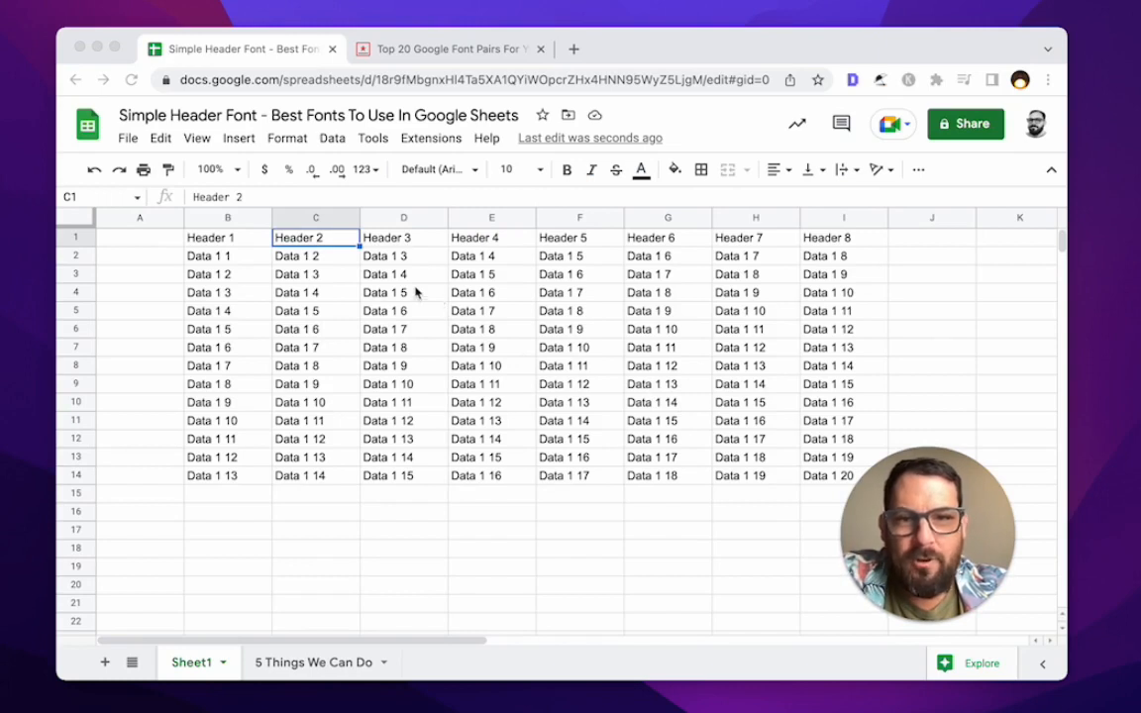
left_click(232, 242)
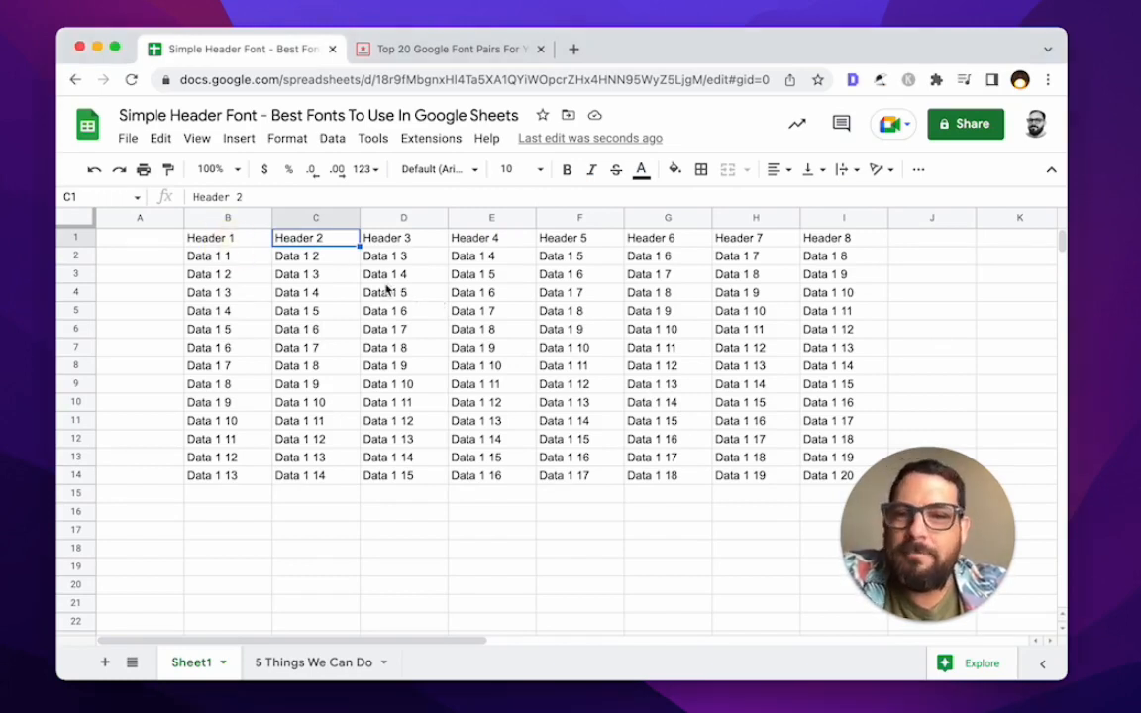
left_click(228, 242)
left_click(229, 259)
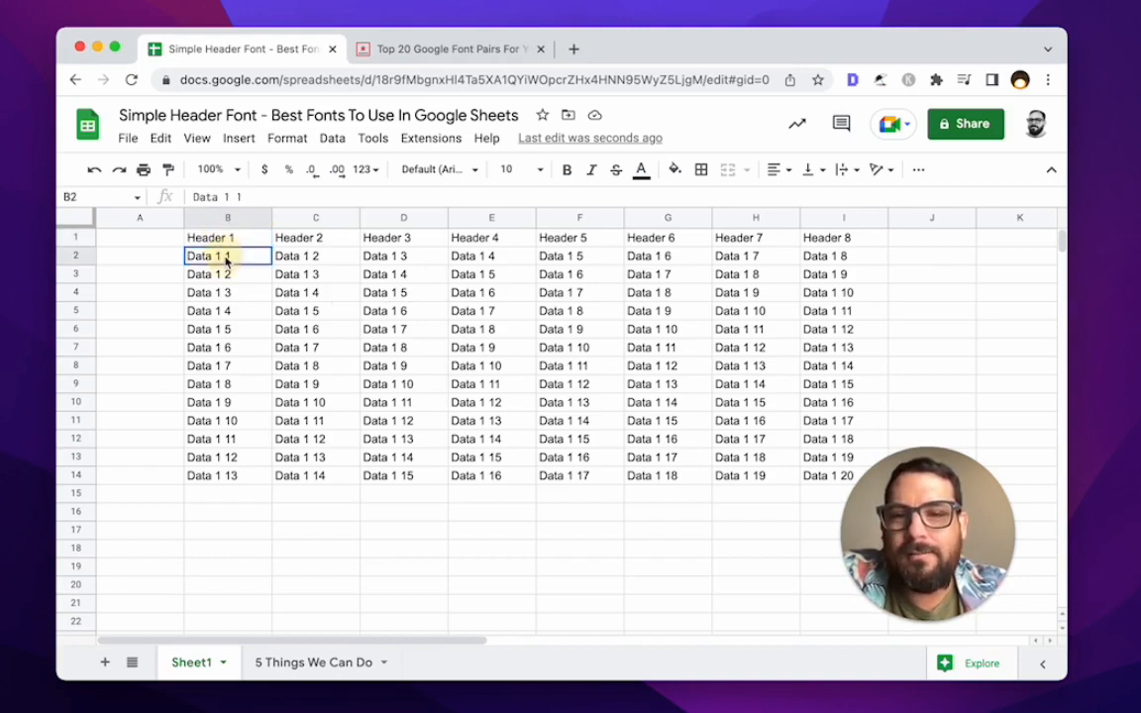
mouse_move(224, 261)
left_mouse_down()
mouse_move(683, 458)
mouse_move(753, 460)
left_mouse_up()
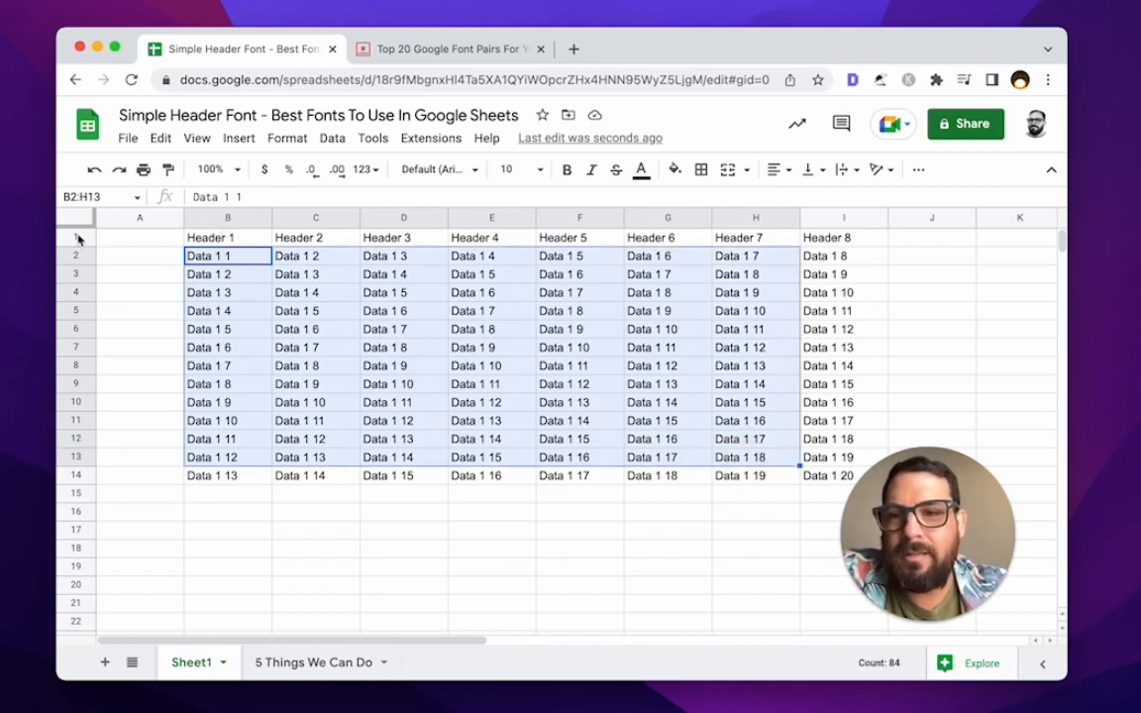
- Freeze row 1 above the data and make all of its header text bold
left_click_drag(72, 224, 77, 249)
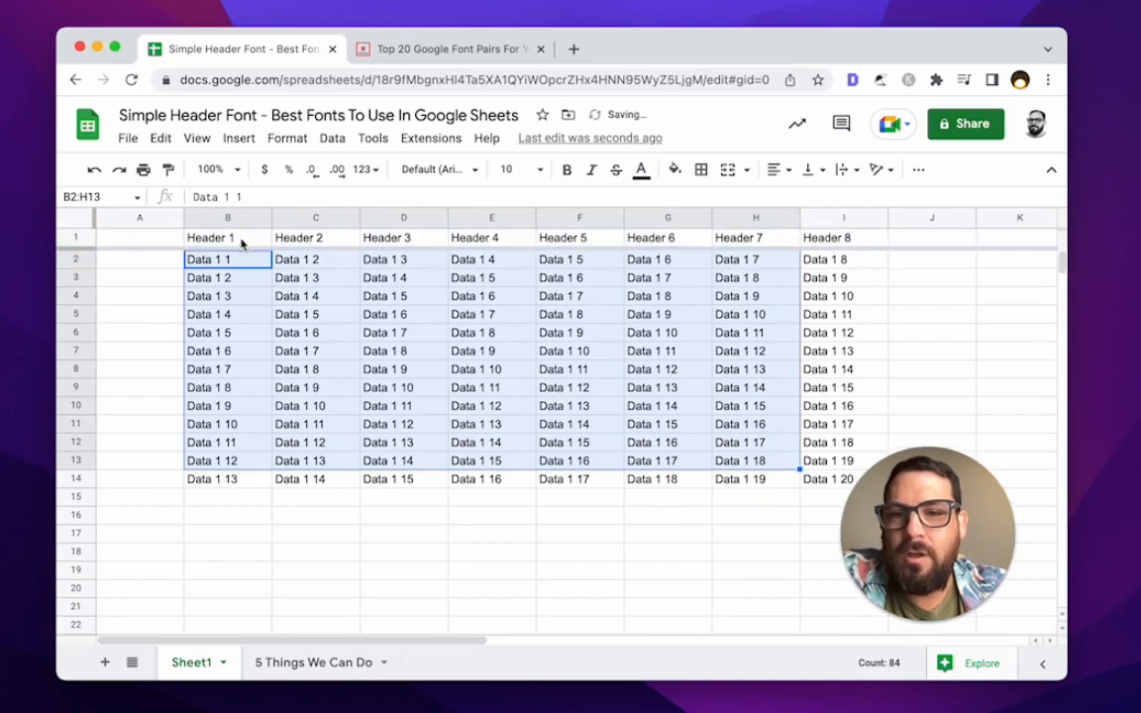
left_click_drag(228, 237, 403, 238)
left_click_drag(513, 242, 555, 237)
left_click(72, 239)
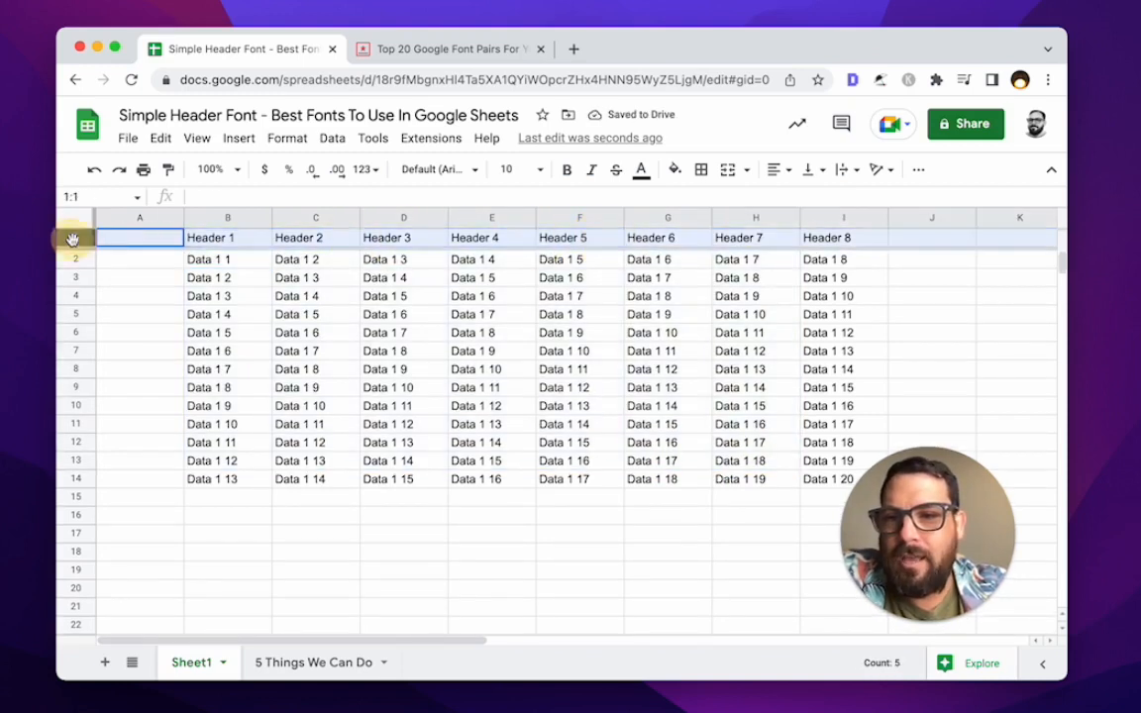
key("super+b")
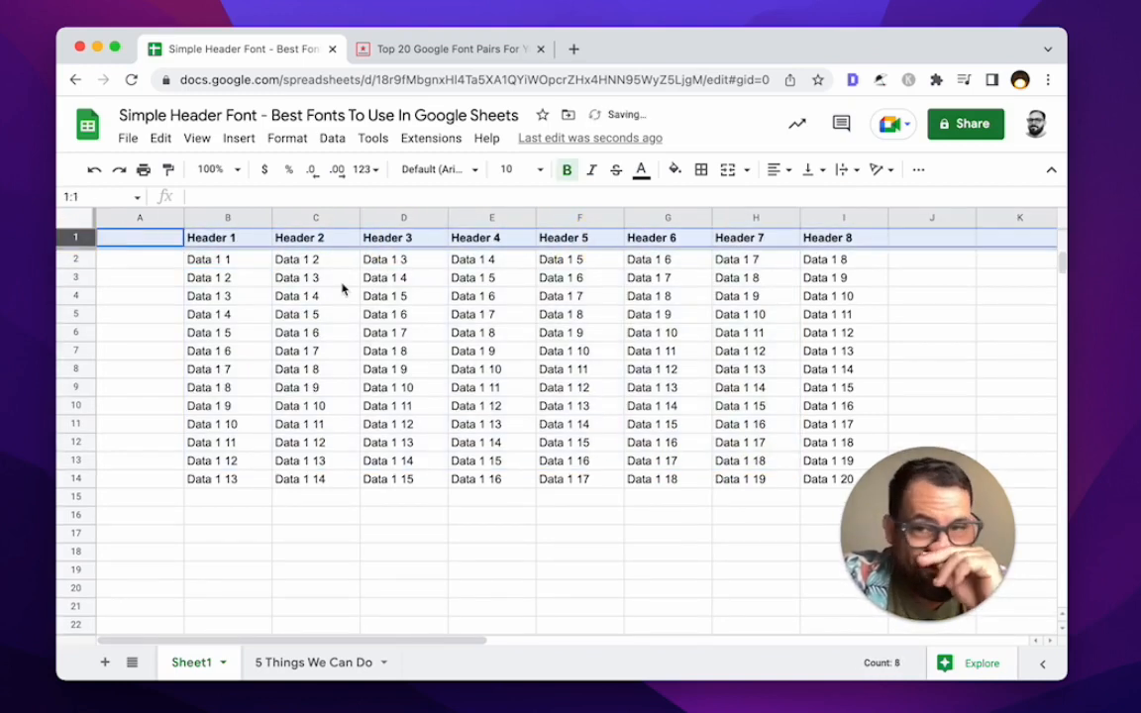
left_click(327, 296)
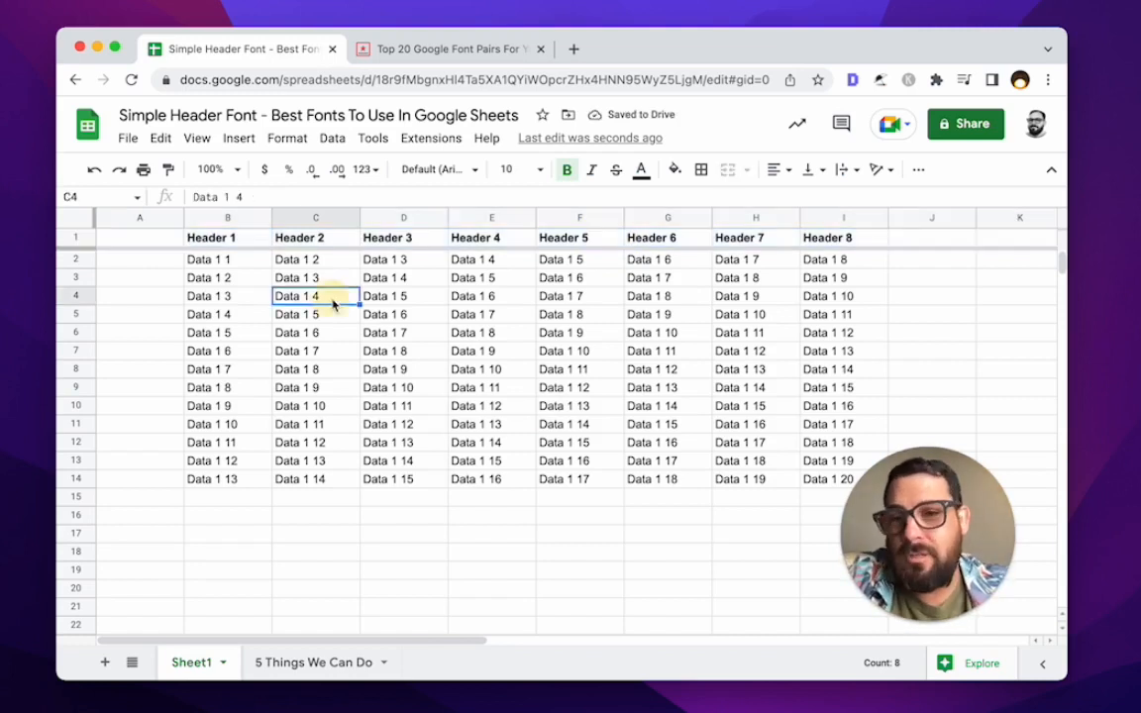
- Try a light yellow fill on header row 1, and settle on light cyan
left_click(77, 238)
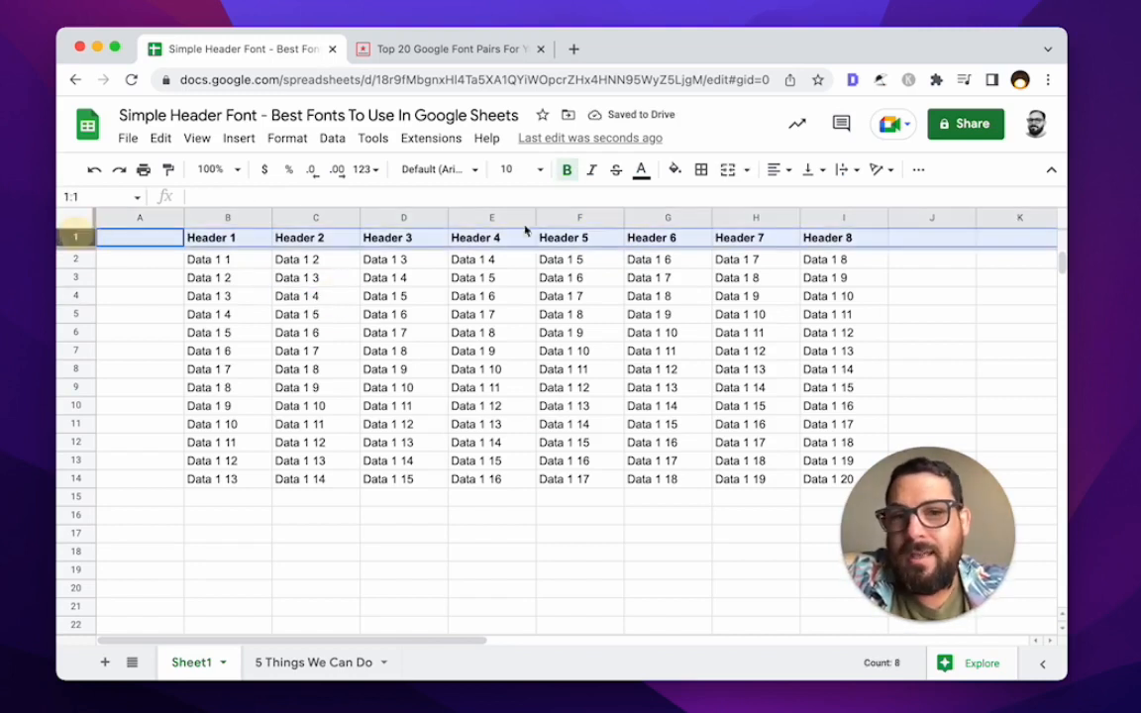
left_click(675, 170)
left_click(739, 359)
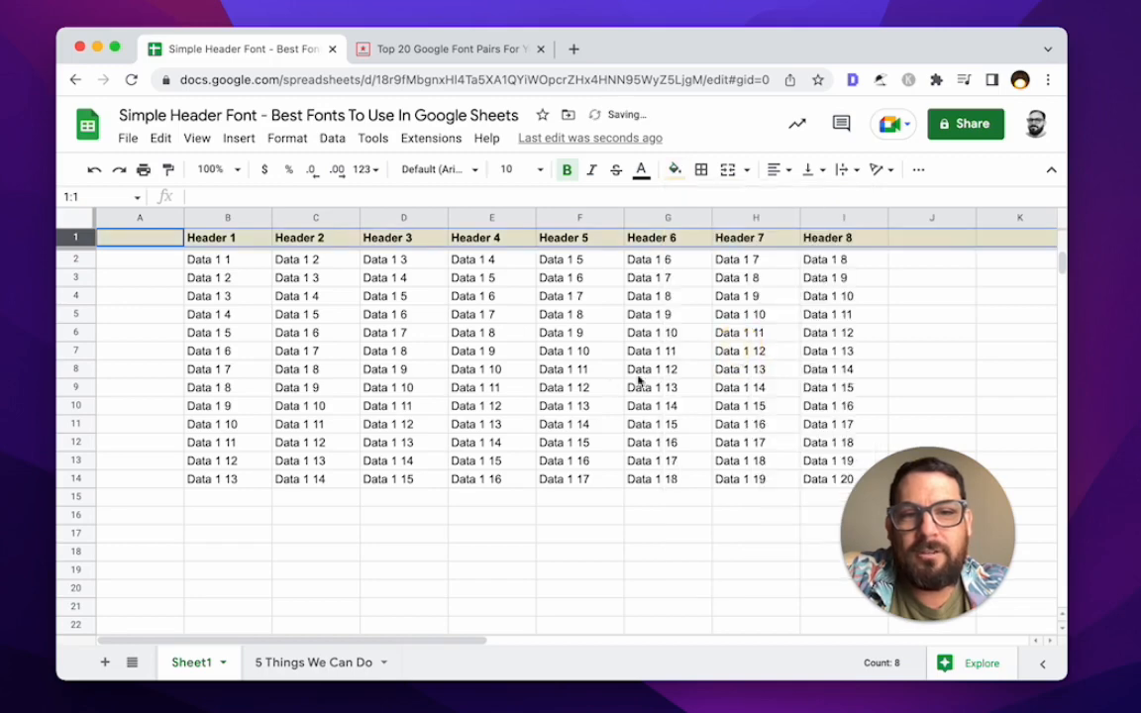
left_click(674, 169)
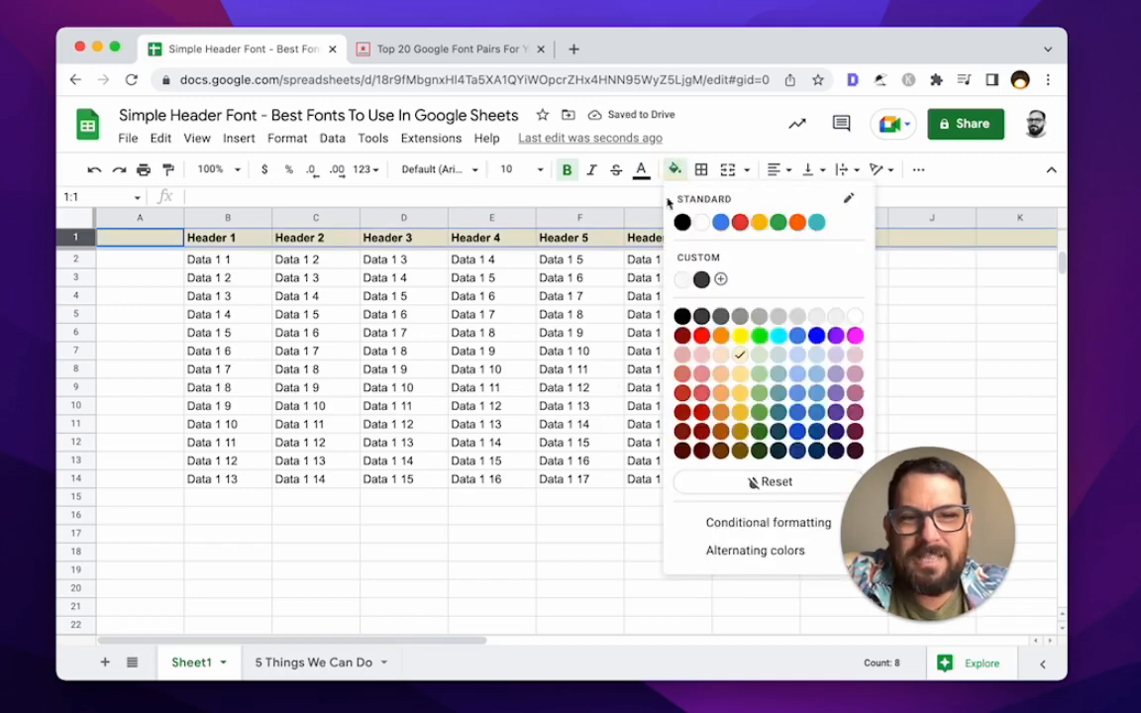
left_click(779, 365)
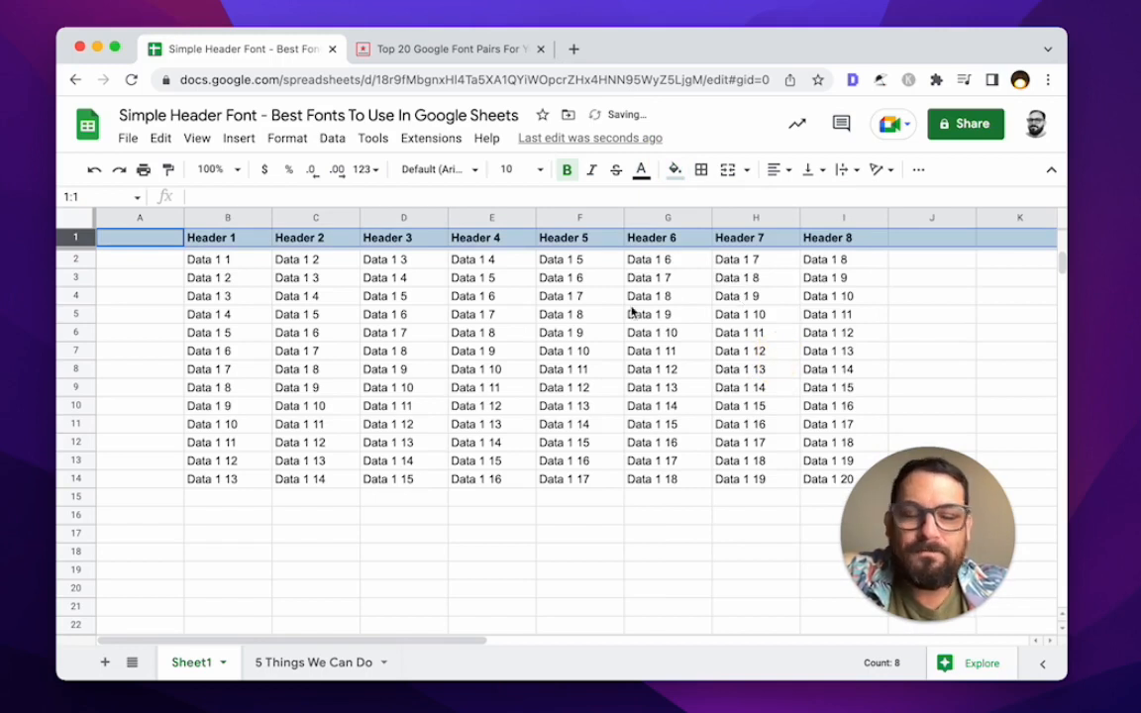
left_click(198, 294)
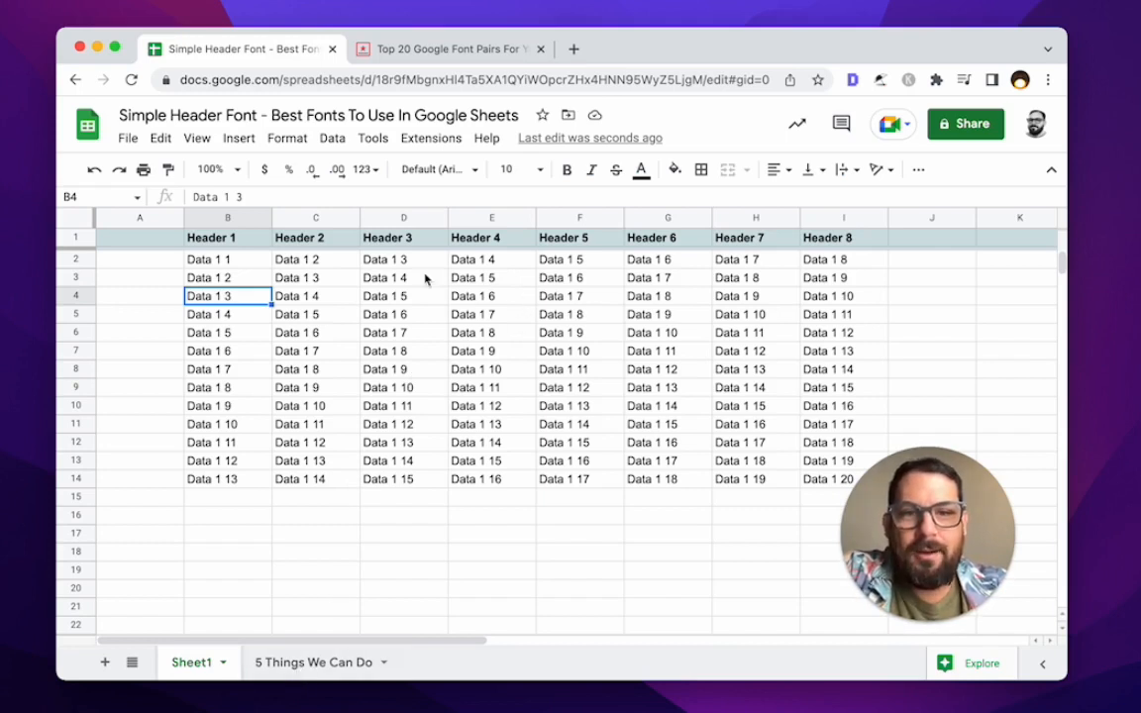
- Look at the list on the "5 Things We Can Do" sheet and return to Sheet1
left_click(372, 241)
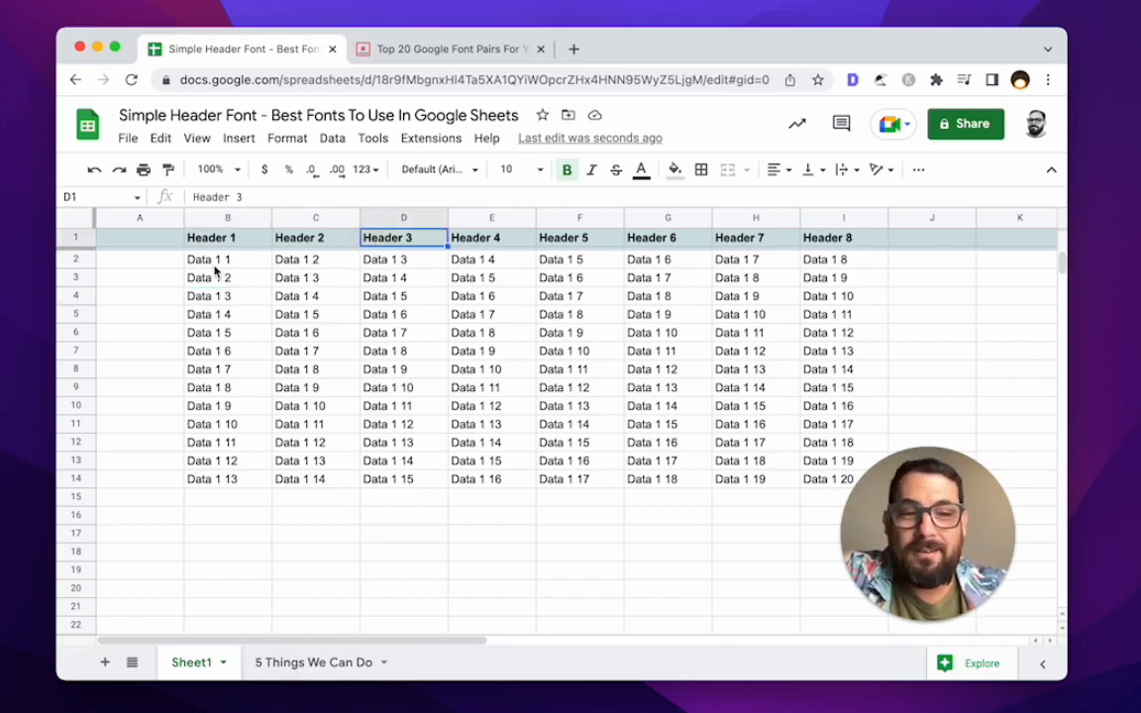
left_click(282, 664)
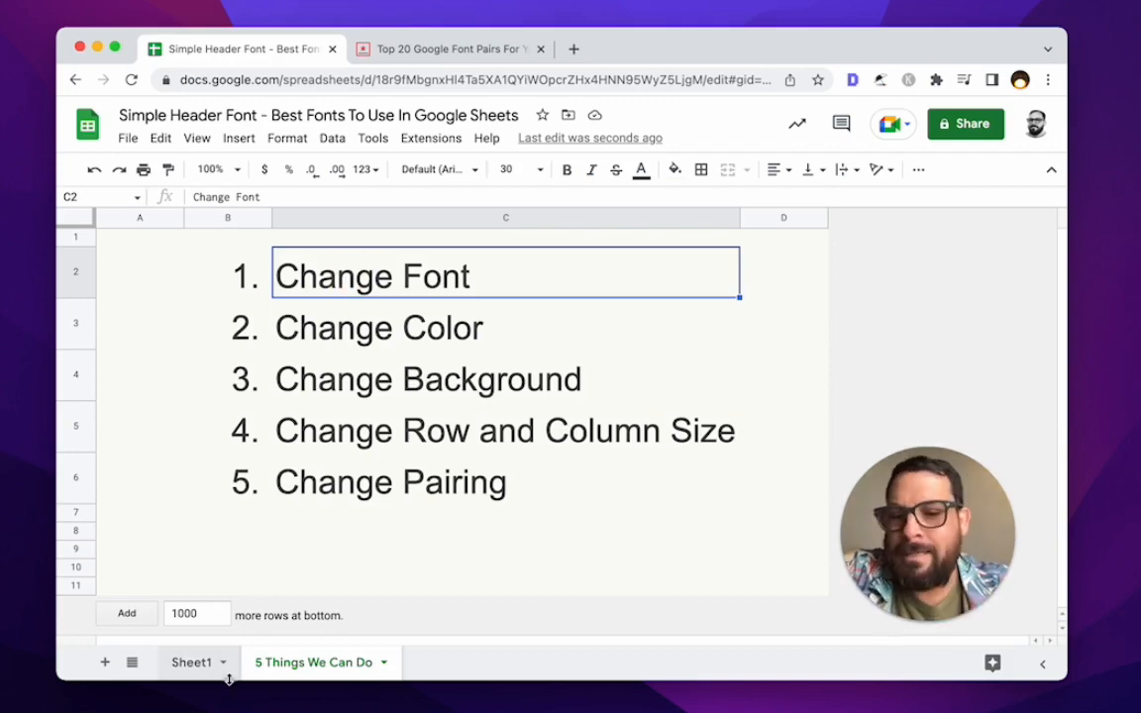
left_click(203, 663)
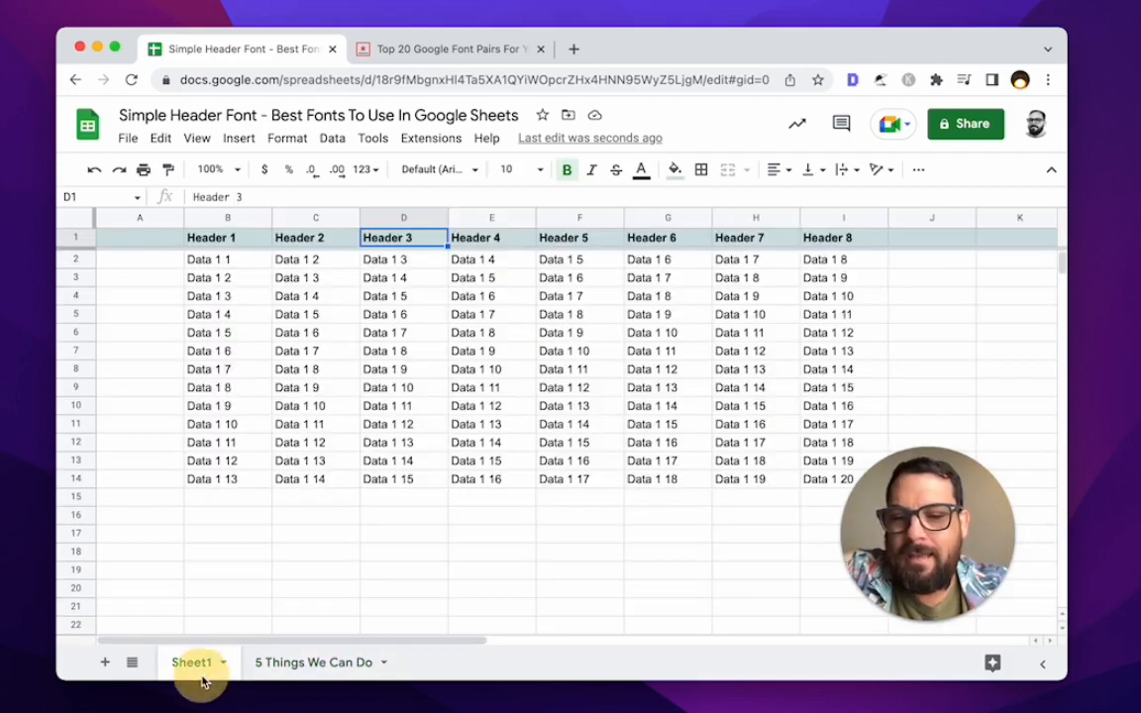
- Change the font of the whole header row 1 to Oswald
left_click(210, 246)
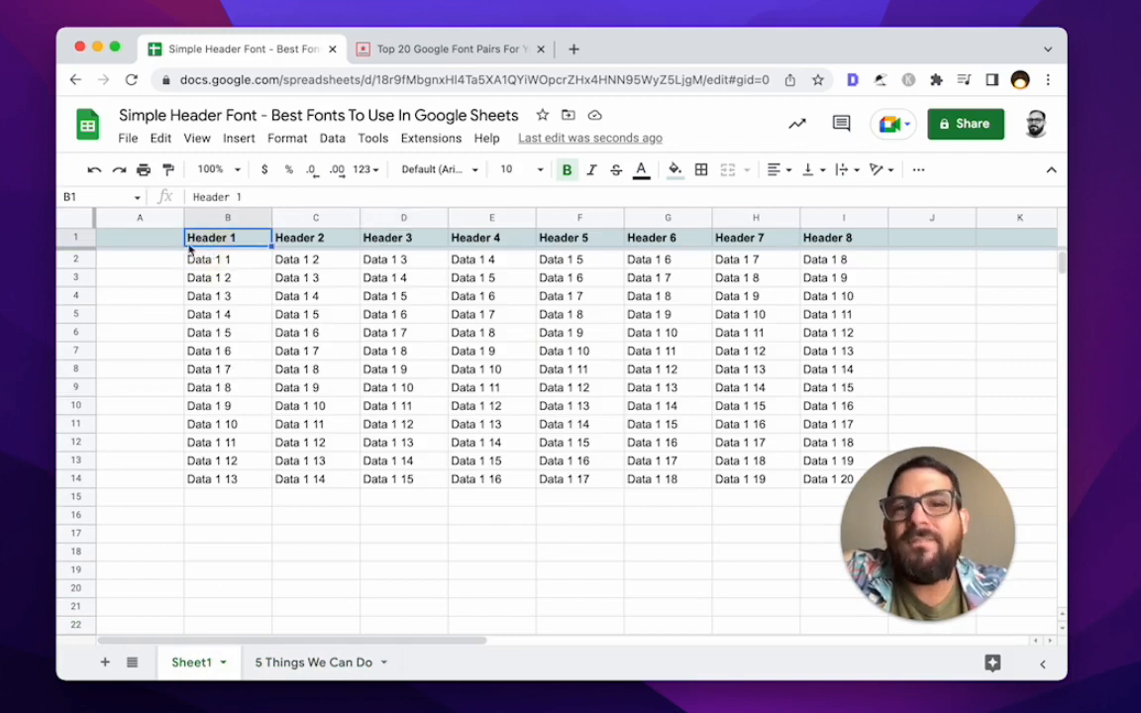
left_click(76, 237)
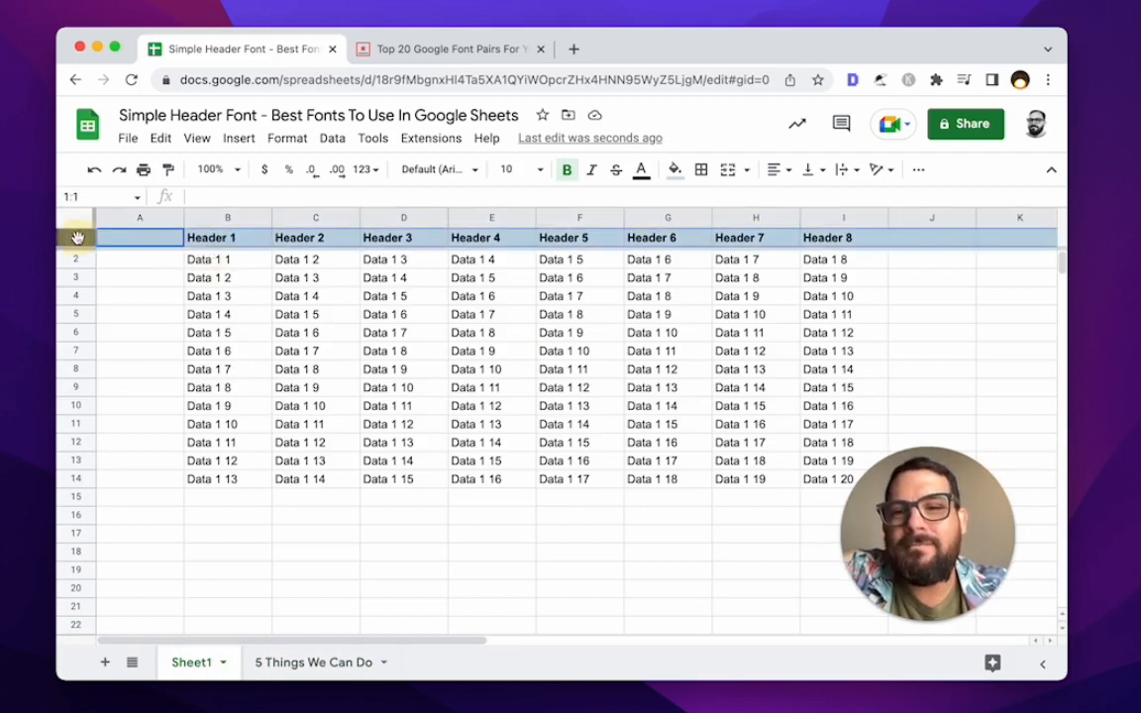
left_click(436, 170)
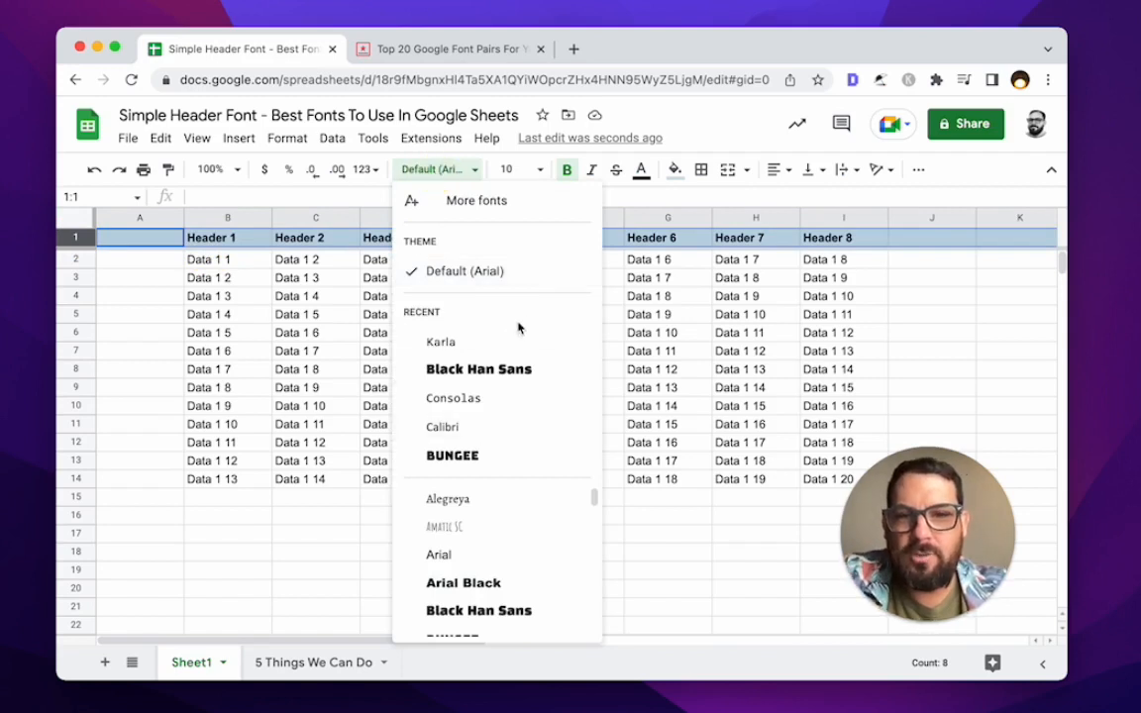
scroll(515, 585, "down", 15)
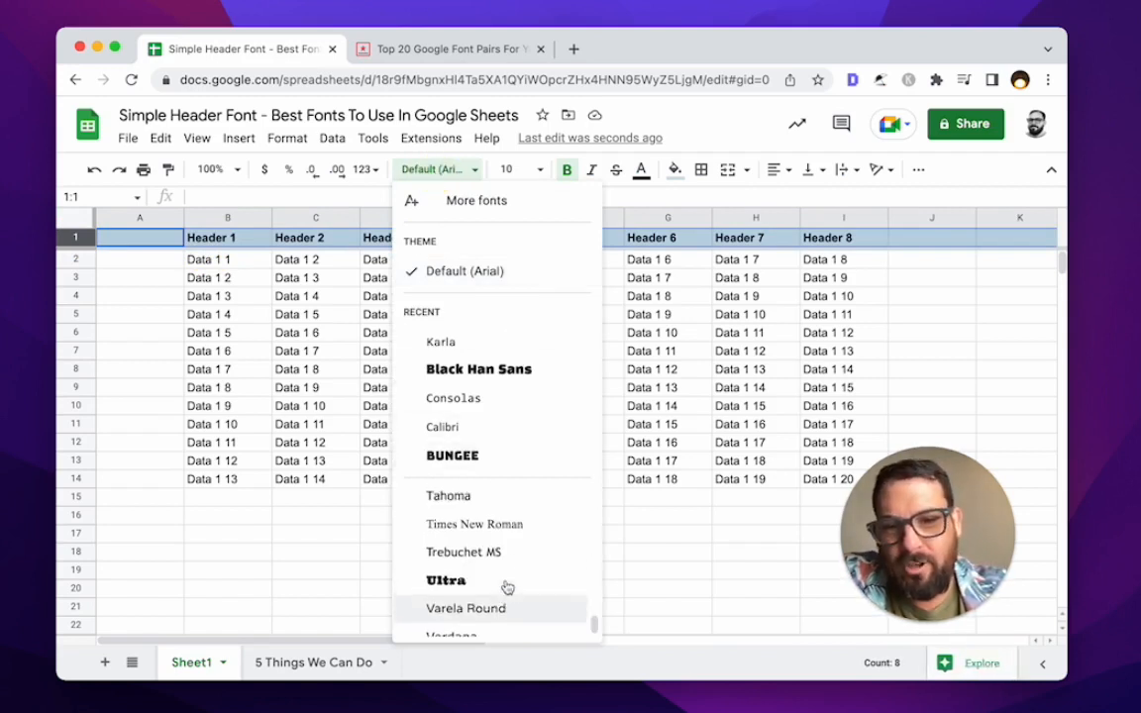
scroll(508, 588, "up", 5)
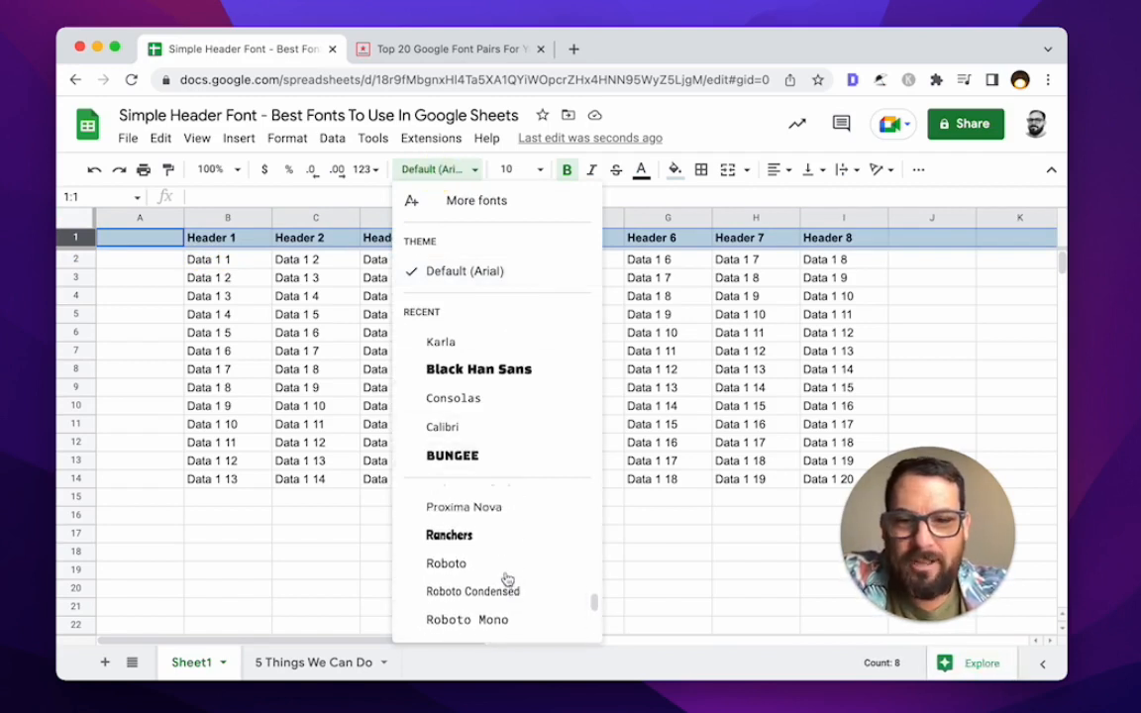
scroll(506, 579, "up", 4)
left_click(475, 568)
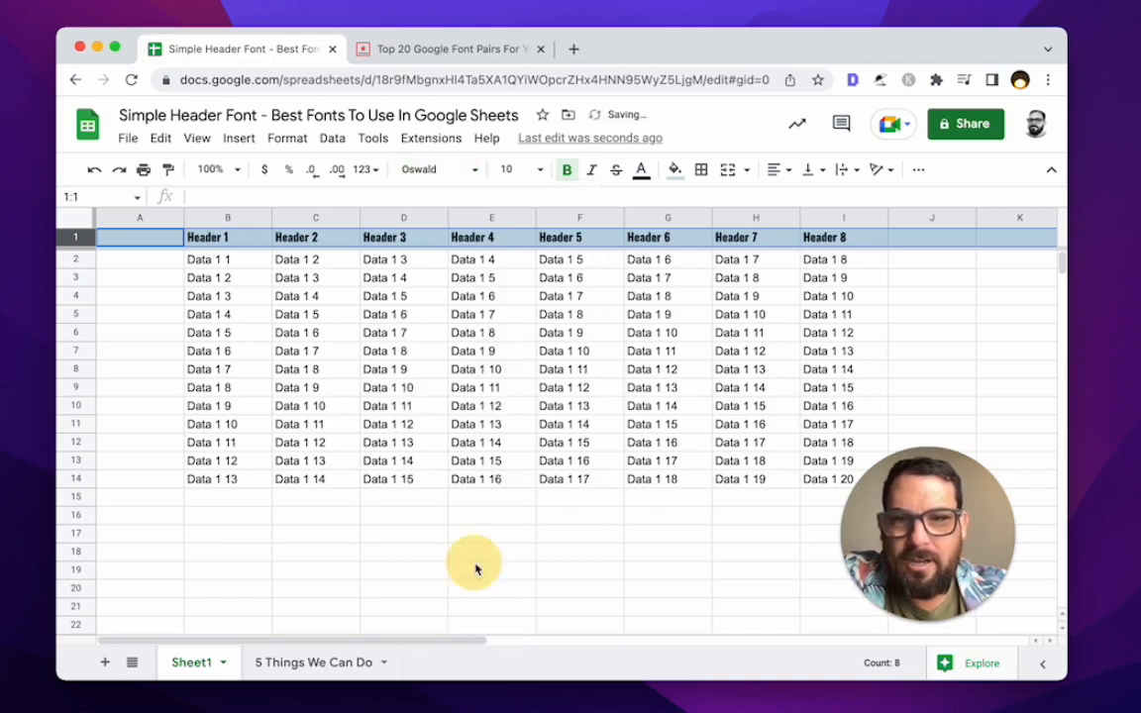
- Try font size 20 on the header row, and settle on size 14
left_click(508, 170)
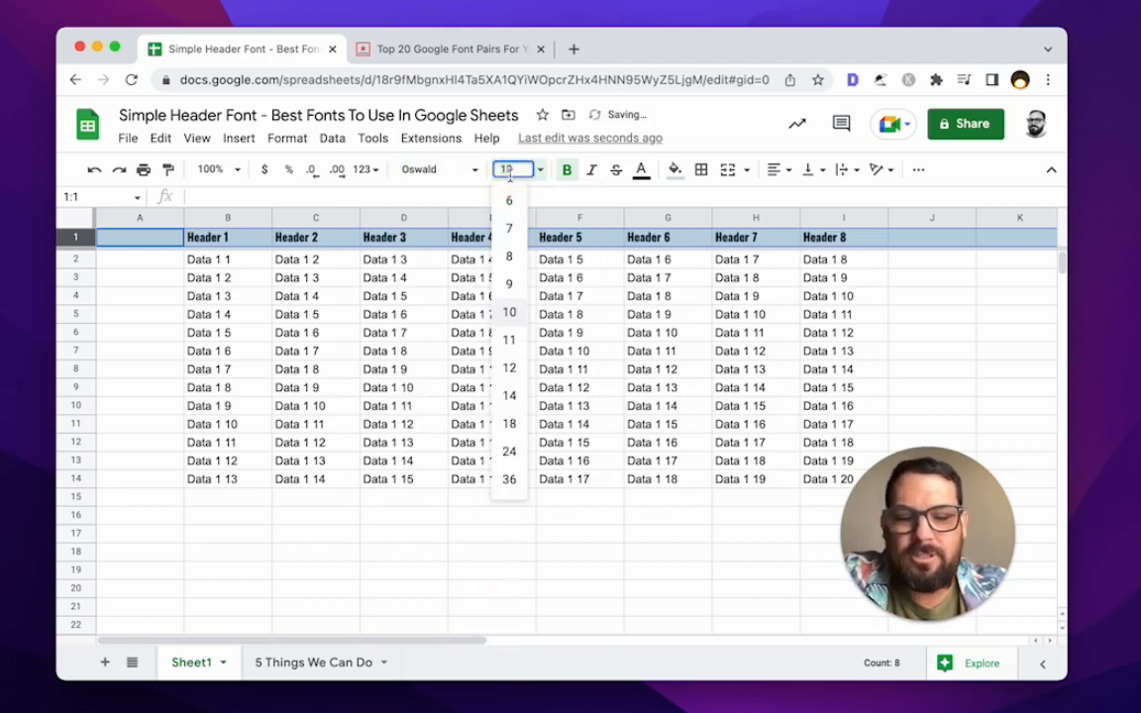
type("20")
key("Return")
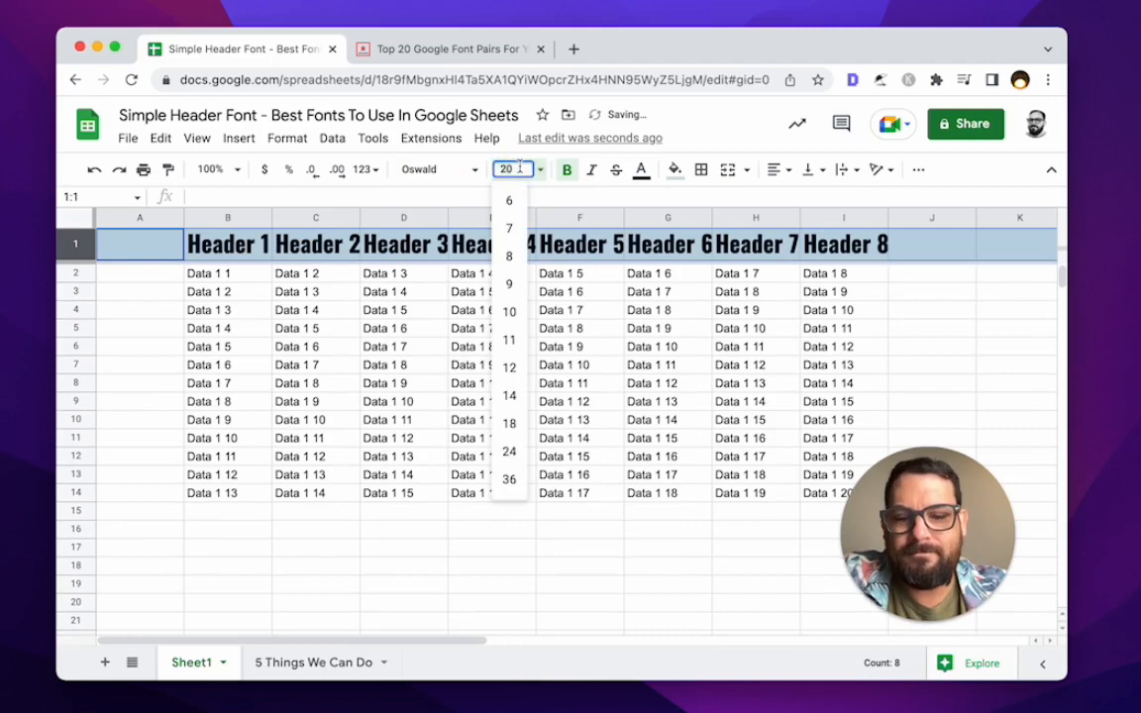
type("14")
key("Return")
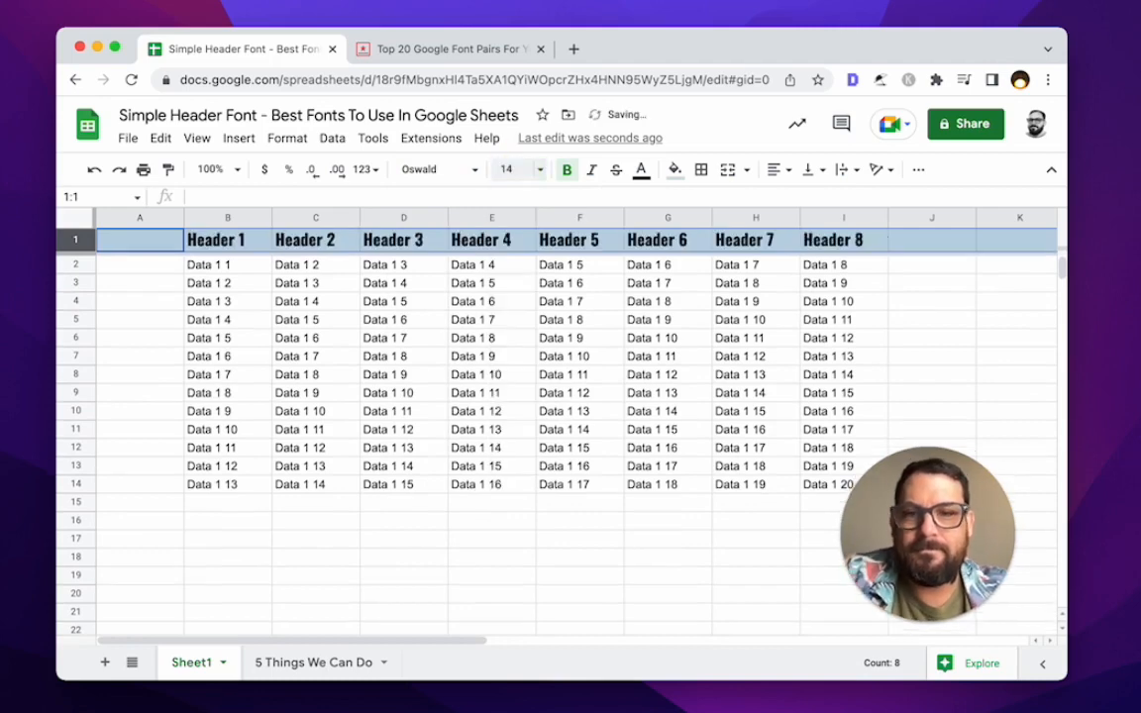
left_click(367, 247)
left_click(193, 264)
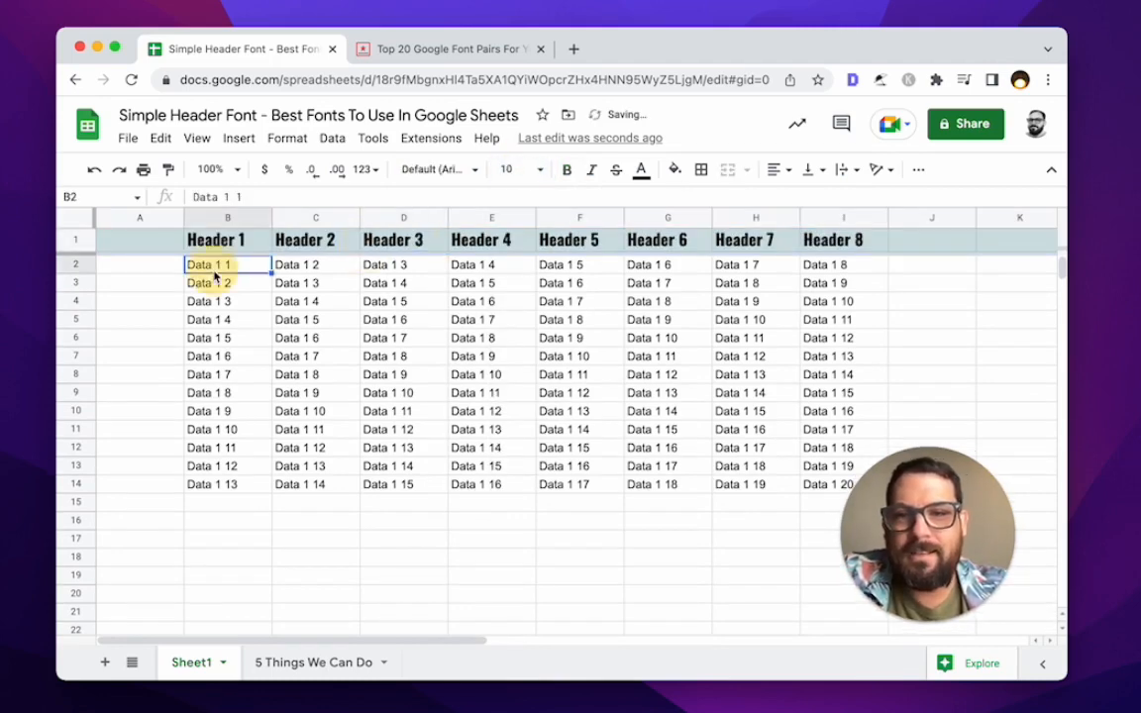
left_click(77, 239)
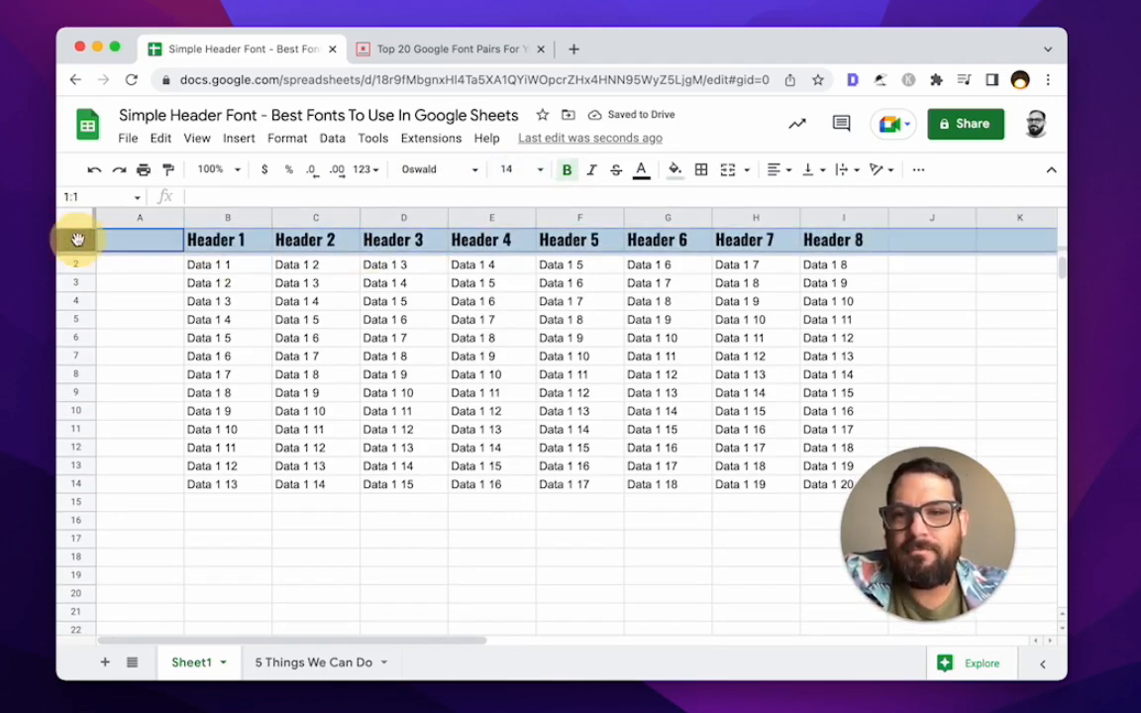
left_click(225, 244)
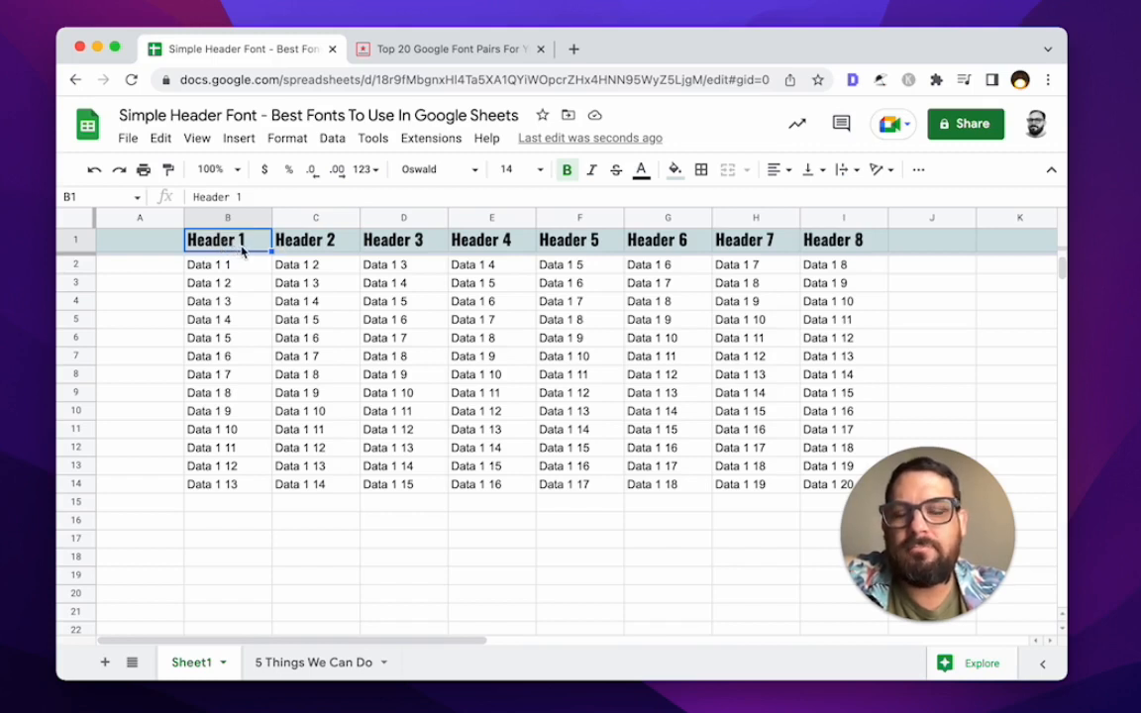
left_click(350, 243)
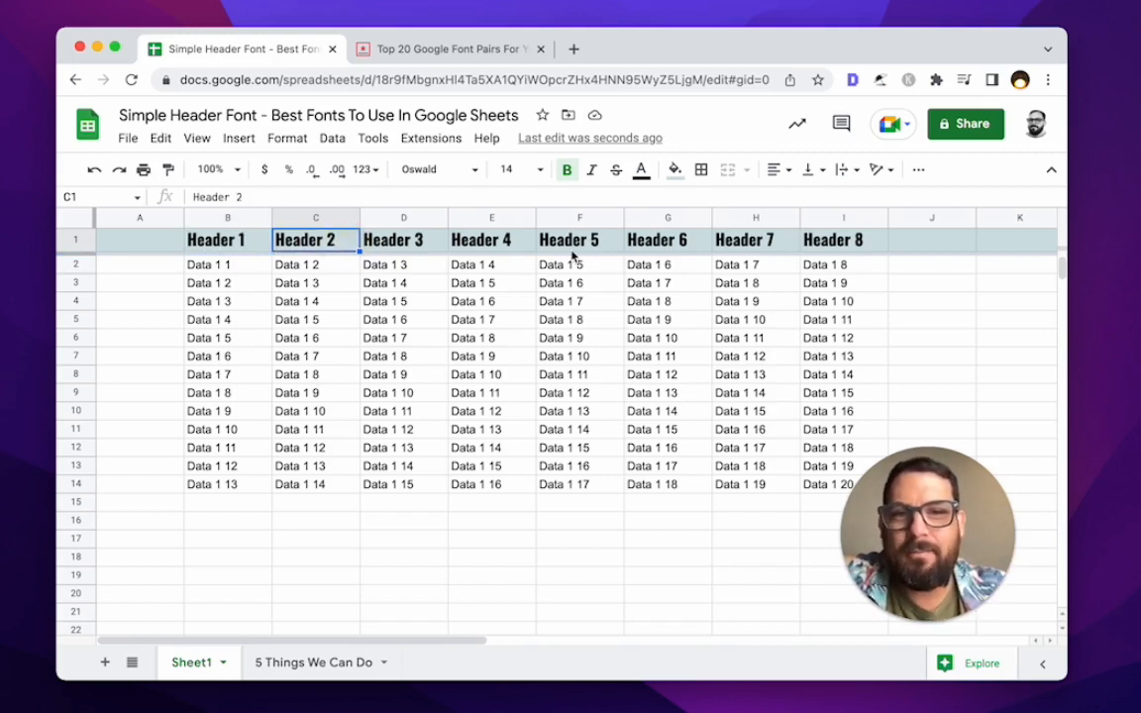
- Change the font of the whole header row 1 to Karla
left_click(71, 239)
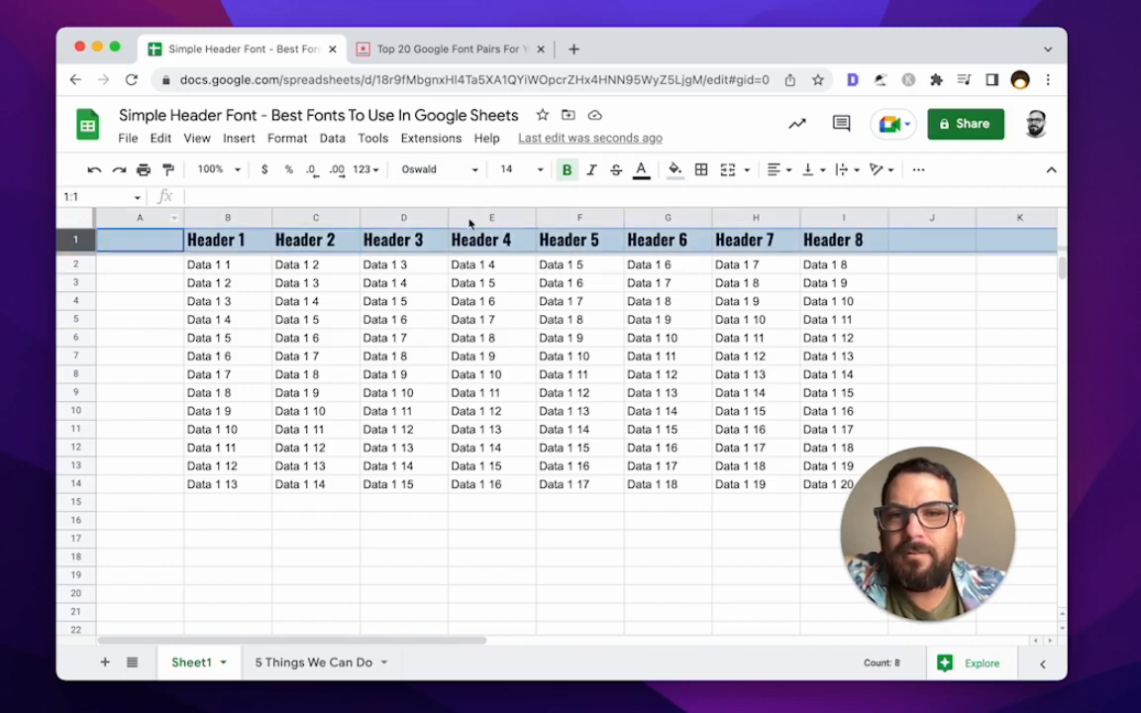
left_click(416, 170)
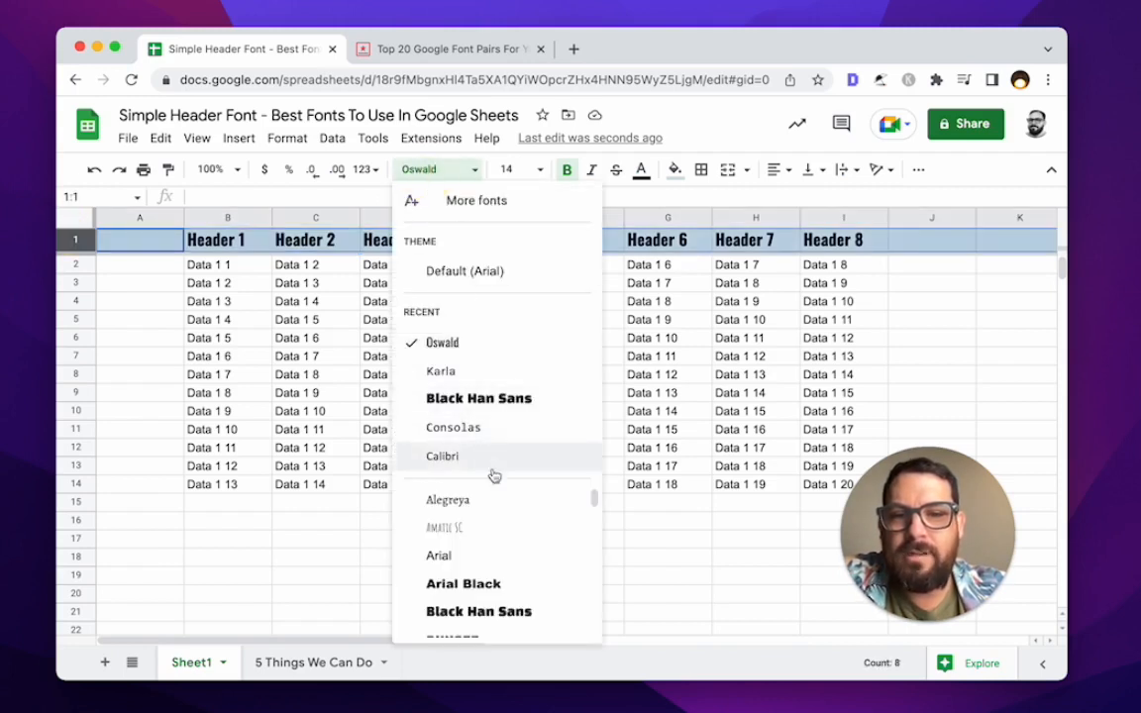
left_click(465, 371)
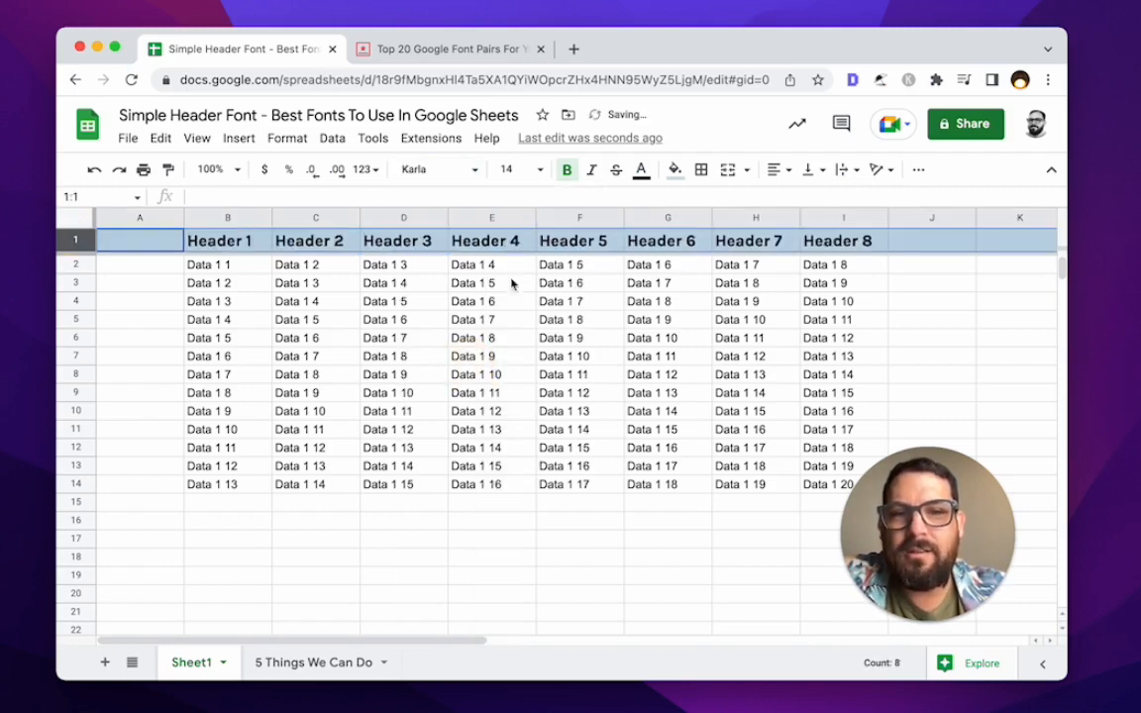
left_click(469, 171)
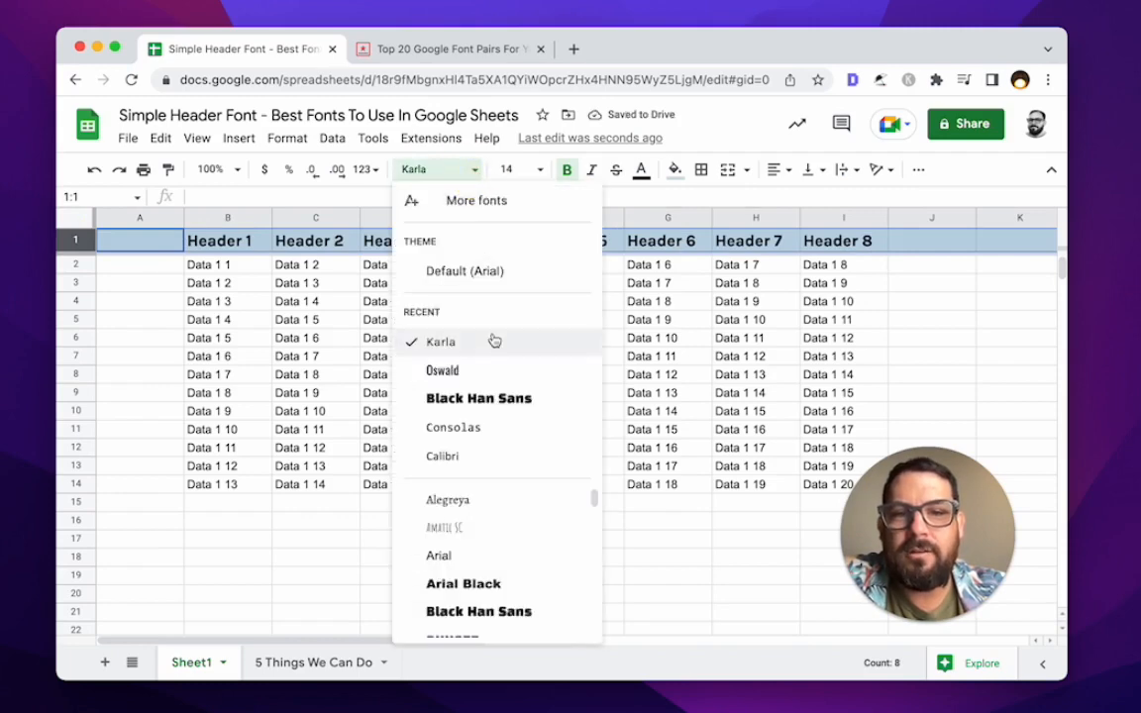
left_click(308, 243)
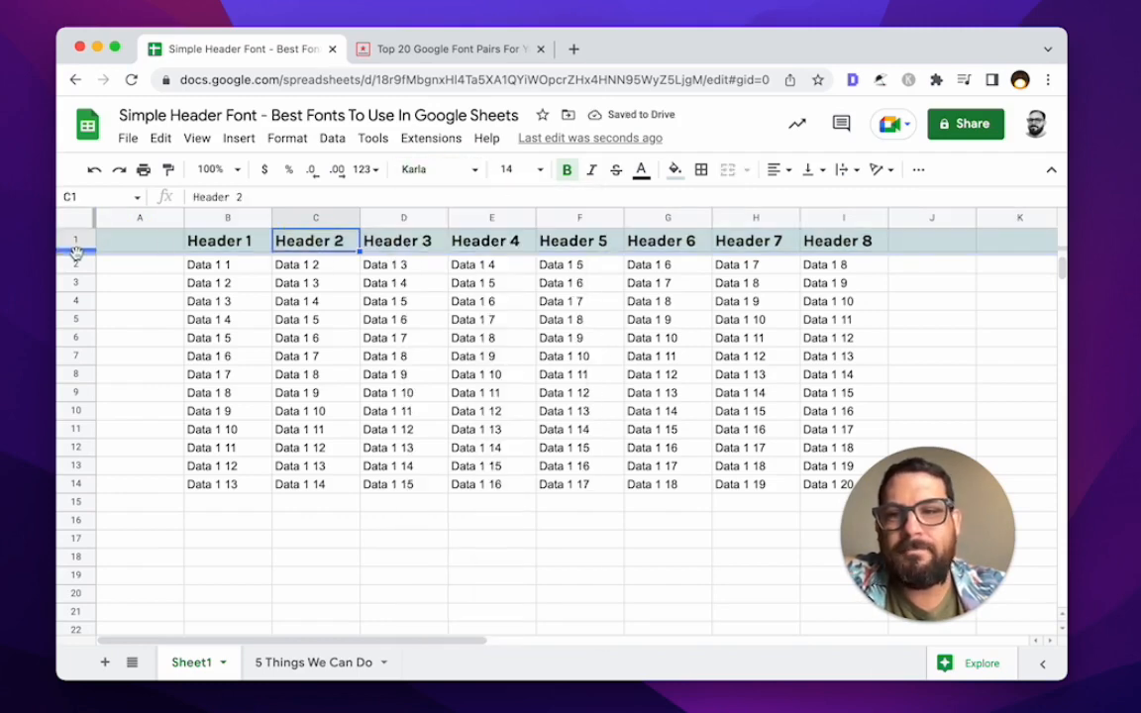
- Apply the Karla font to the entire sheet so the data rows match the headers
left_click(76, 217)
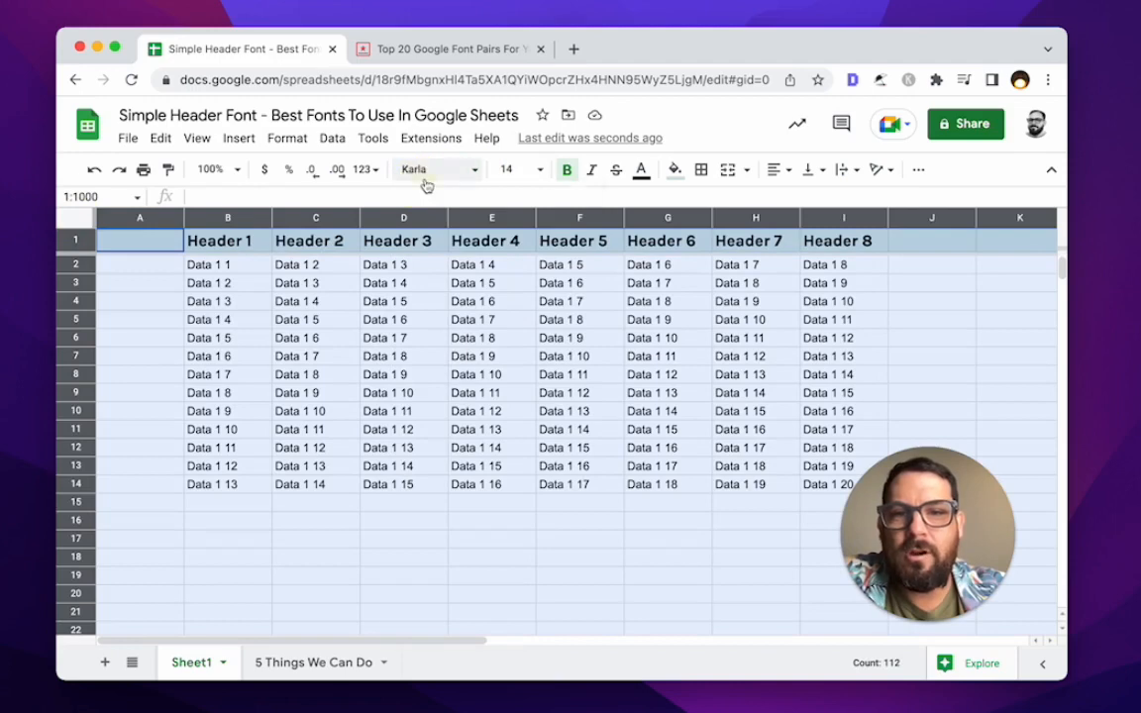
left_click(423, 185)
left_click(475, 345)
left_click(305, 300)
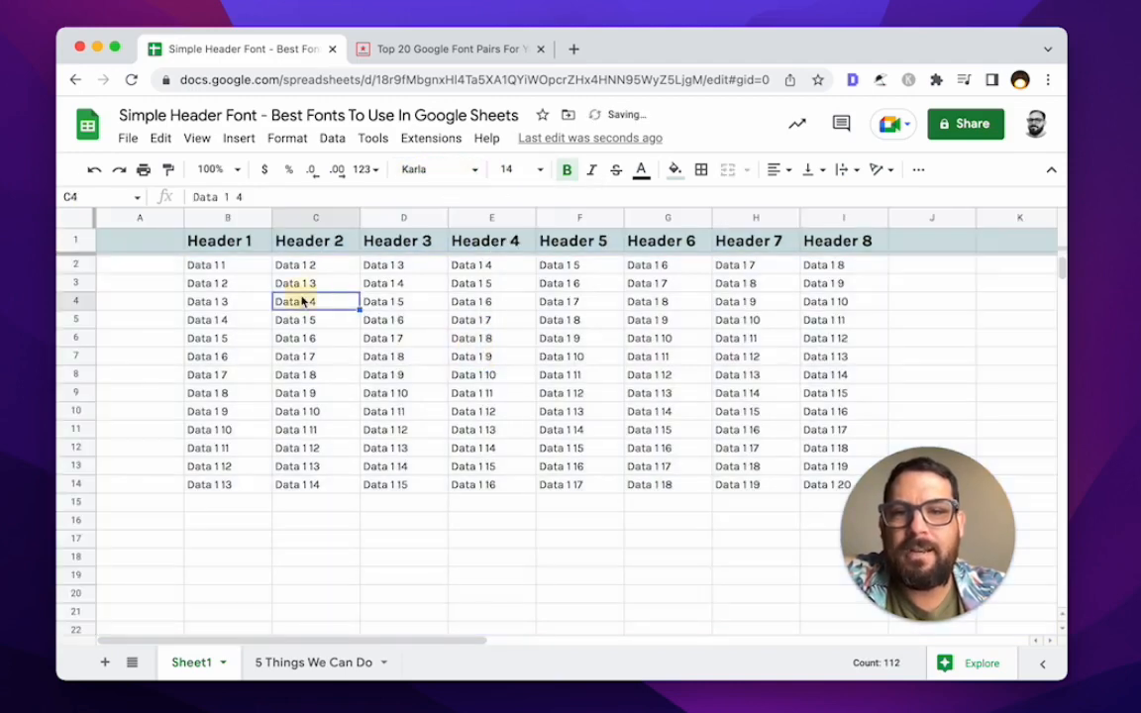
- Change the font of the header cells B1:I1 to Consolas
left_click_drag(219, 241, 840, 244)
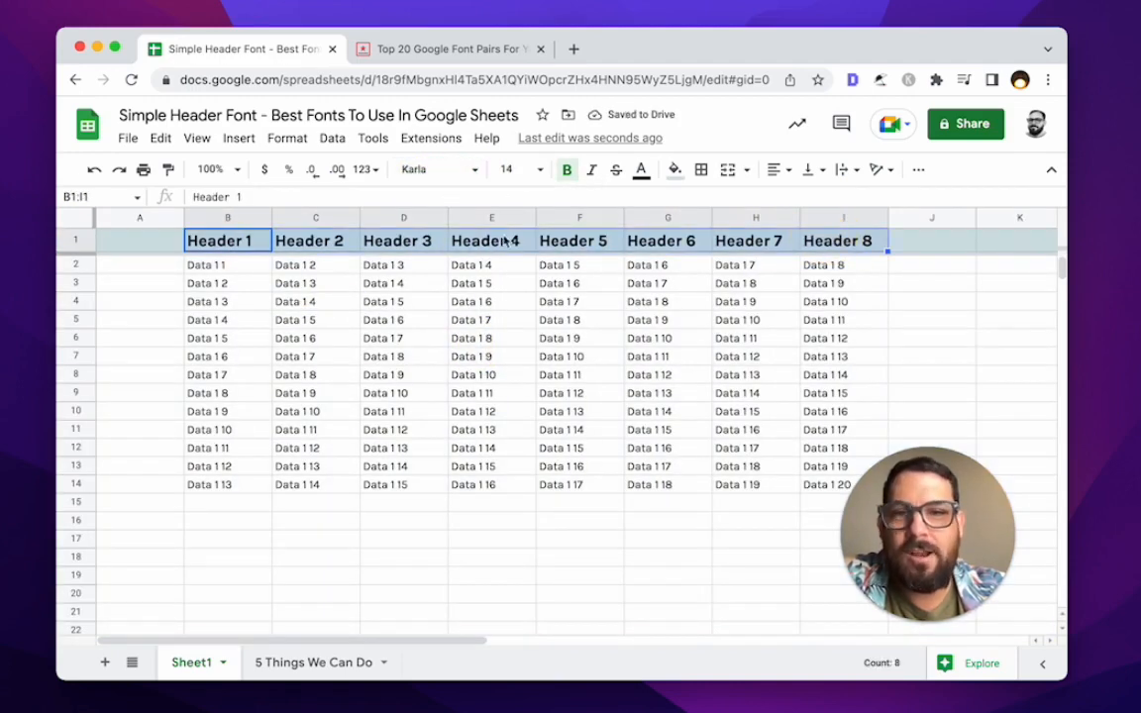
left_click(453, 176)
left_click(462, 430)
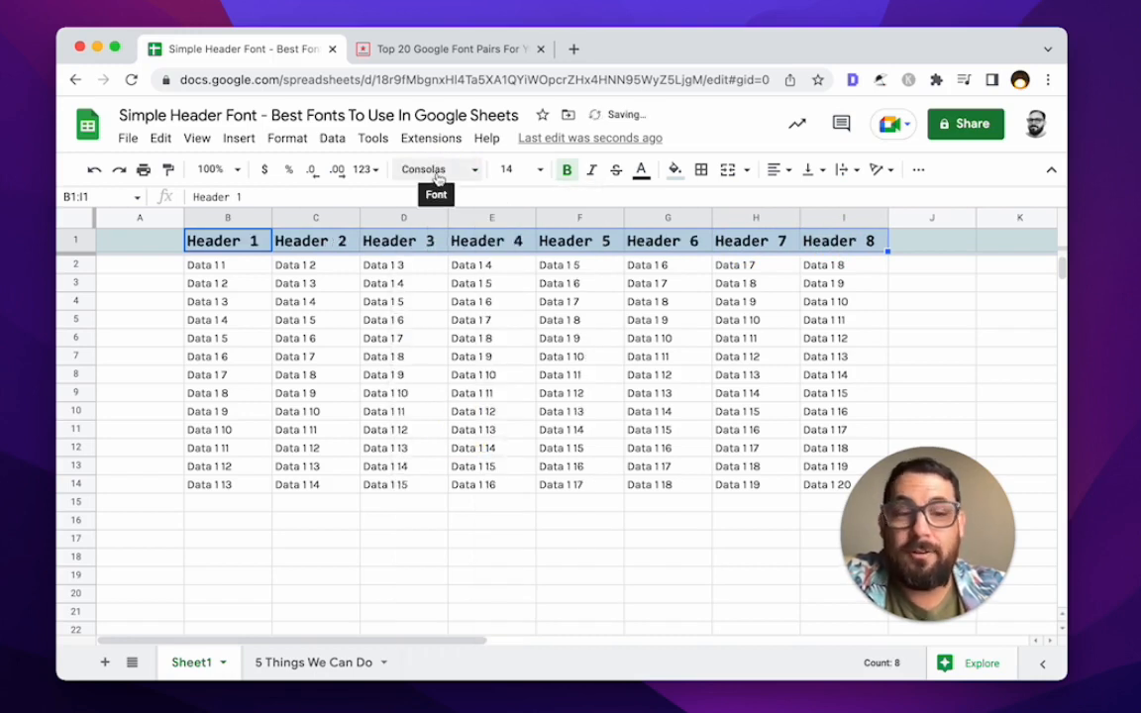
left_click(198, 238)
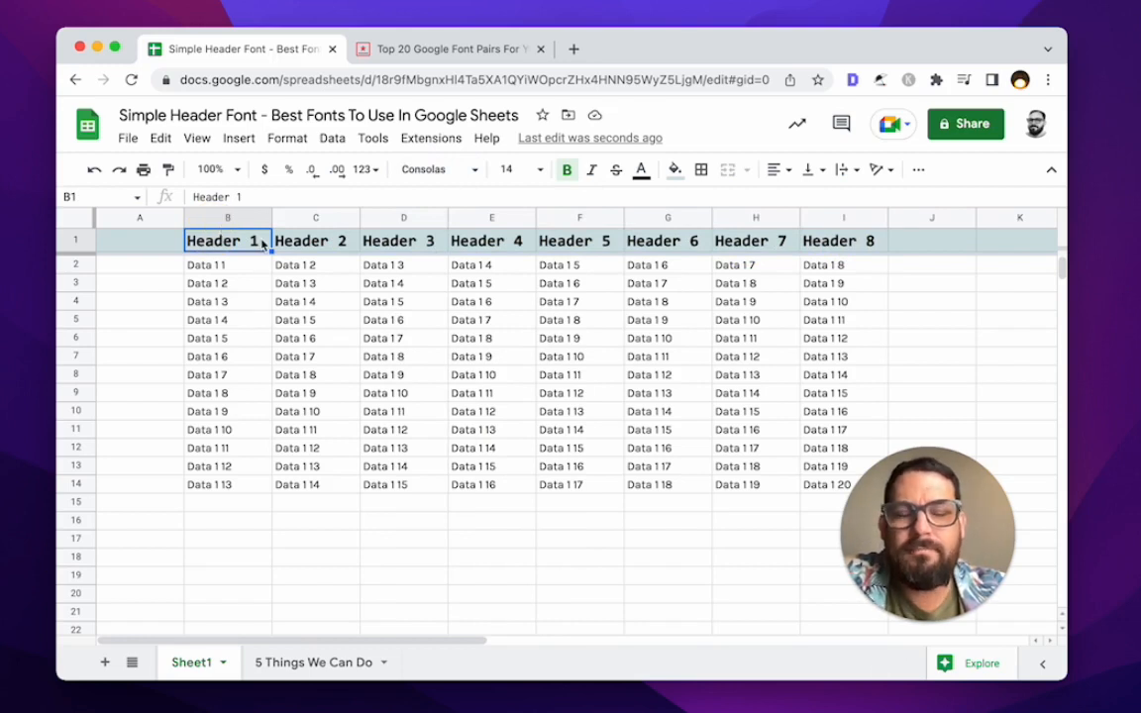
- Consult the list on the 5 Things We Can Do sheet, and set the Sheet1 header text B1:I1 to the custom dark grey
left_click_drag(234, 242, 842, 241)
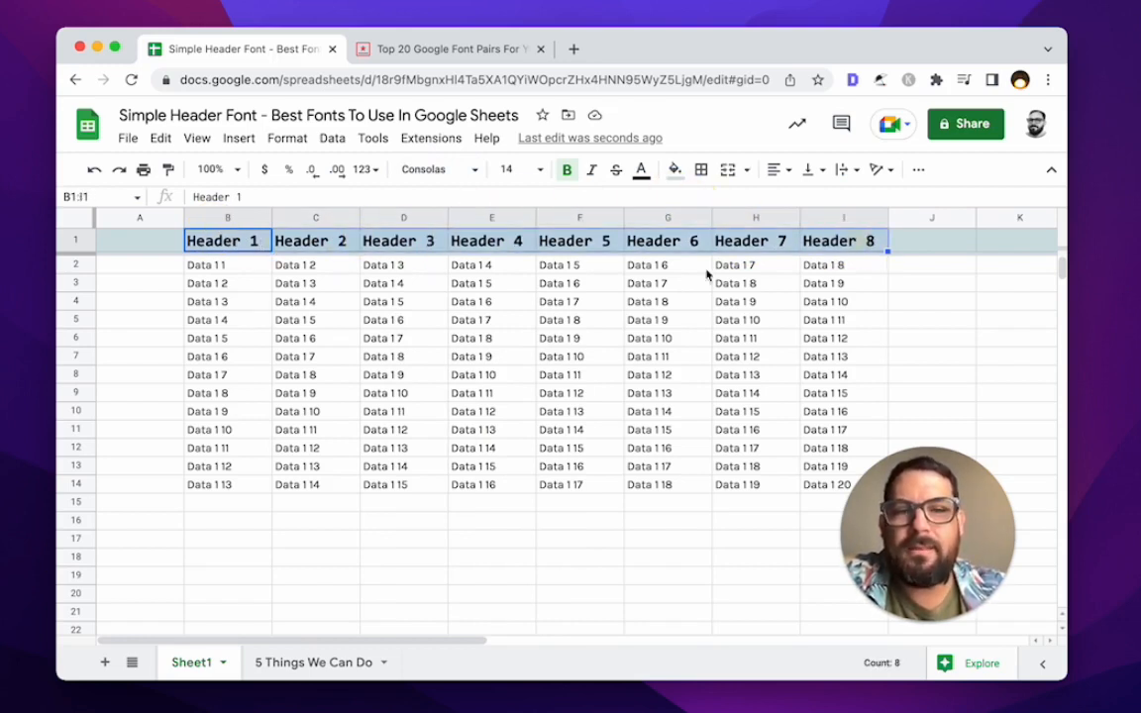
left_click(266, 662)
left_click(320, 307)
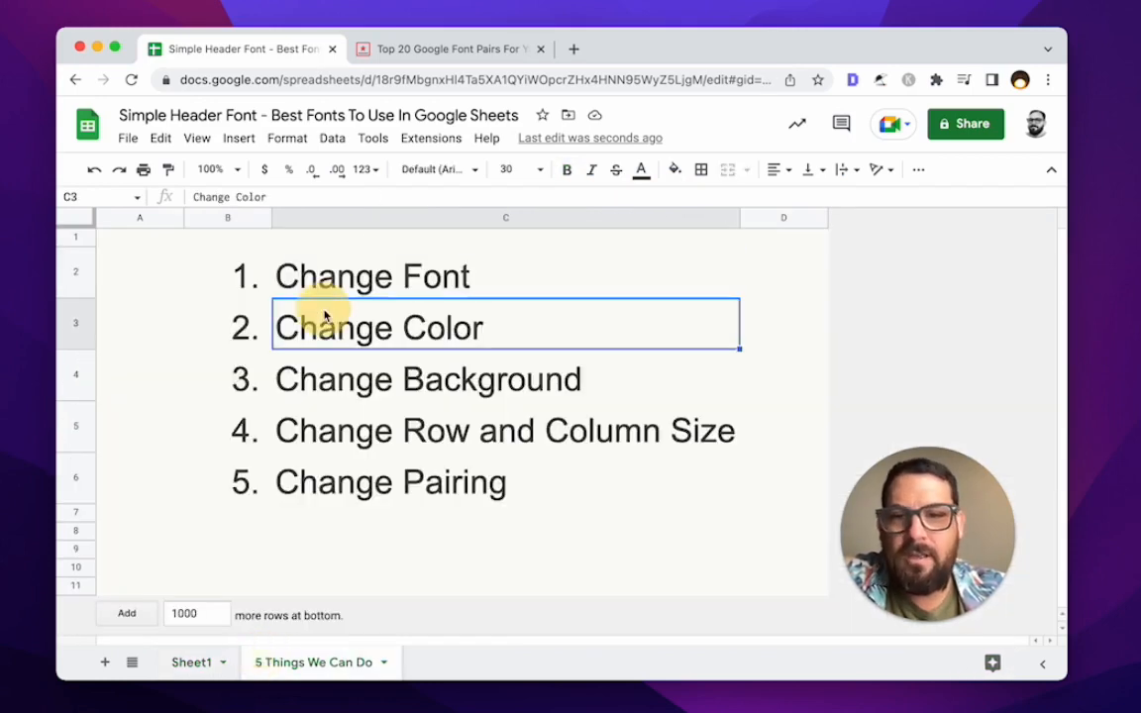
left_click(191, 663)
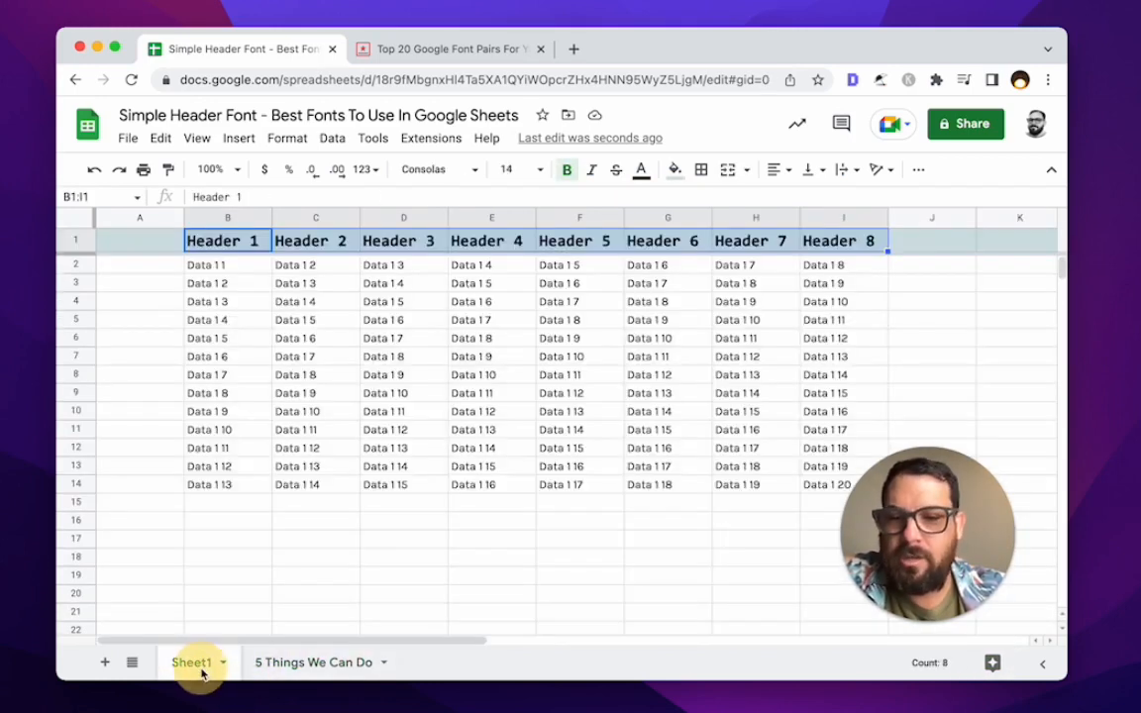
left_click(641, 169)
left_click(668, 281)
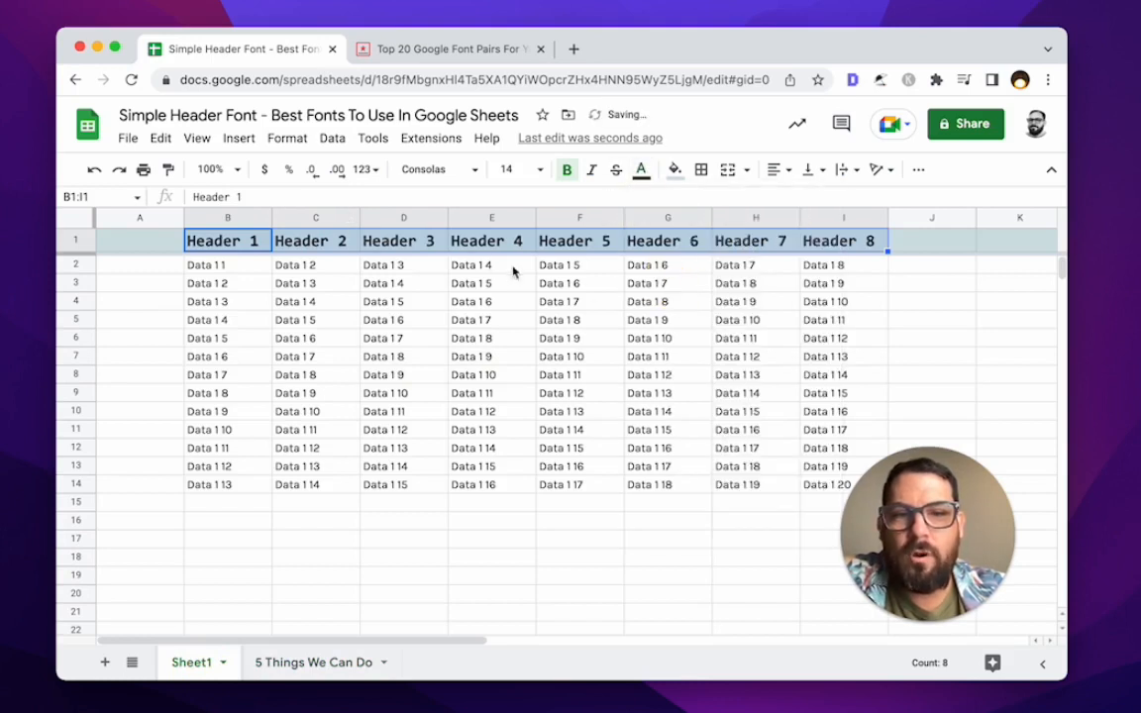
- Set the text of the whole header row 1 to teal and its fill to the custom off-white
left_click(75, 240)
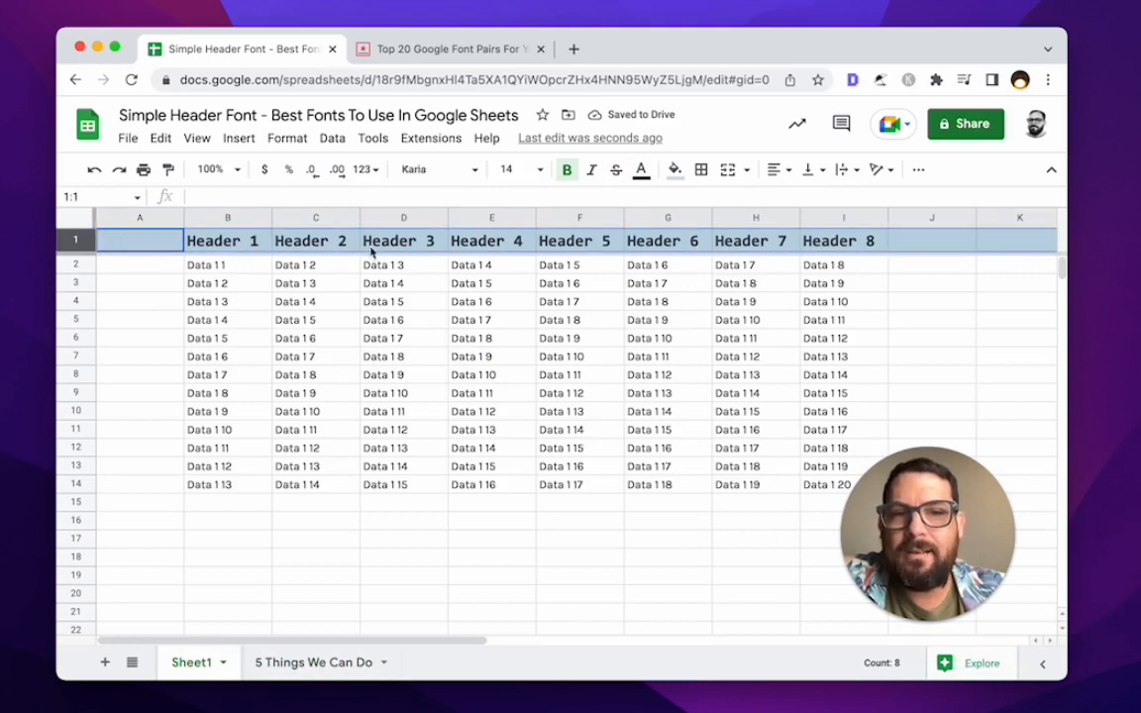
left_click(641, 170)
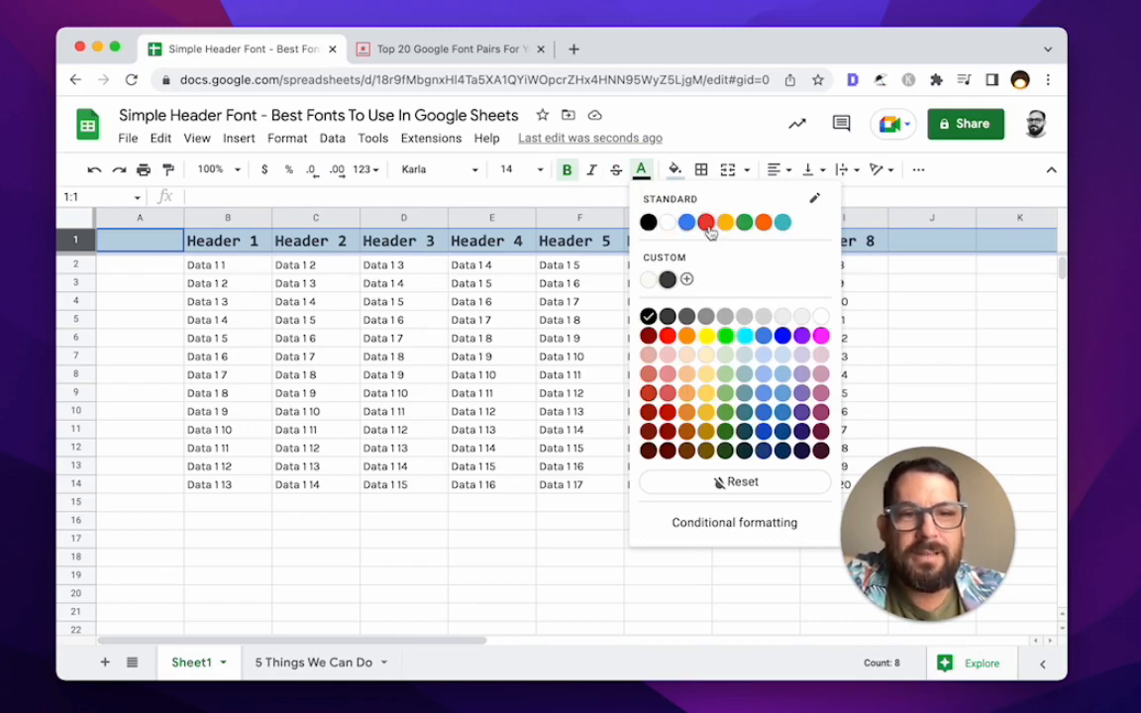
left_click(782, 226)
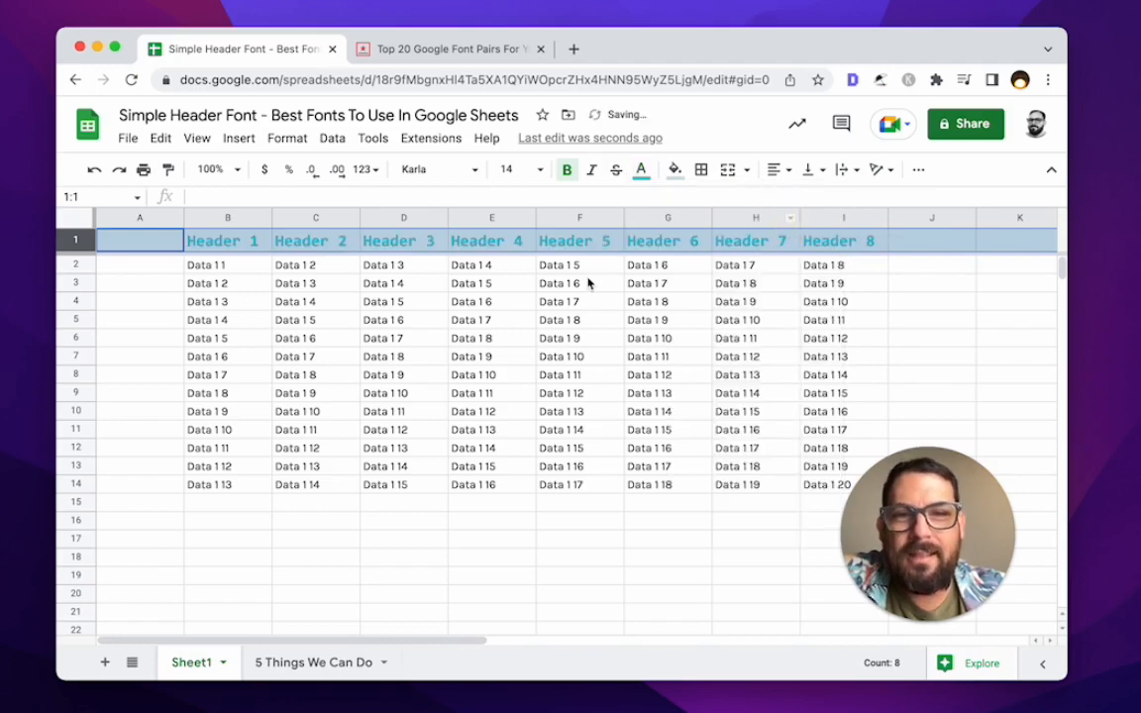
left_click(674, 169)
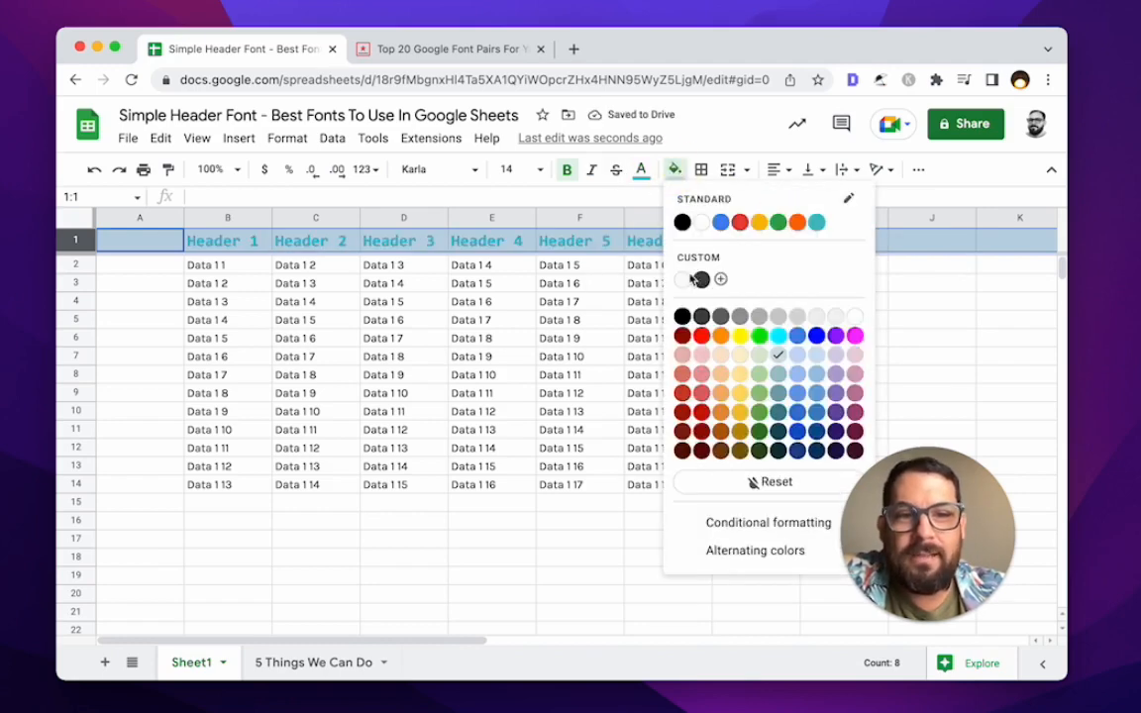
left_click(684, 282)
- Consult the 5 Things We Can Do list again, and try red text on a bright green fill in Sheet1's header row 1
left_click(288, 664)
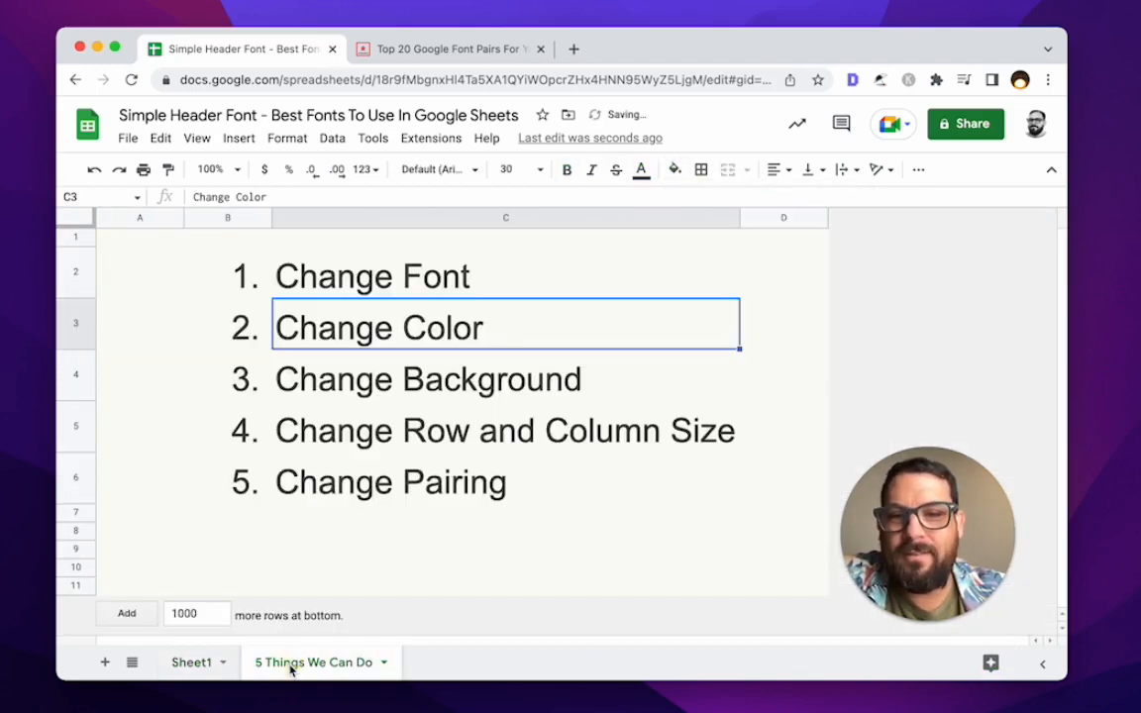
left_click(357, 372)
left_click(193, 664)
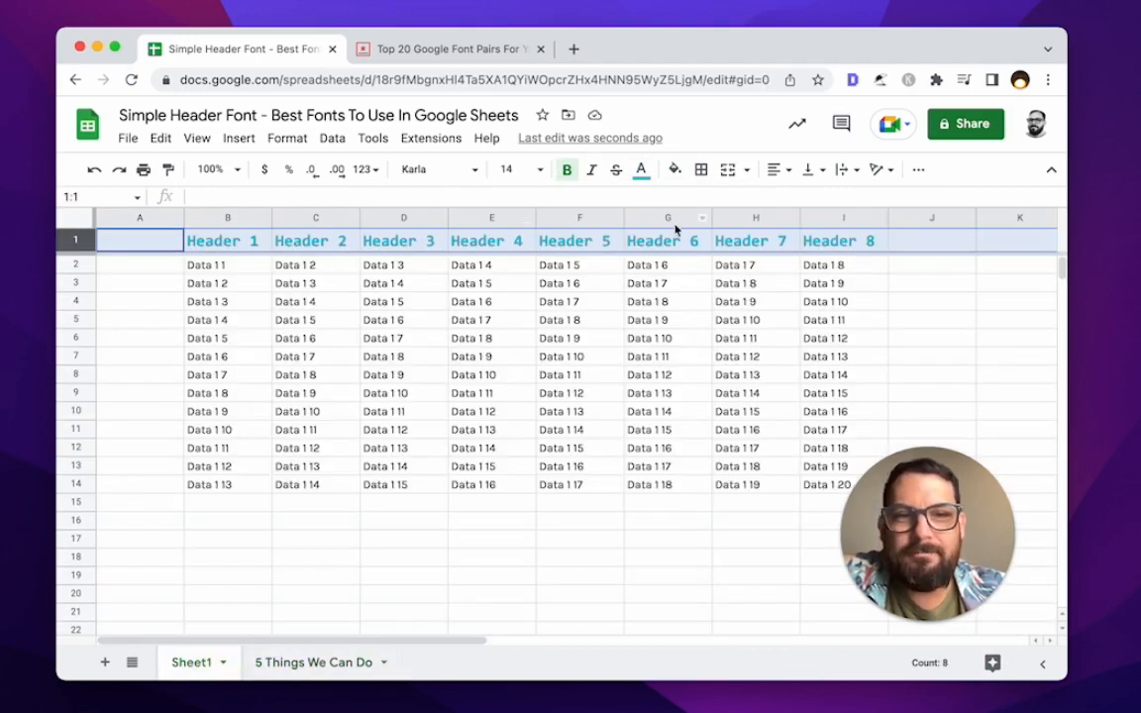
left_click(642, 170)
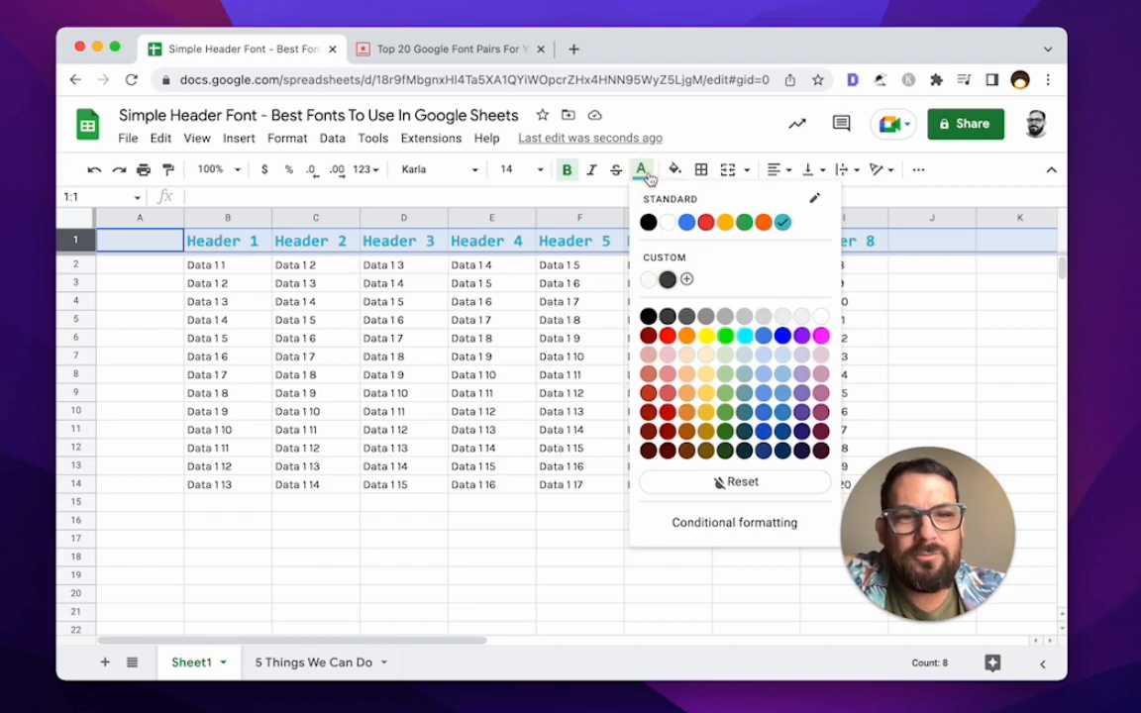
left_click(706, 224)
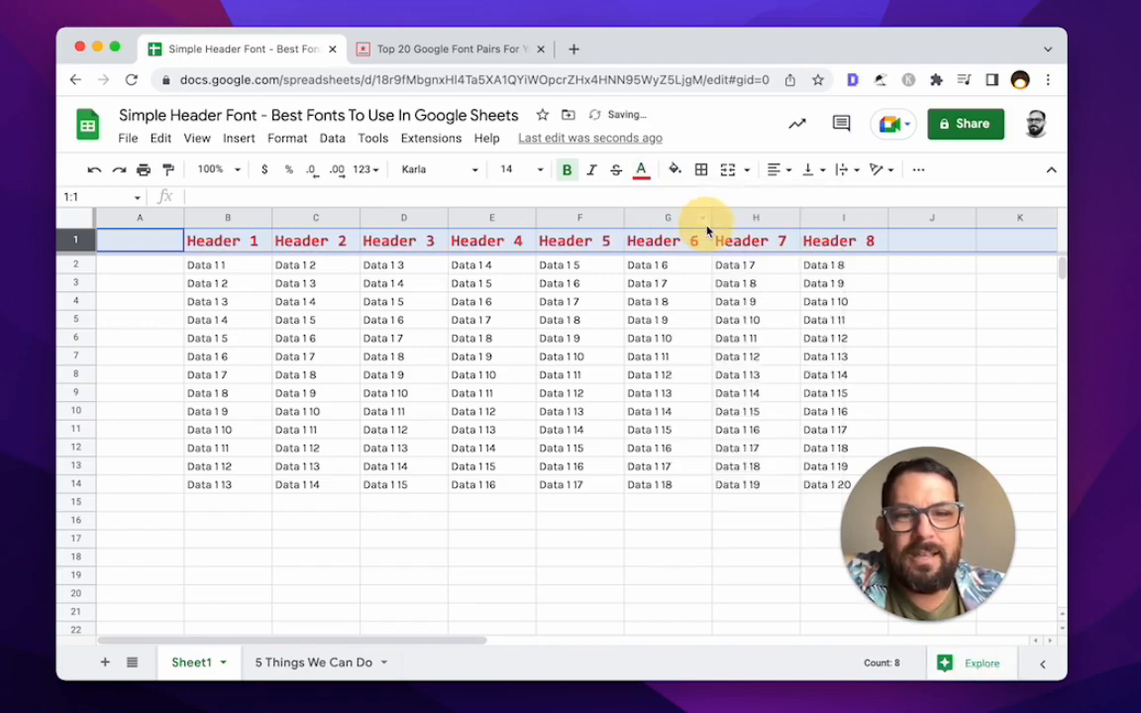
left_click(675, 169)
left_click(758, 334)
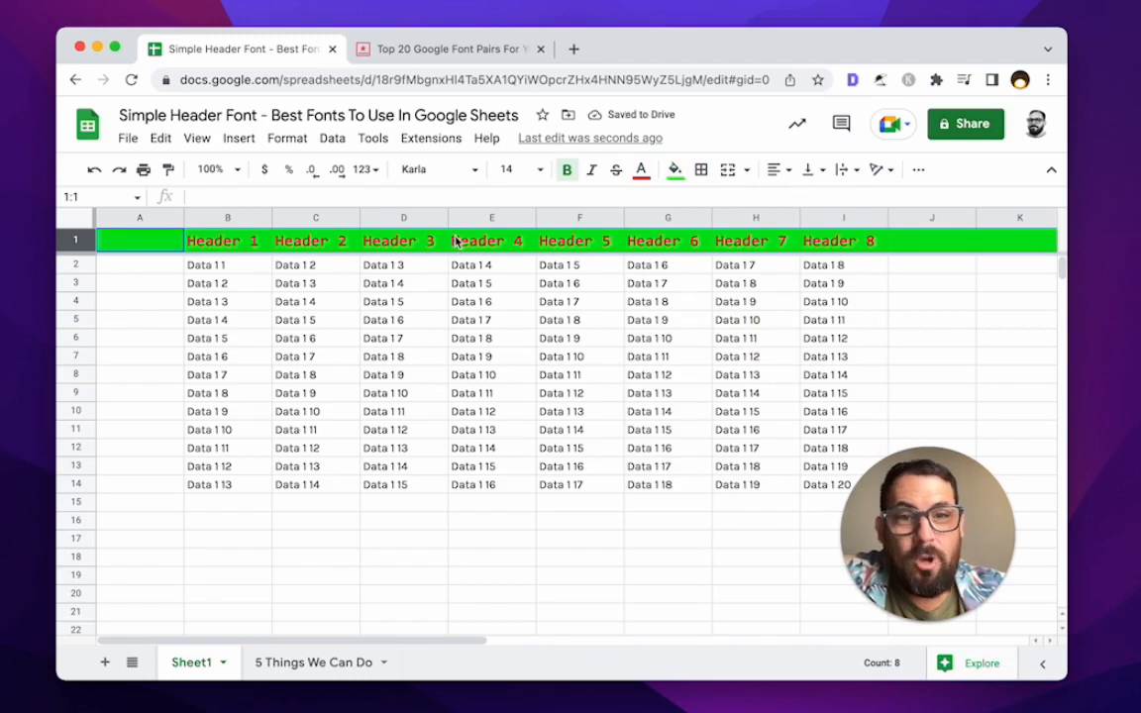
- Set the header row 1 text to dark green, and its fill to light green 3 after trying white
left_click(80, 240)
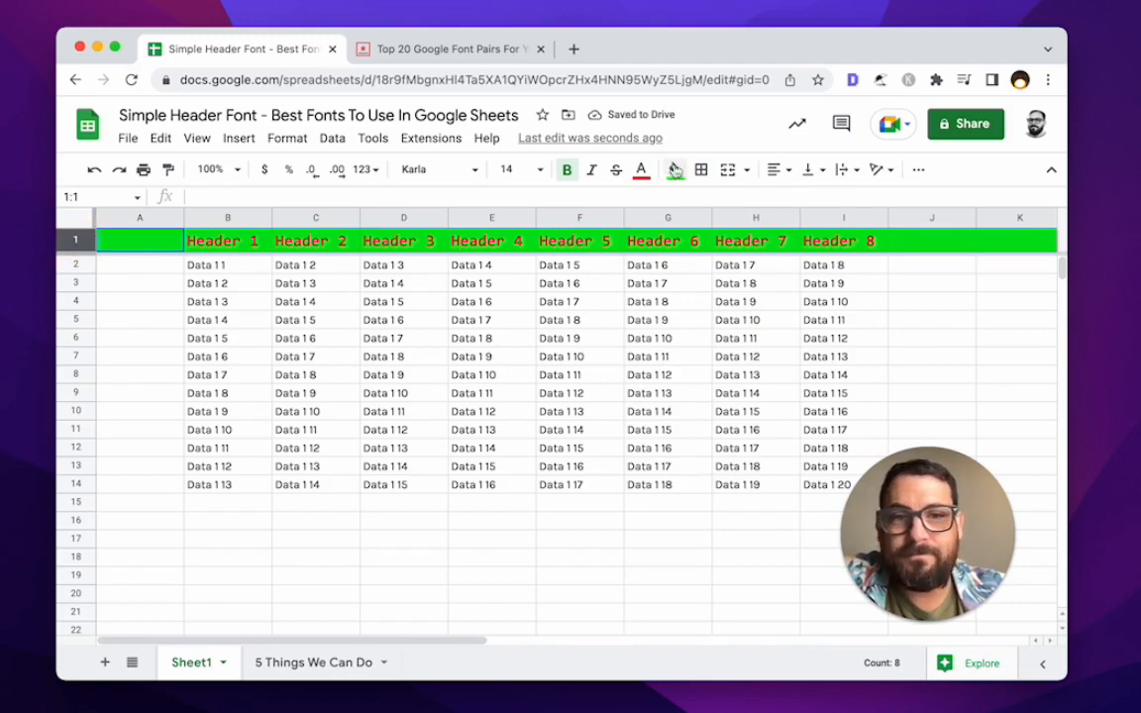
left_click(641, 169)
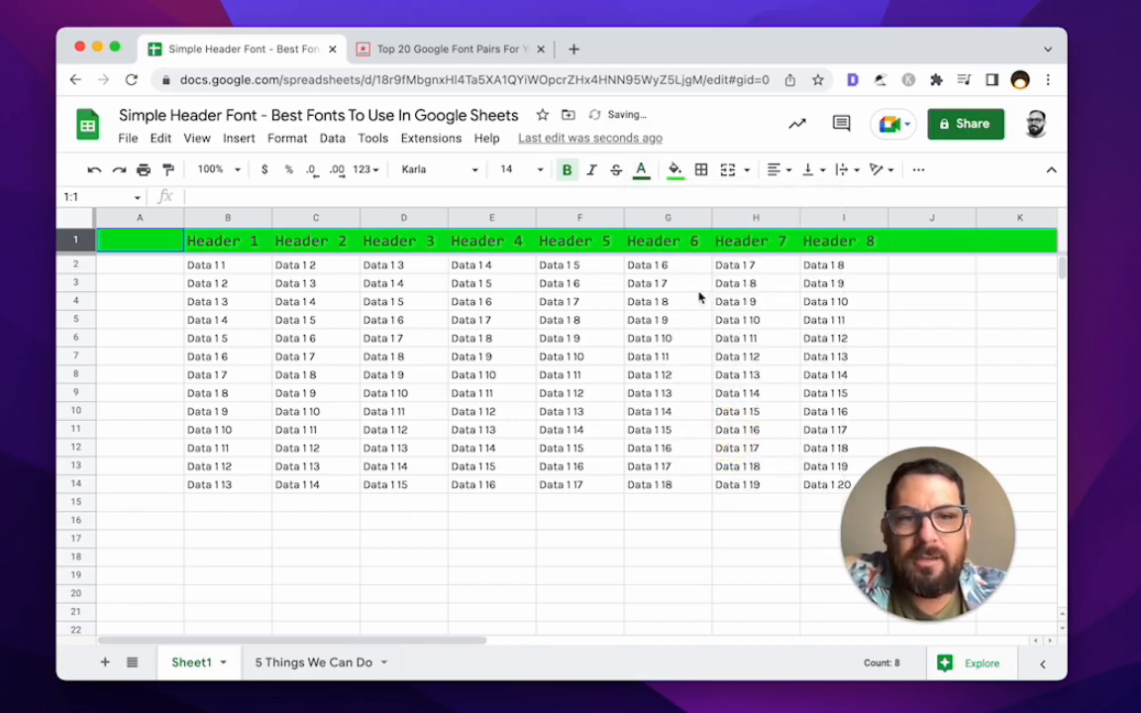
left_click(674, 170)
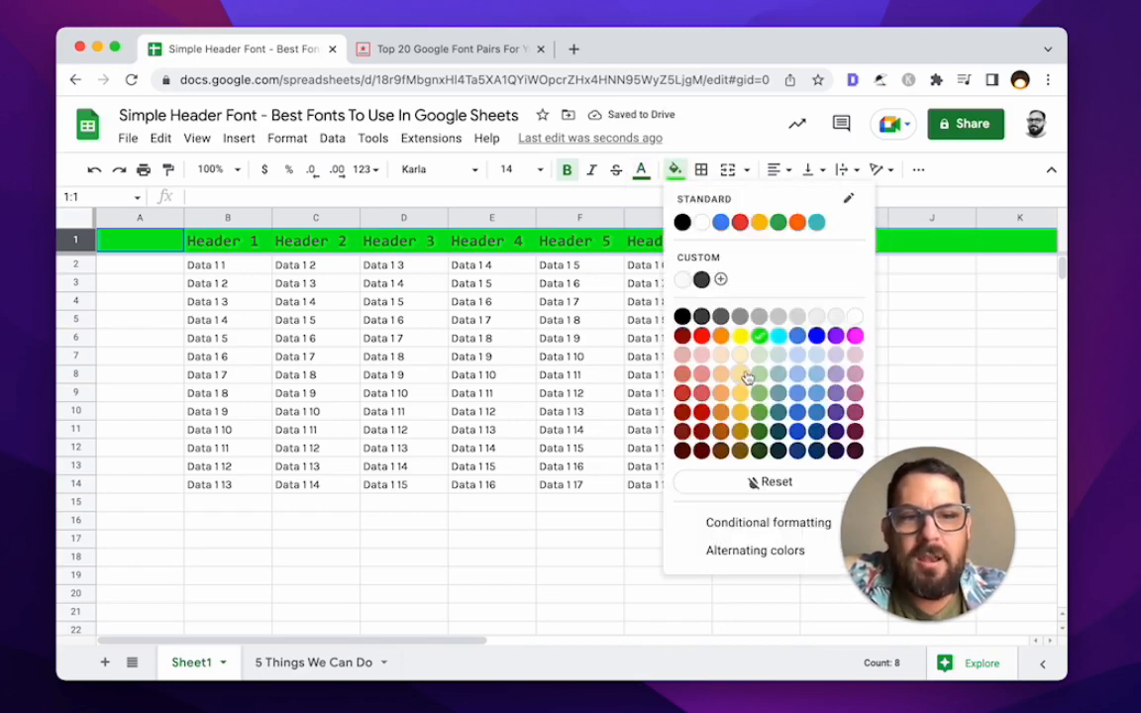
left_click(853, 317)
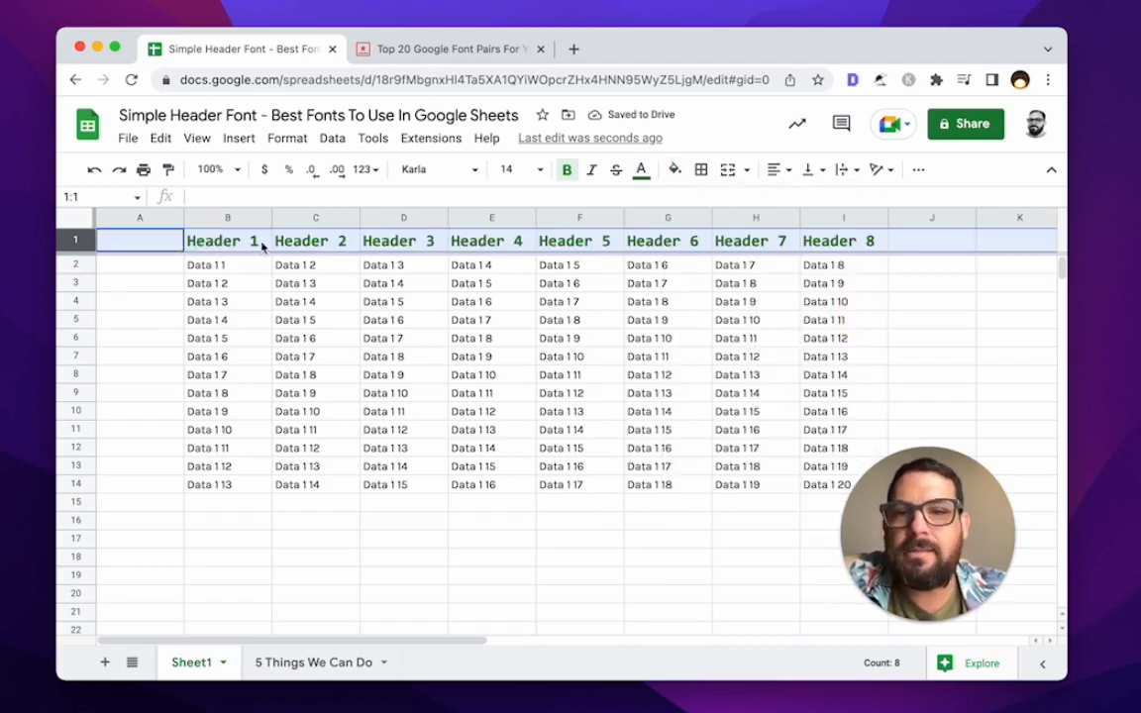
left_click(677, 175)
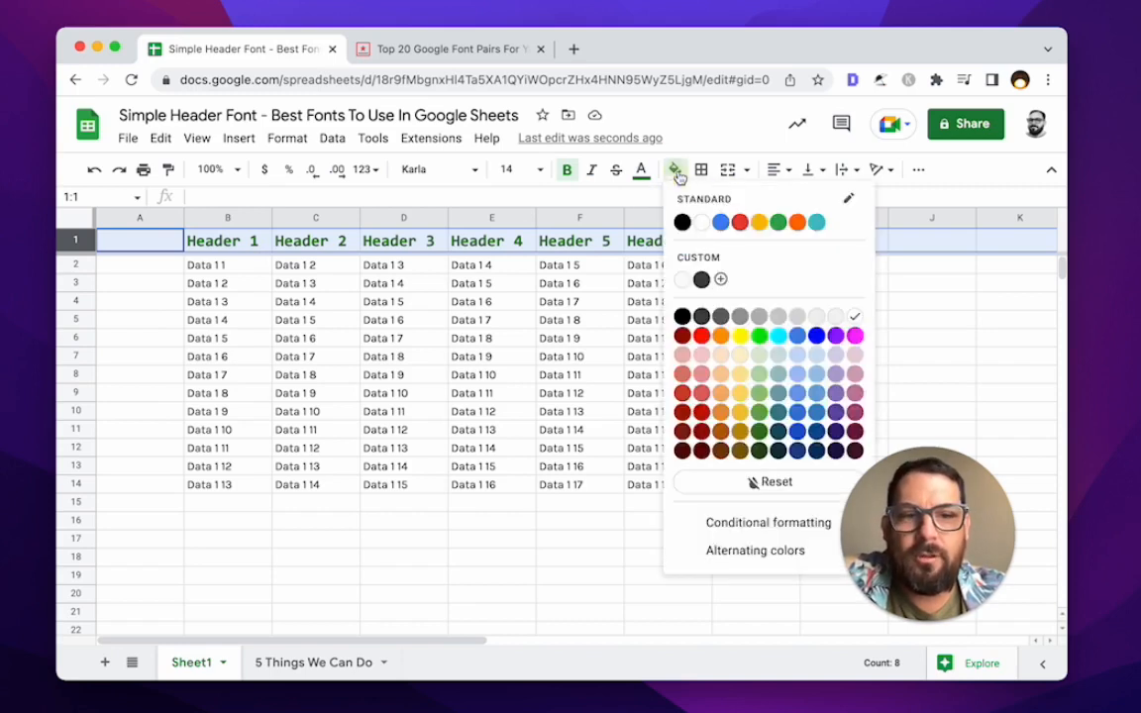
left_click(764, 366)
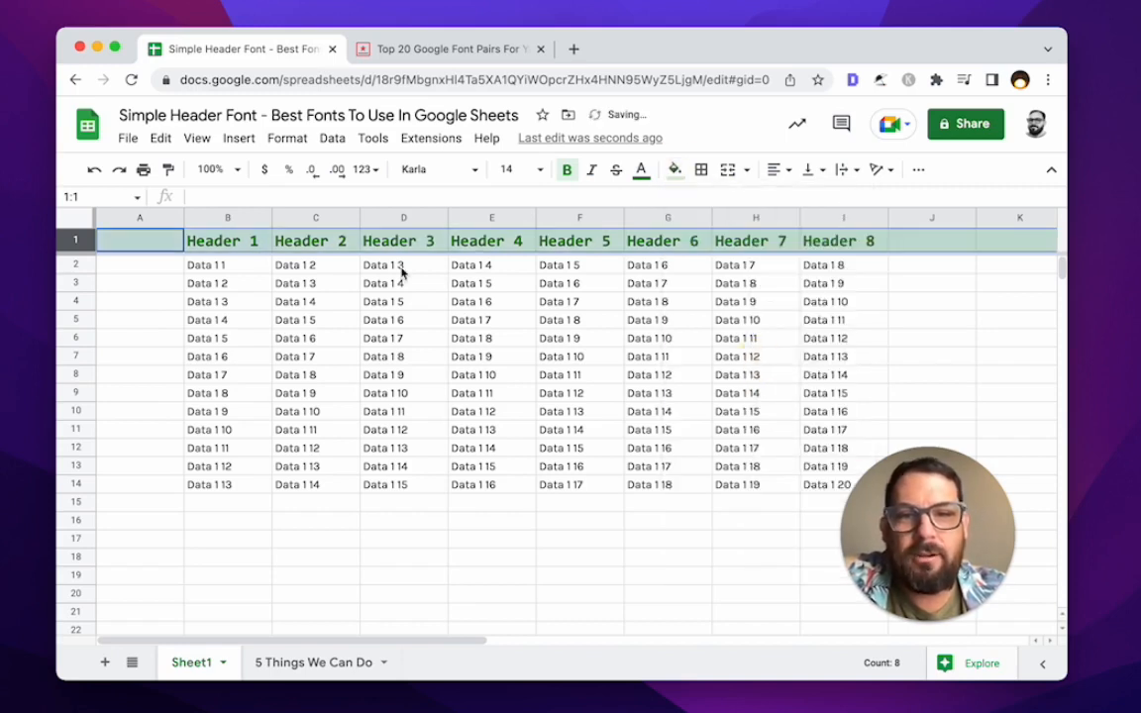
- Increase the height of header row 1 slightly to give the header text more room
left_click(279, 249)
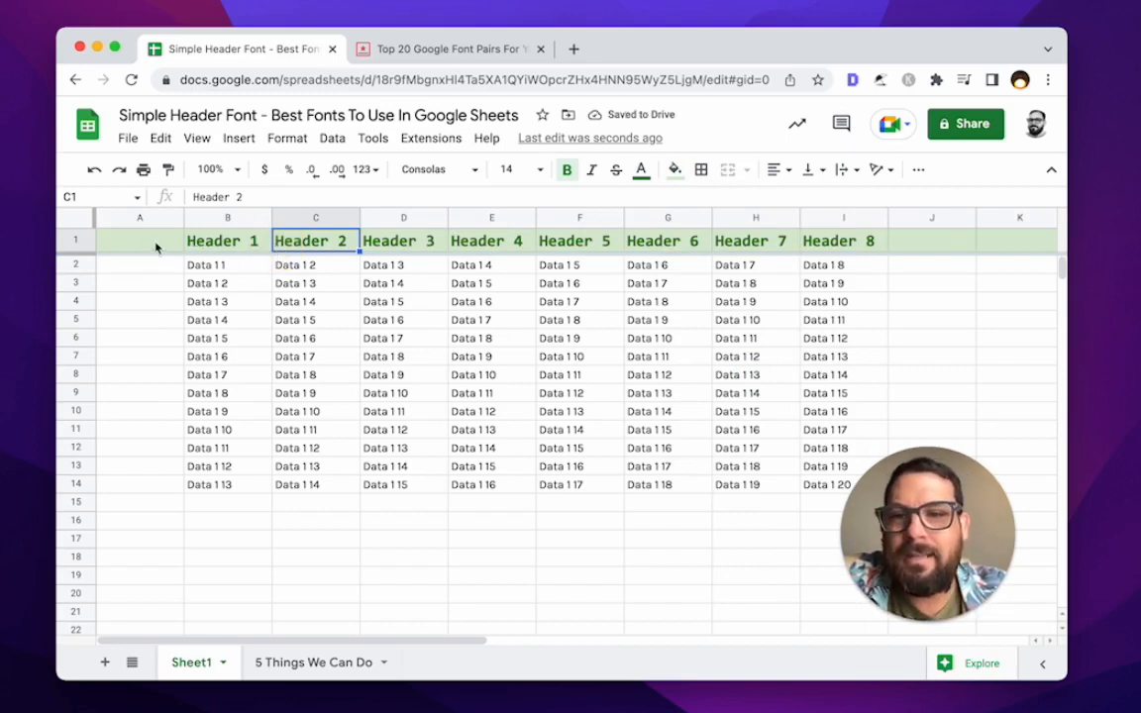
left_click_drag(71, 256, 74, 263)
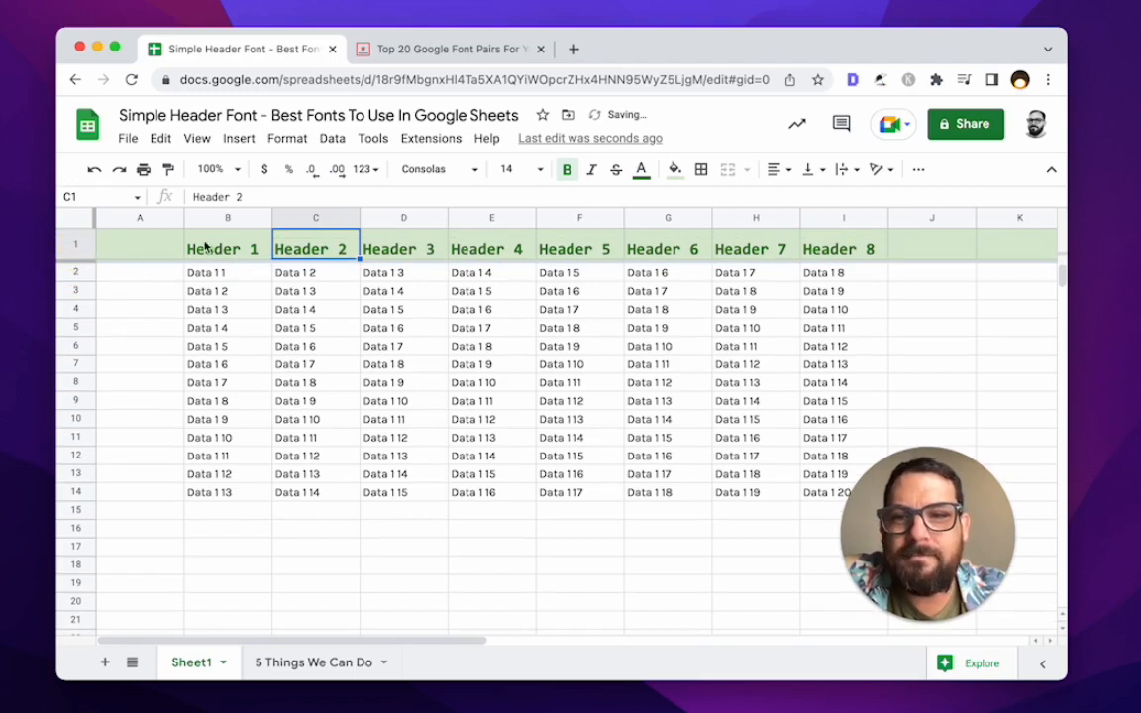
left_click(198, 246)
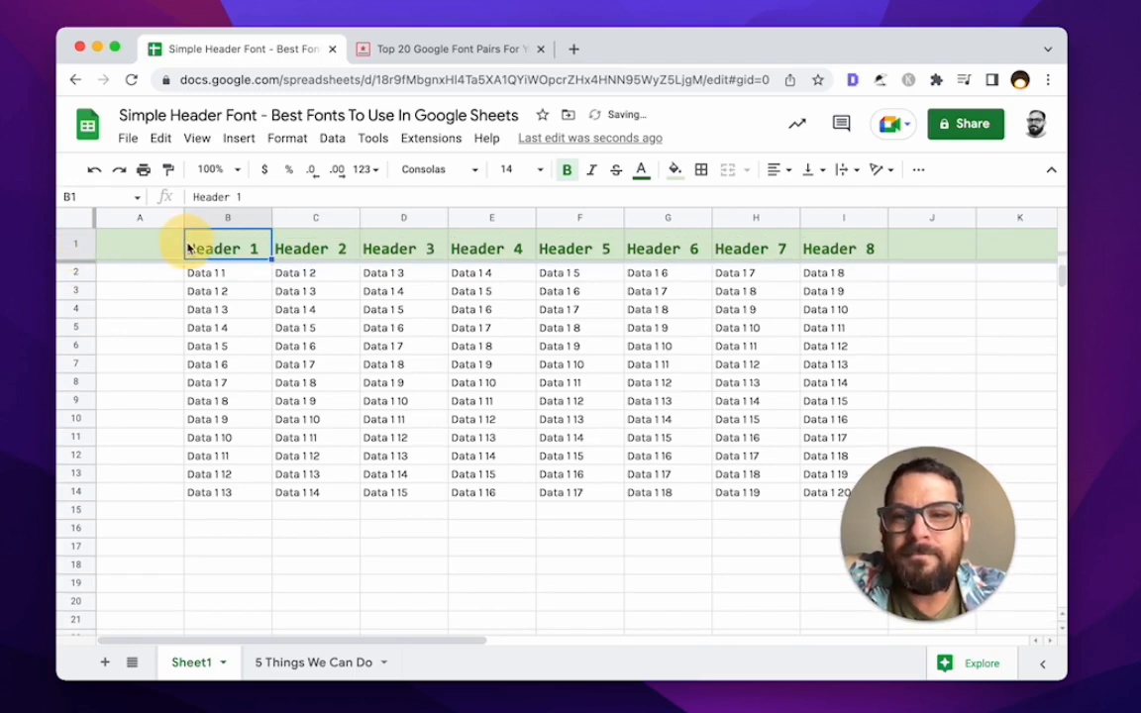
left_click(422, 252)
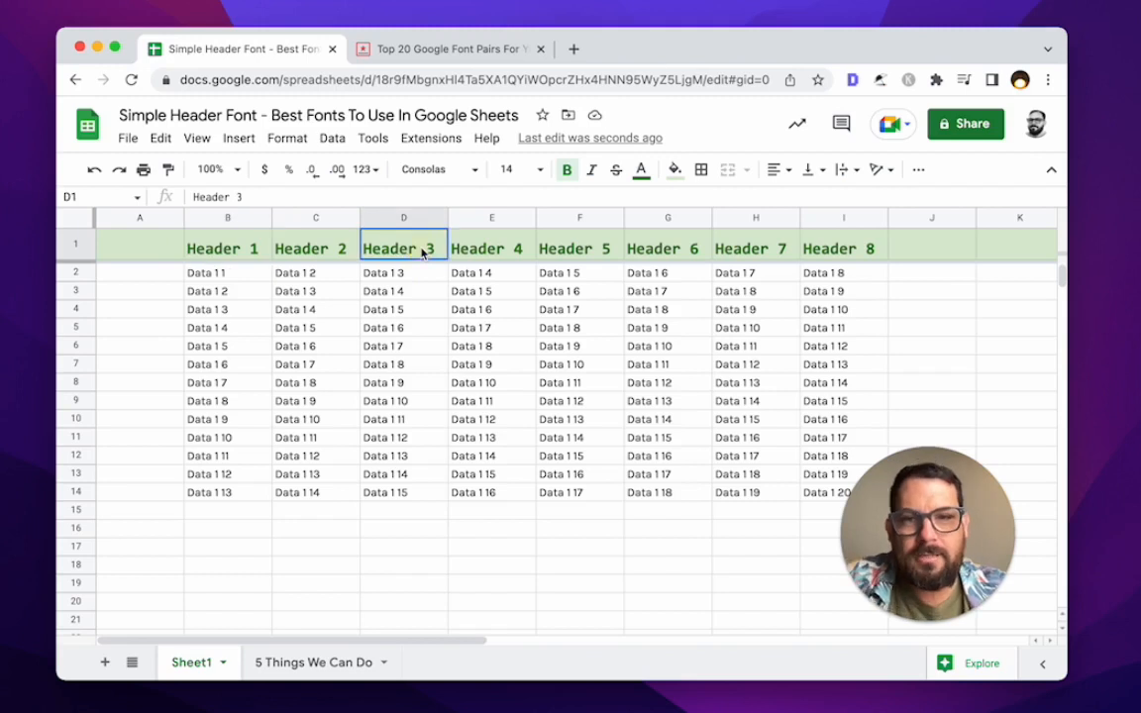
- Try a light red 3 fill on header row 1, and return it to light green 3
left_click(95, 246)
left_click(670, 171)
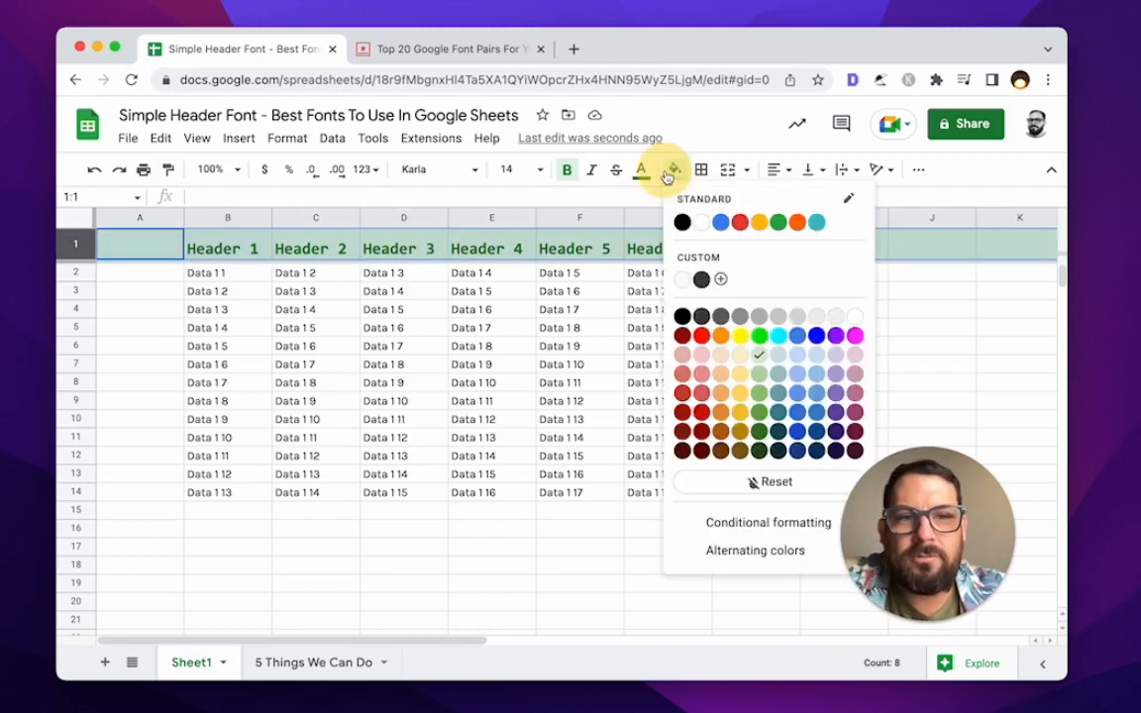
left_click(701, 357)
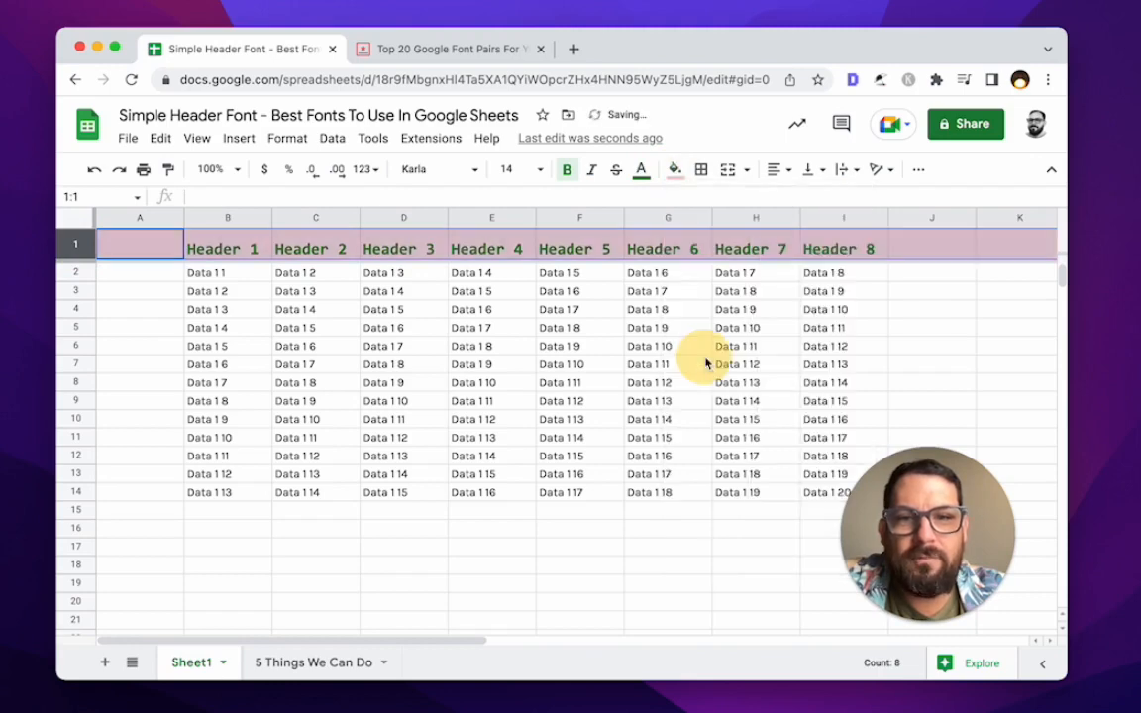
left_click(674, 170)
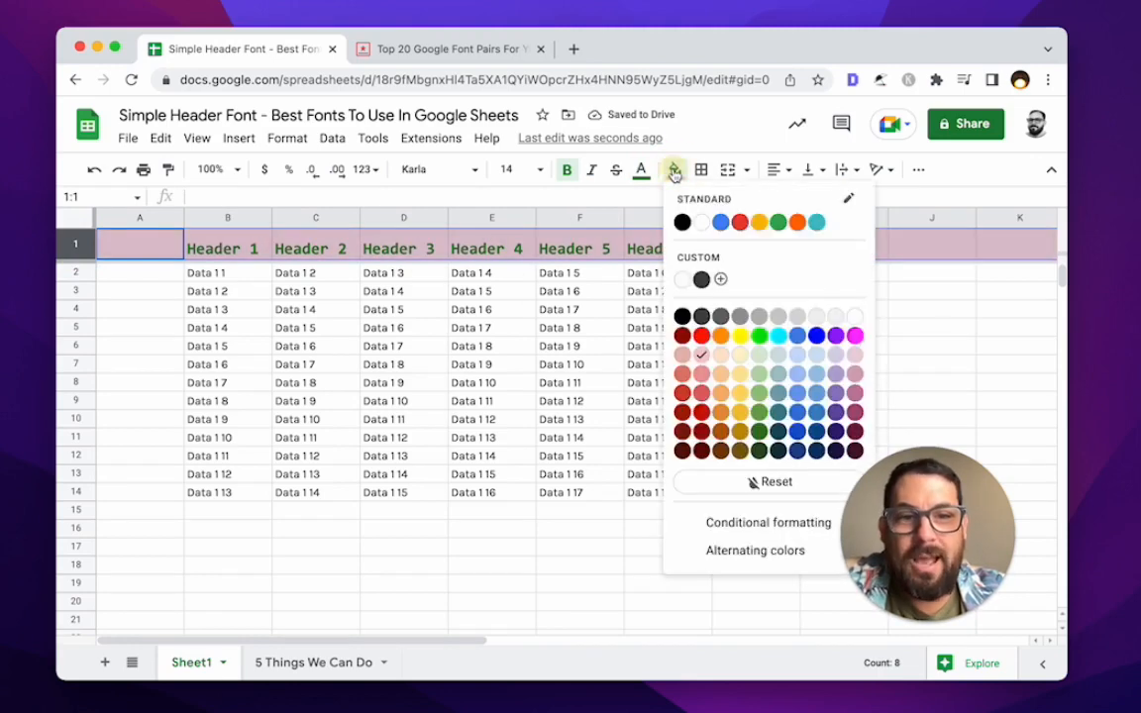
left_click(760, 357)
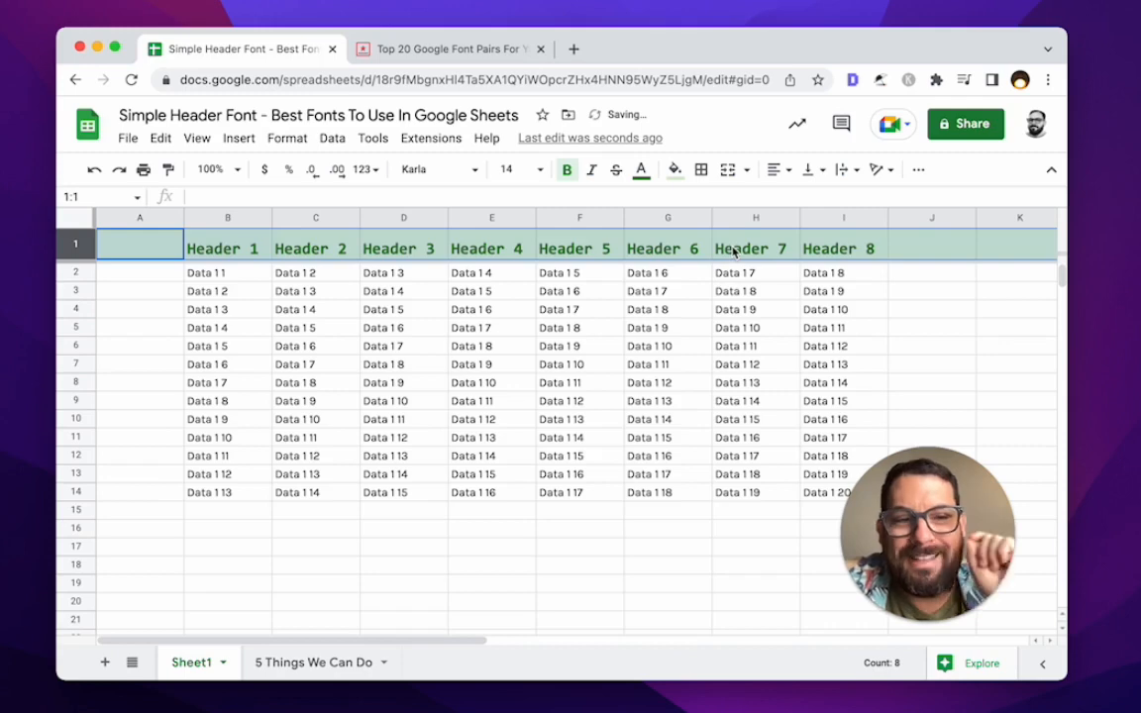
- Set the fill of header row 1 to light green 2 and its text to a medium green
left_click(674, 169)
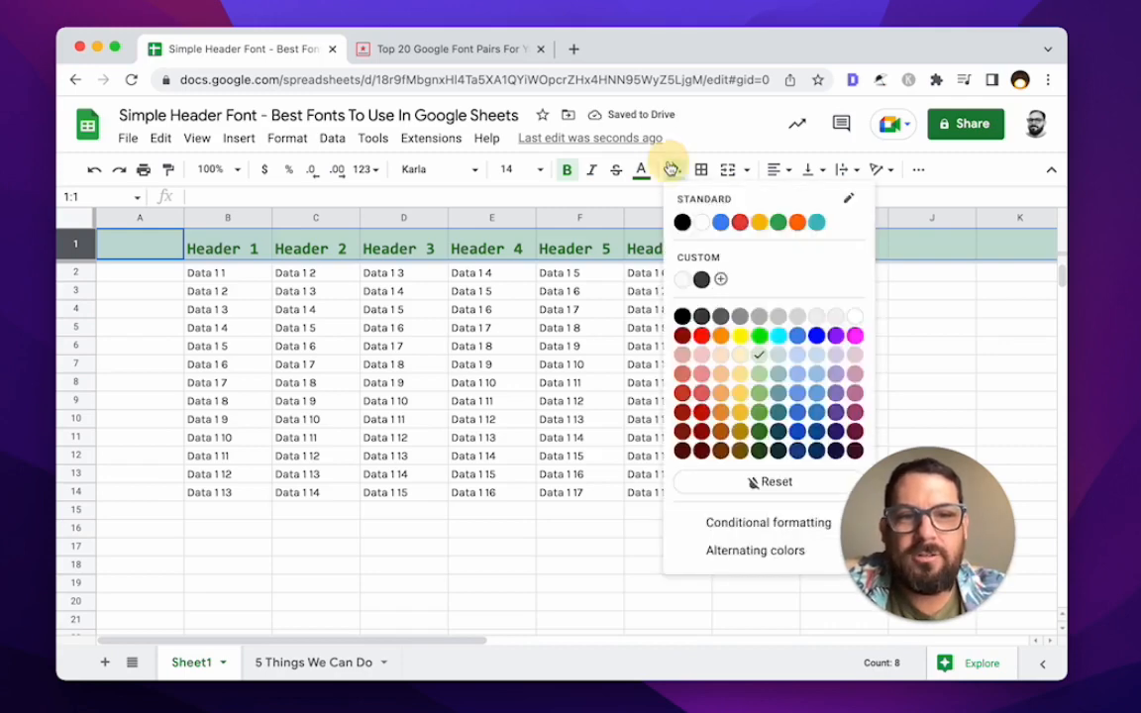
left_click(758, 376)
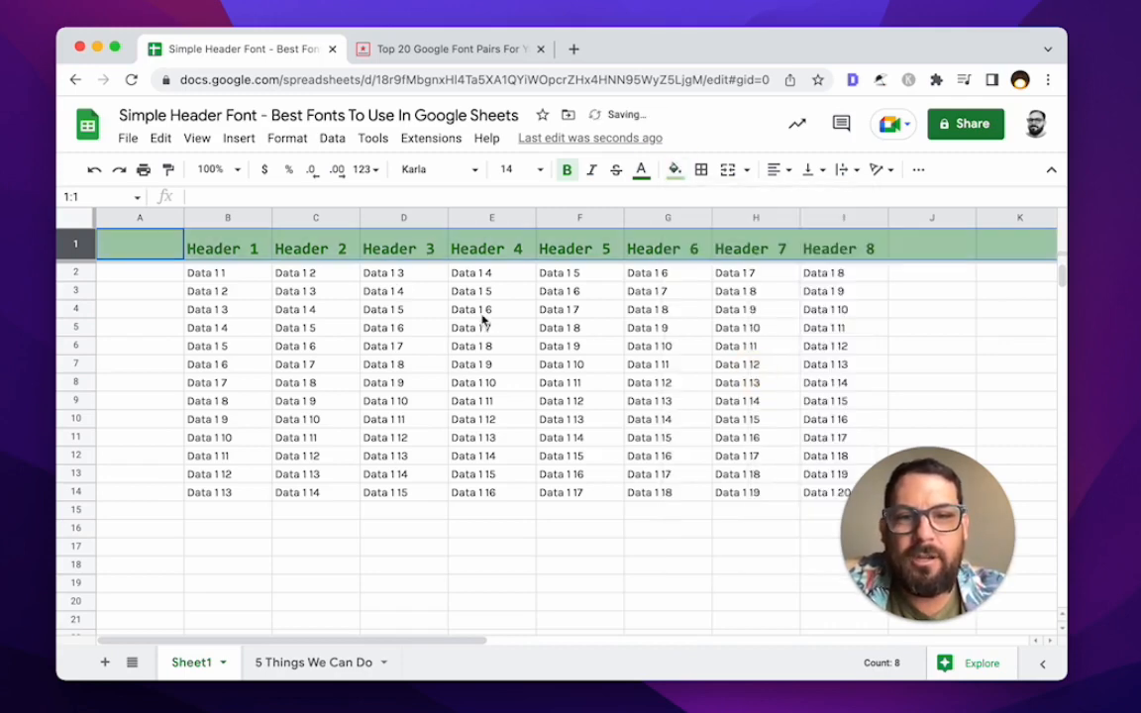
left_click(641, 169)
left_click(725, 432)
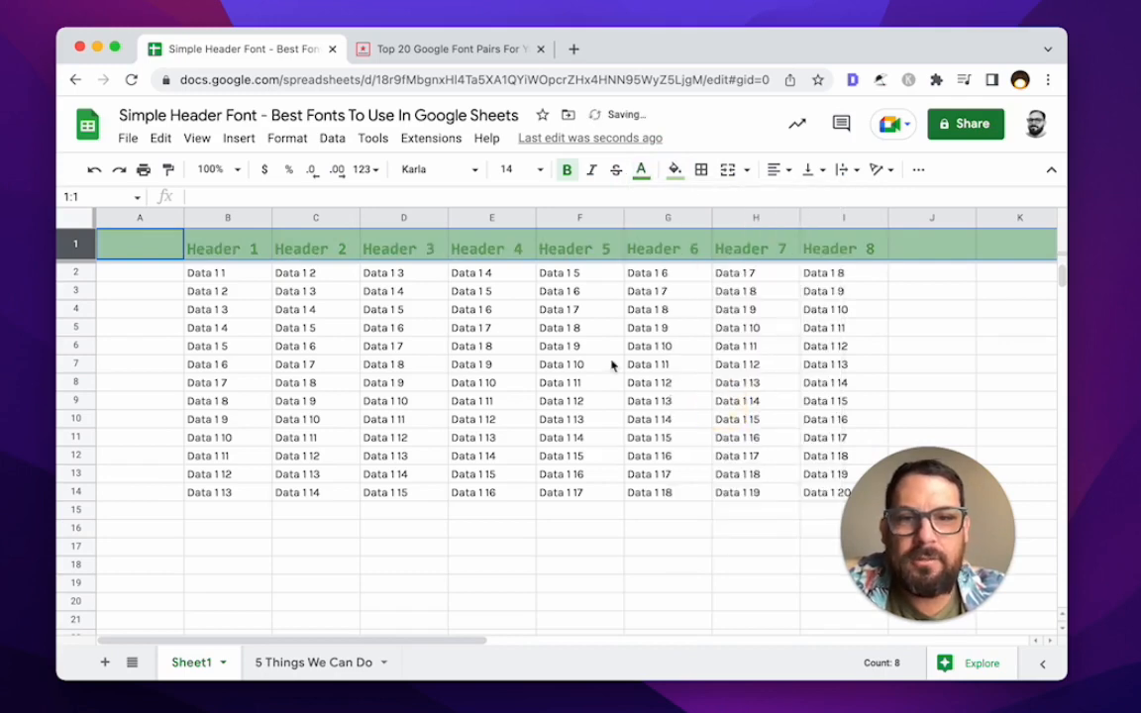
left_click(509, 255)
left_click(182, 251)
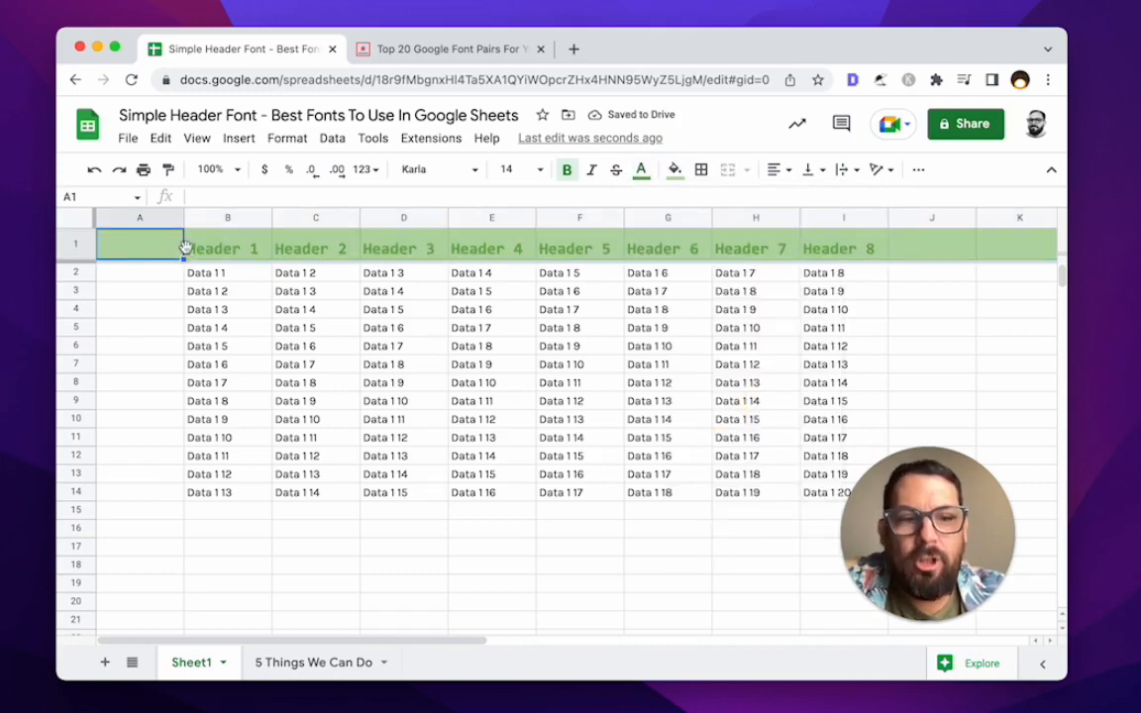
left_click(71, 243)
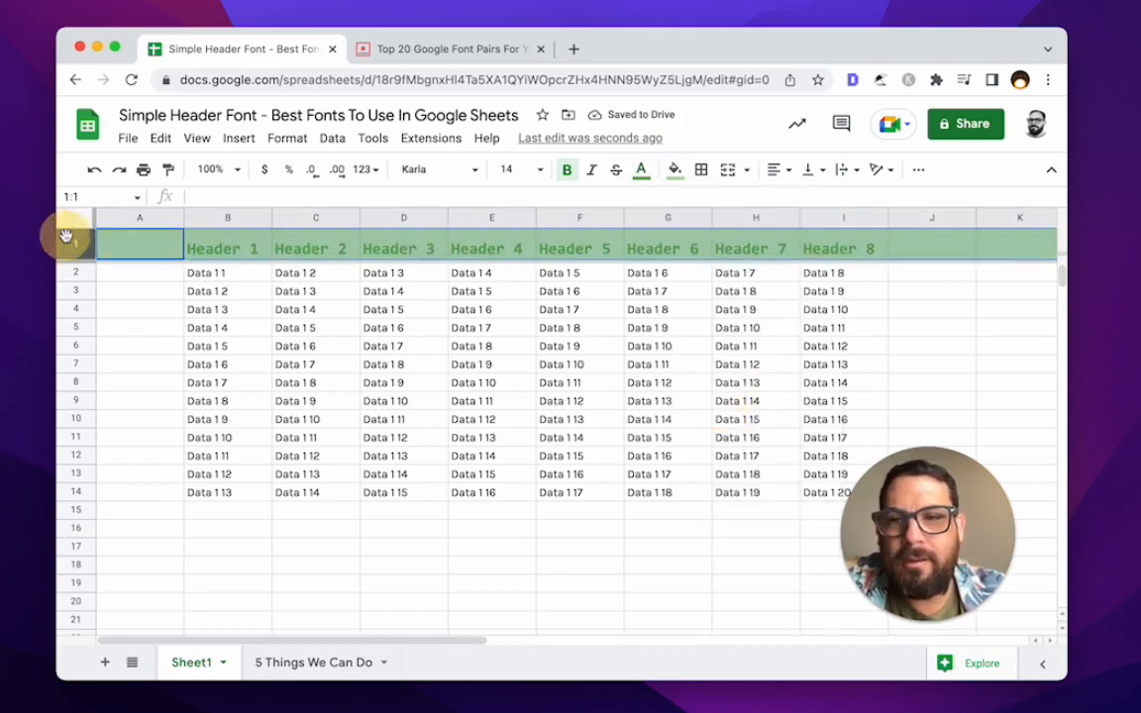
- Set the fill of header row 1 to light green 3 and its text to dark green 3
left_click(674, 170)
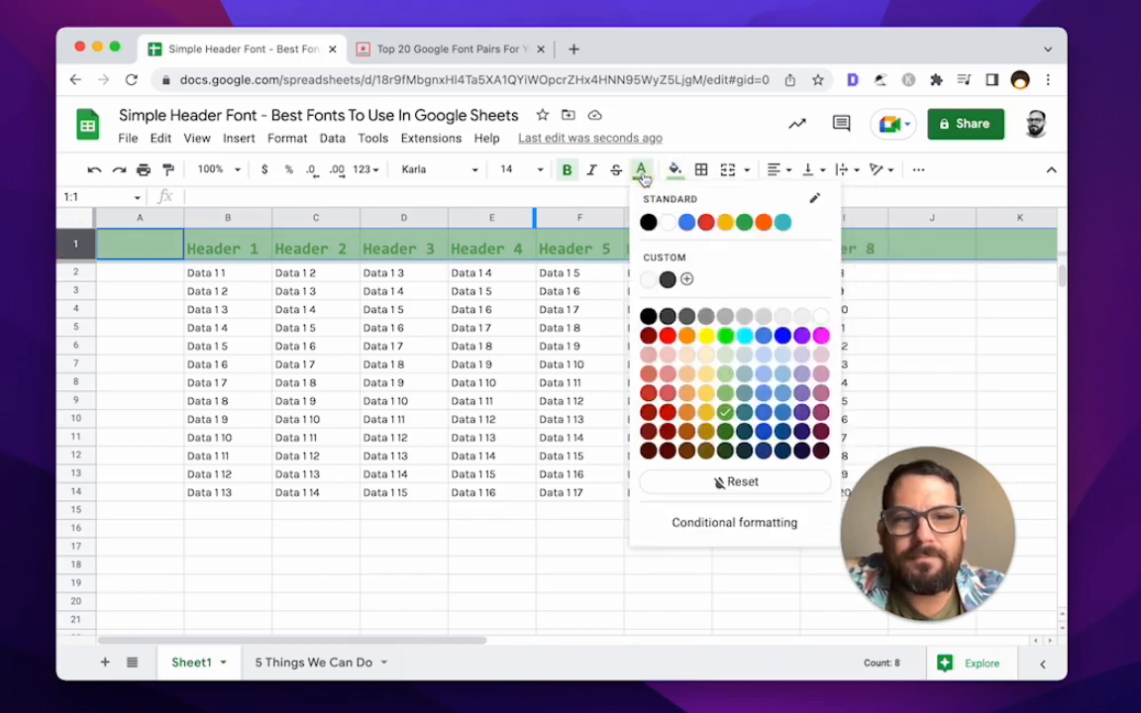
left_click(758, 356)
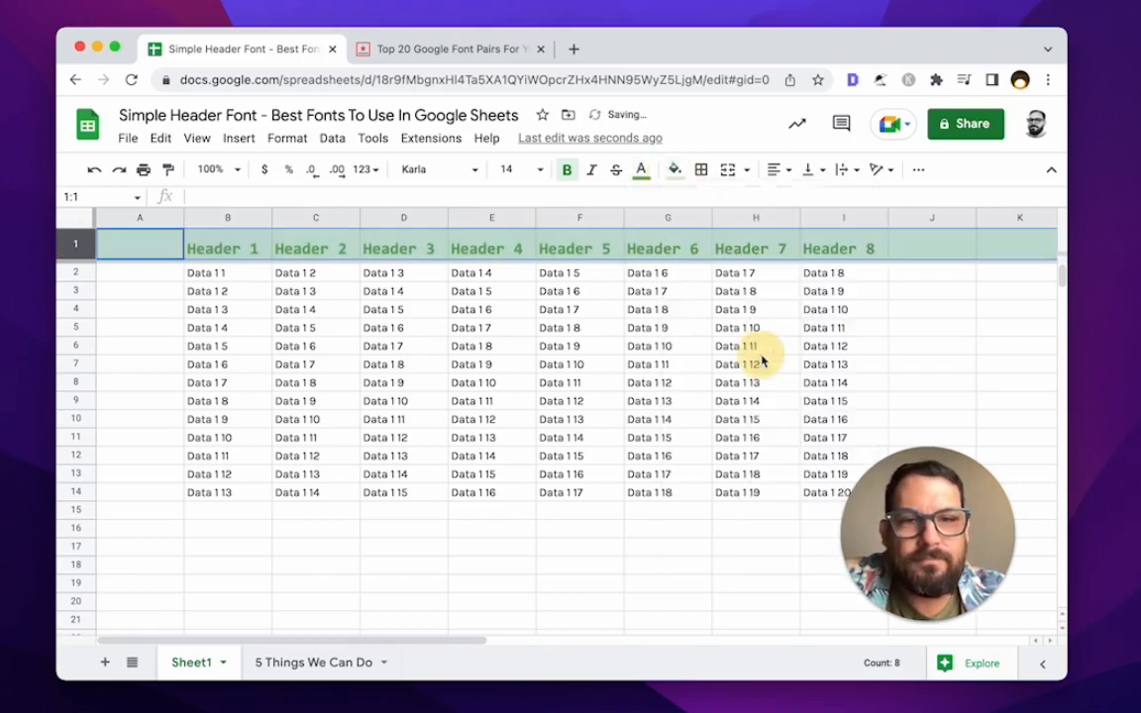
left_click(639, 172)
left_click(729, 448)
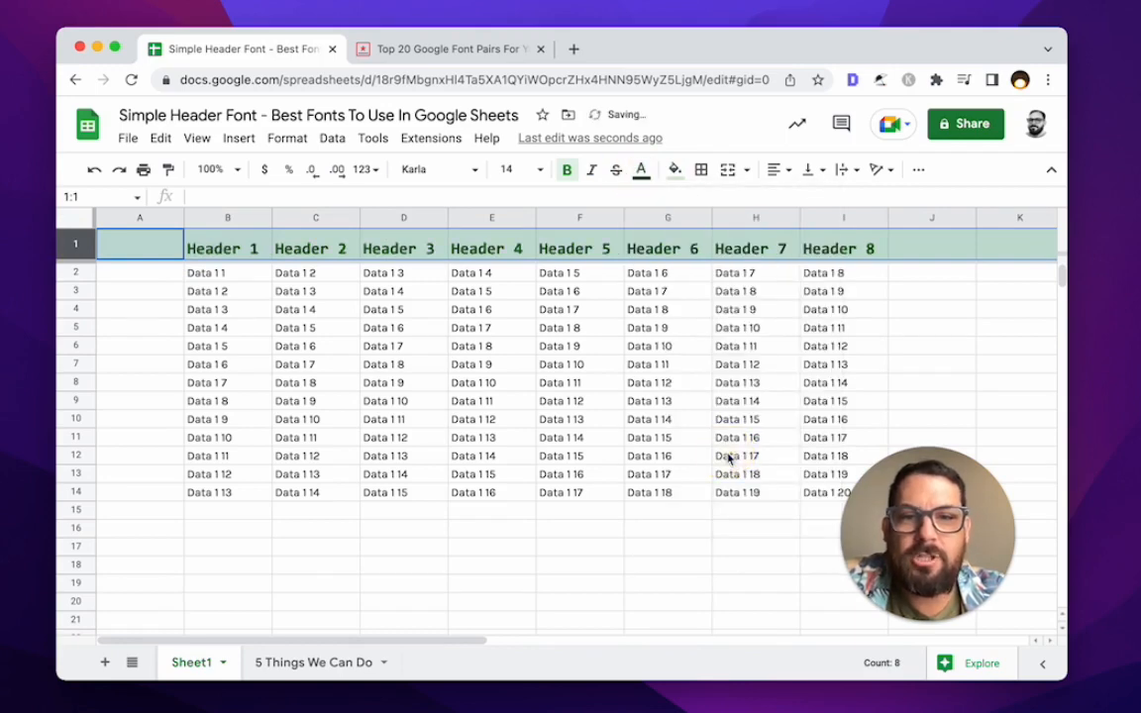
left_click(456, 240)
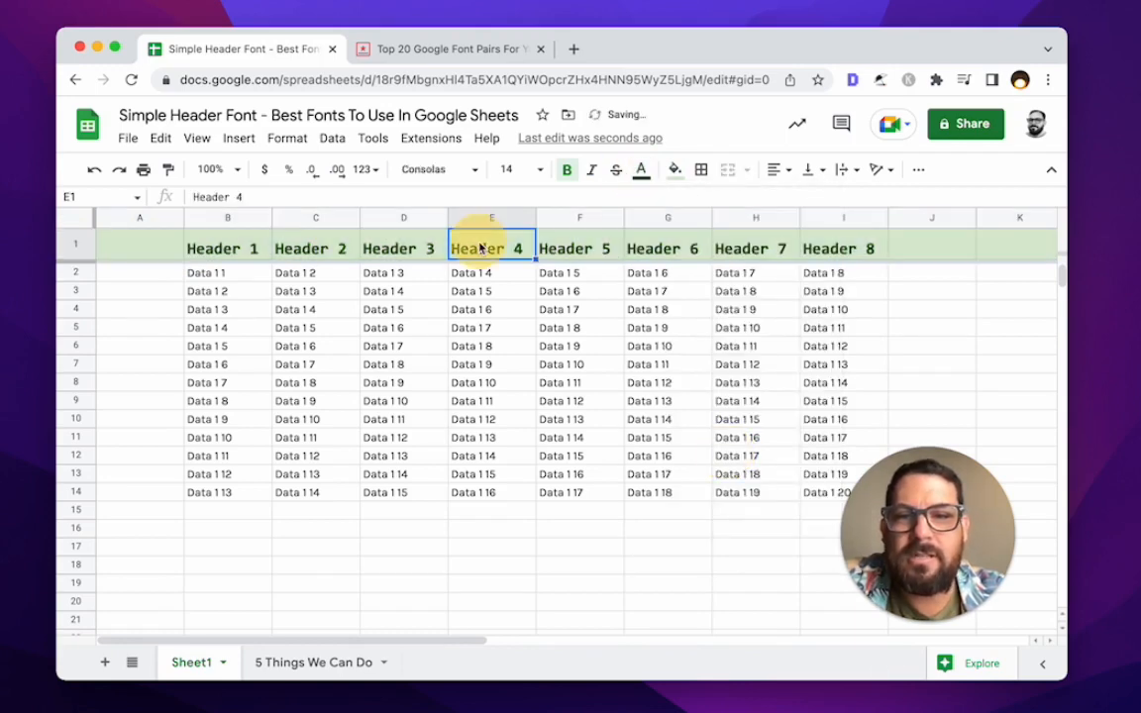
left_click(256, 246)
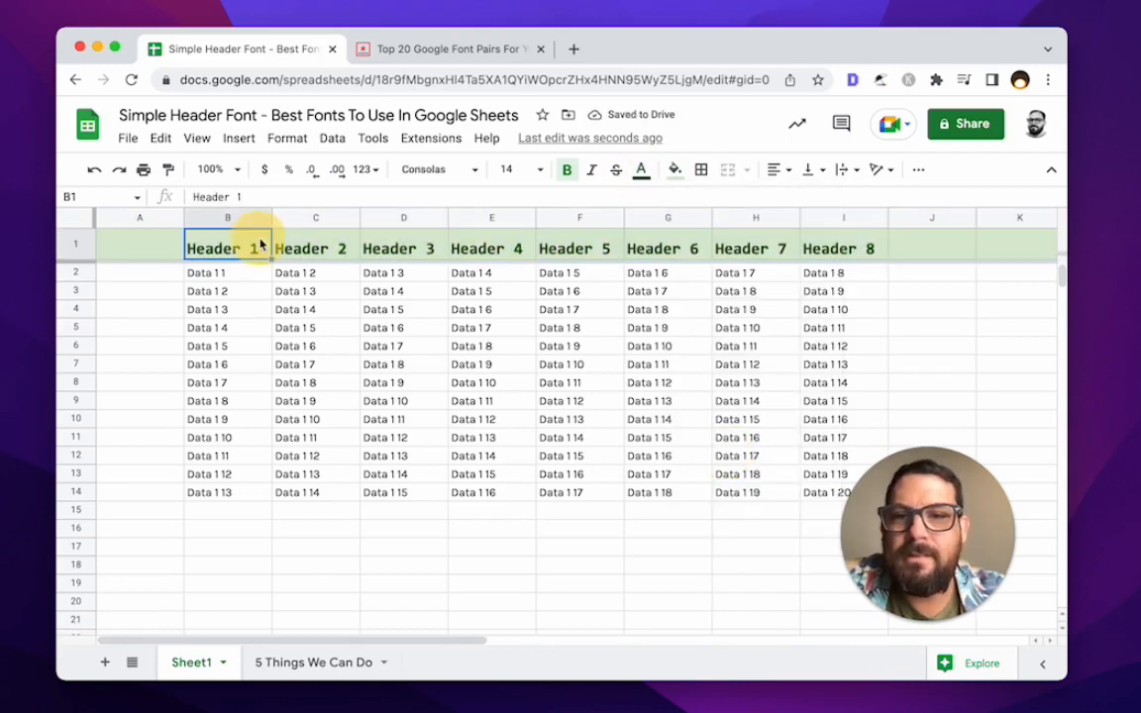
- Review the Change Row and Column Size item on the 5 Things We Can Do sheet
left_click(426, 50)
left_click(287, 48)
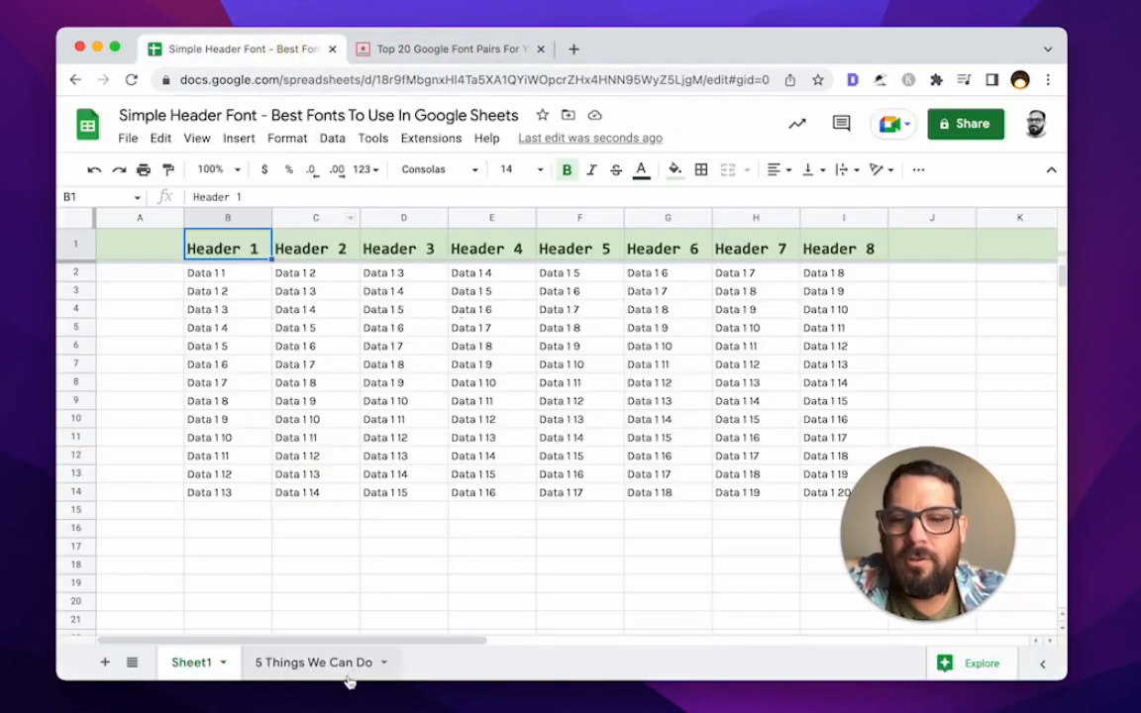
left_click(313, 663)
left_click(347, 406)
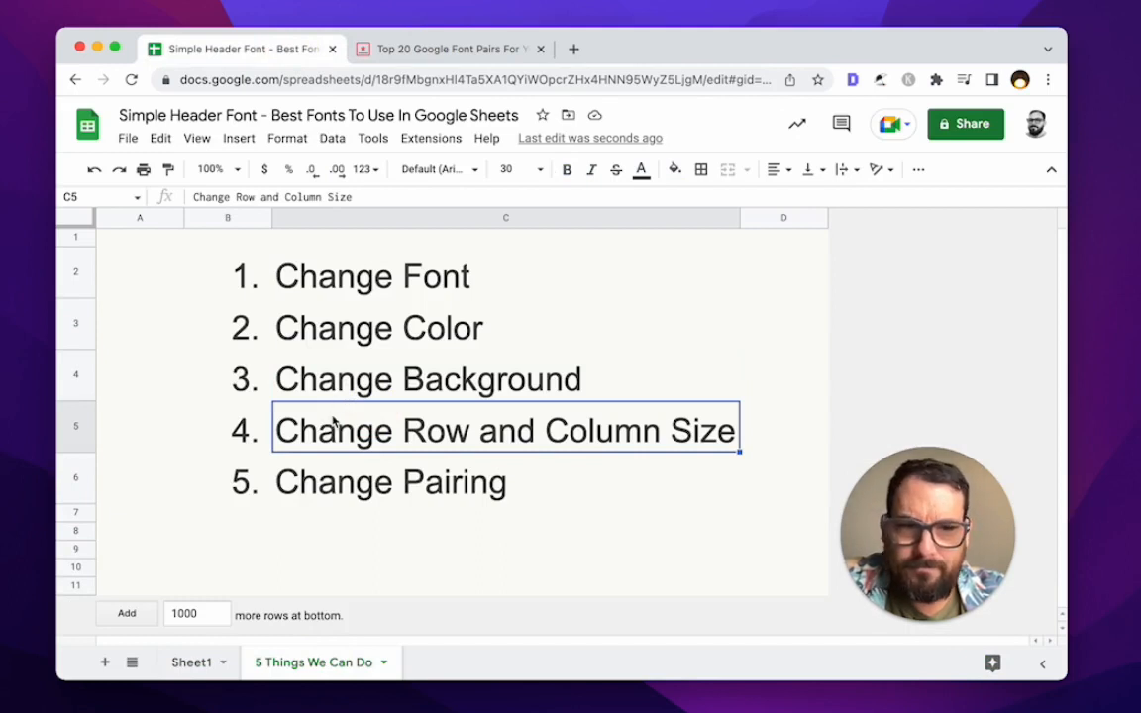
- Increase the height of header row 1 on Sheet1, and fit the widths of columns B to I to their contents
left_click(189, 663)
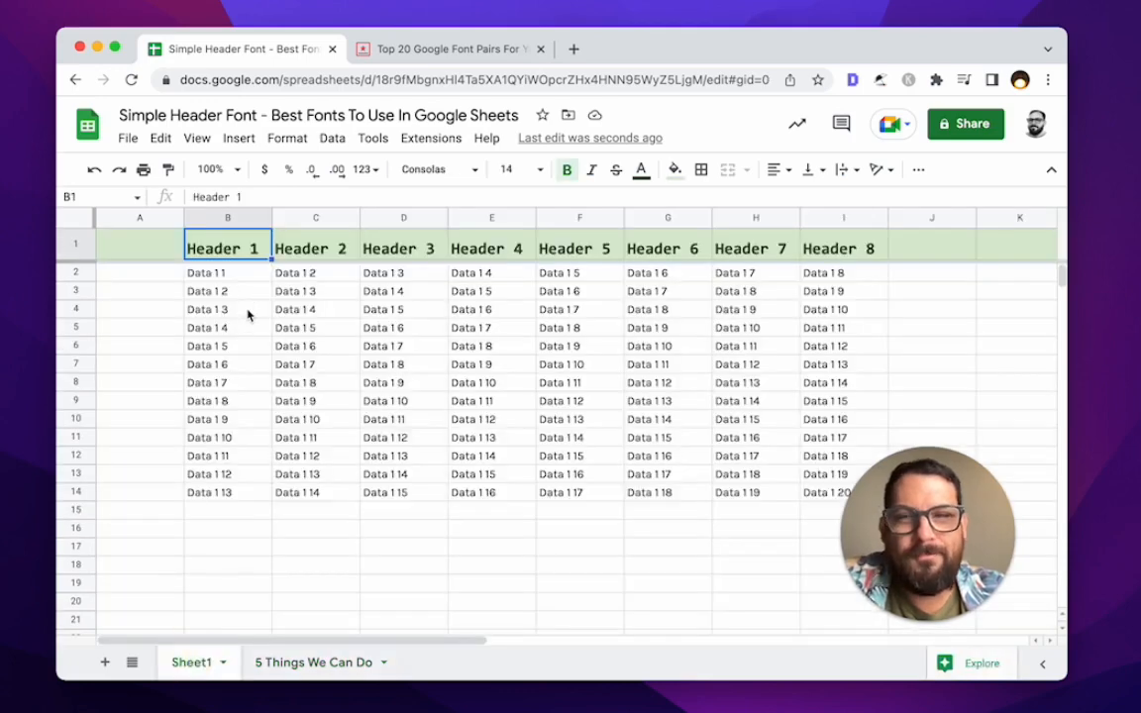
mouse_move(83, 262)
left_mouse_down()
mouse_move(79, 276)
mouse_move(77, 250)
mouse_move(78, 272)
left_mouse_up()
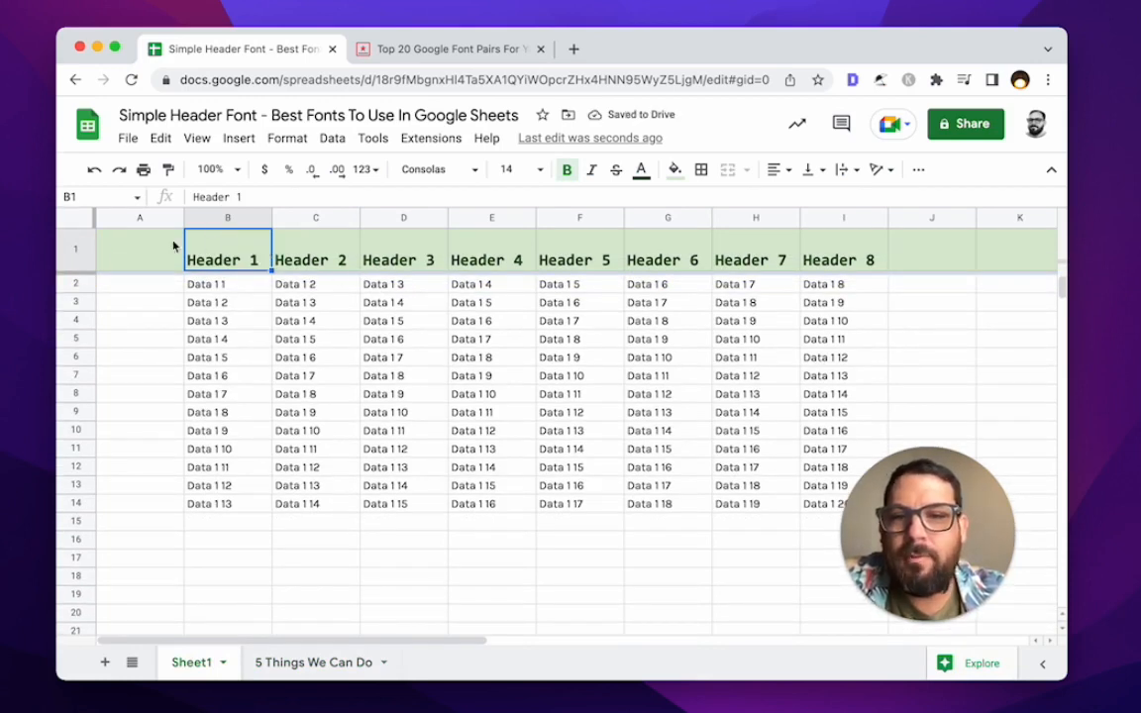
left_click_drag(228, 218, 917, 219)
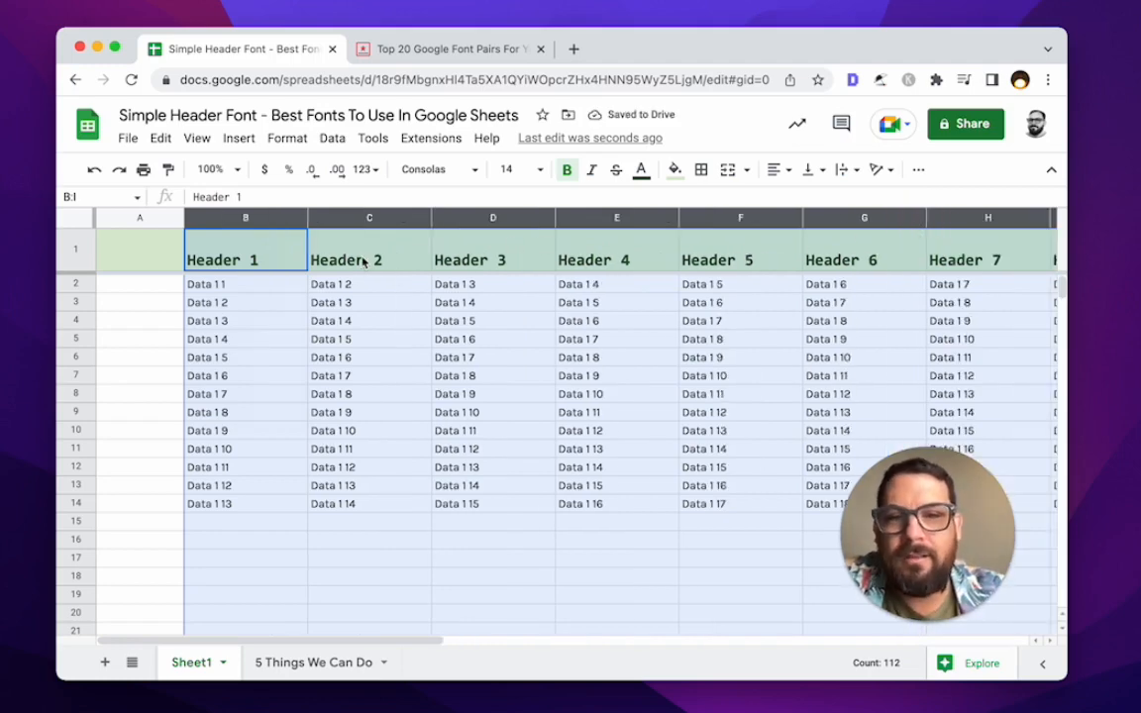
double_click(308, 215)
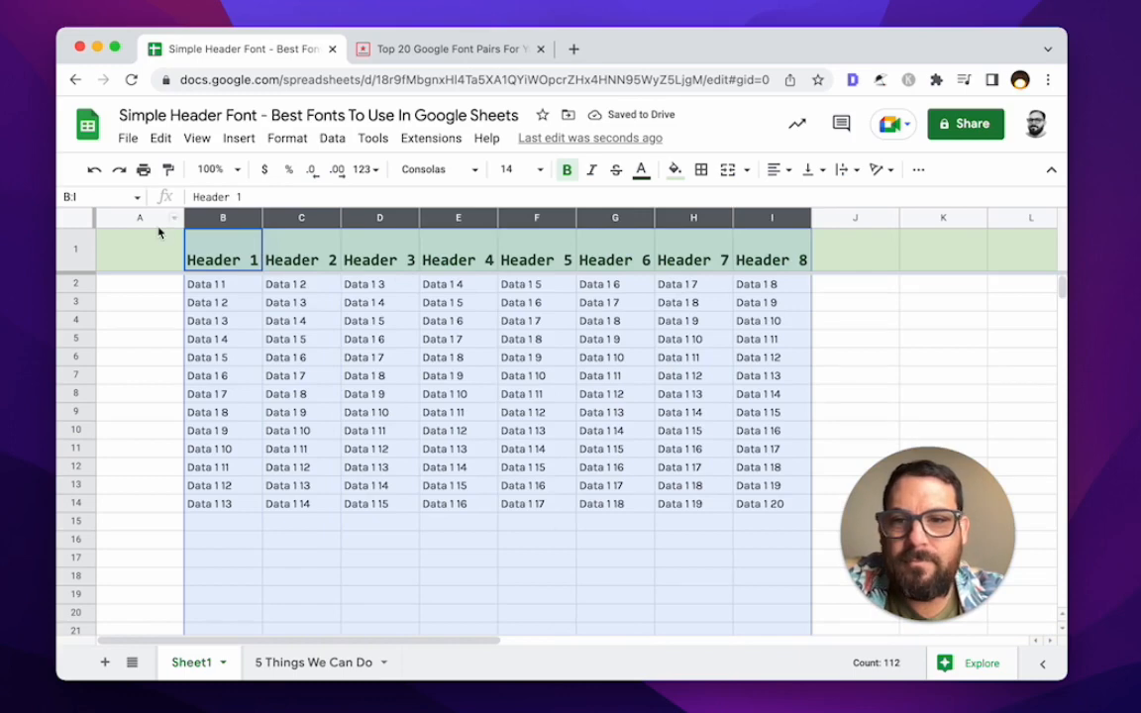
- Align the text of header row 1 vertically to the middle
left_click(77, 248)
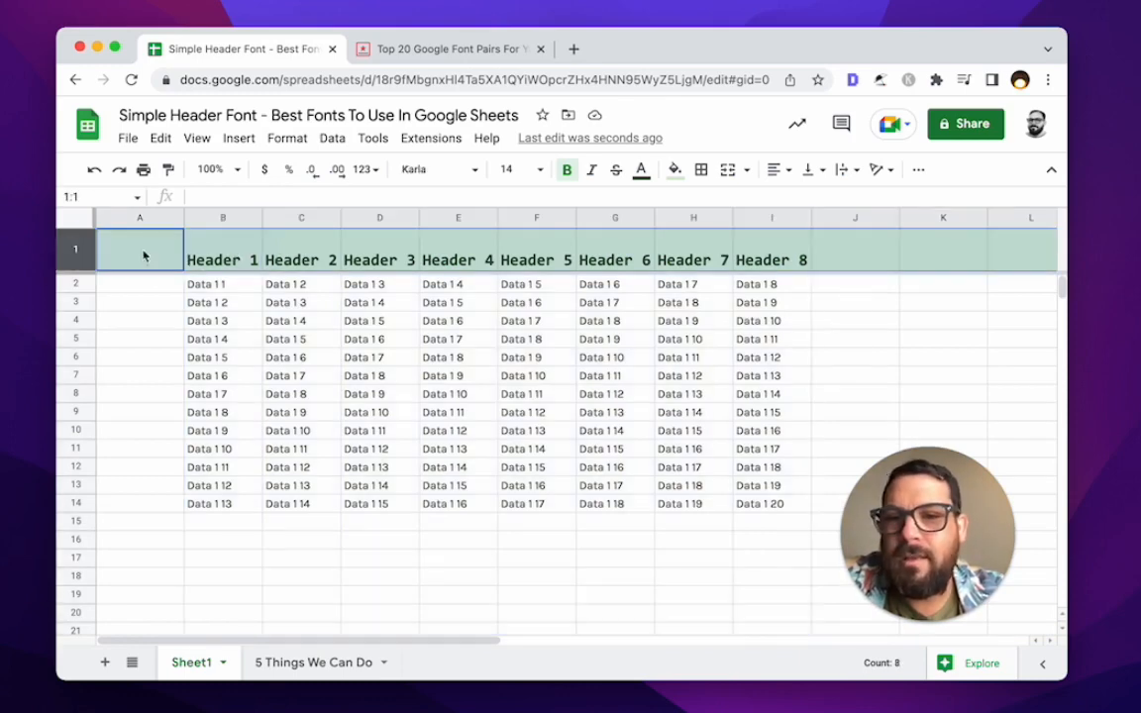
left_click(226, 256)
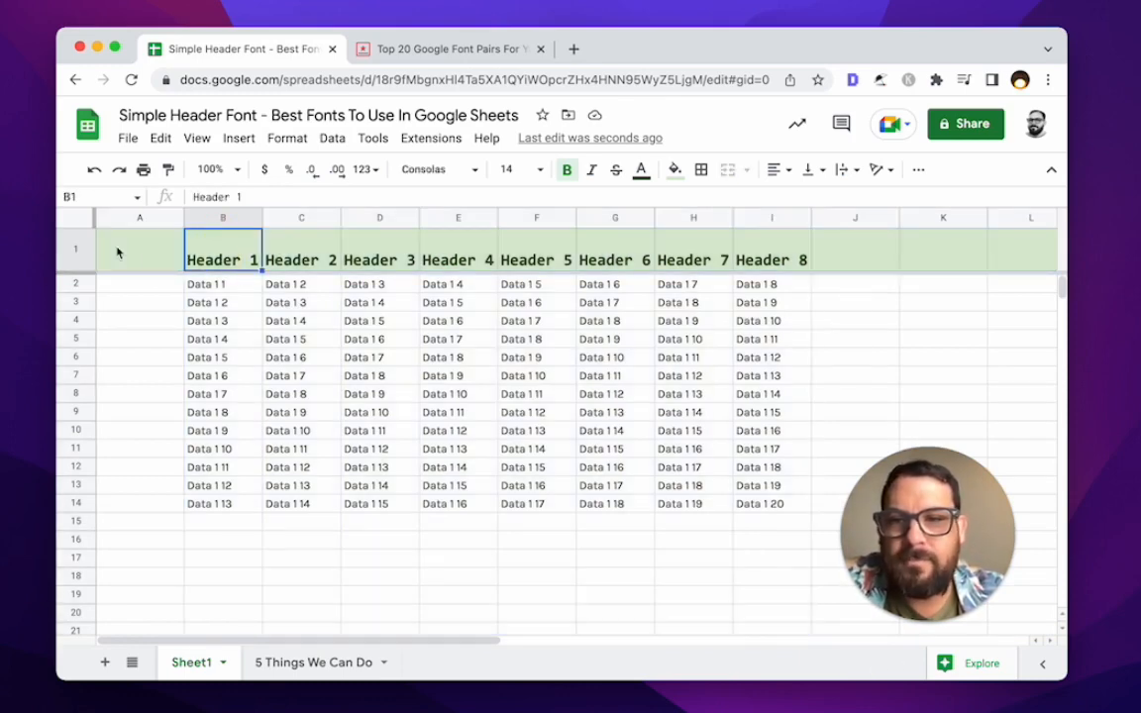
left_click(65, 244)
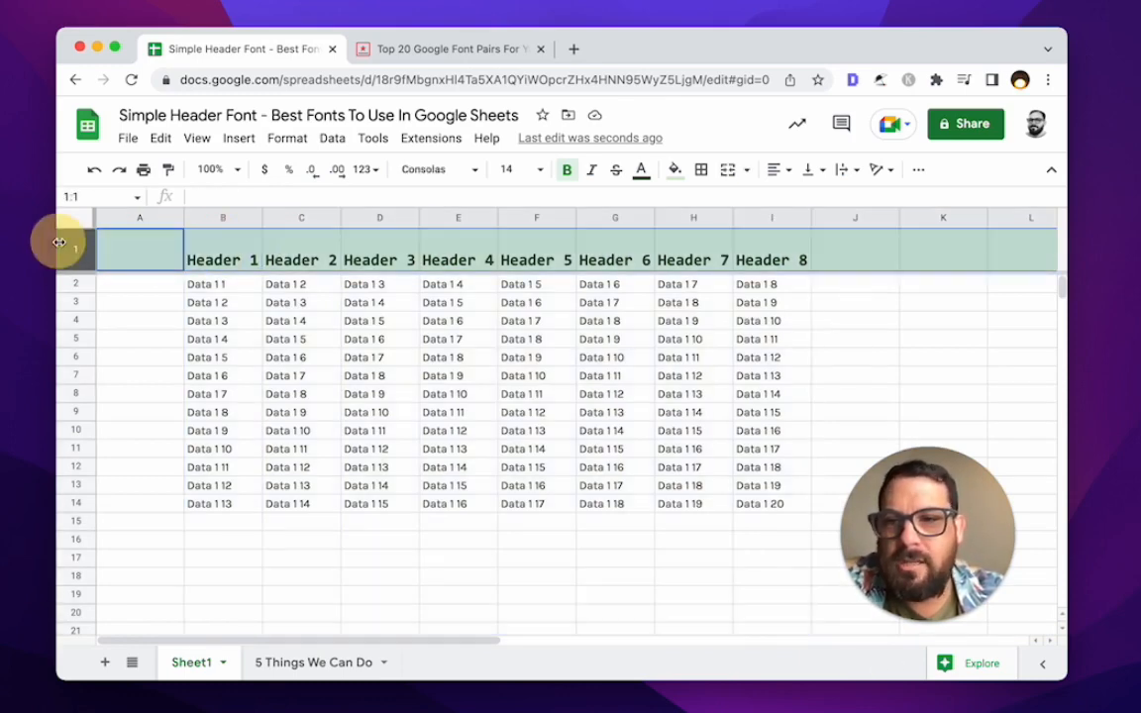
left_click(808, 176)
left_click(830, 200)
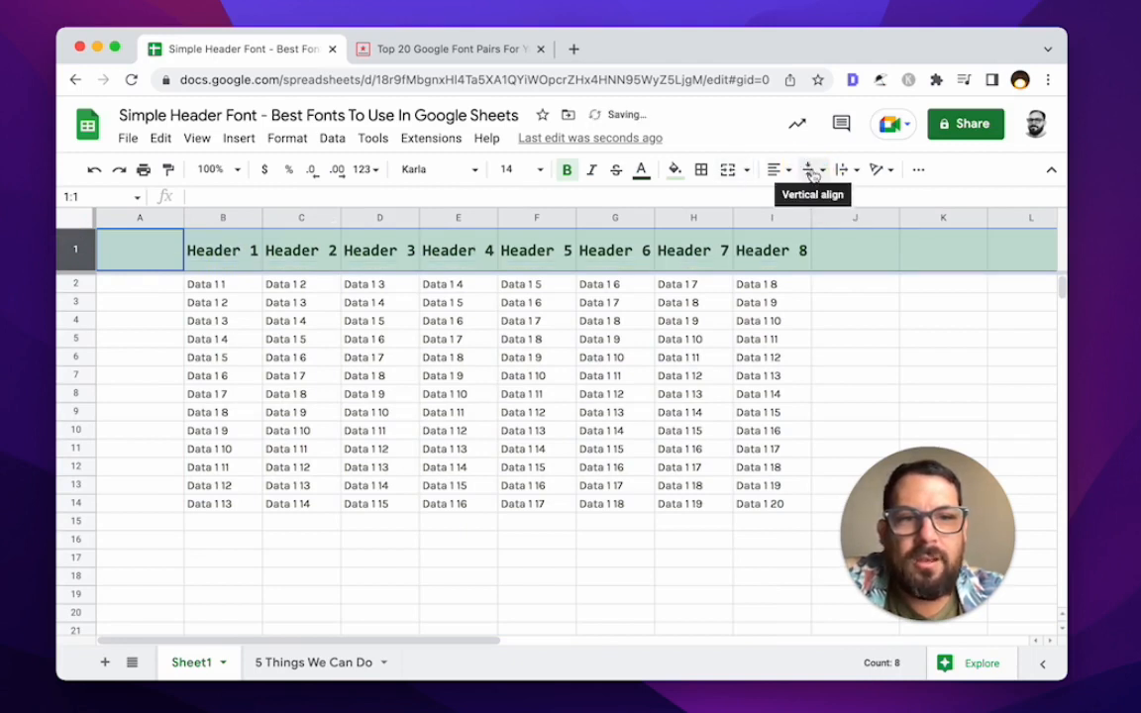
- Centre the header row 1 text horizontally, and widen columns B to I equally to give the headers more room
left_click(811, 174)
left_click(781, 170)
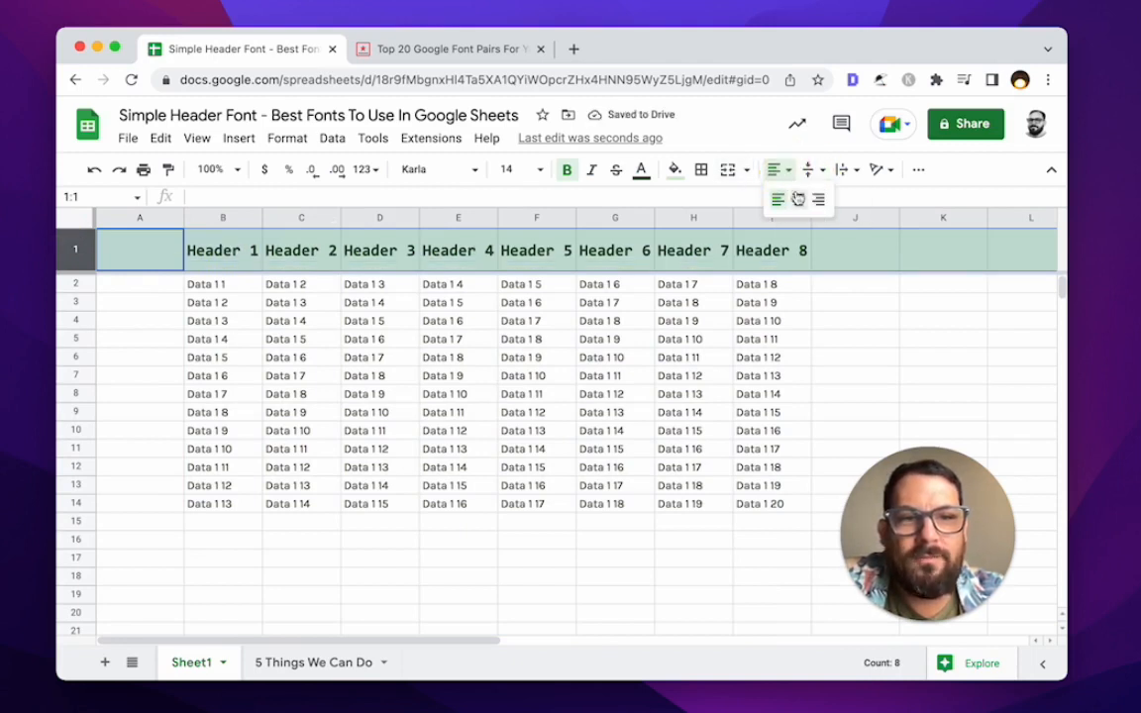
left_click(798, 198)
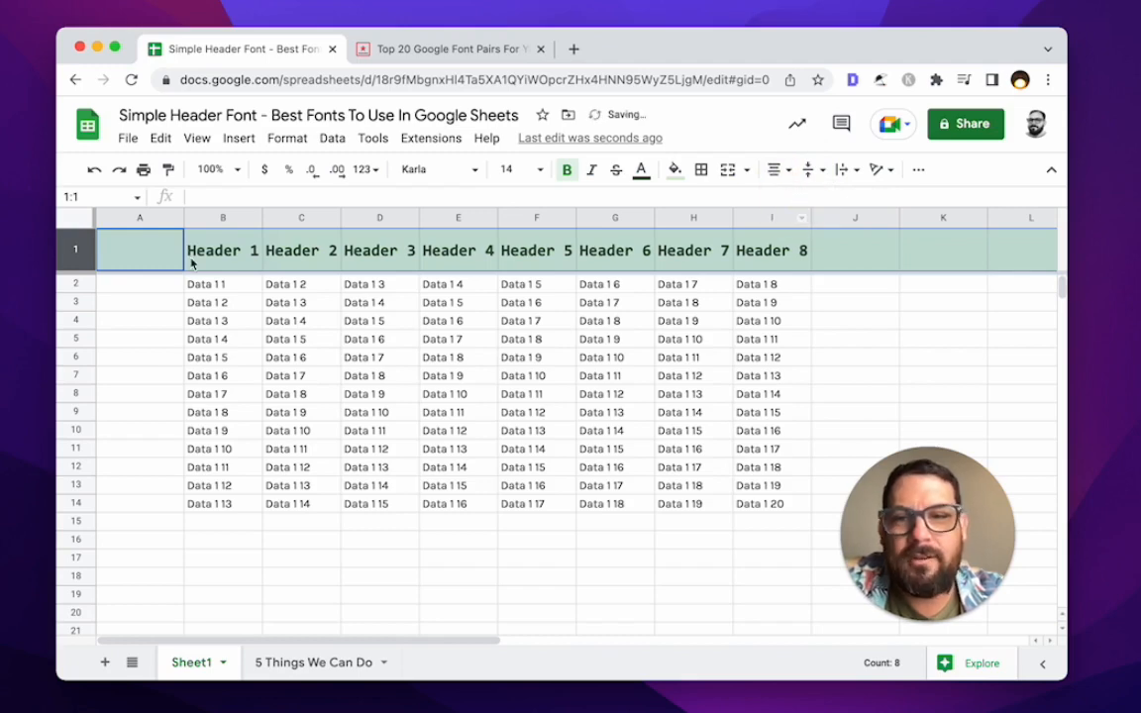
left_click_drag(217, 222, 839, 219)
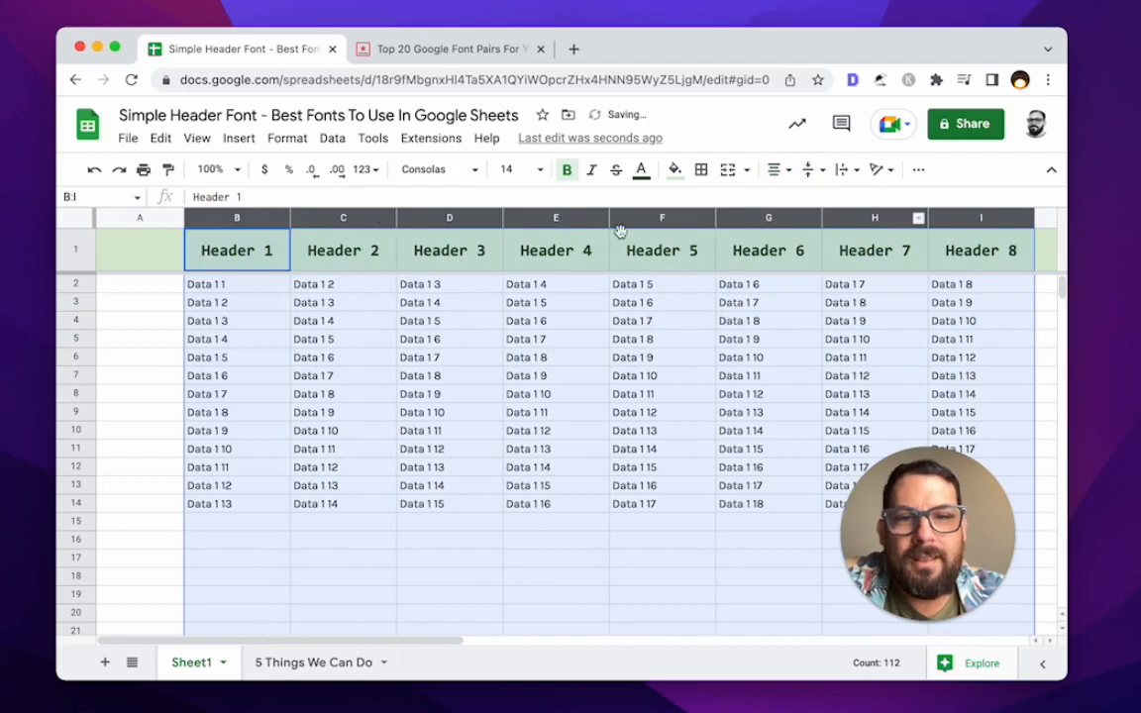
left_click(562, 250)
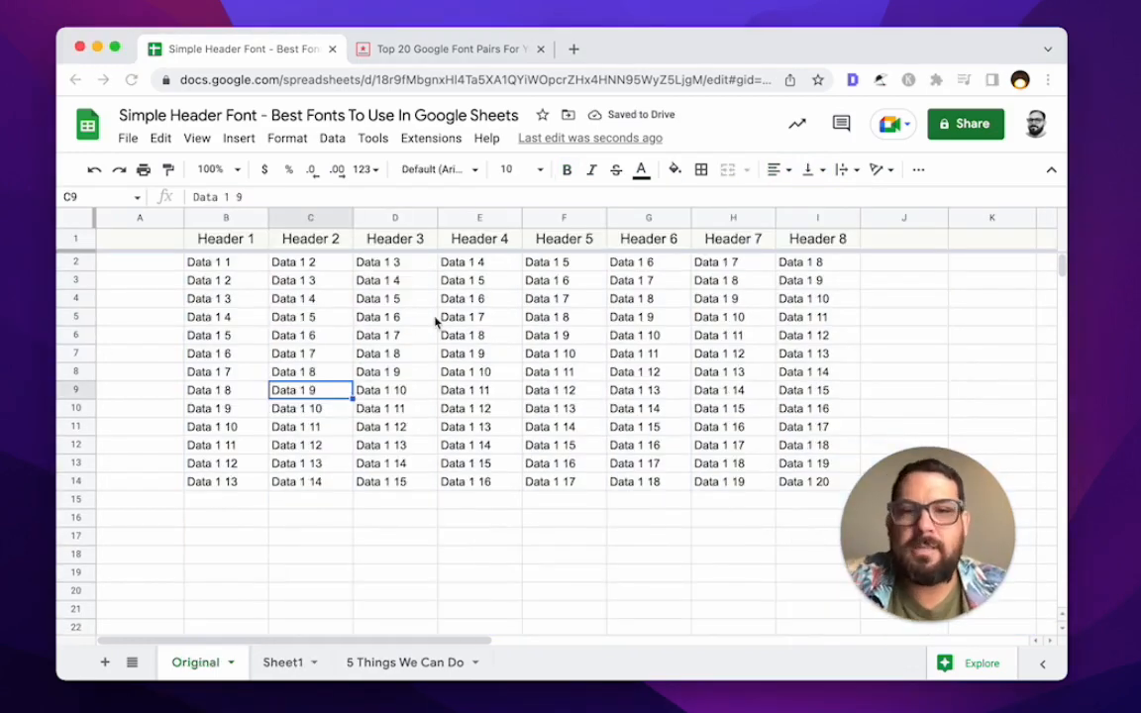
- Align header row 1 on the Original sheet to the left horizontally and to the bottom vertically
left_click(216, 241)
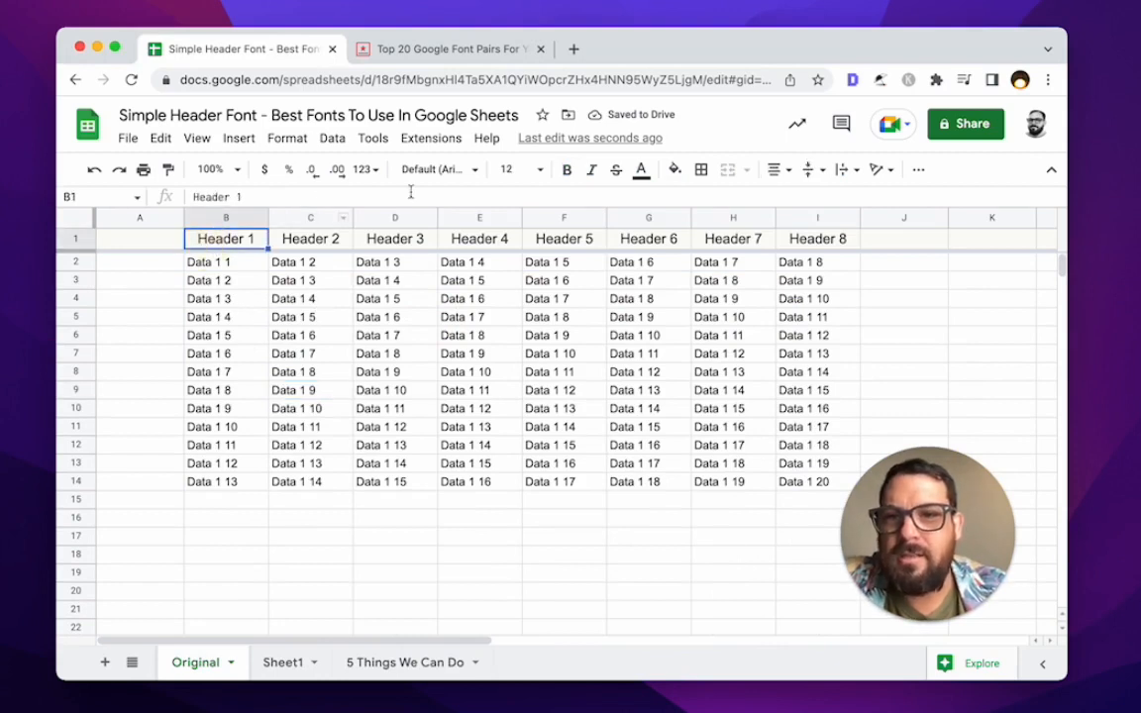
left_click(78, 237)
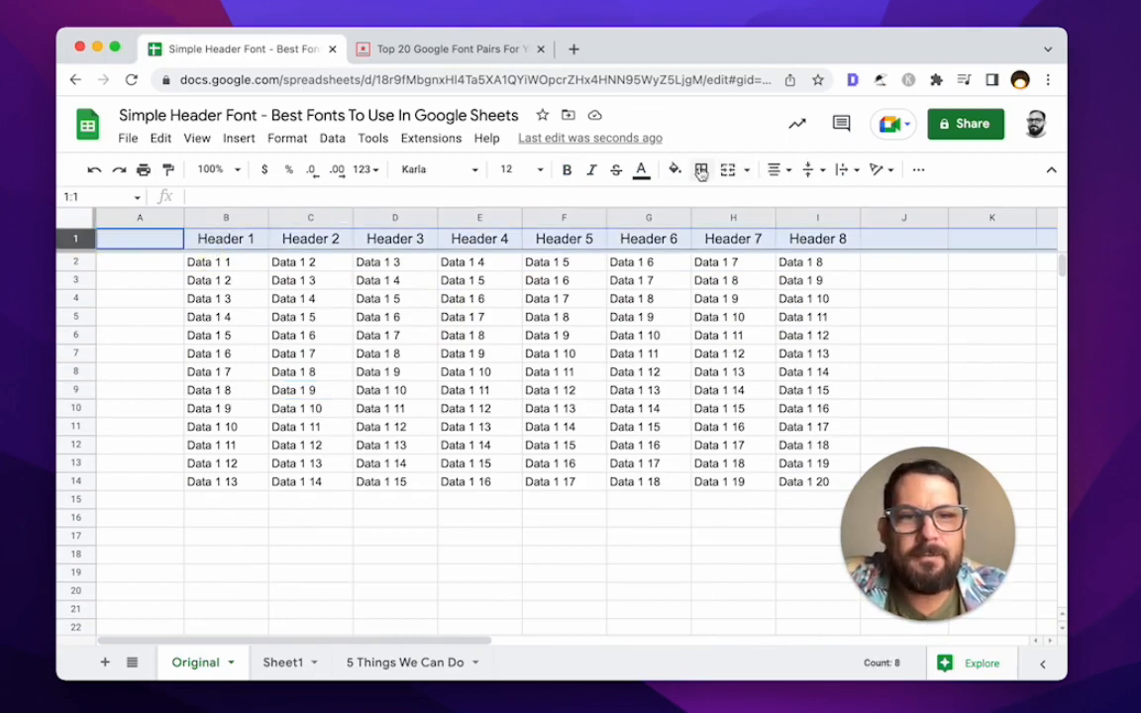
left_click(773, 170)
left_click(777, 198)
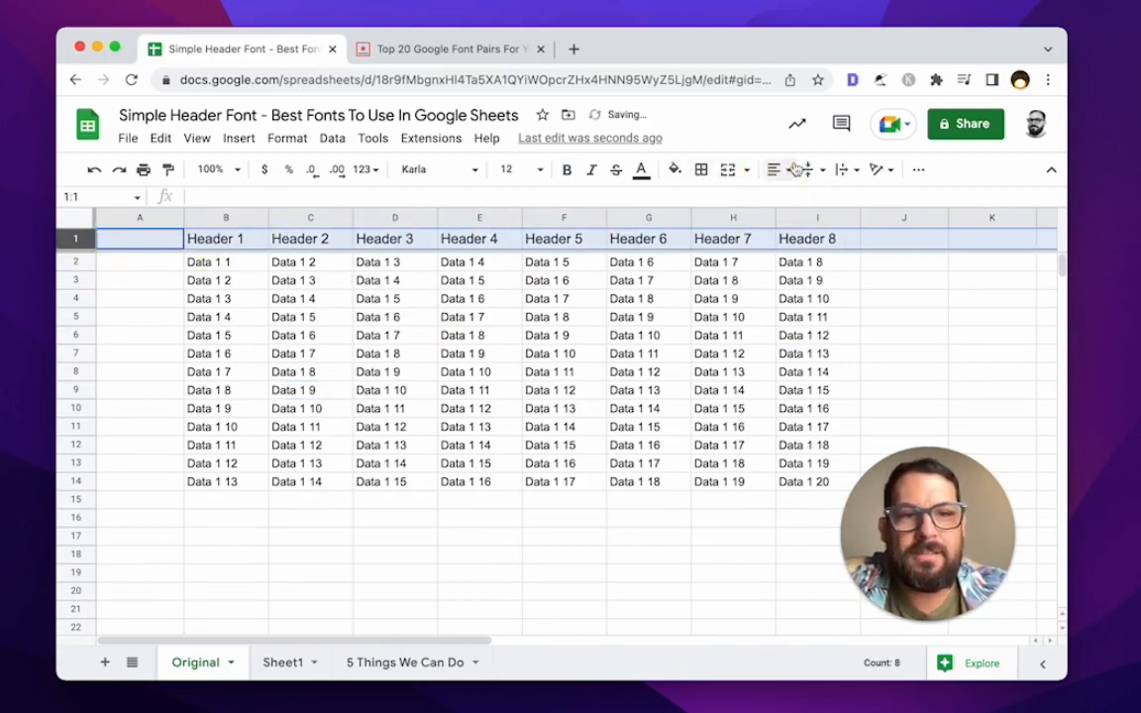
left_click(808, 169)
left_click(853, 203)
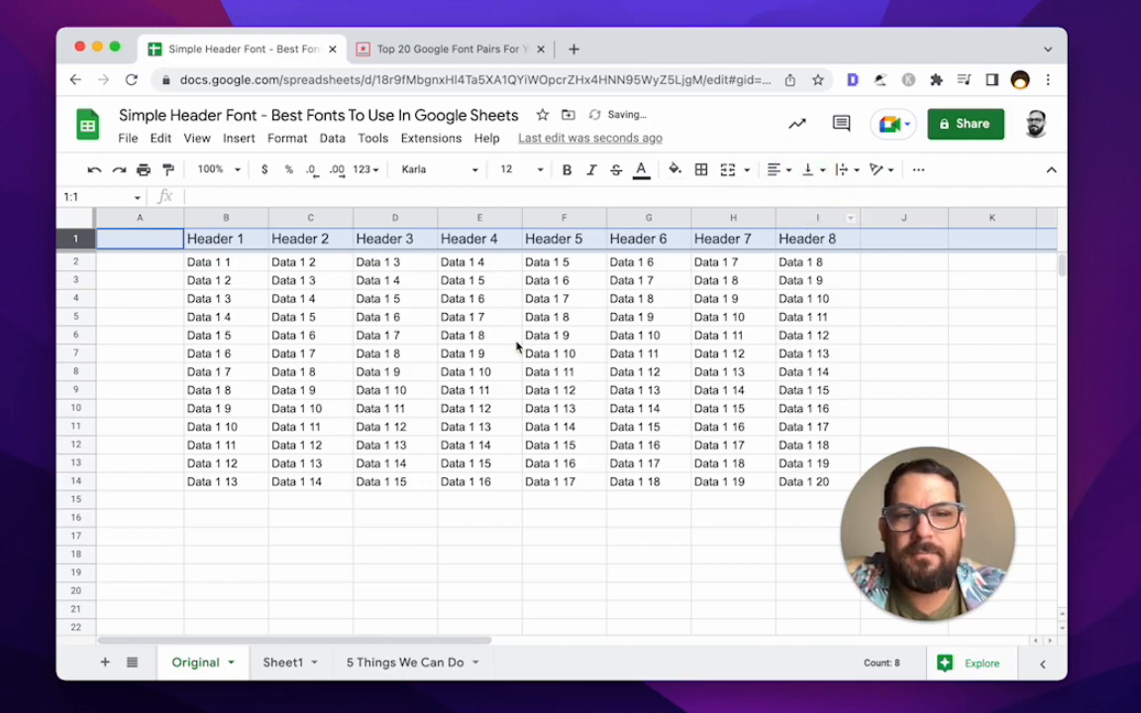
left_click(475, 335)
- Compare the header formatting on Sheet1 with that of the Original sheet
left_click(284, 661)
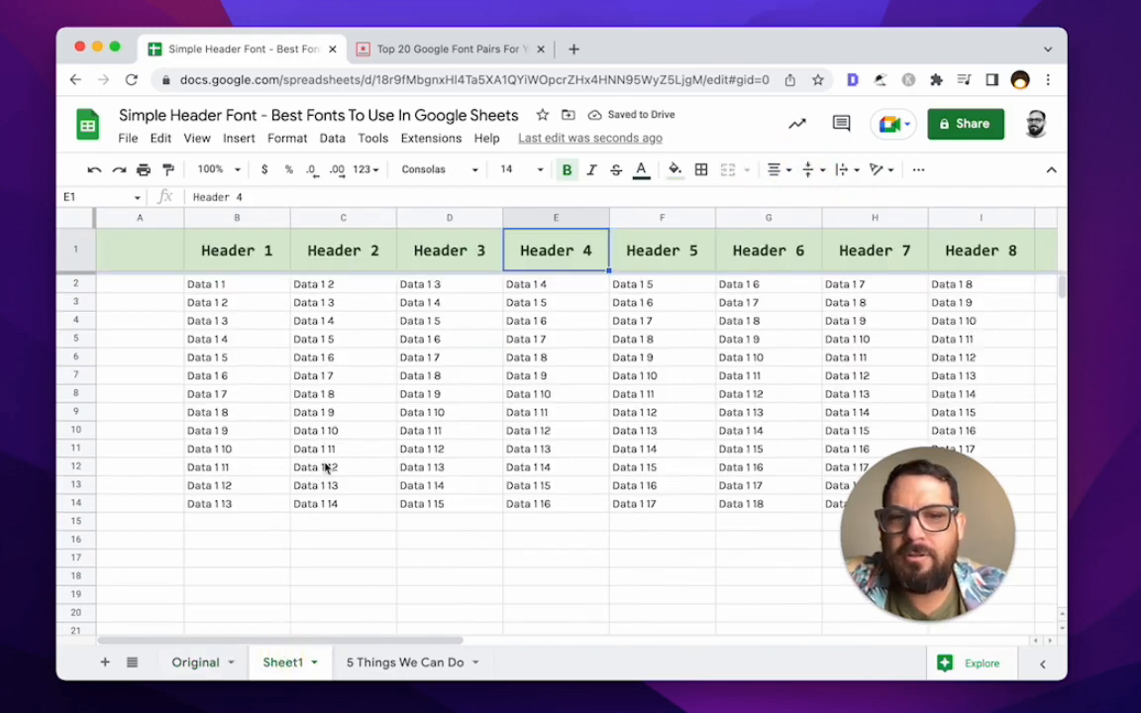
left_click(193, 662)
left_click(282, 662)
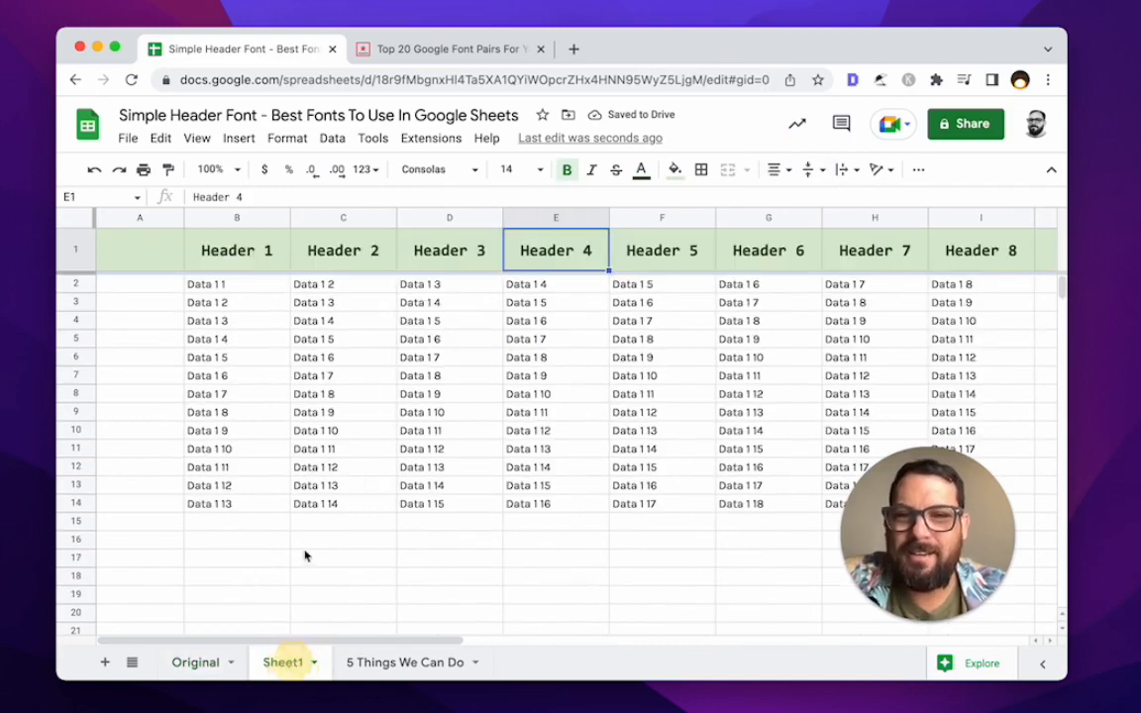
left_click(436, 322)
left_click(212, 246)
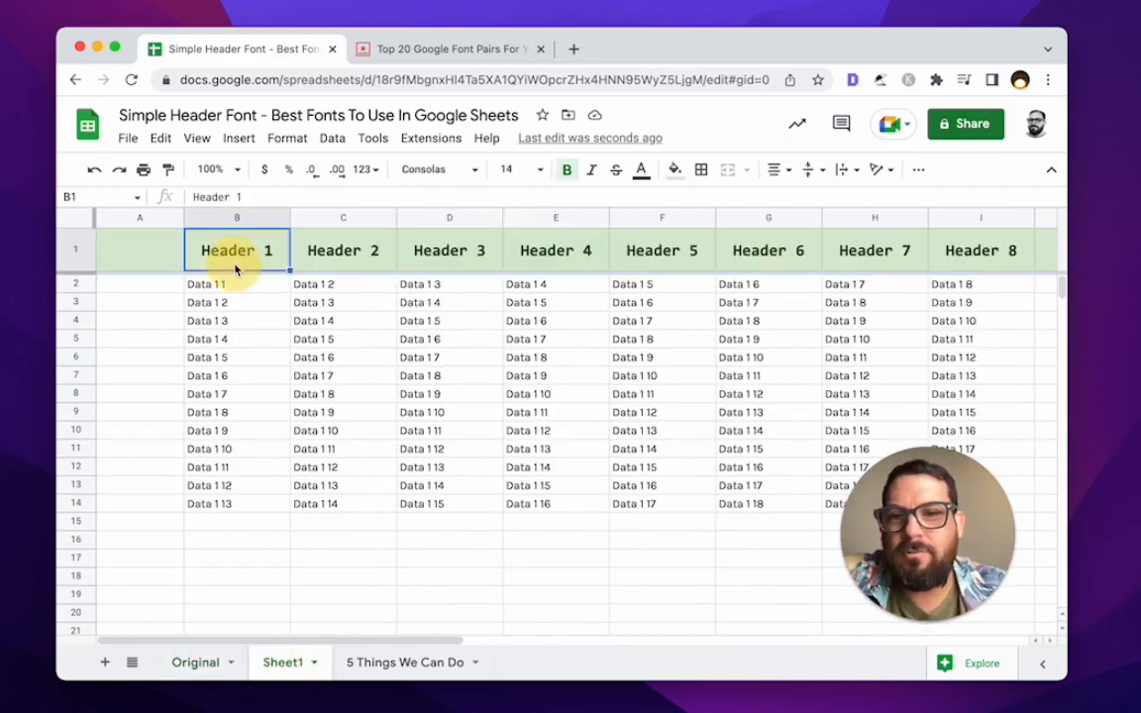
- Delete the empty column A from Sheet1 so the table starts at the sheet's edge
left_click(127, 216)
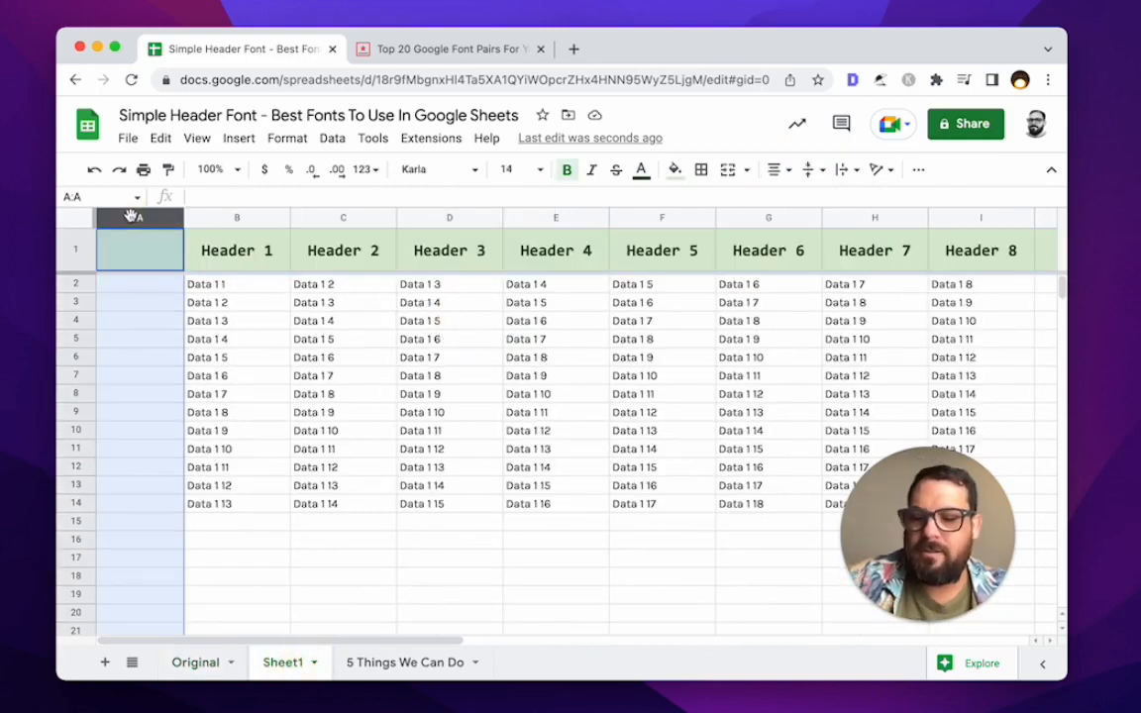
right_click(130, 219)
left_click(190, 367)
left_click(216, 338)
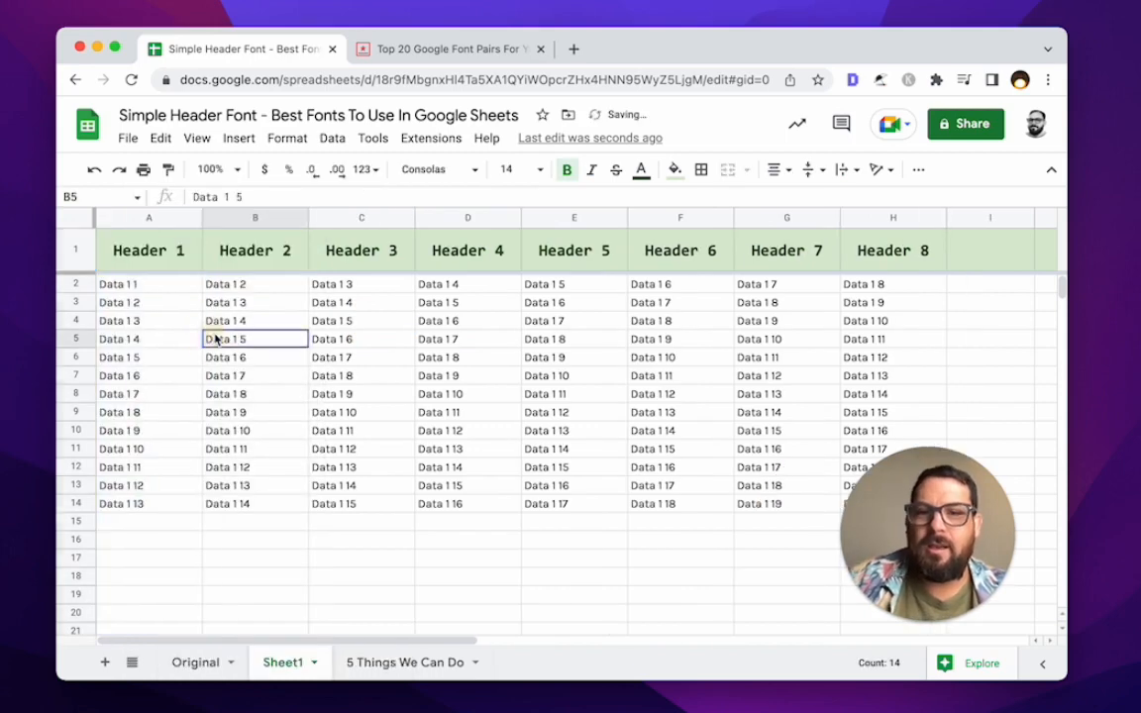
- Set the font of all cells on the Original sheet to Default (Arial)
left_click(194, 665)
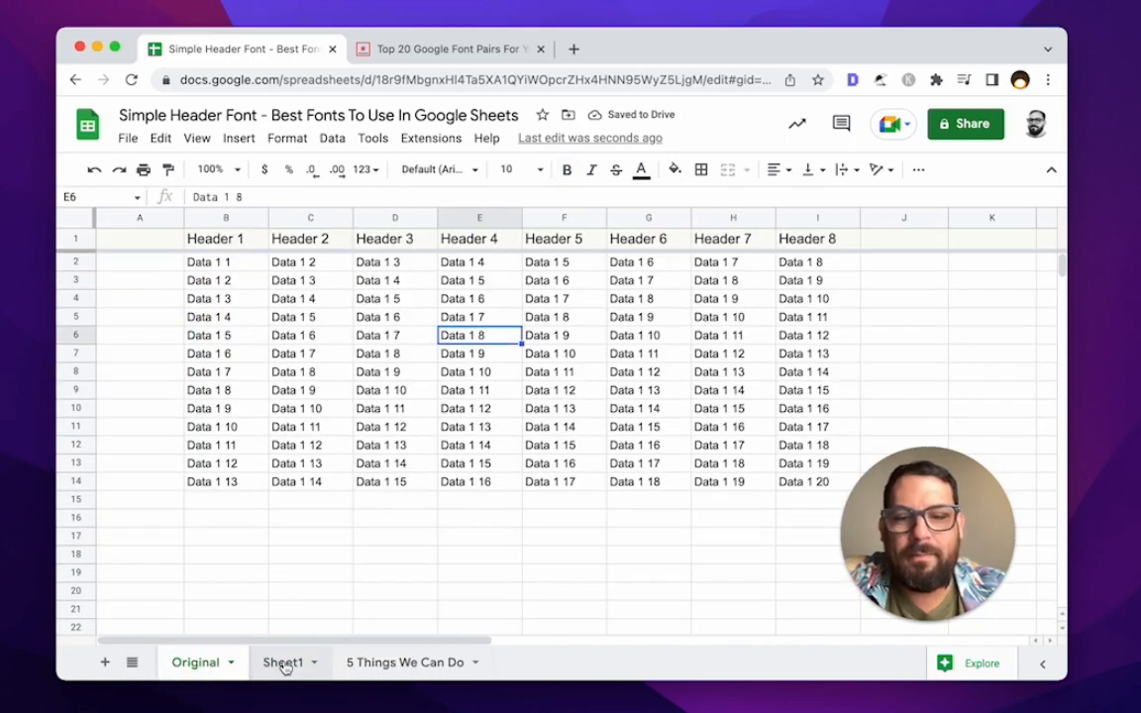
left_click(76, 219)
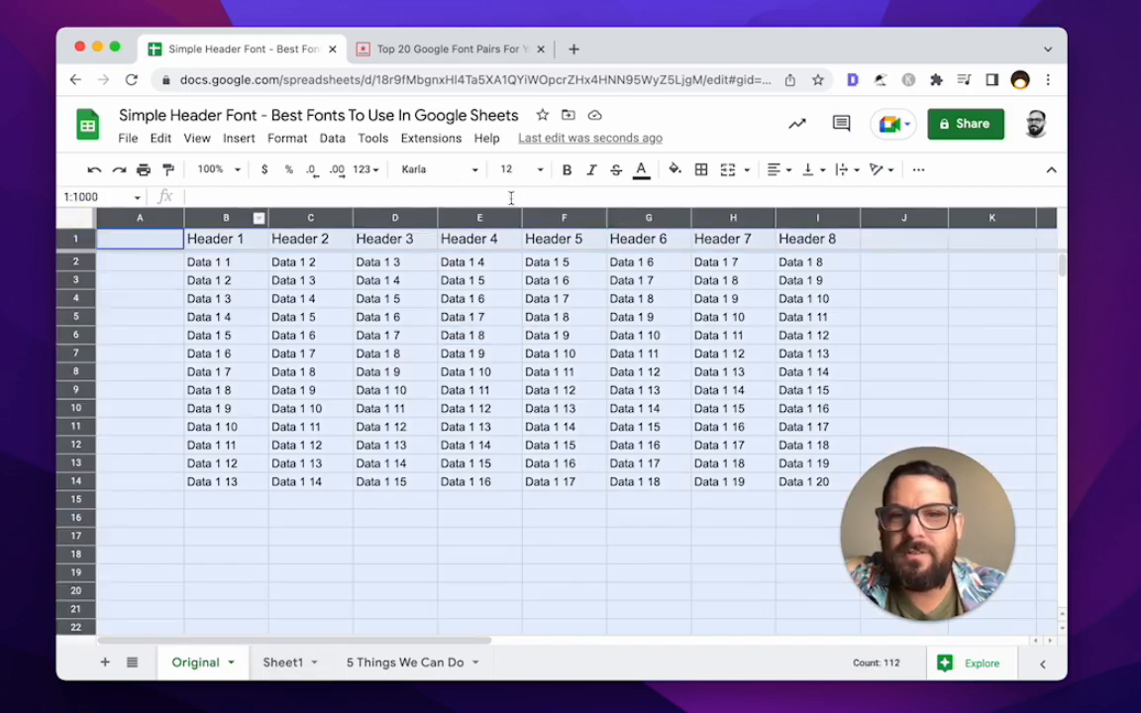
left_click(452, 170)
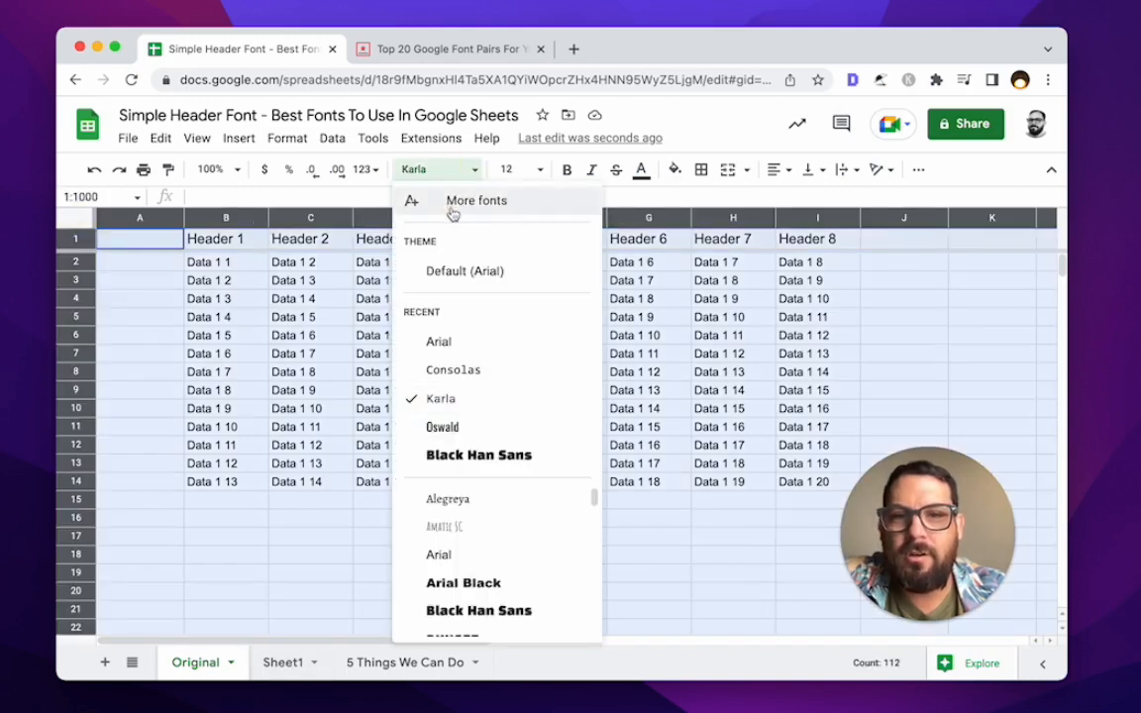
left_click(463, 271)
- Compare the plain Arial table on the Original sheet with the restyled table on Sheet1
left_click(284, 662)
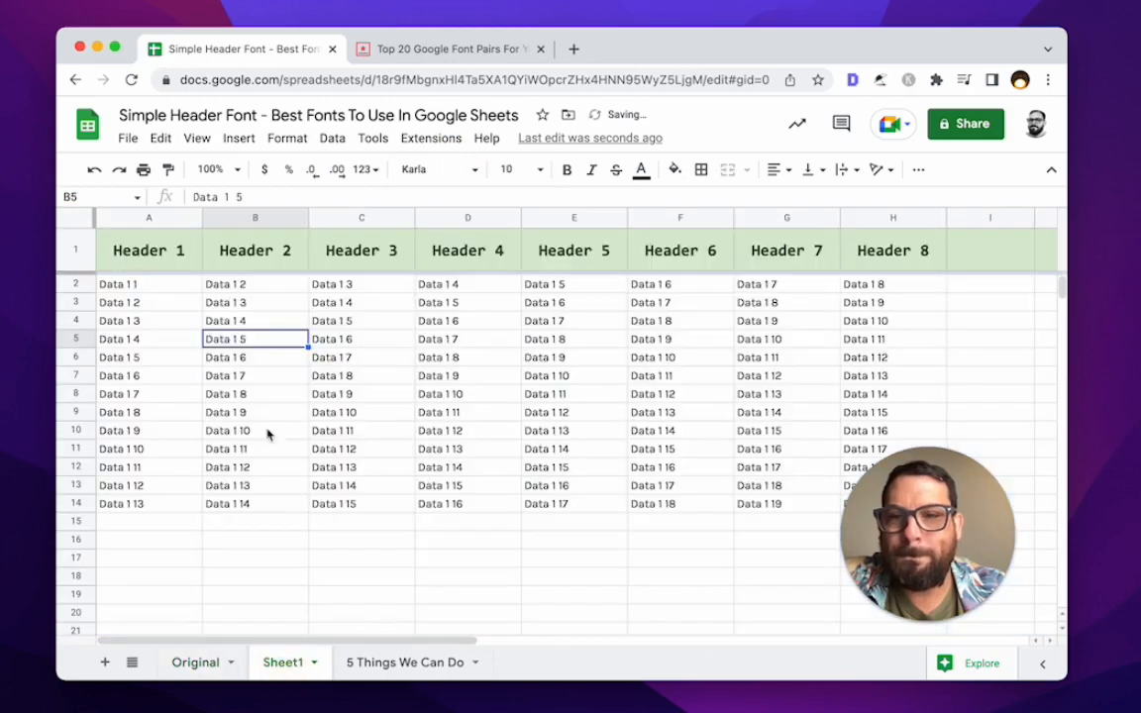
left_click(190, 660)
left_click(284, 662)
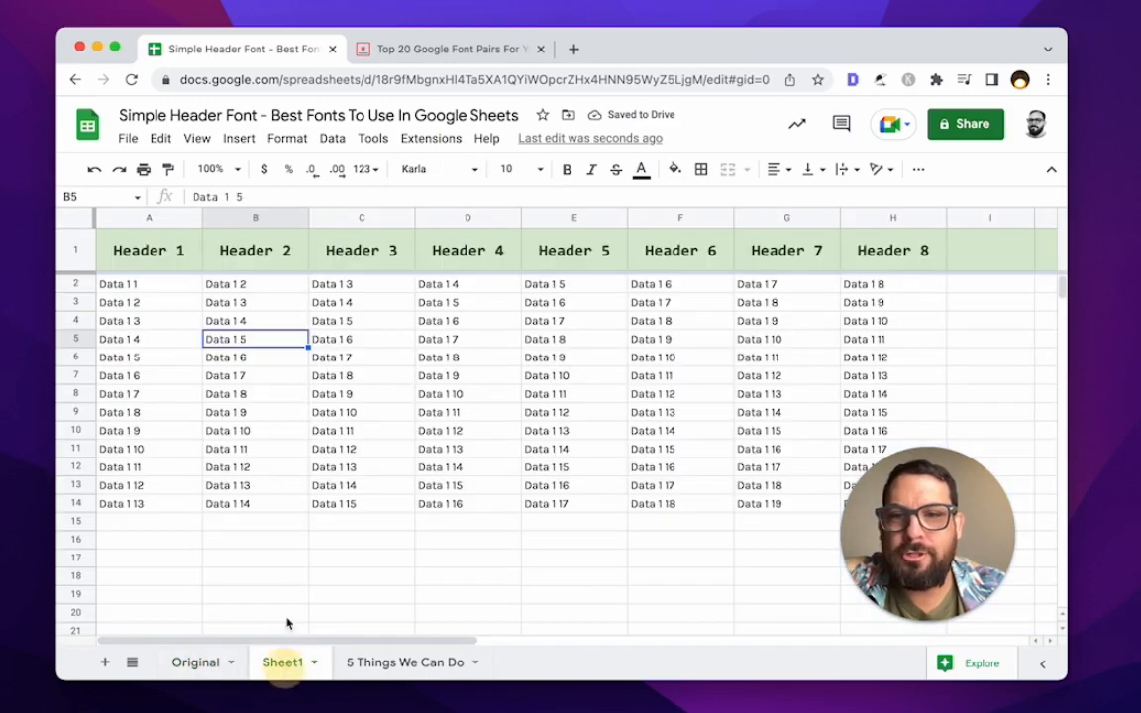
- Reduce the height of header row 1 on Sheet1 to fit the header text more closely
left_click(297, 466)
left_click(75, 250)
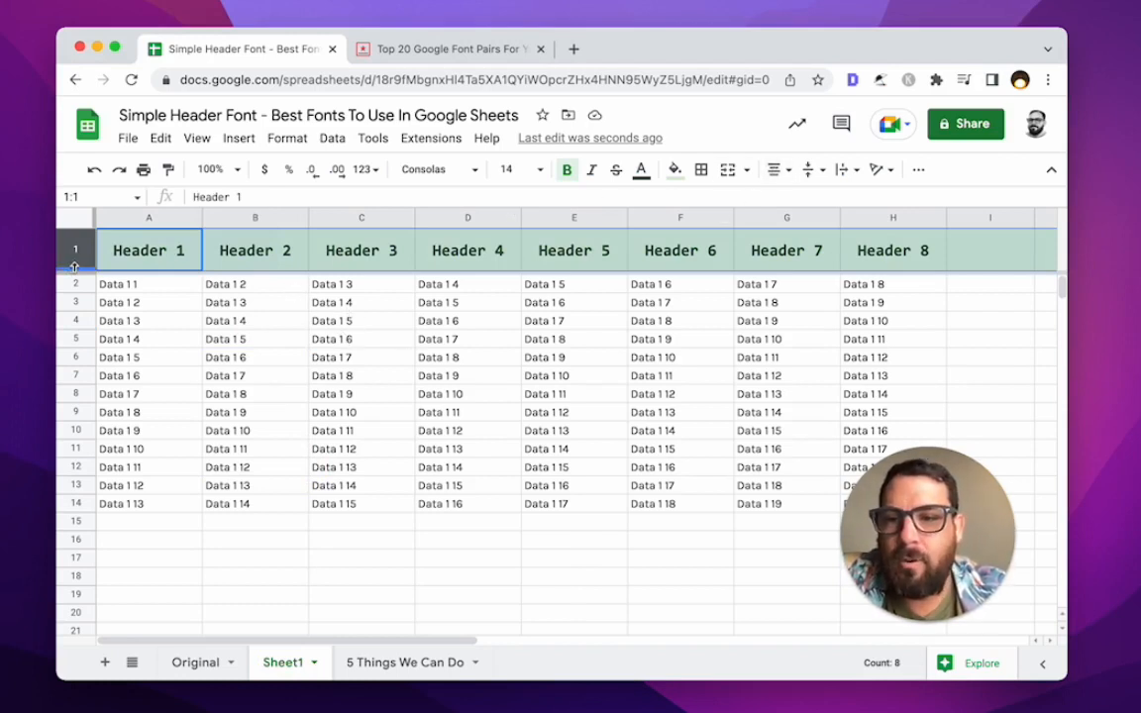
left_click_drag(75, 266, 77, 256)
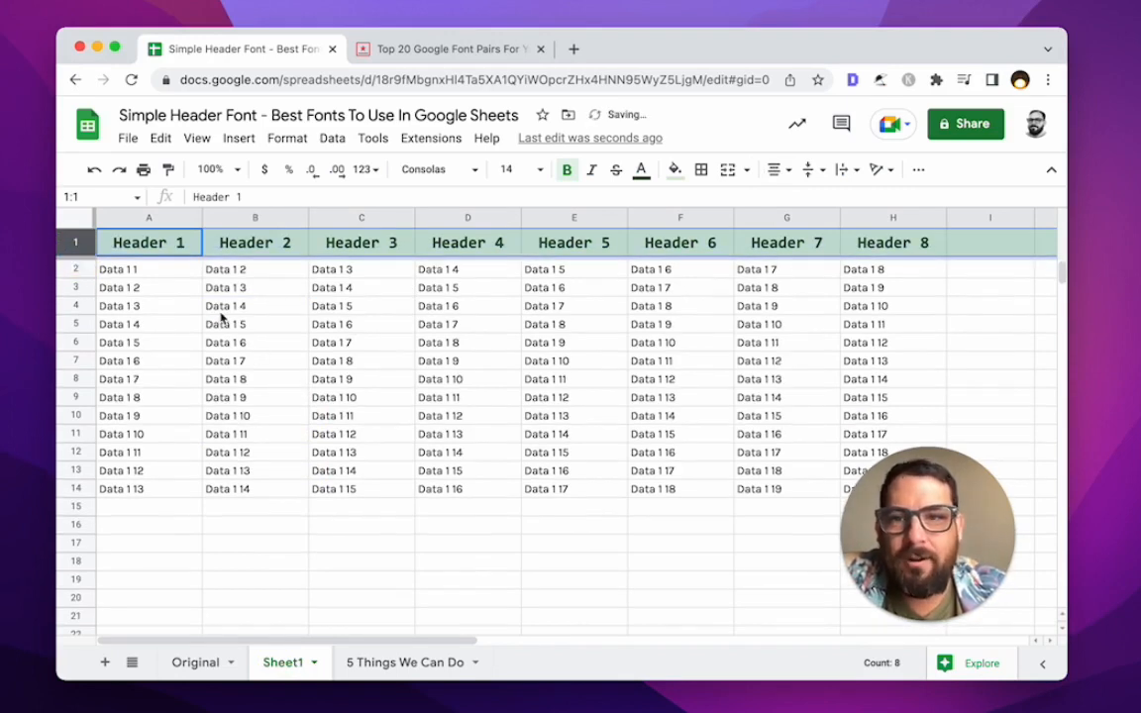
- Set the font size of header row 1 on Sheet1 to 10
left_click(183, 249)
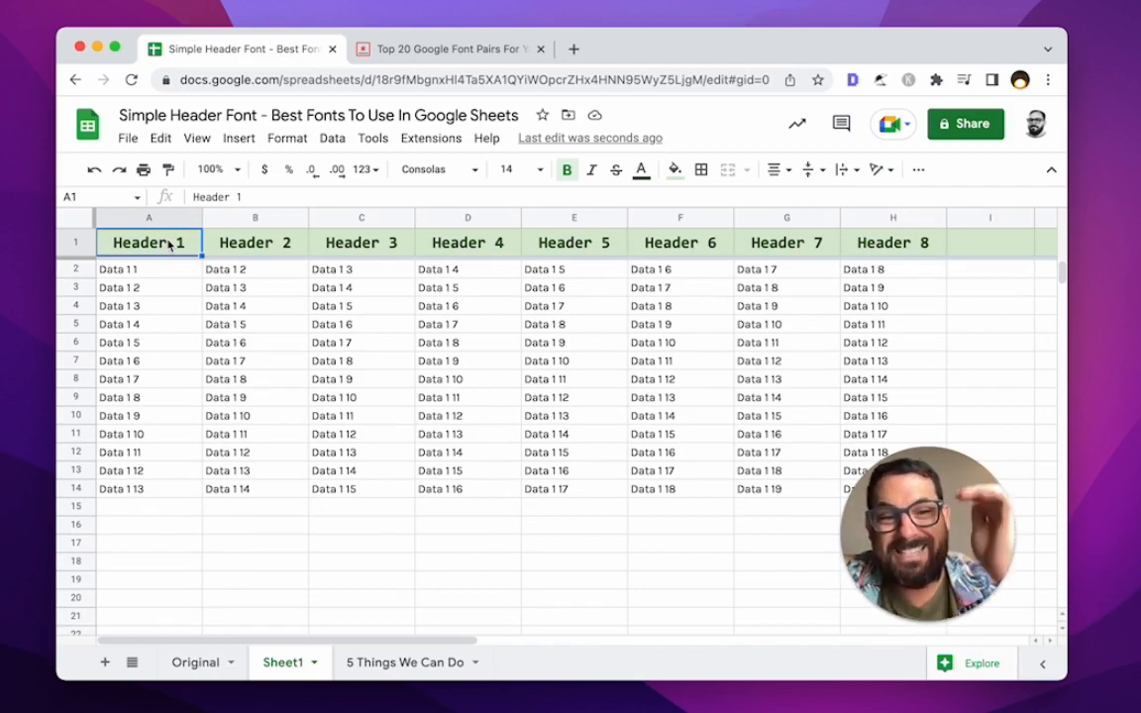
left_click(83, 244)
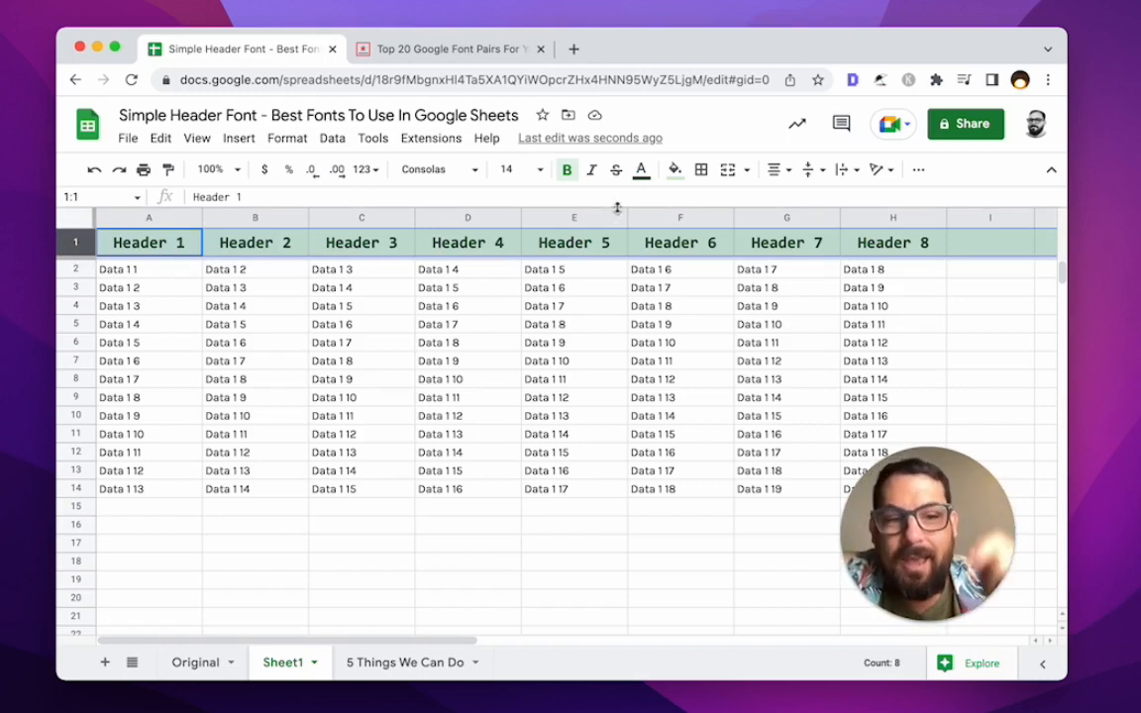
left_click(509, 169)
type("10")
key("Return")
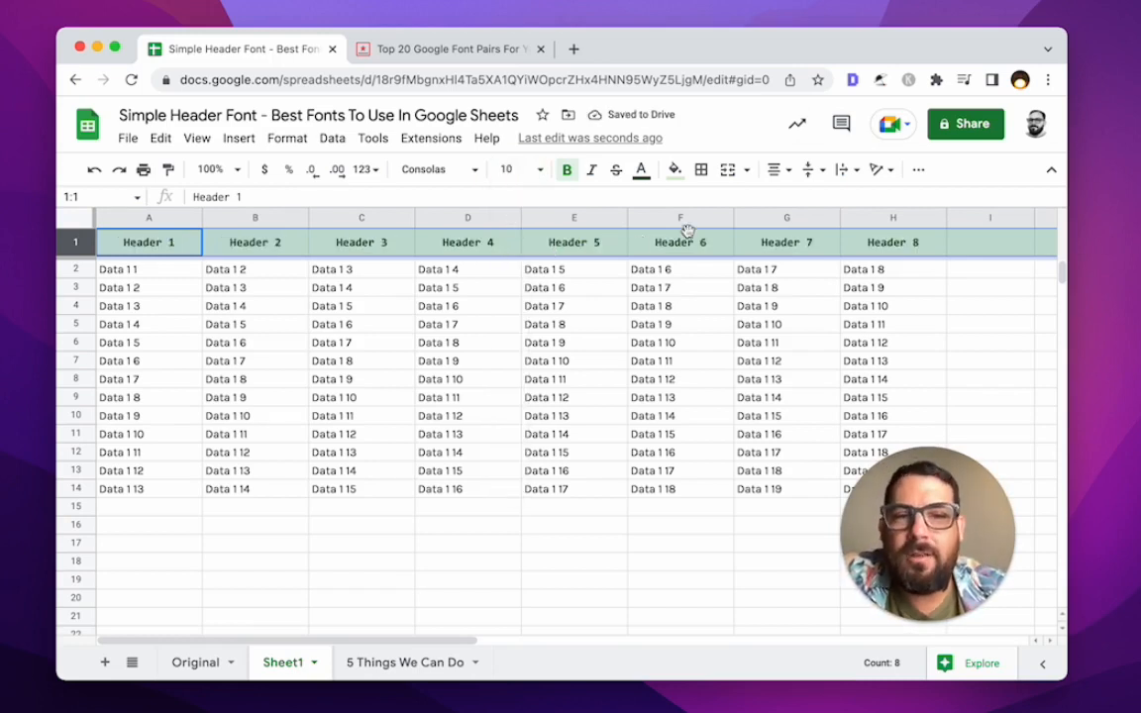
- Set the font size of data rows 2 to 14 to 12
left_click(77, 267)
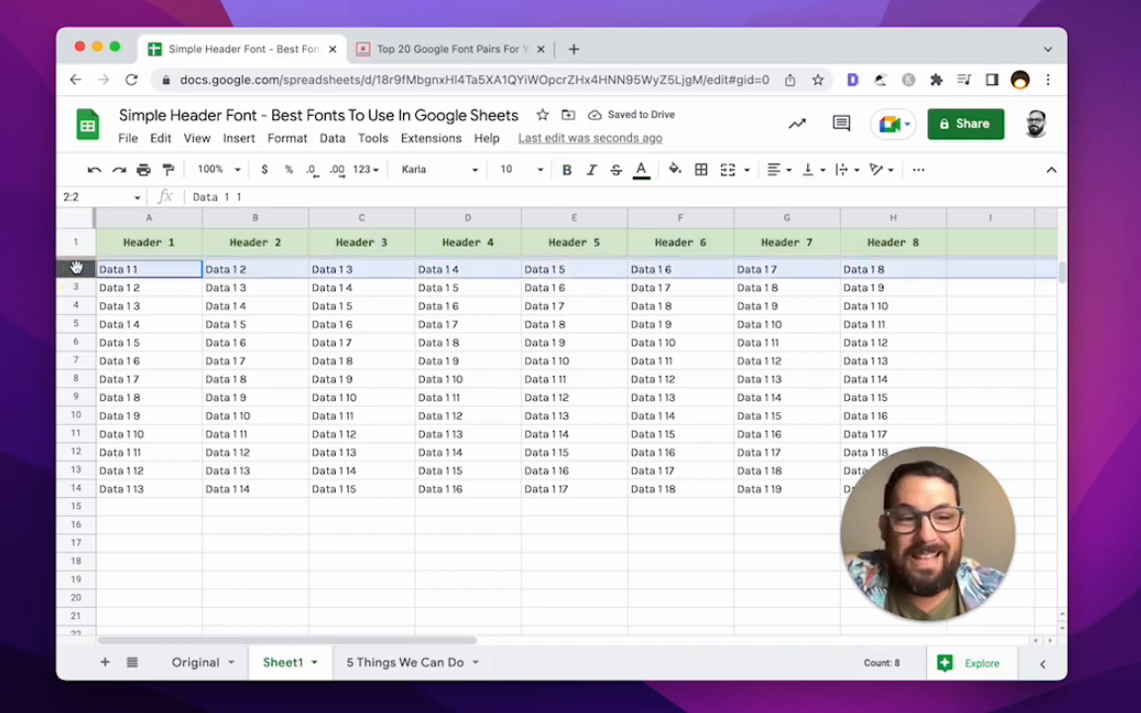
key("shift+super+Down")
left_click(517, 170)
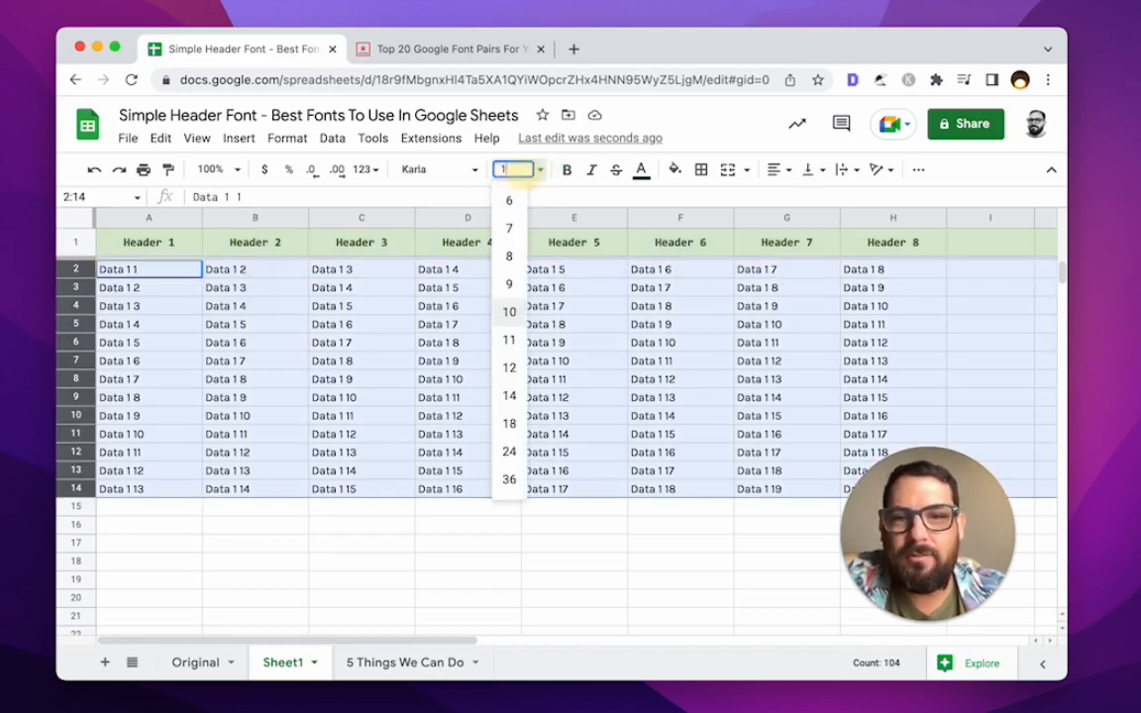
type("12")
key("Return")
left_click(396, 356)
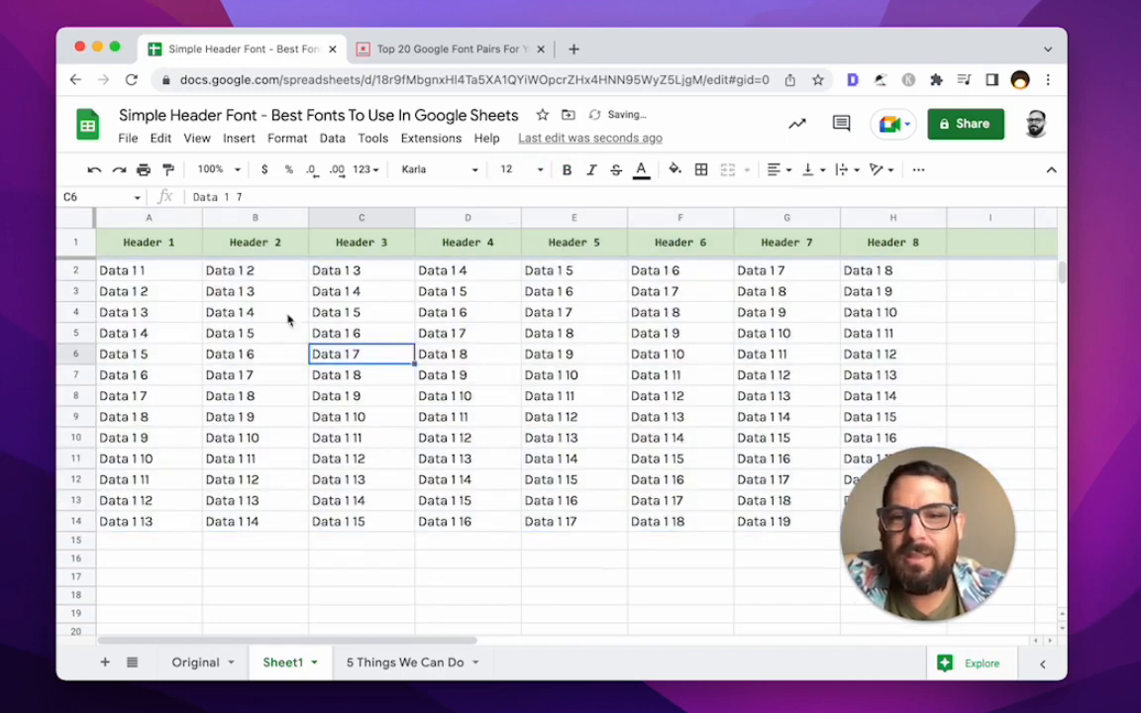
left_click(169, 248)
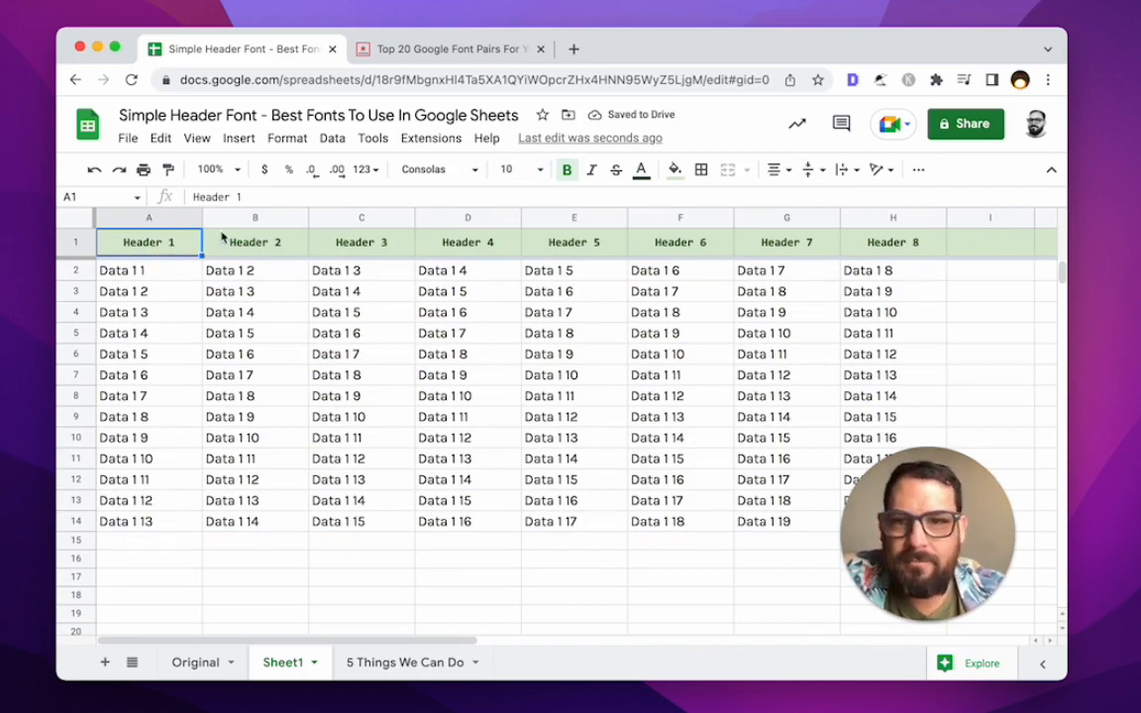
left_click(864, 248)
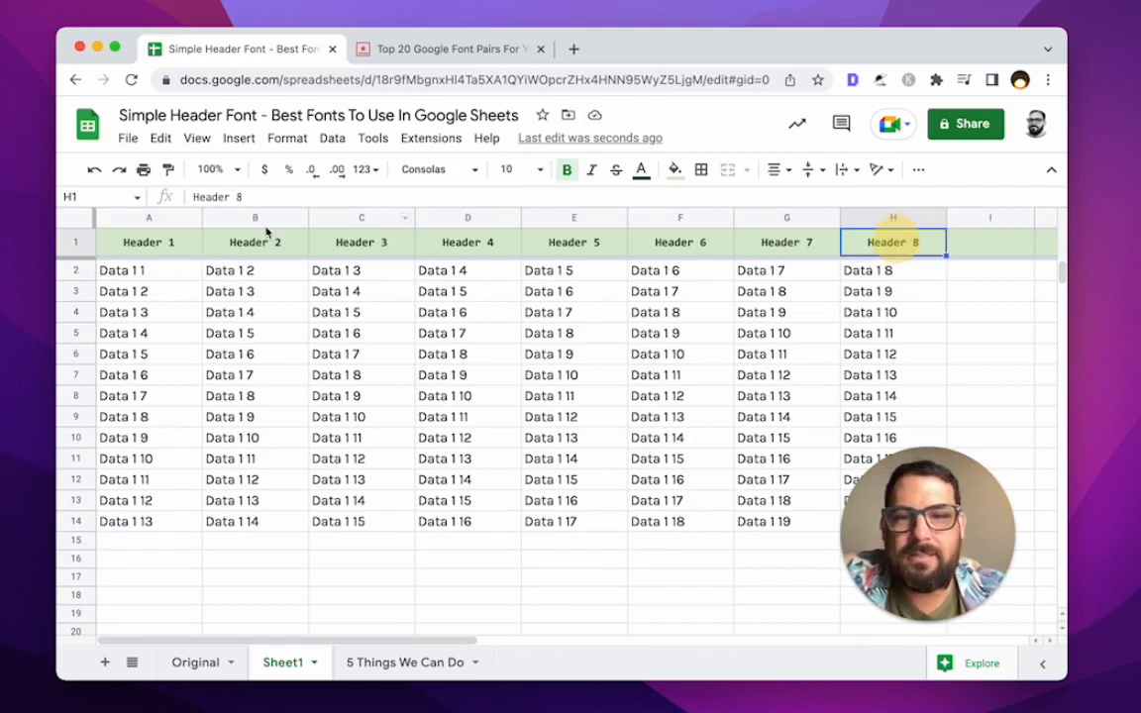
left_click(238, 244)
left_click(435, 253)
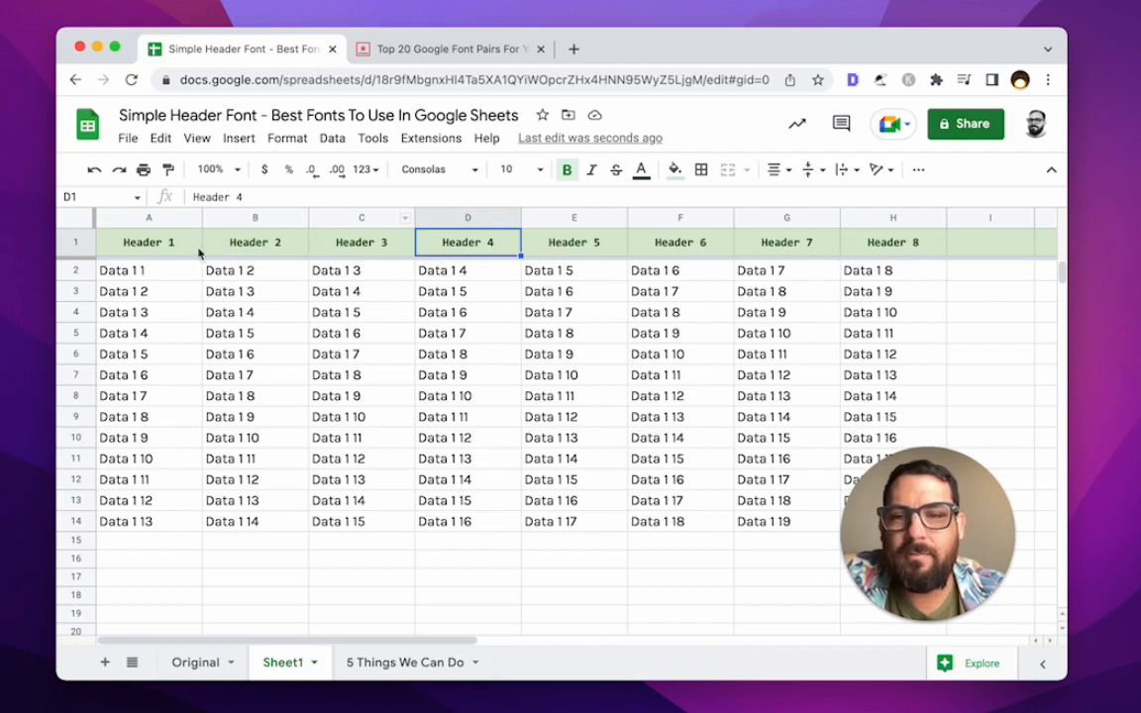
left_click_drag(119, 246, 891, 243)
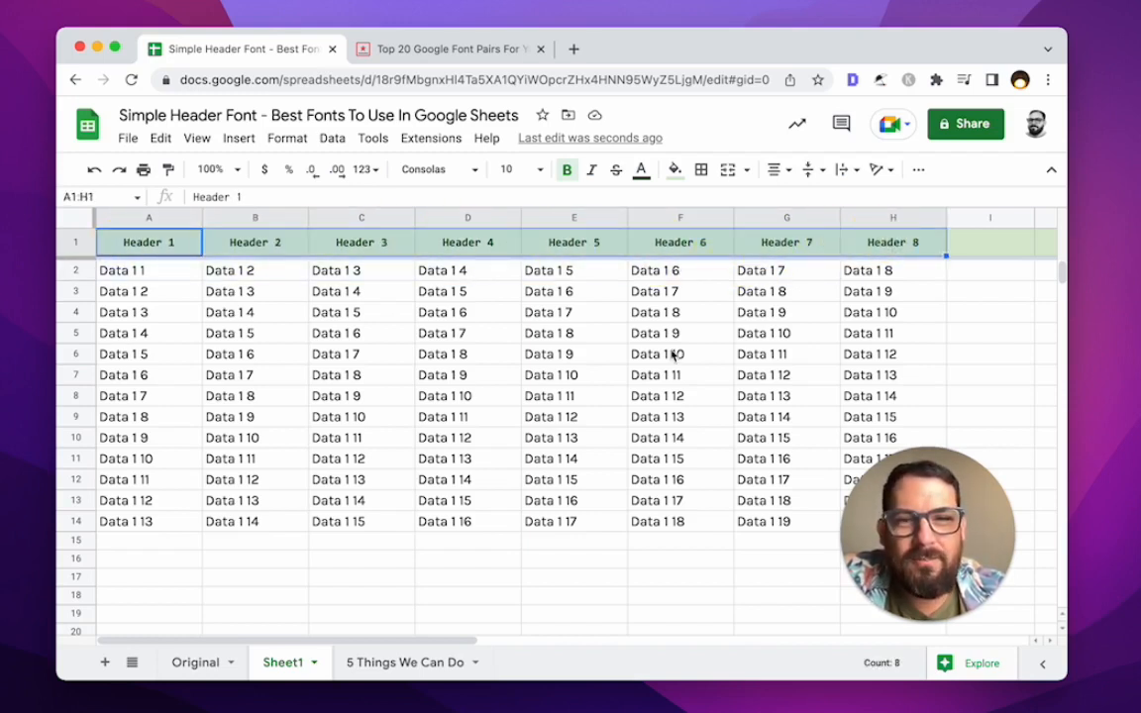
left_click(173, 279)
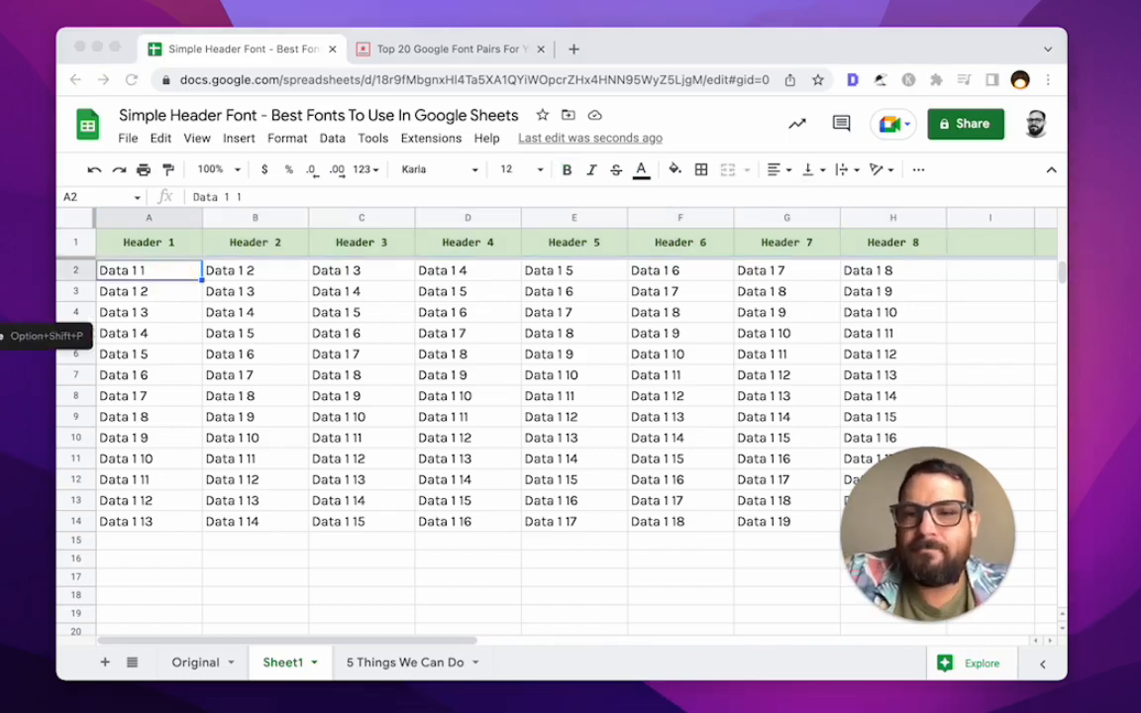
left_click(452, 242)
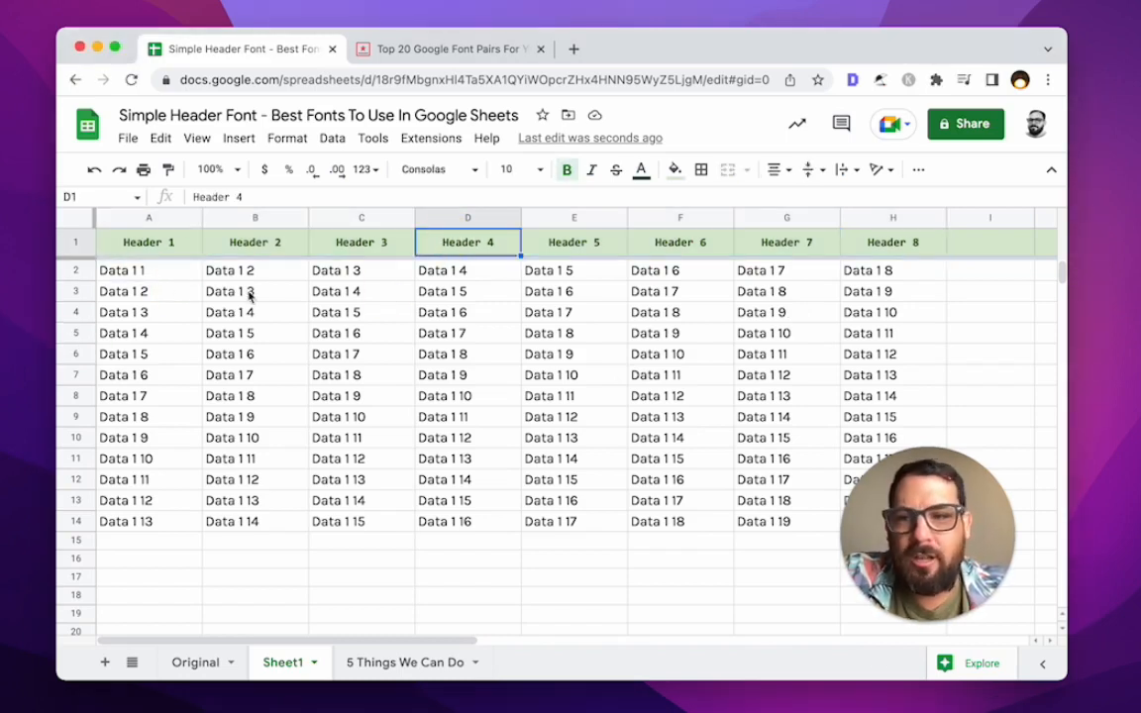
- Fill the header cells A1:H1 with the custom very pale green #f5fff1
left_click(155, 243)
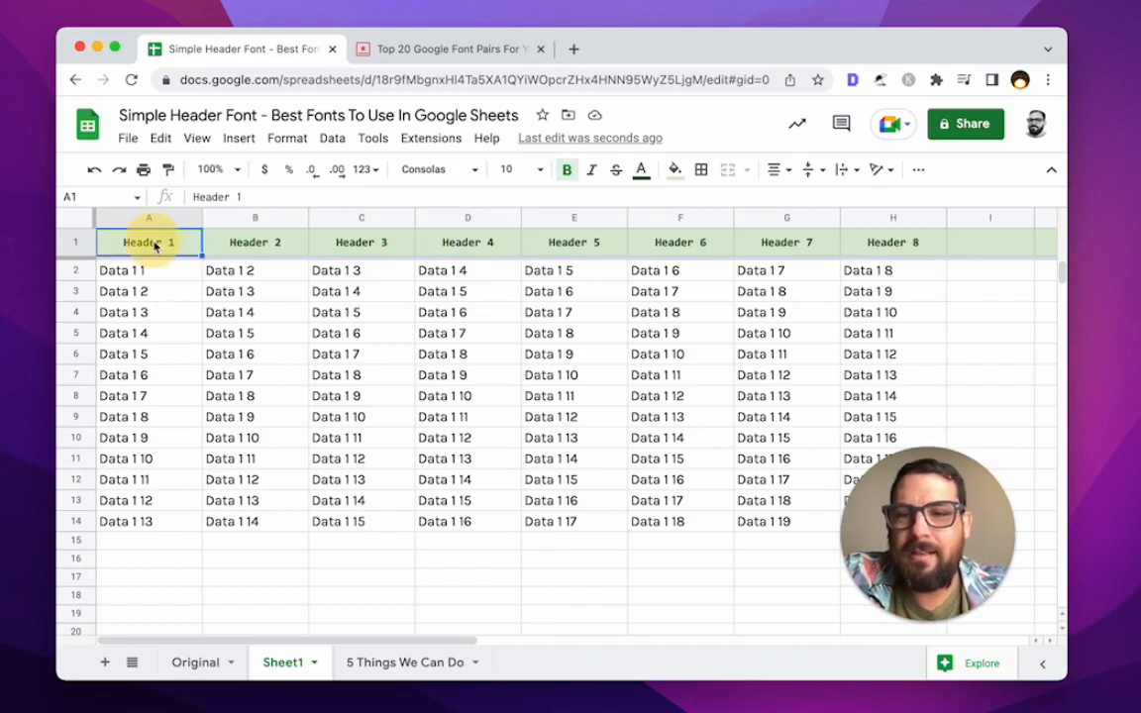
left_click_drag(352, 246, 861, 235)
left_click(674, 168)
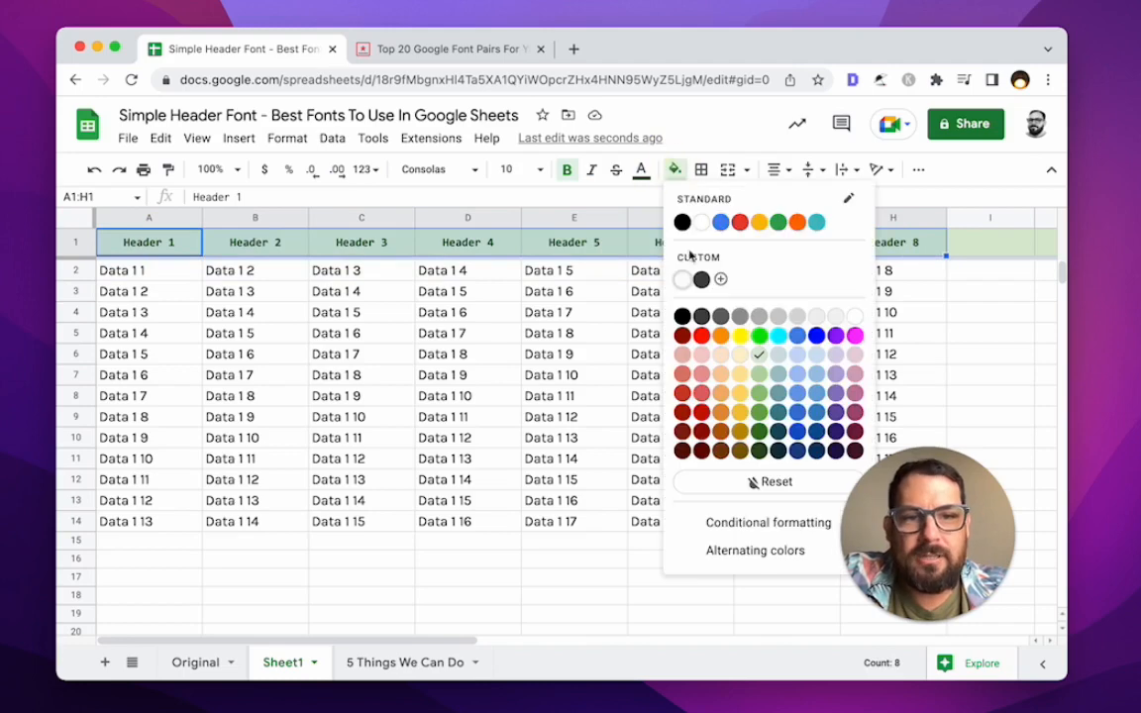
left_click(718, 277)
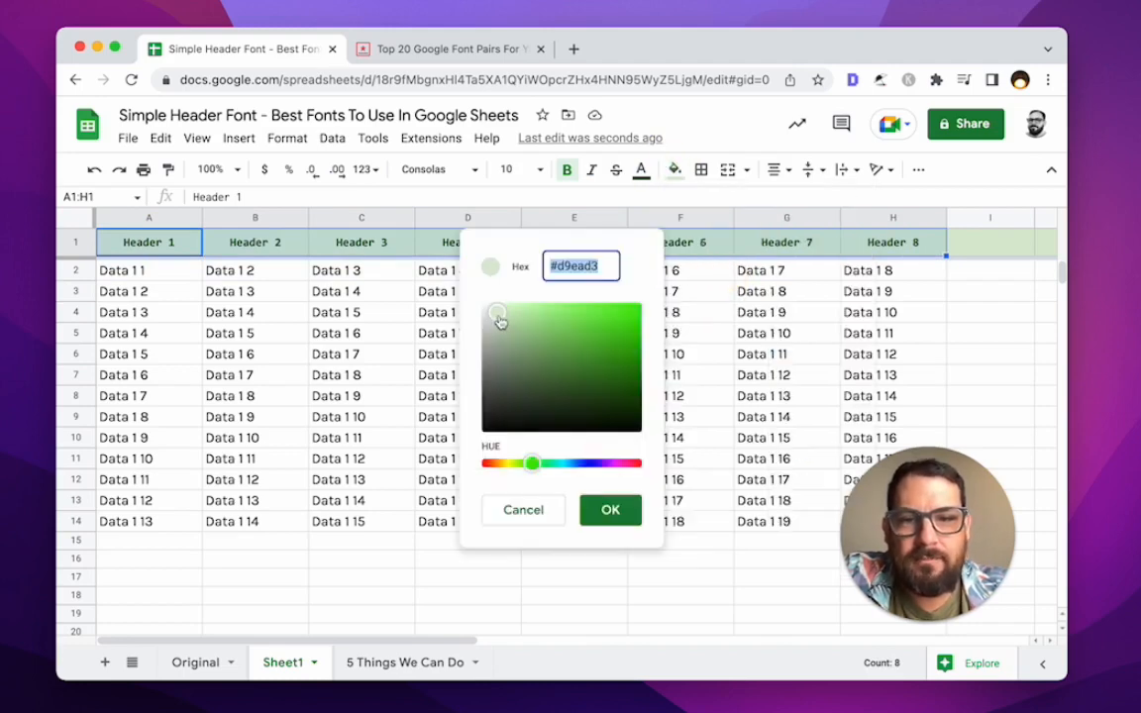
mouse_move(500, 319)
left_mouse_down()
mouse_move(486, 316)
mouse_move(492, 306)
left_mouse_up()
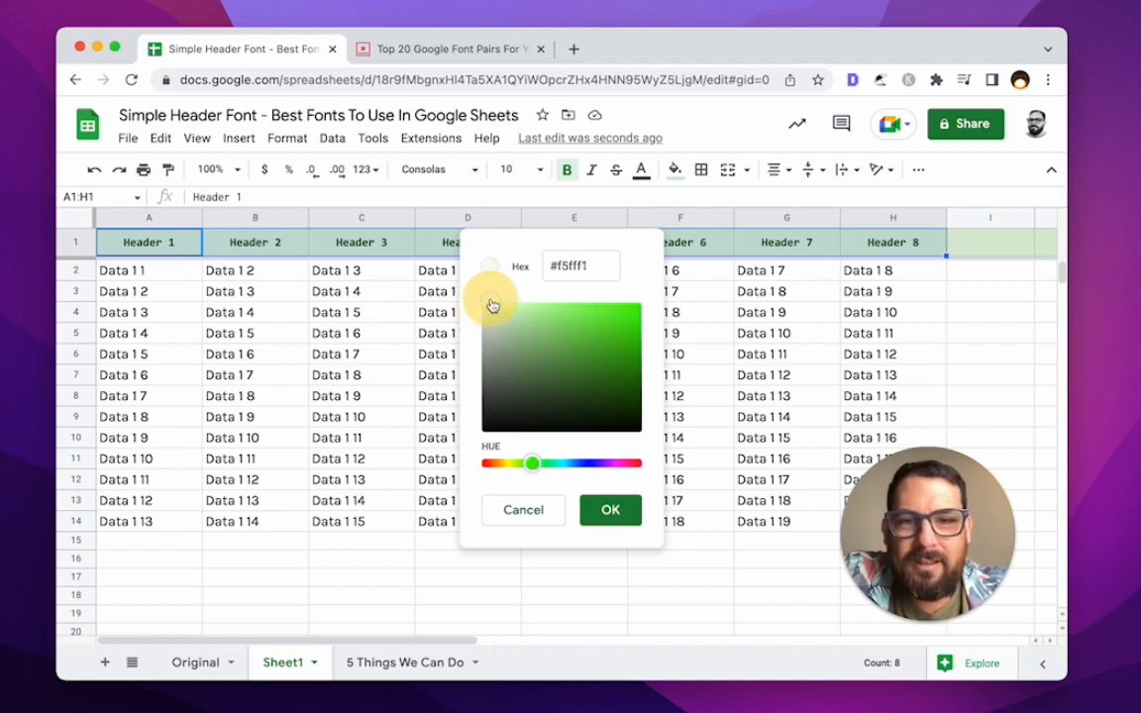
left_click(608, 509)
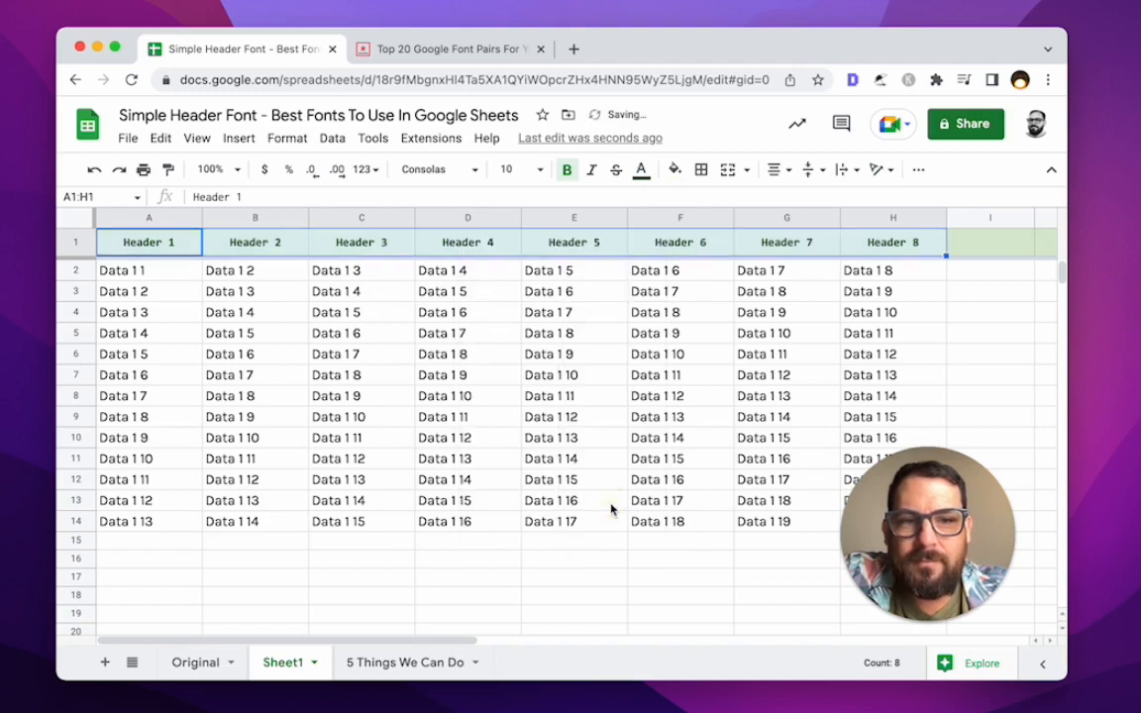
left_click(802, 271)
- Delete the empty columns I through Y beside the table
left_click(995, 212)
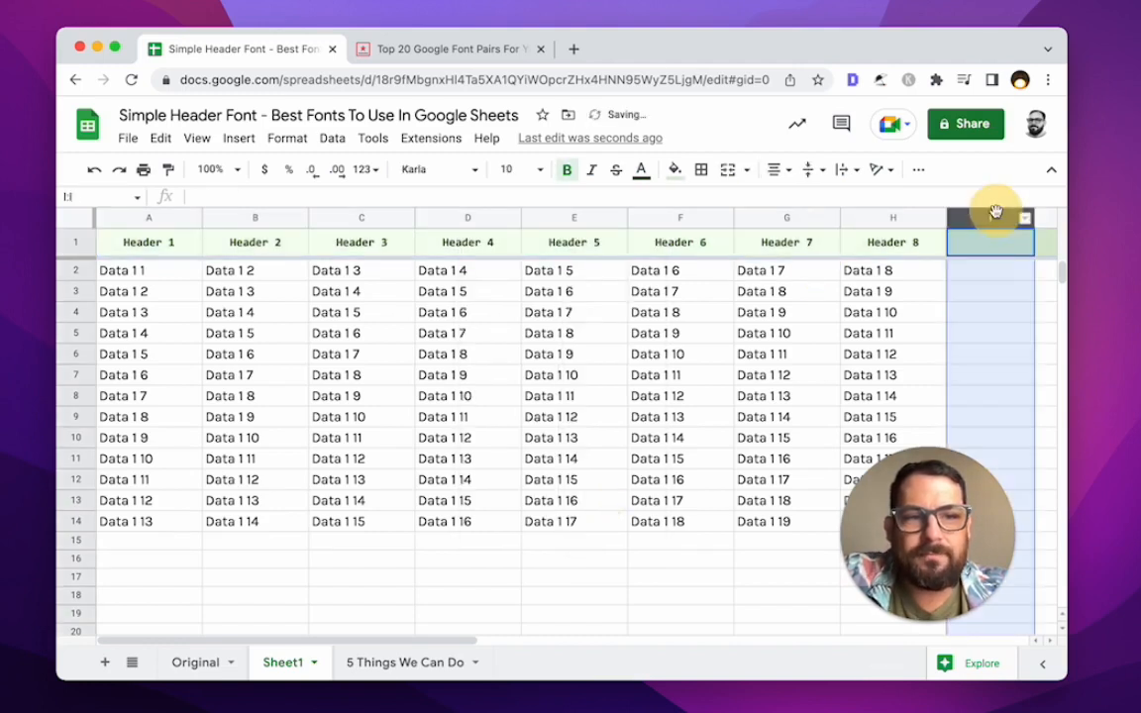
key("ctrl+shift+Right")
right_click(742, 218)
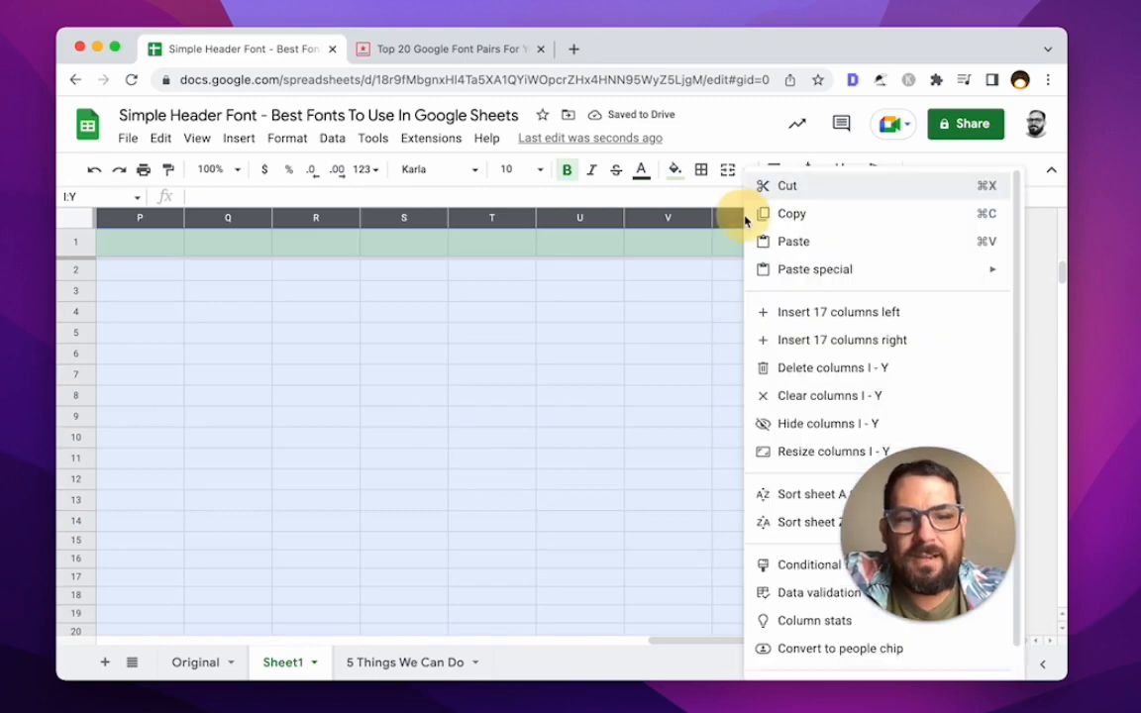
left_click(797, 369)
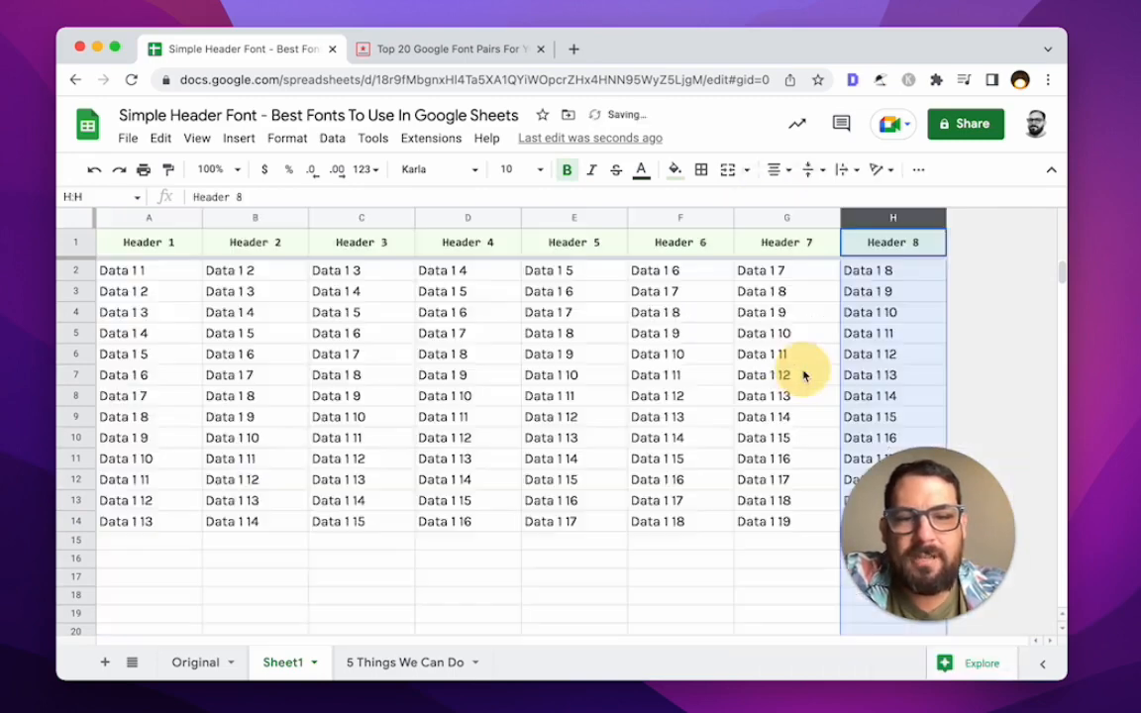
- Delete all empty rows below the table, from row 15 down
left_click(137, 522)
left_click(75, 540)
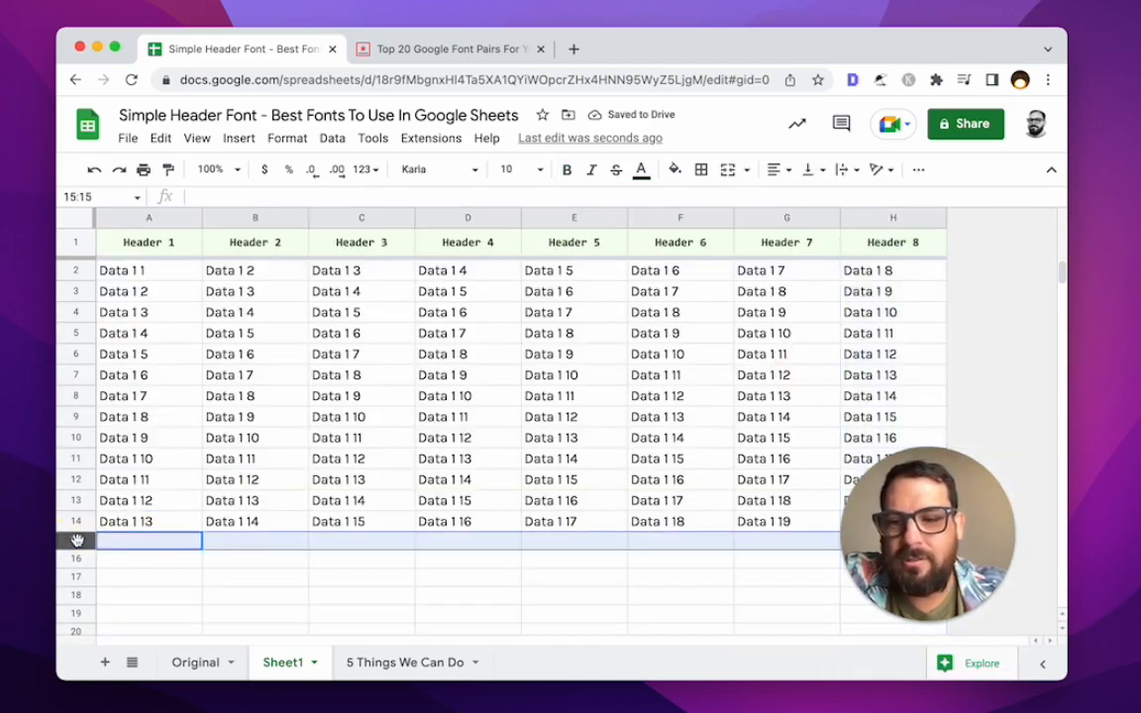
key("ctrl+shift+Down")
right_click(79, 457)
left_click(134, 465)
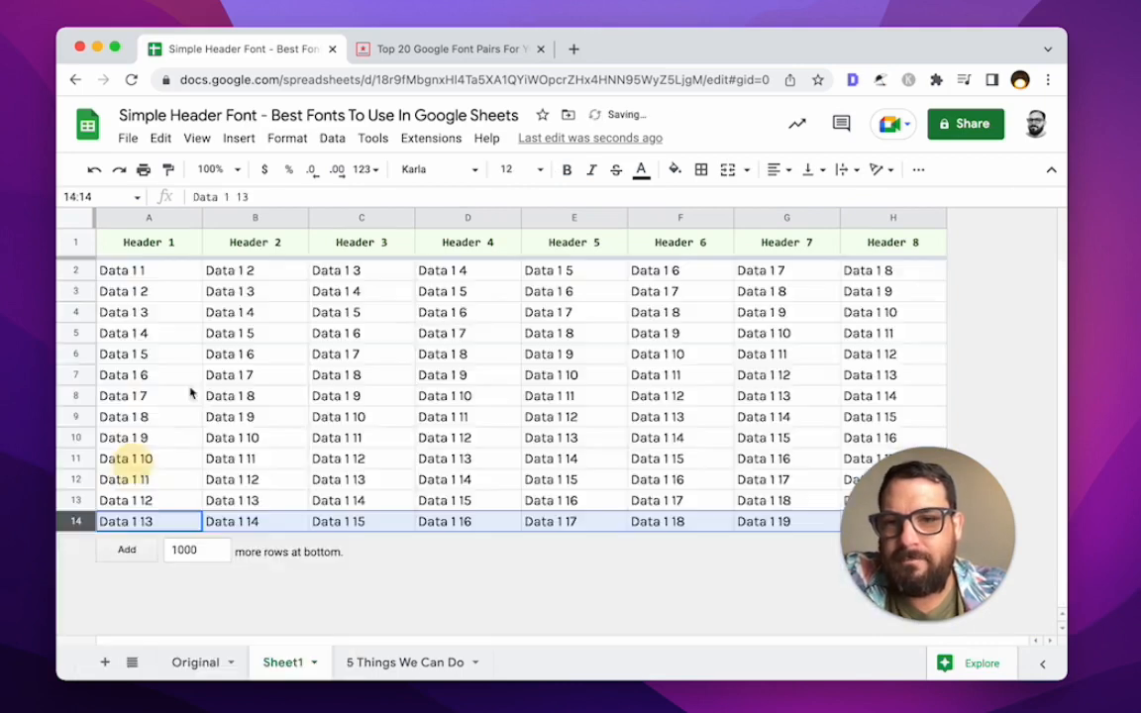
left_click(269, 275)
- Change the font of header row 1 to Oswald
left_click(184, 253)
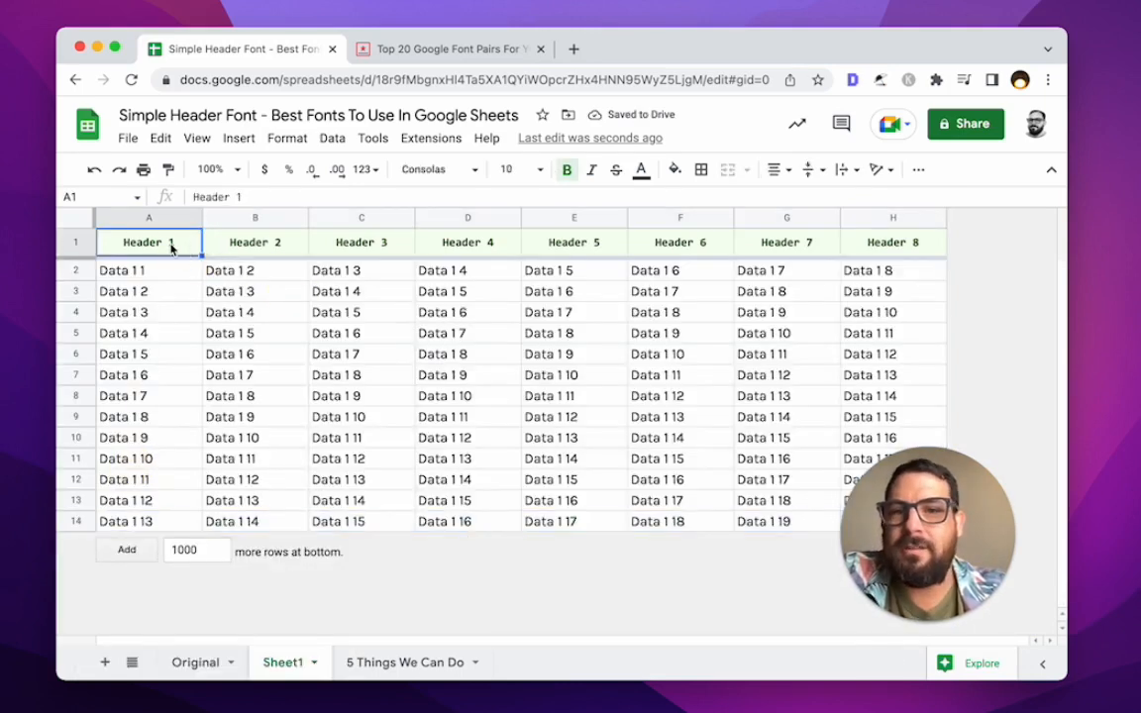
left_click(76, 242)
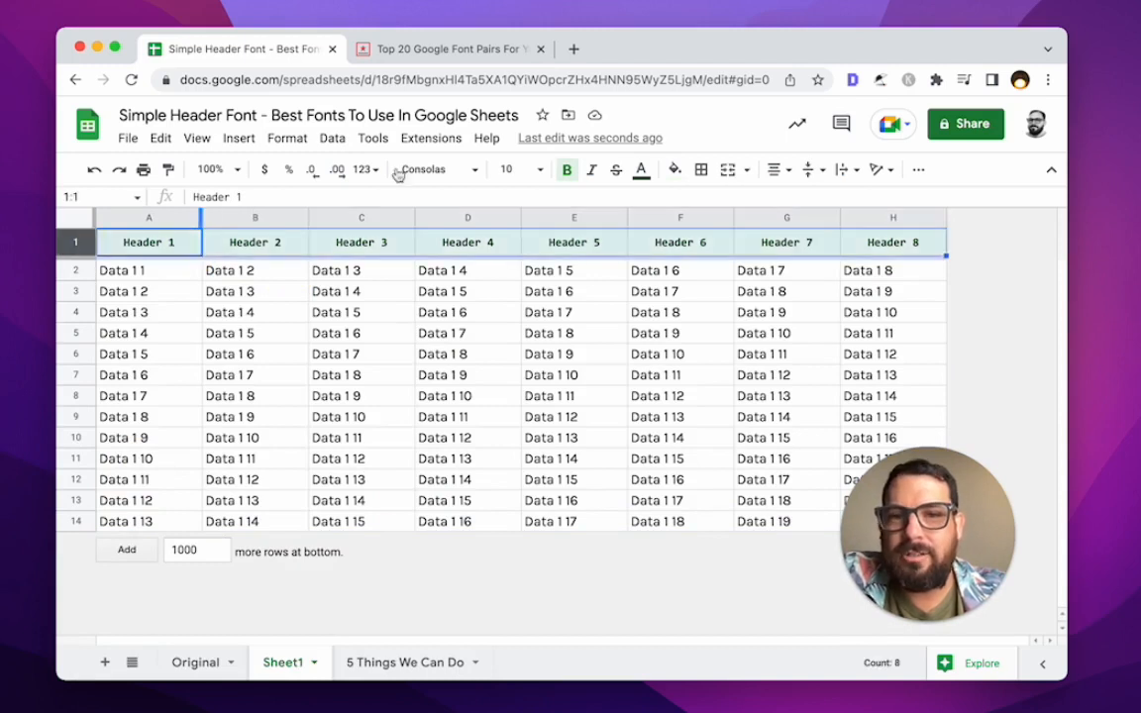
left_click(421, 169)
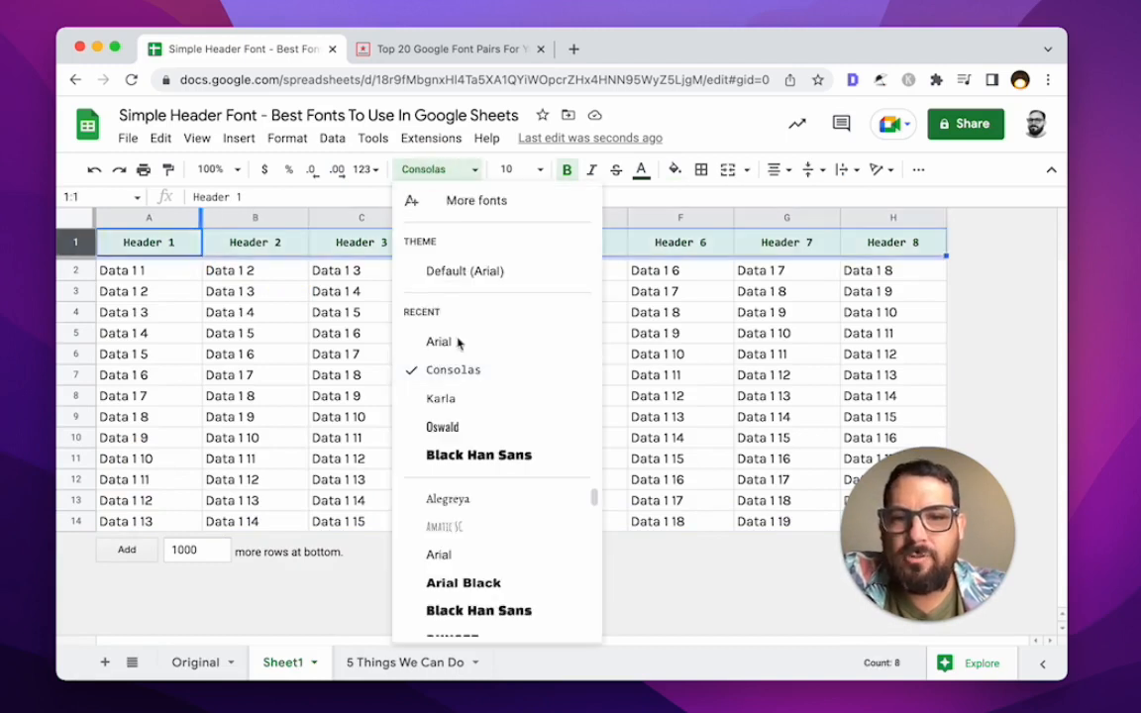
left_click(461, 426)
left_click(382, 244)
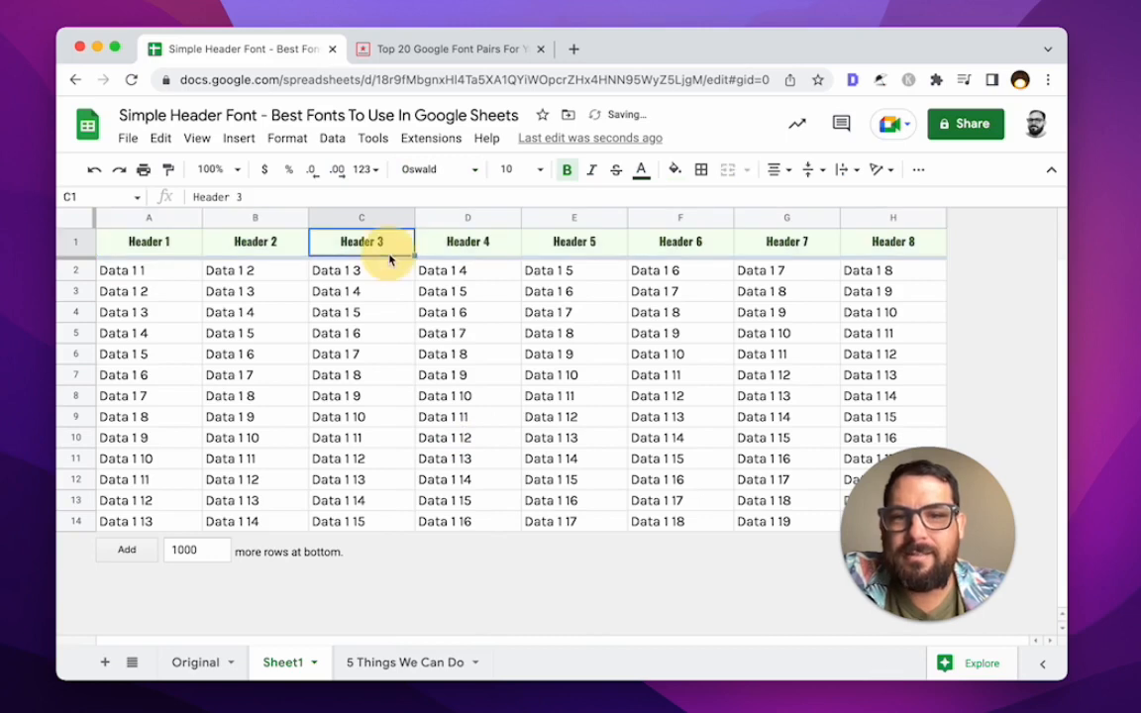
- Remove the bold from header cells A1:H1 and set their font size to 12
left_click_drag(151, 244, 930, 246)
key("ctrl+b")
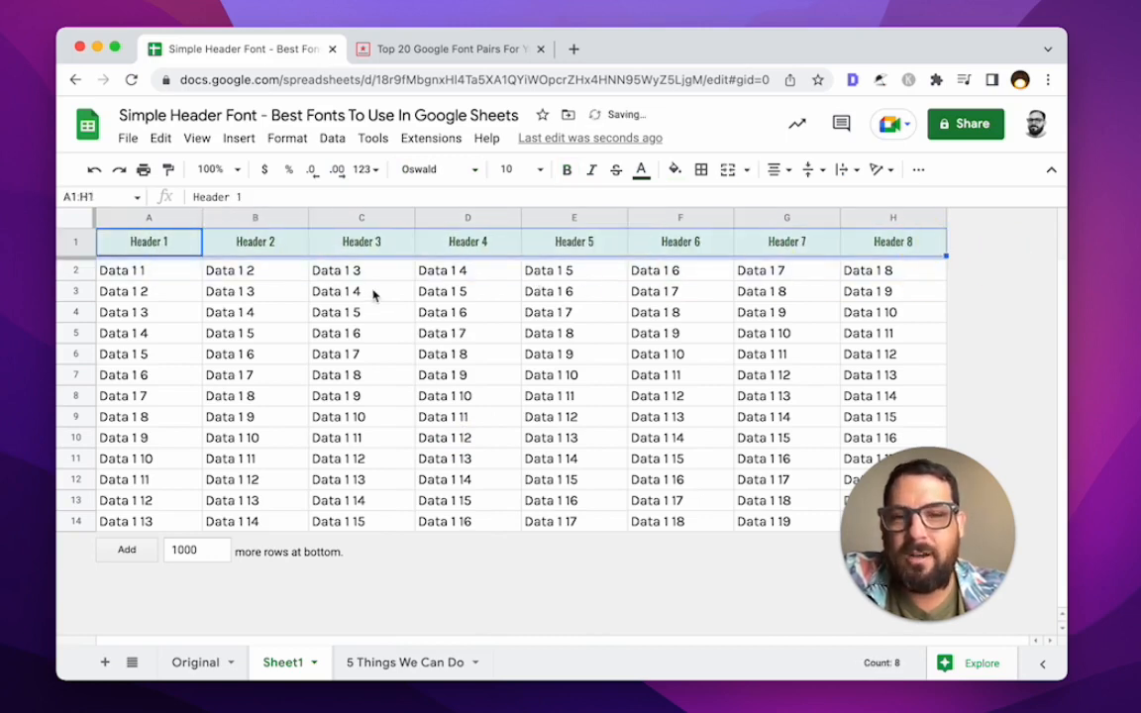
left_click(509, 169)
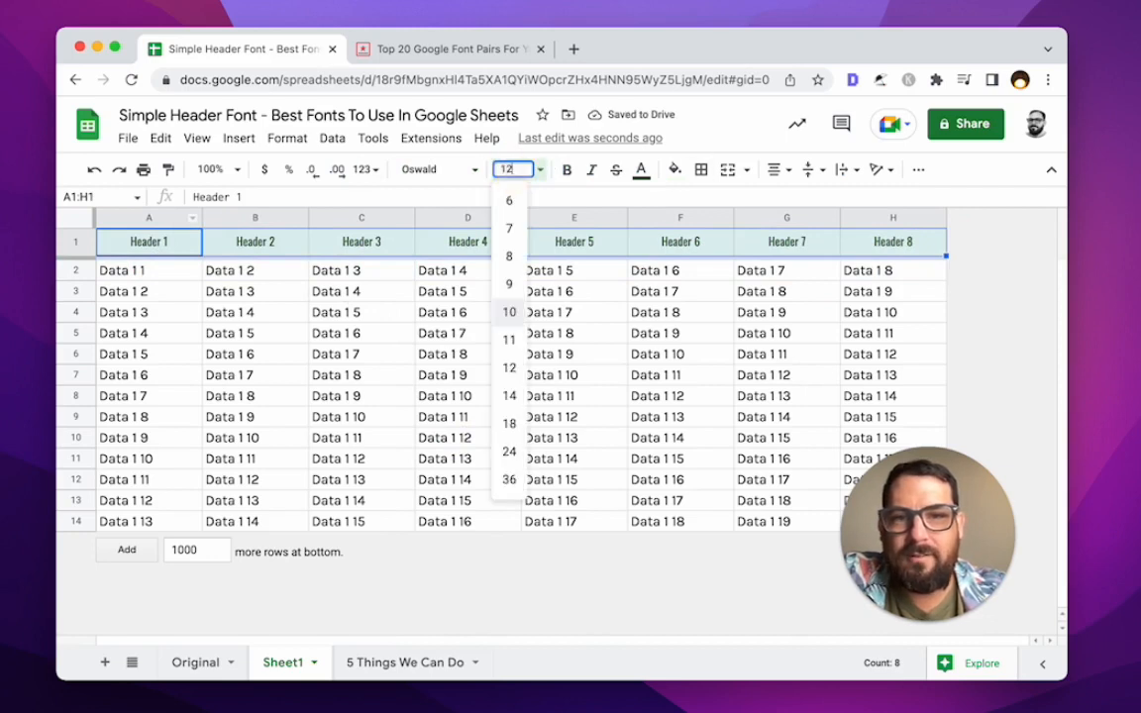
left_click(510, 370)
left_click(194, 273)
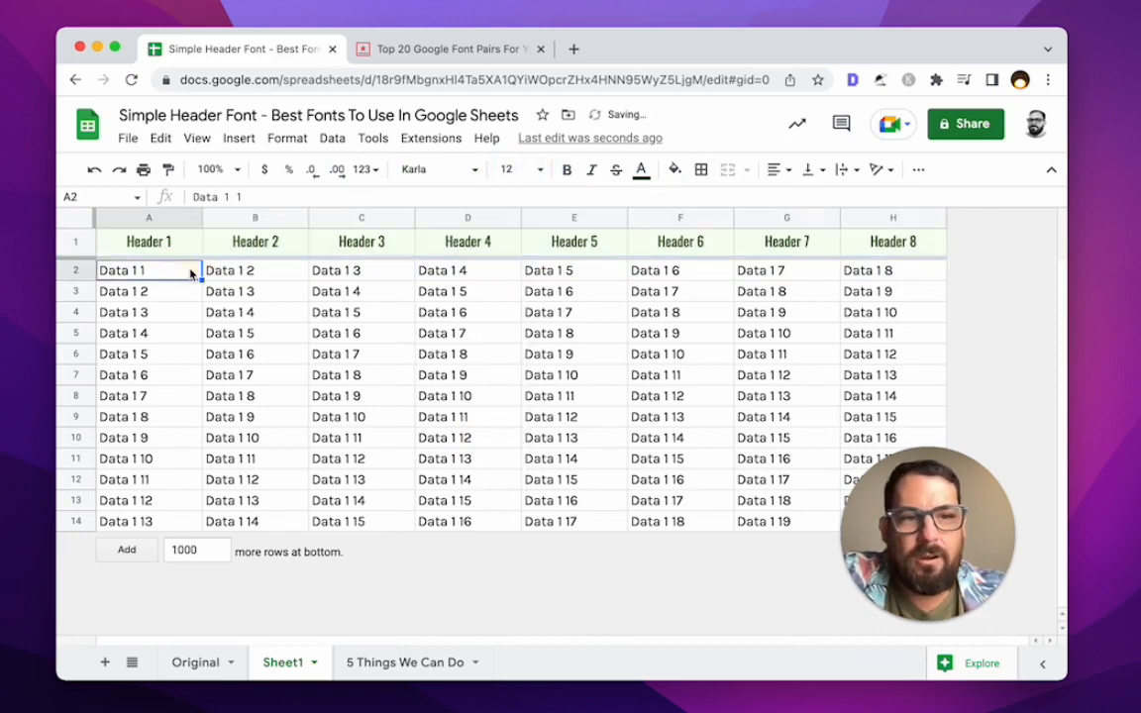
key("Up")
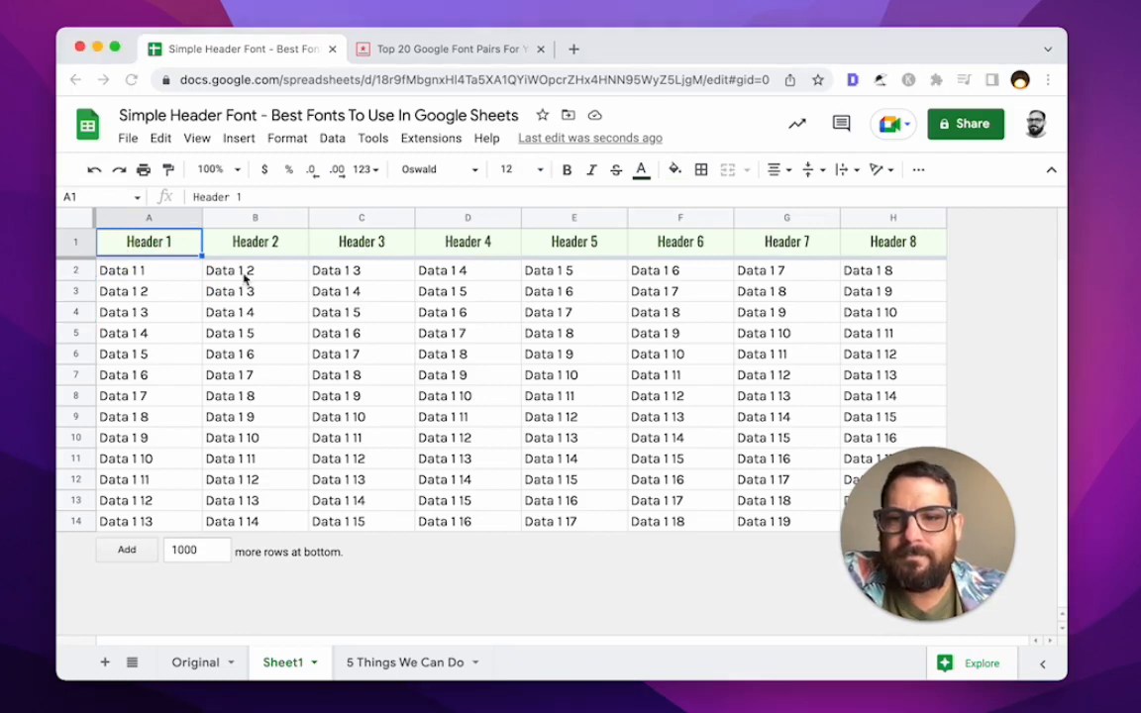
- Compare the plain table on the Original sheet with the Oswald-headed, trimmed table on Sheet1
left_click(203, 663)
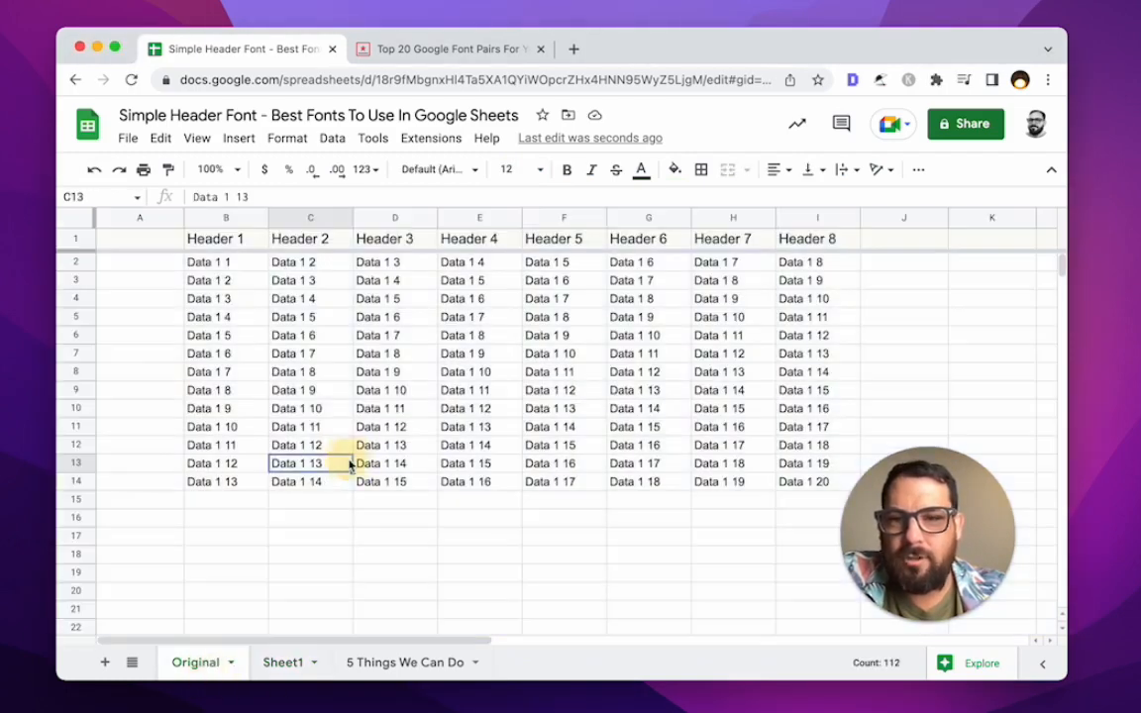
left_click(277, 666)
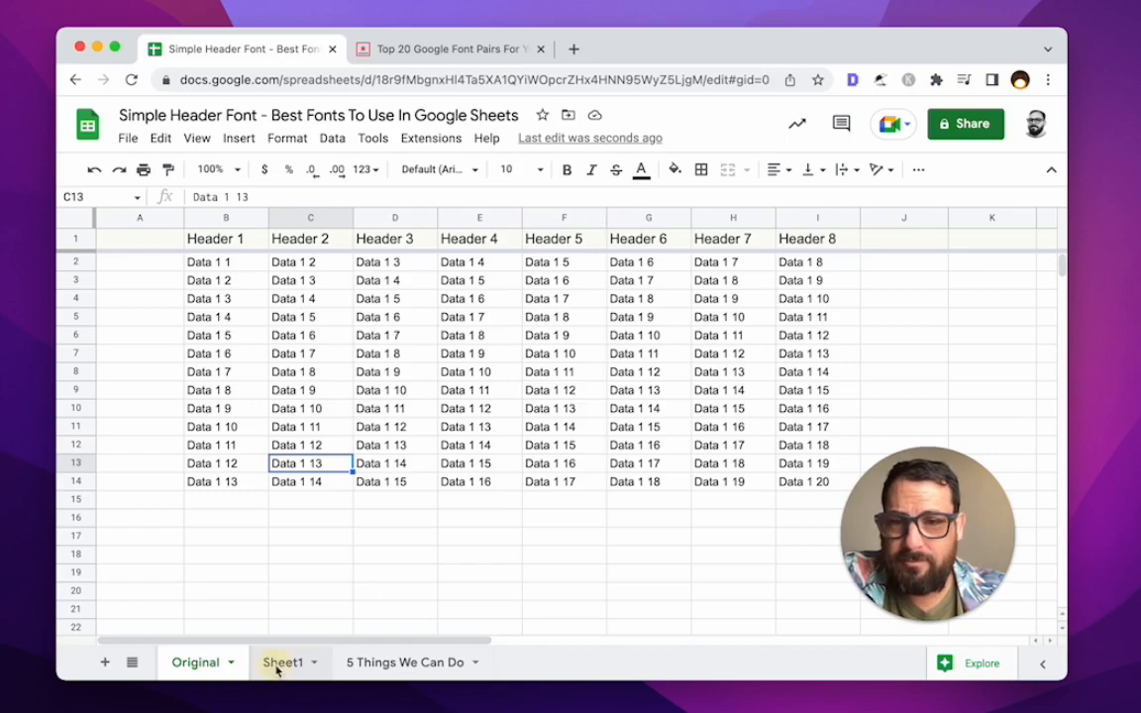
left_click(223, 673)
left_click(366, 406)
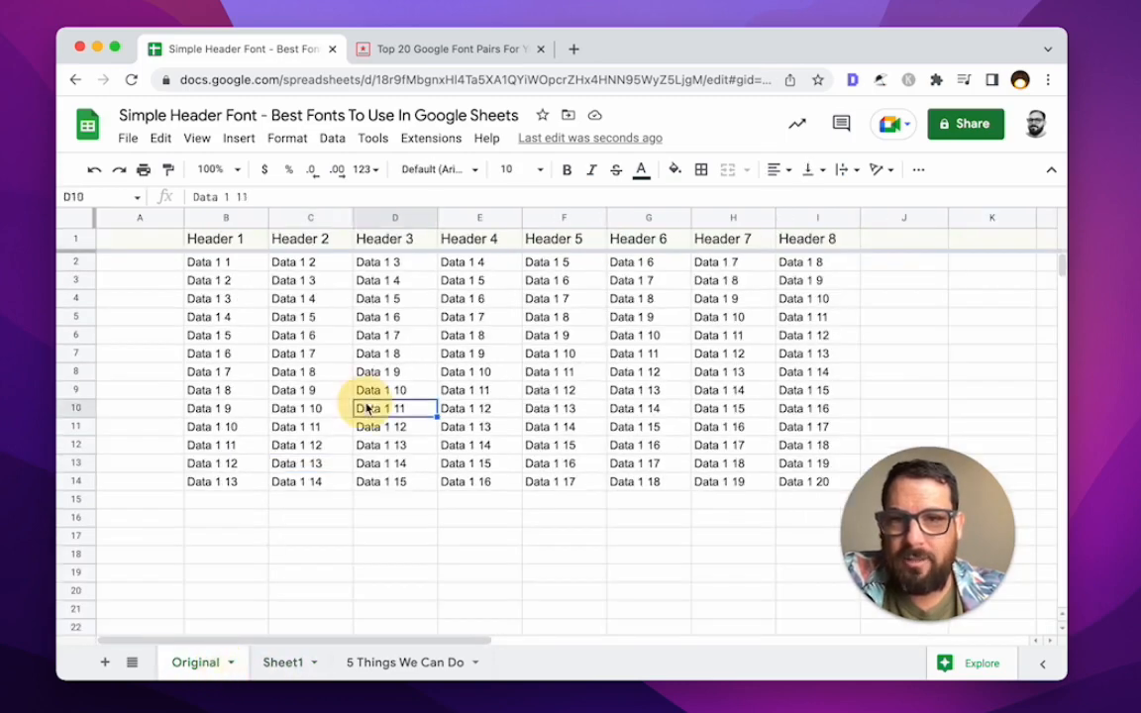
left_click(232, 241)
left_click(269, 665)
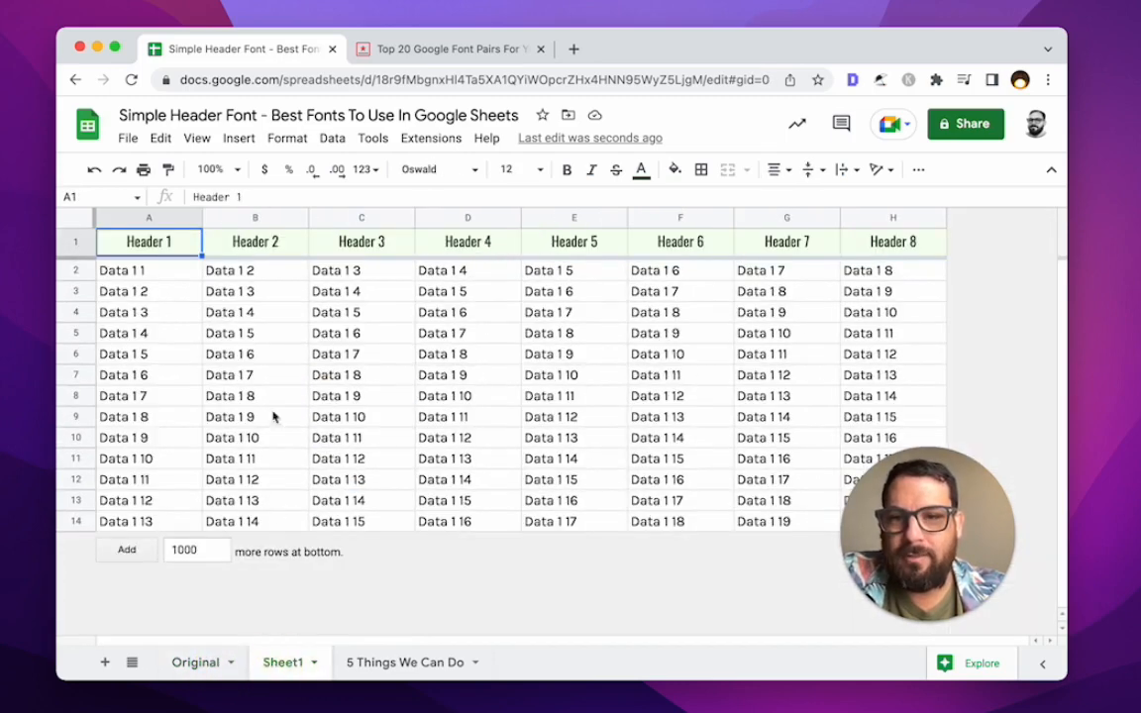
left_click(147, 248)
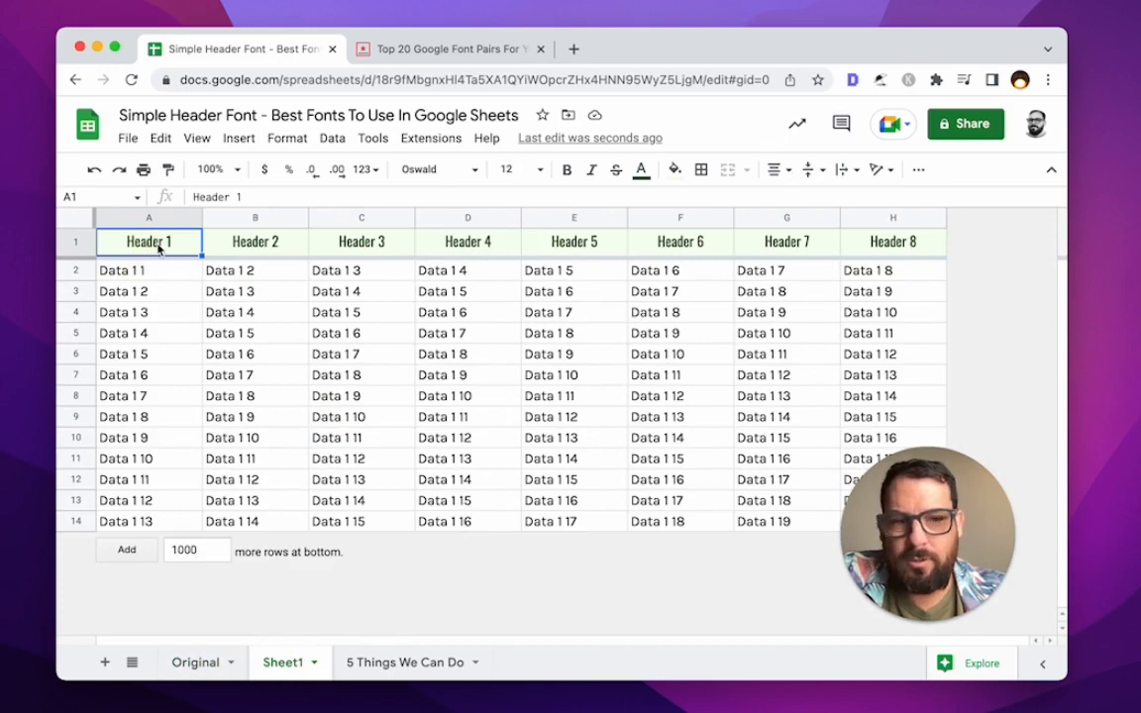
- Review the pairing entry in the 5 Things We Can Do list and the header and data cells on the Original sheet
left_click(367, 663)
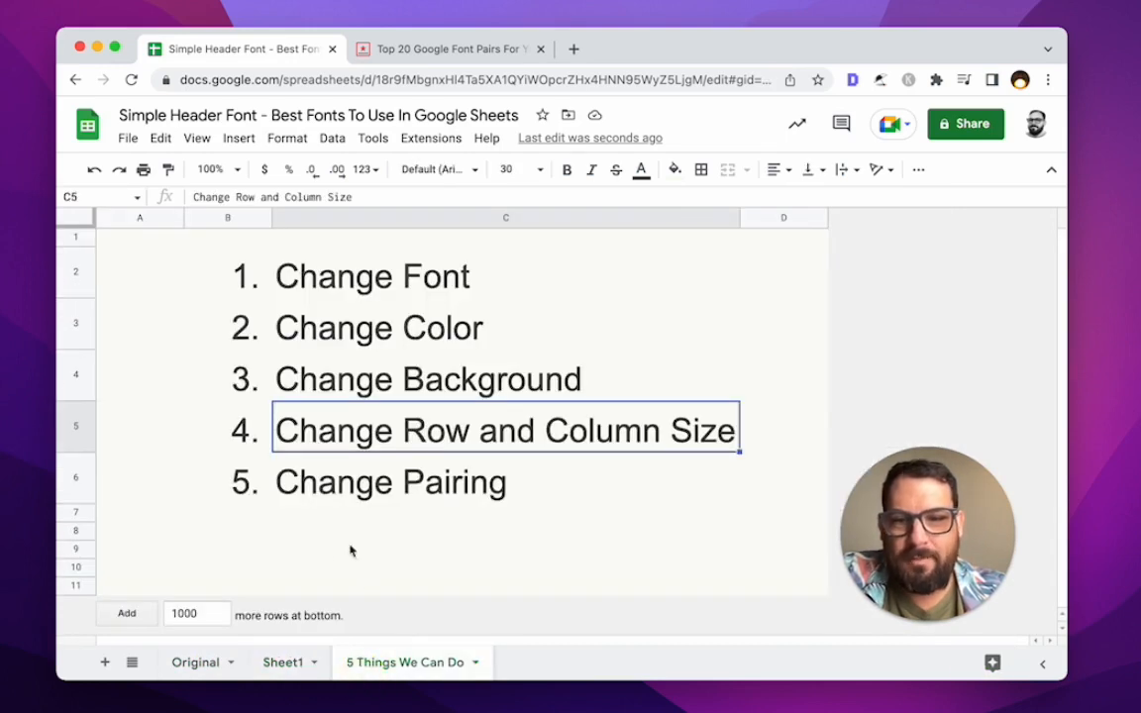
left_click(331, 498)
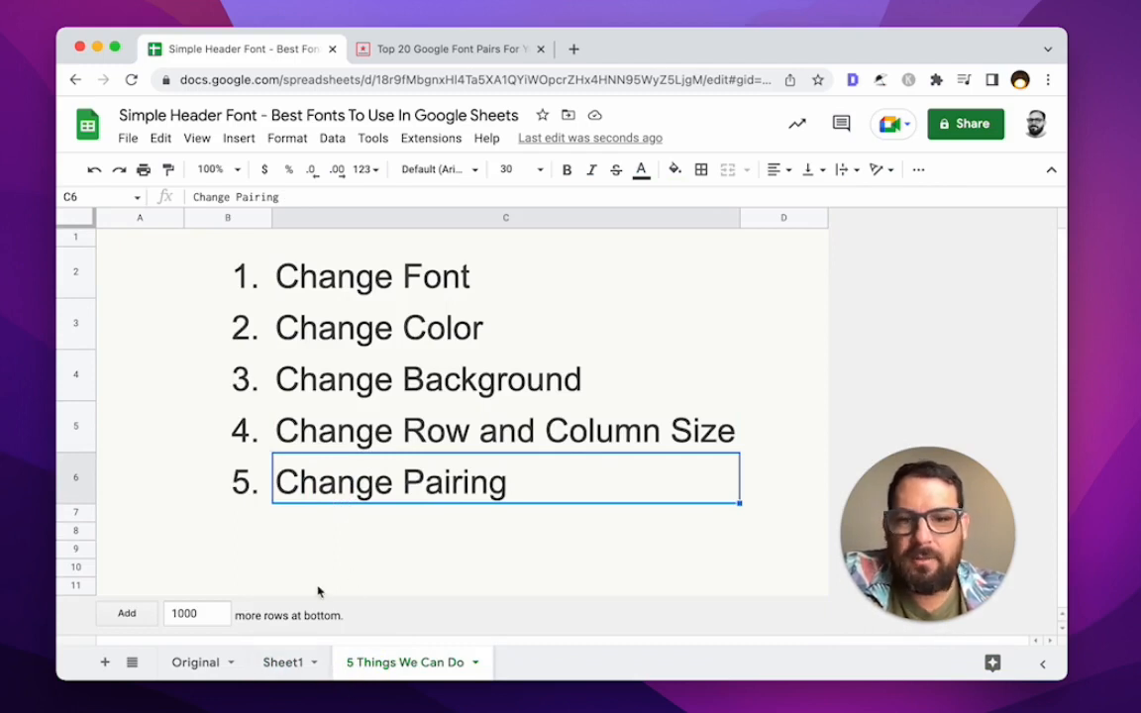
left_click(187, 662)
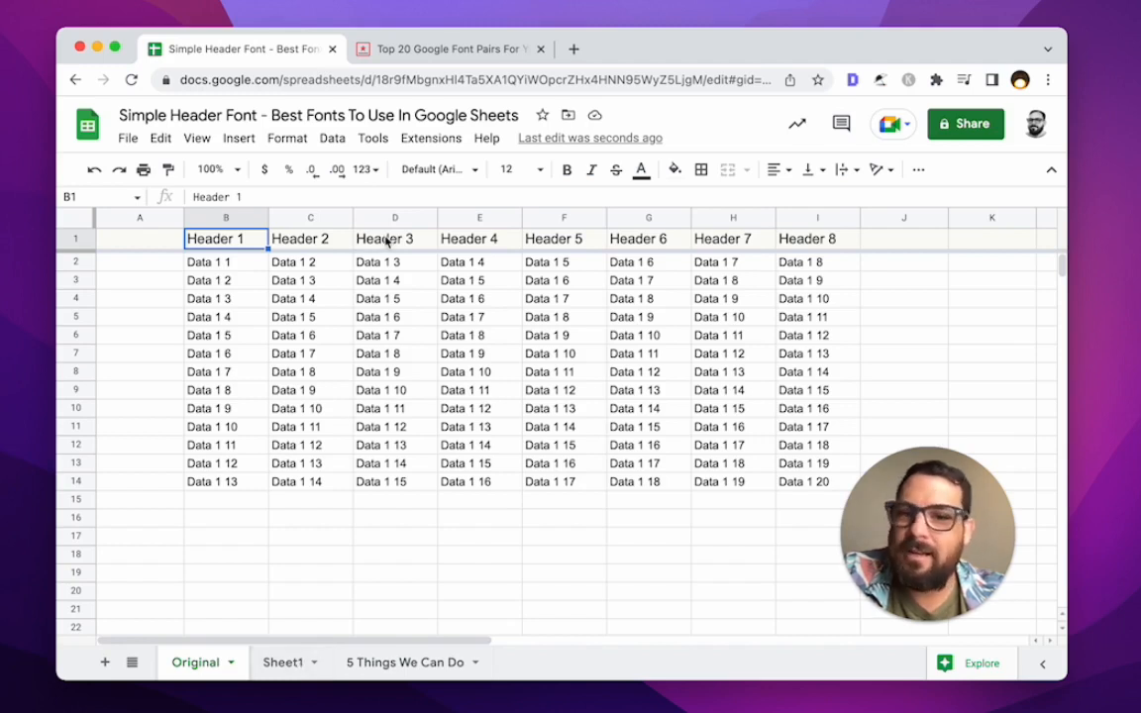
left_click(223, 264)
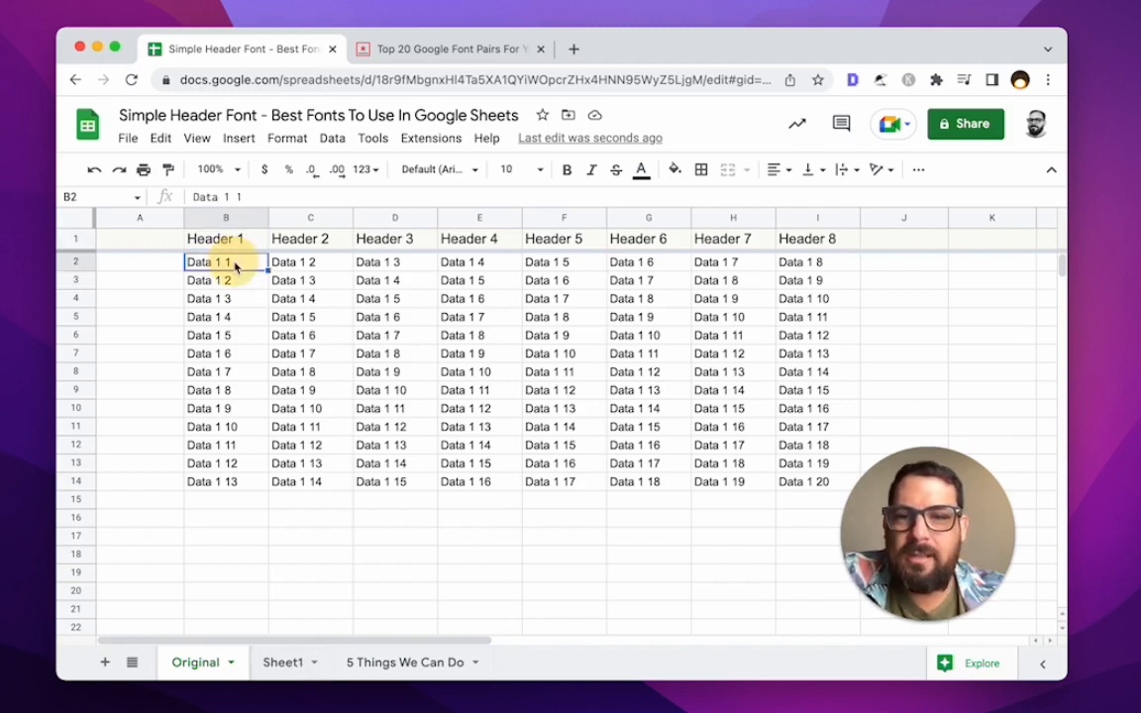
left_click(238, 239)
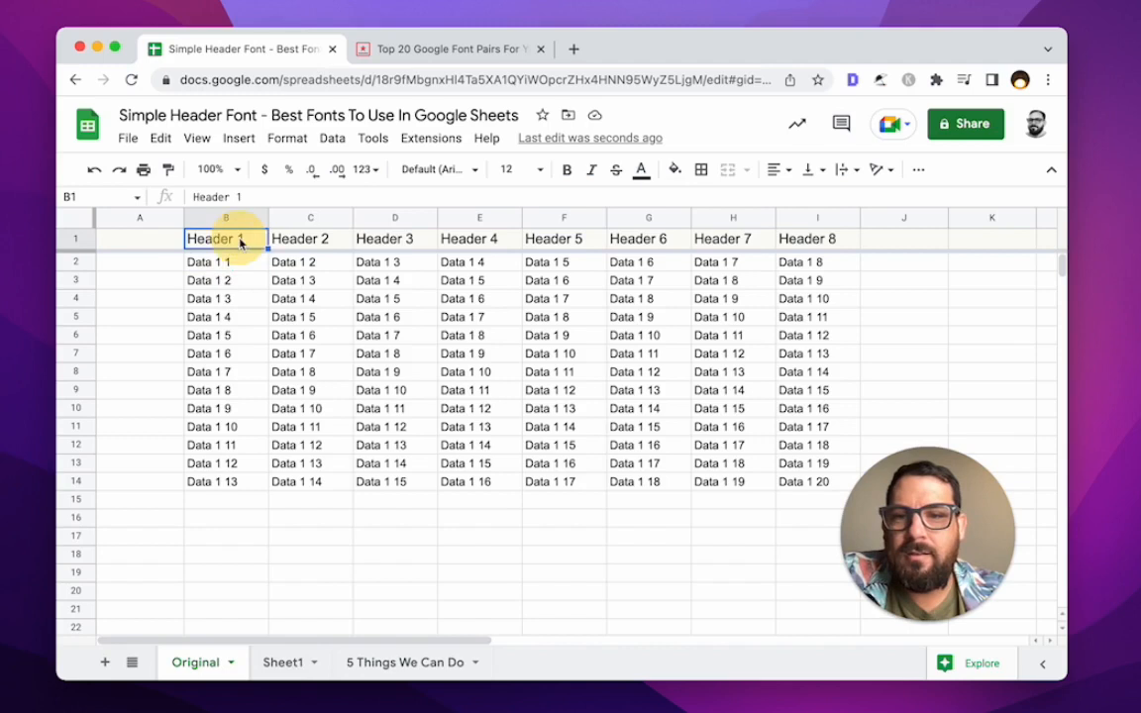
- Try Black Han Sans on header row 1 of the Original sheet, and set the row's font to Arial Black
left_click(73, 239)
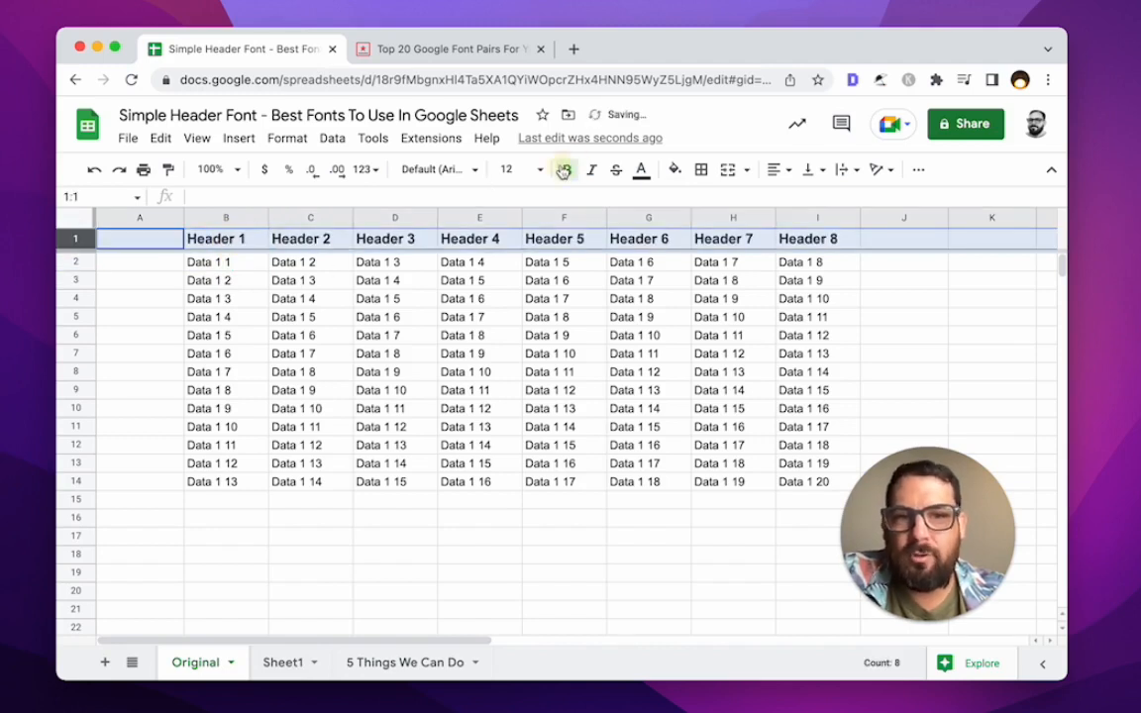
left_click(432, 171)
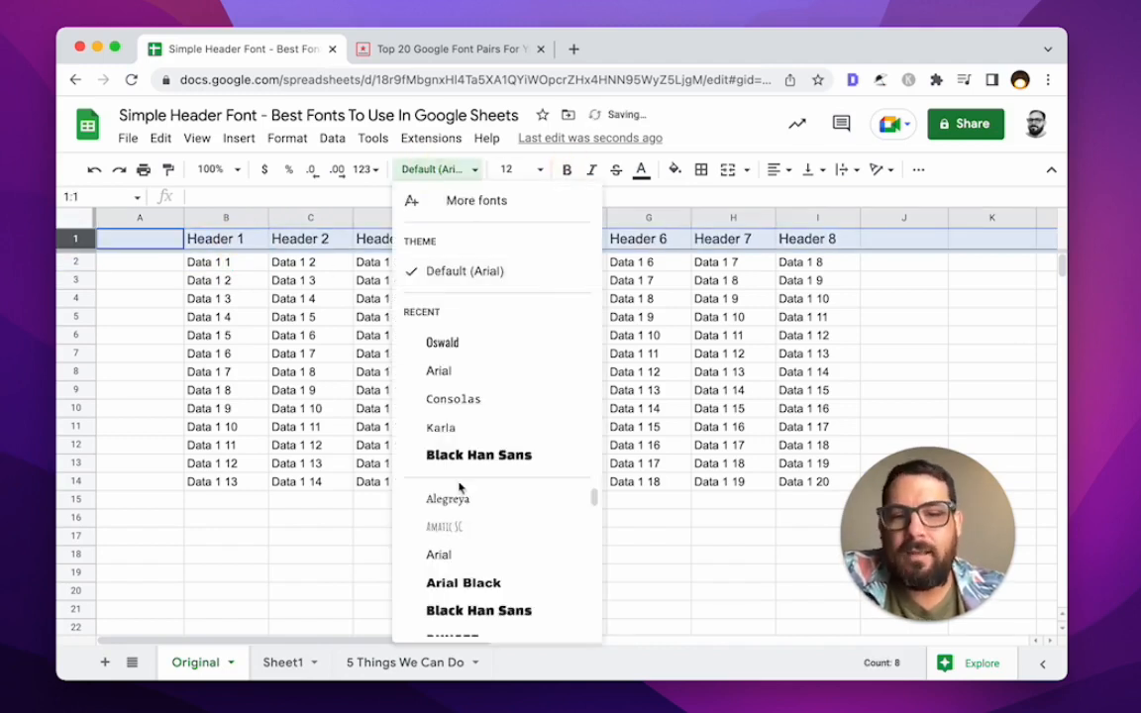
left_click(456, 454)
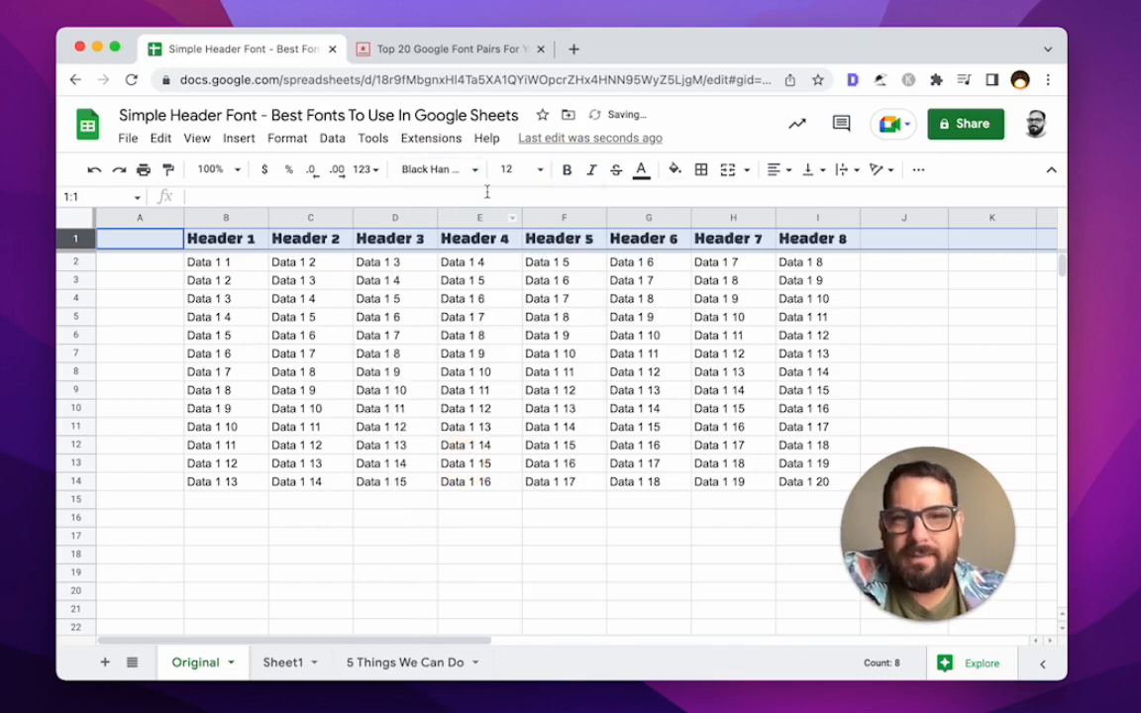
left_click(441, 169)
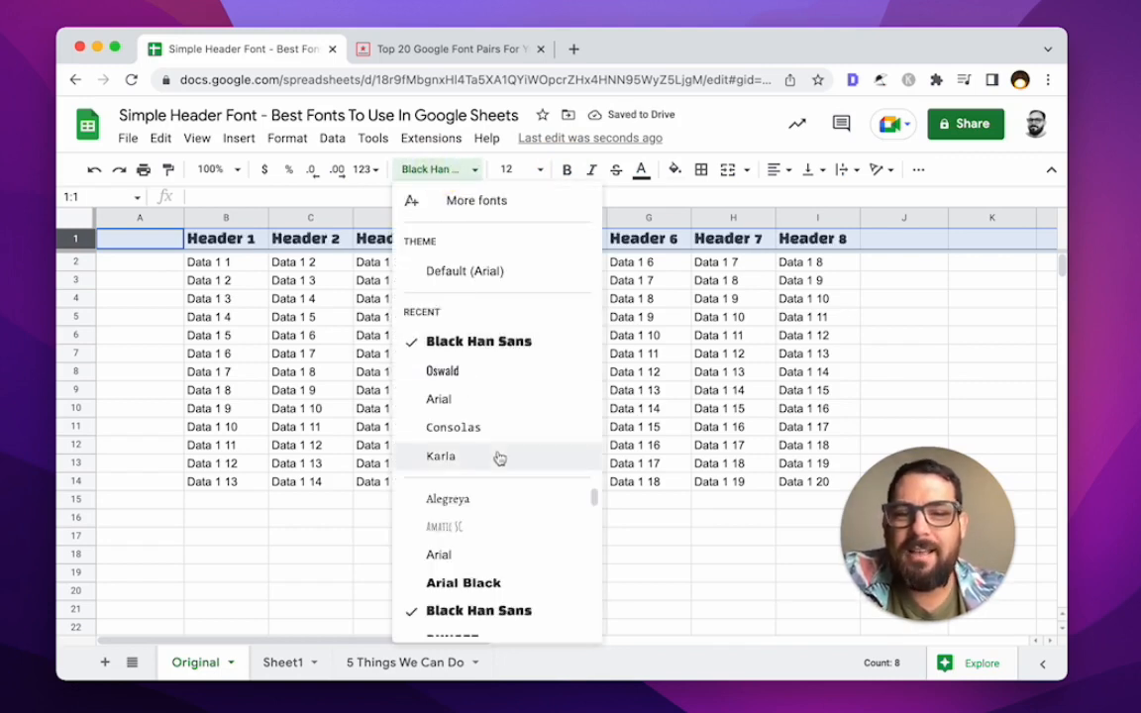
left_click(491, 584)
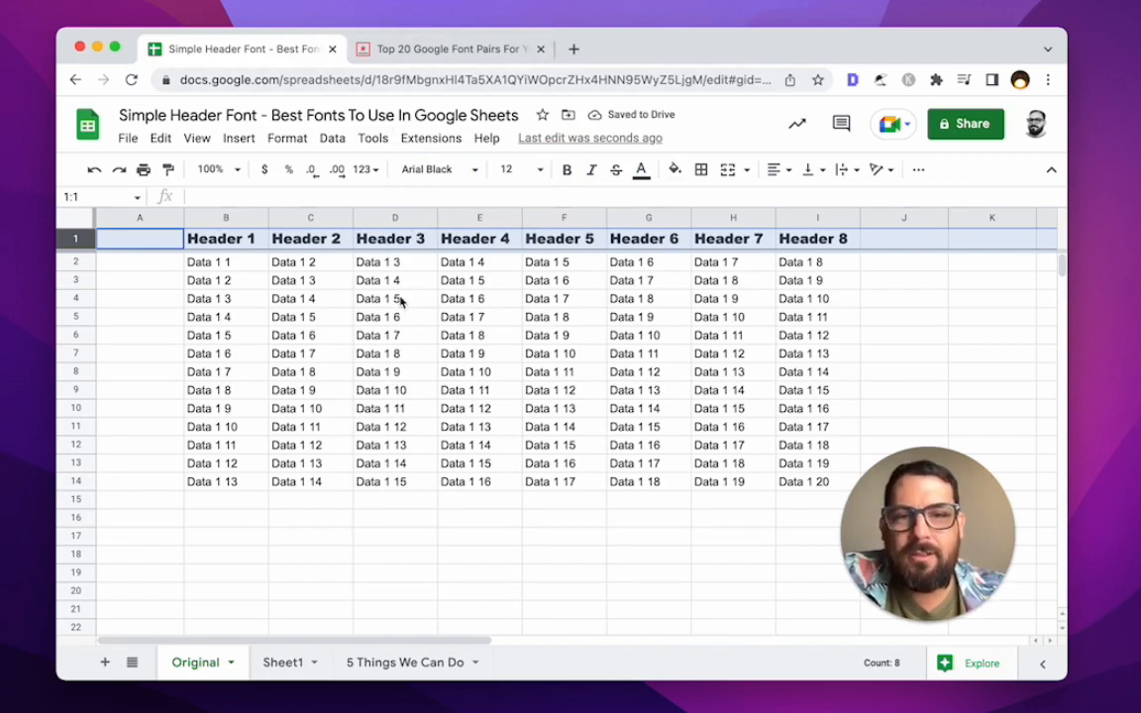
left_click(356, 303)
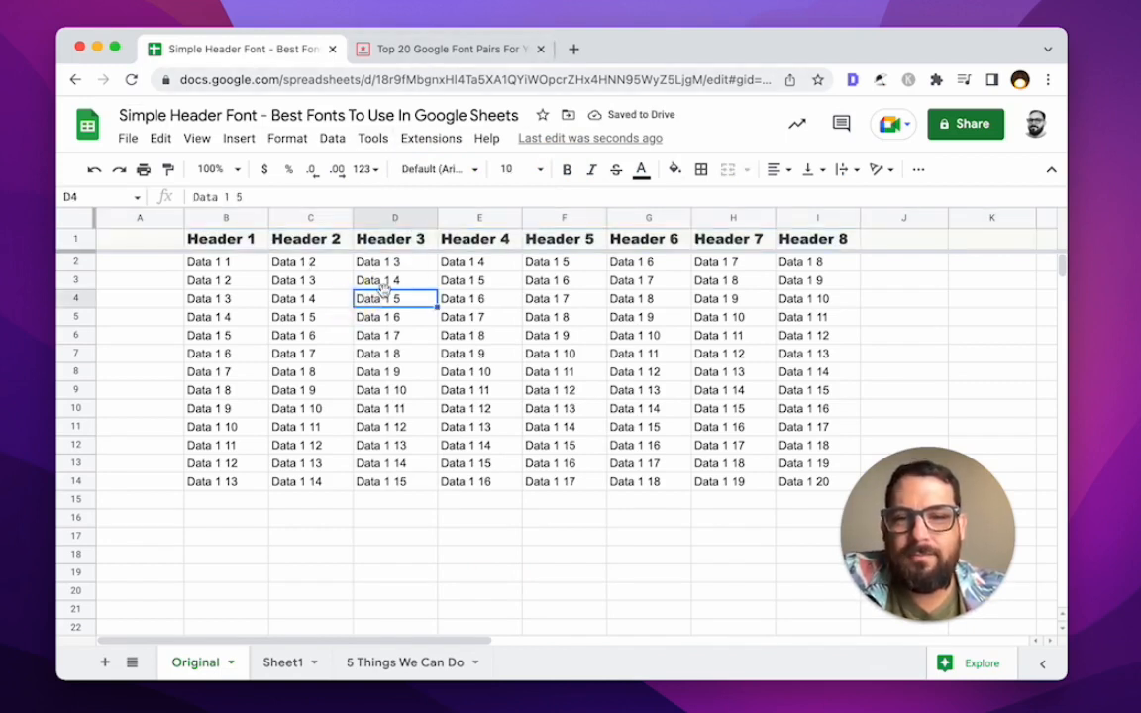
- Examine the recommended Google font pairs in the GoVisually article's title and table of contents in the other browser tab
left_click(423, 49)
left_click_drag(376, 280, 375, 316)
scroll(372, 324, "up", 20)
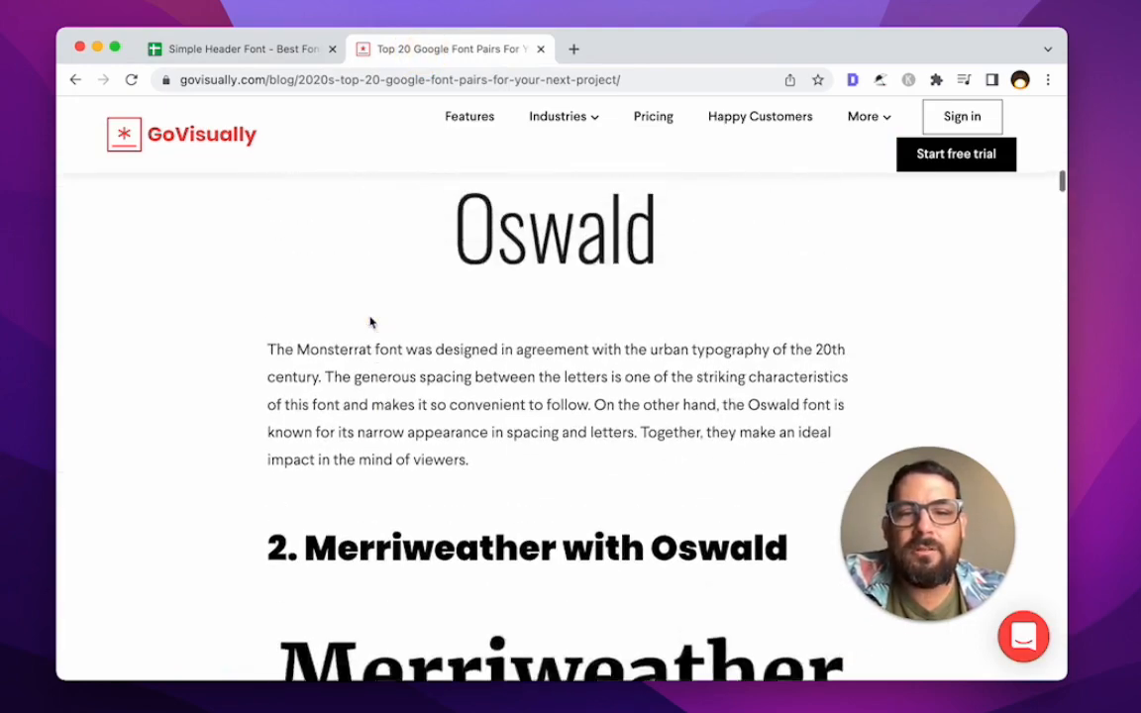
scroll(371, 323, "up", 1)
scroll(371, 322, "up", 10)
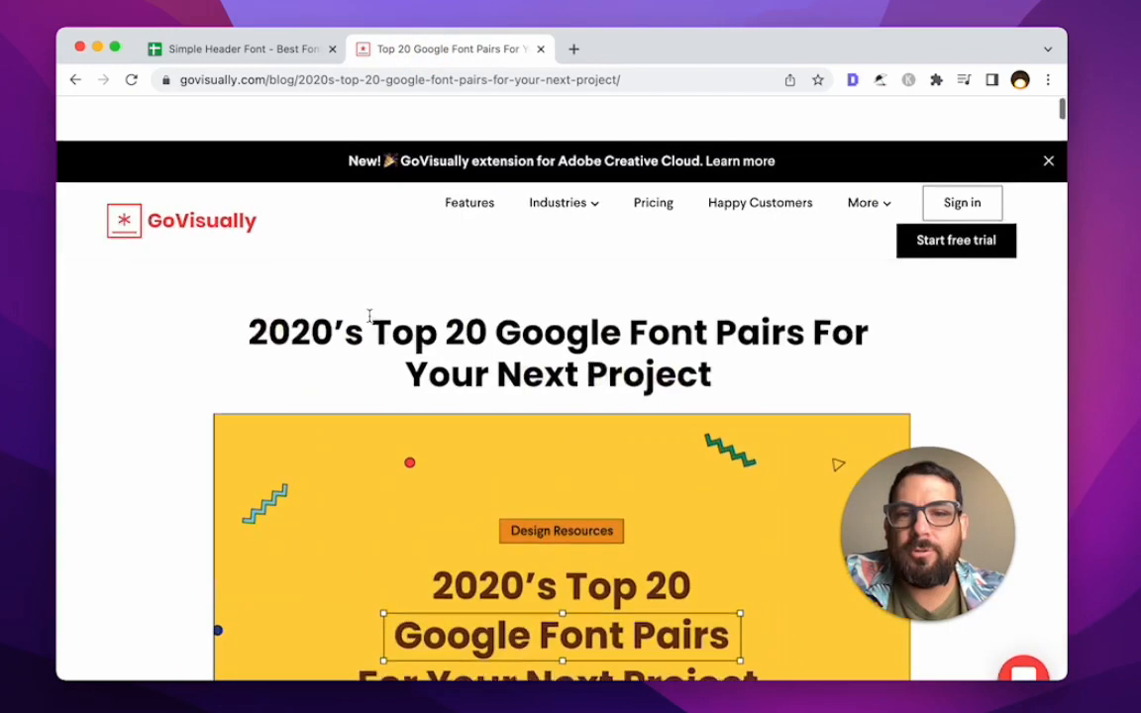
left_click_drag(497, 287, 792, 308)
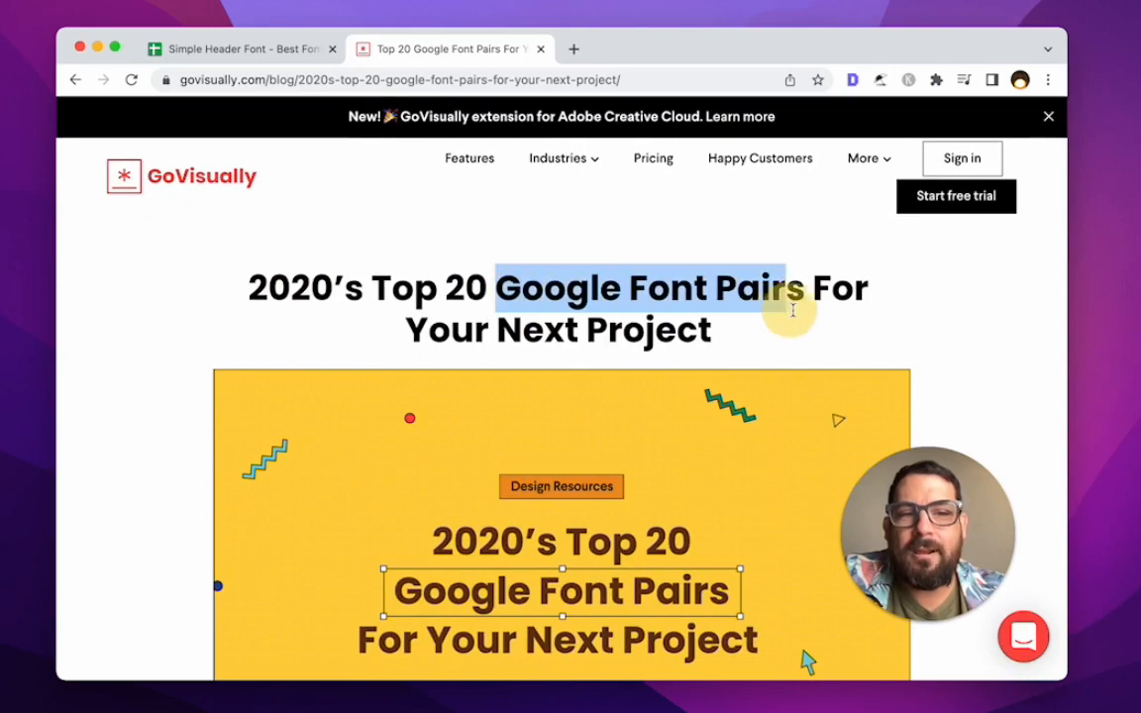
scroll(804, 313, "down", 5)
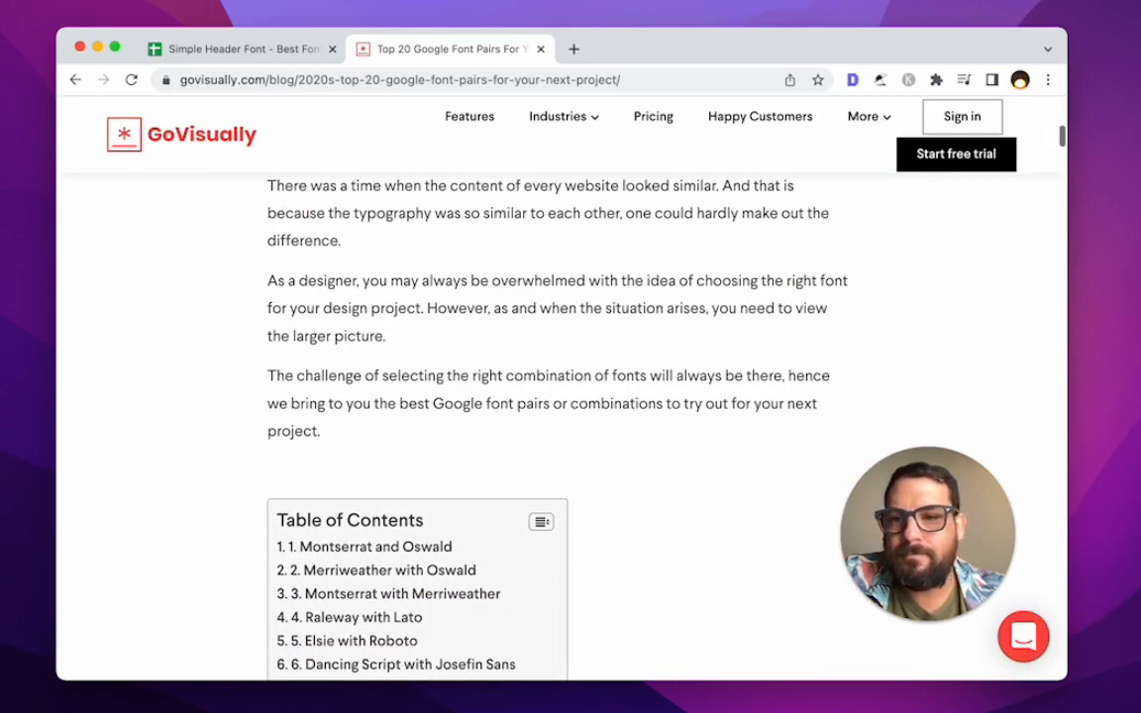
scroll(560, 426, "down", 4)
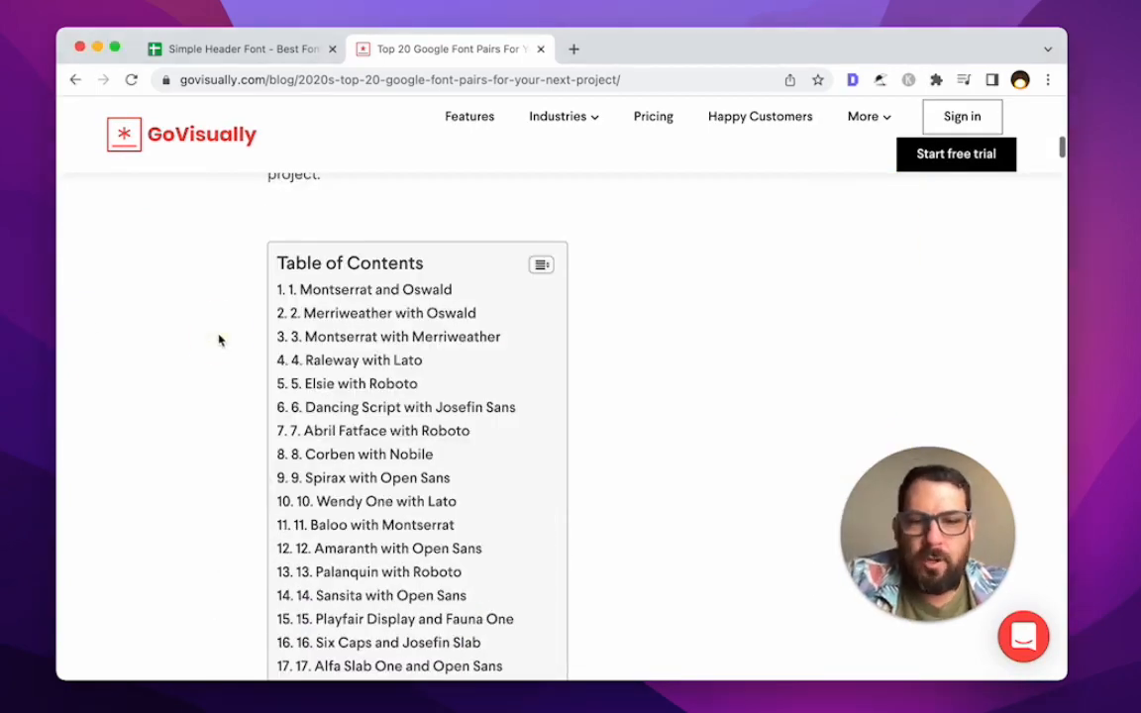
scroll(219, 340, "down", 1)
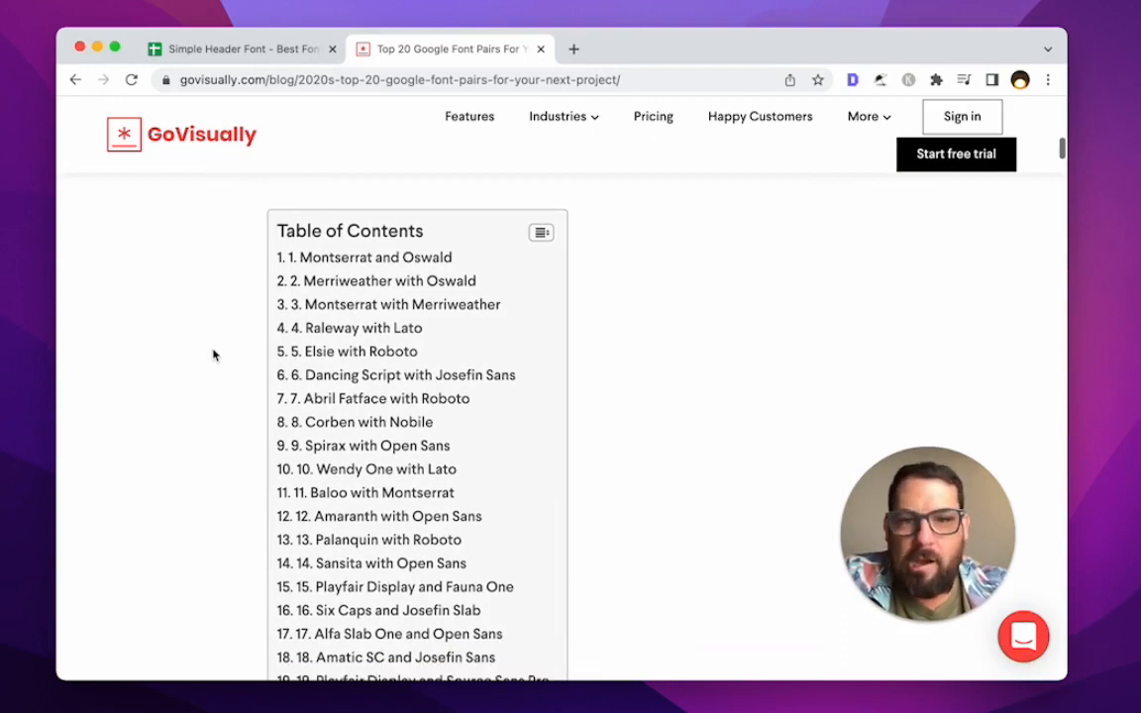
scroll(213, 354, "down", 1)
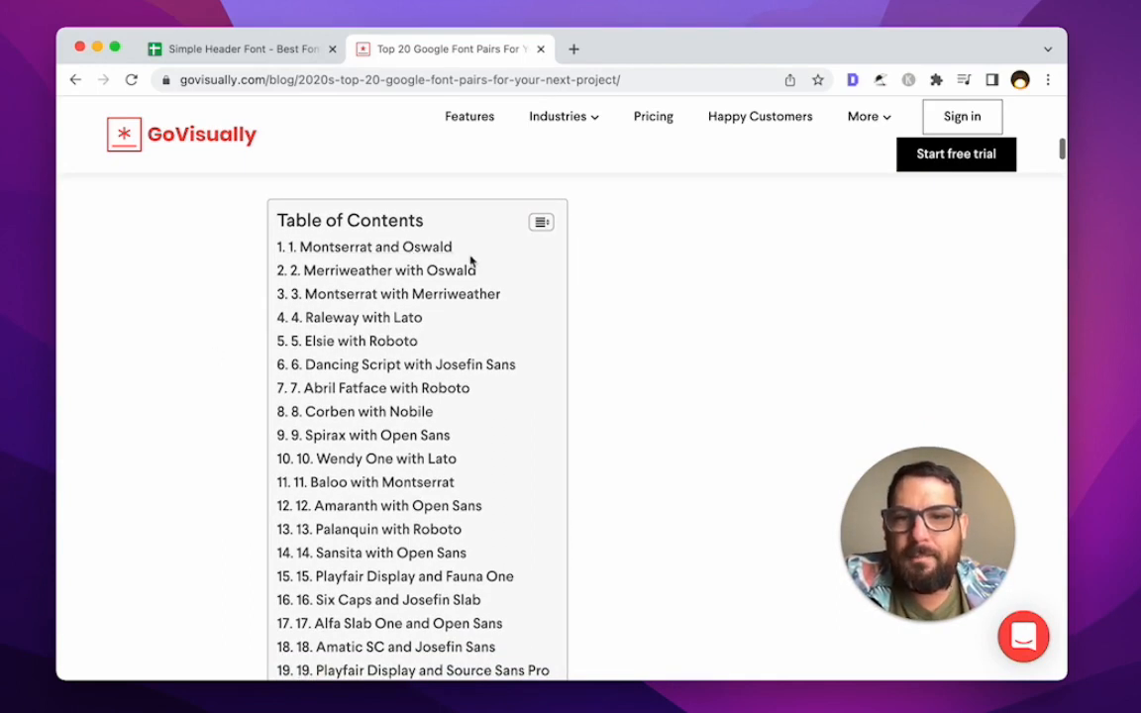
- Switch back to the spreadsheet and change the font of data rows 2 to 14 on Sheet1 to Montserrat
left_click(297, 64)
left_click(280, 664)
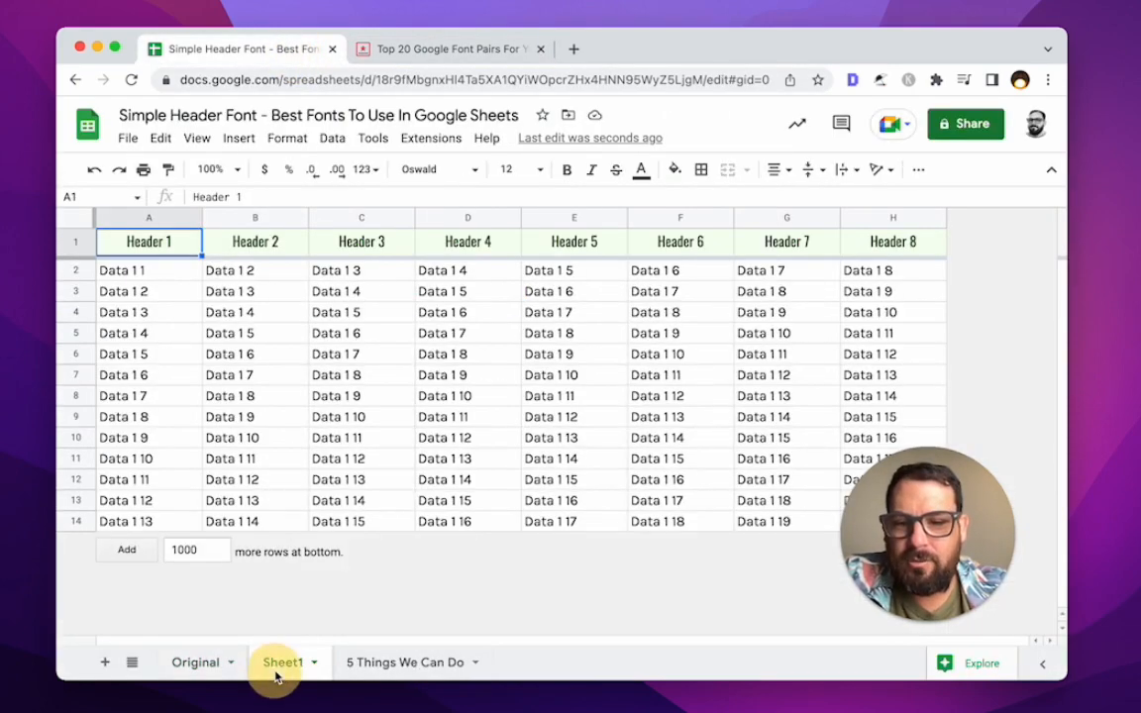
left_click(84, 241)
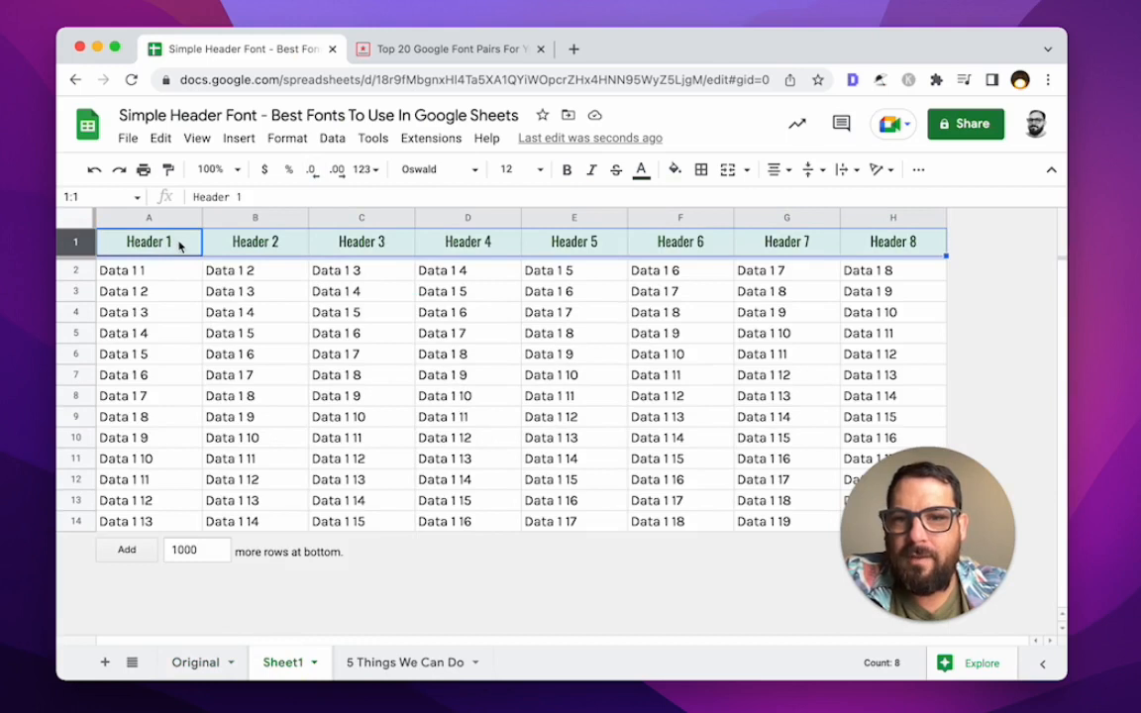
left_click(134, 271)
left_click(84, 266)
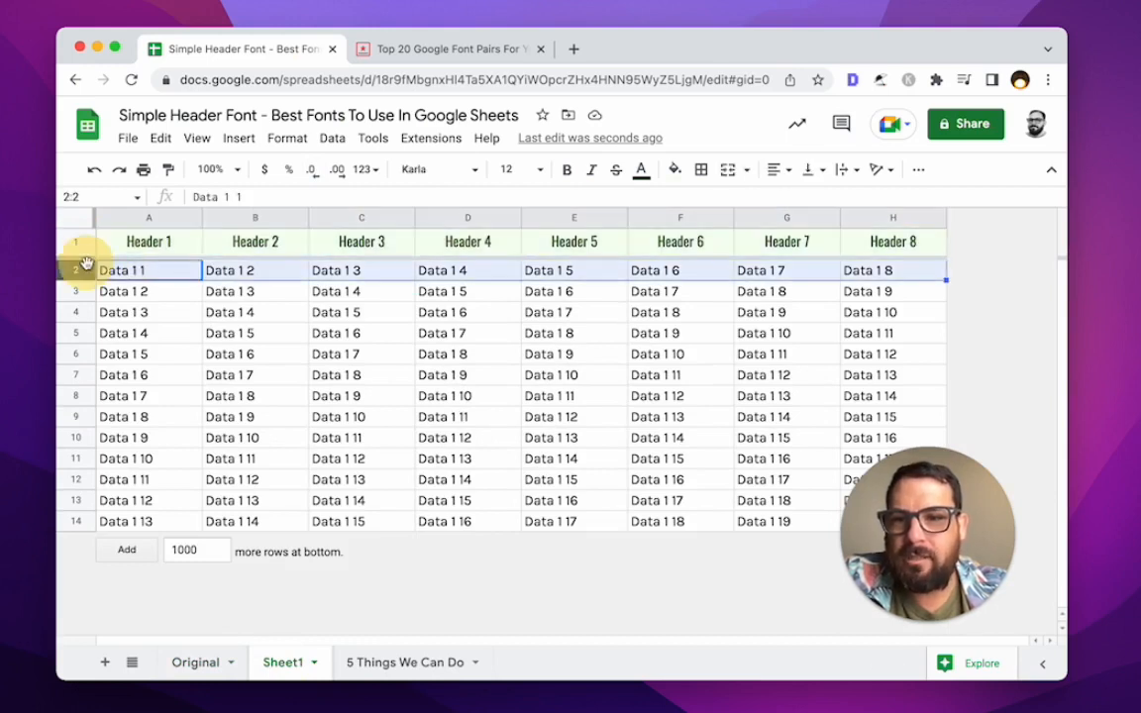
key("super+shift+Down")
left_click(444, 173)
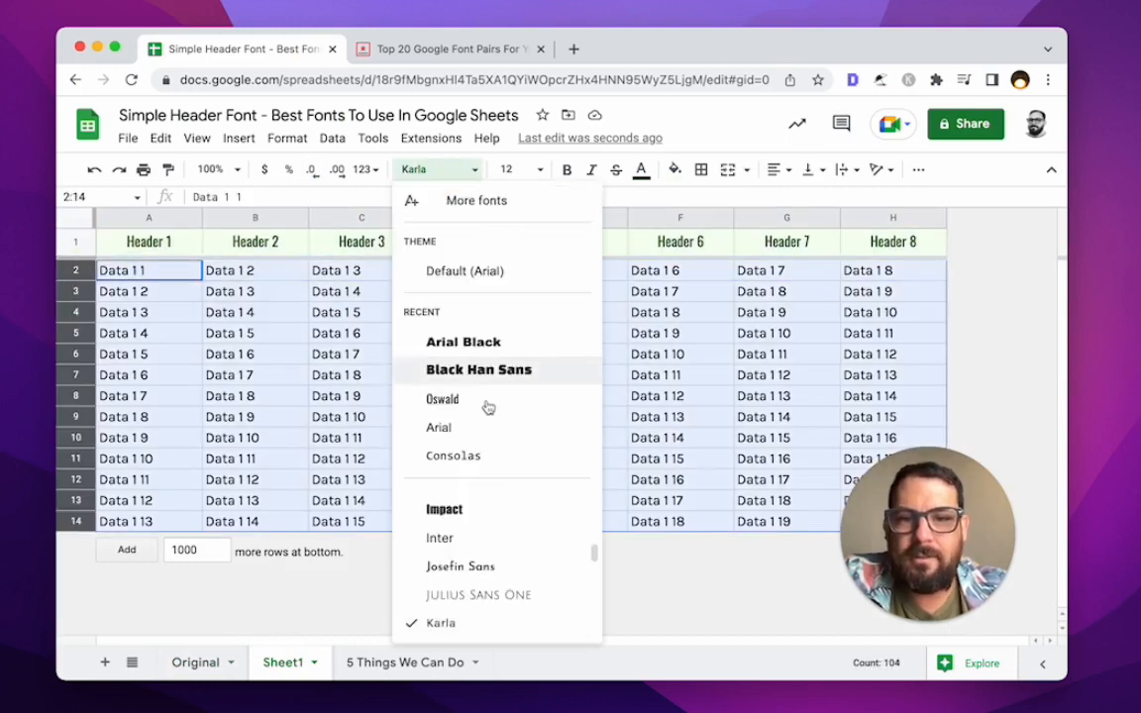
scroll(504, 598, "down", 1)
scroll(500, 590, "down", 5)
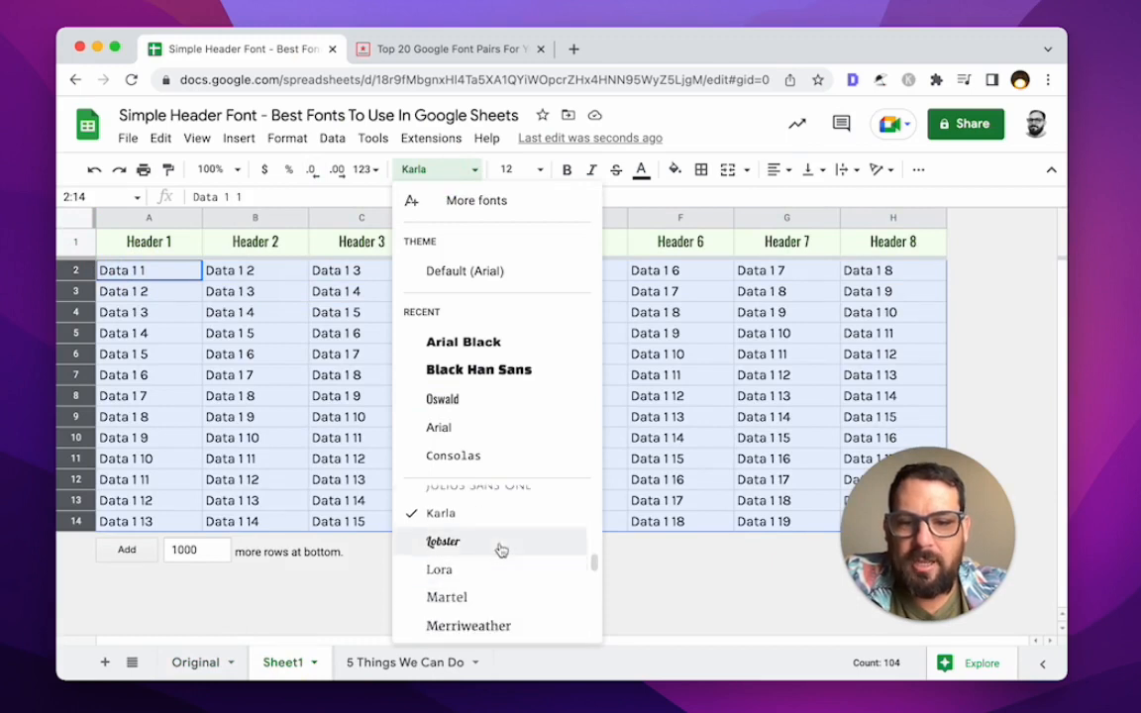
left_click(491, 571)
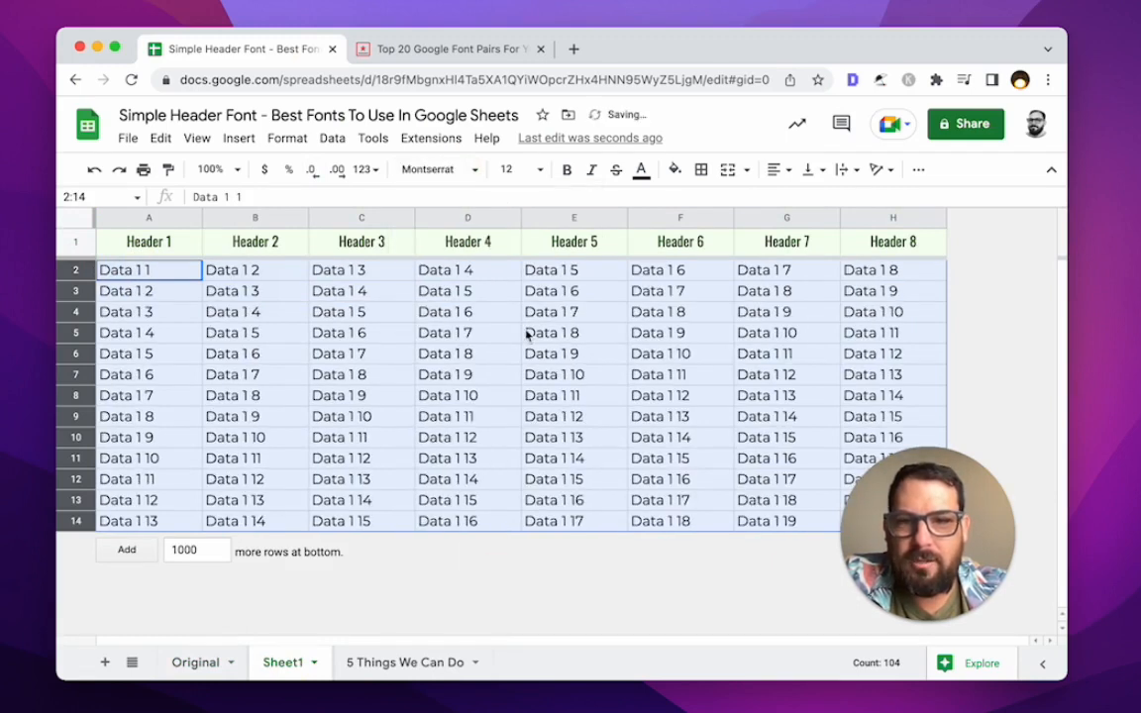
- Set the font size of data rows 2 to 14 to 14, keeping the cell contents intact
left_click(507, 169)
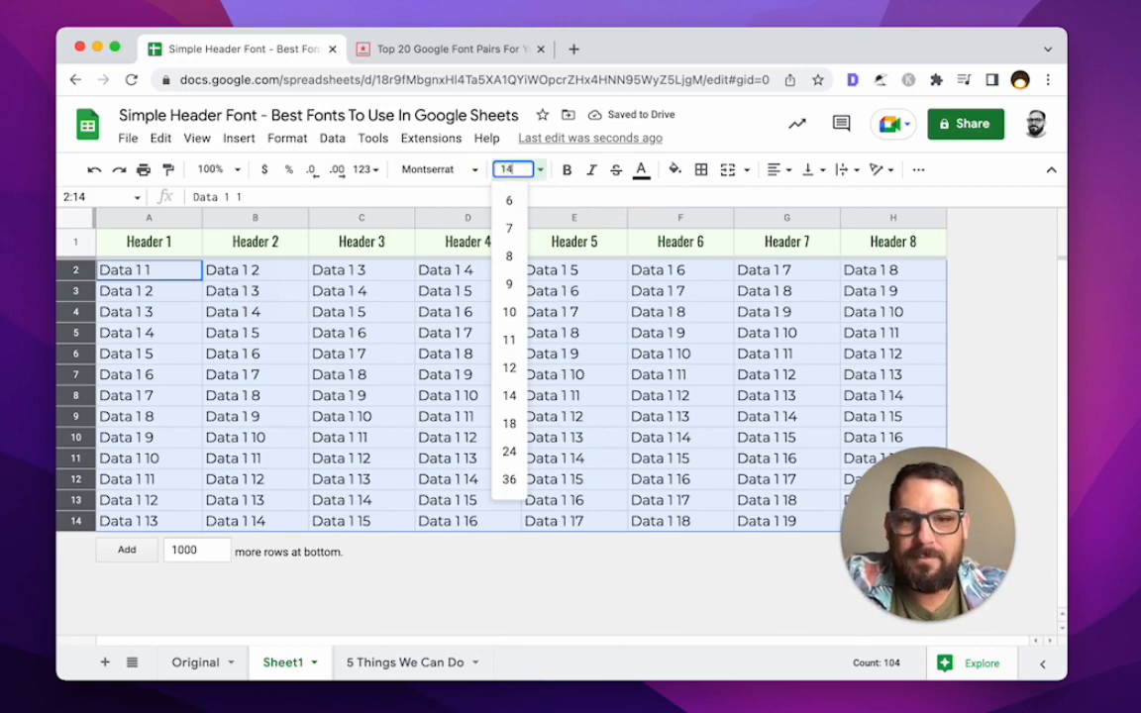
type("14")
key("Return")
type("d")
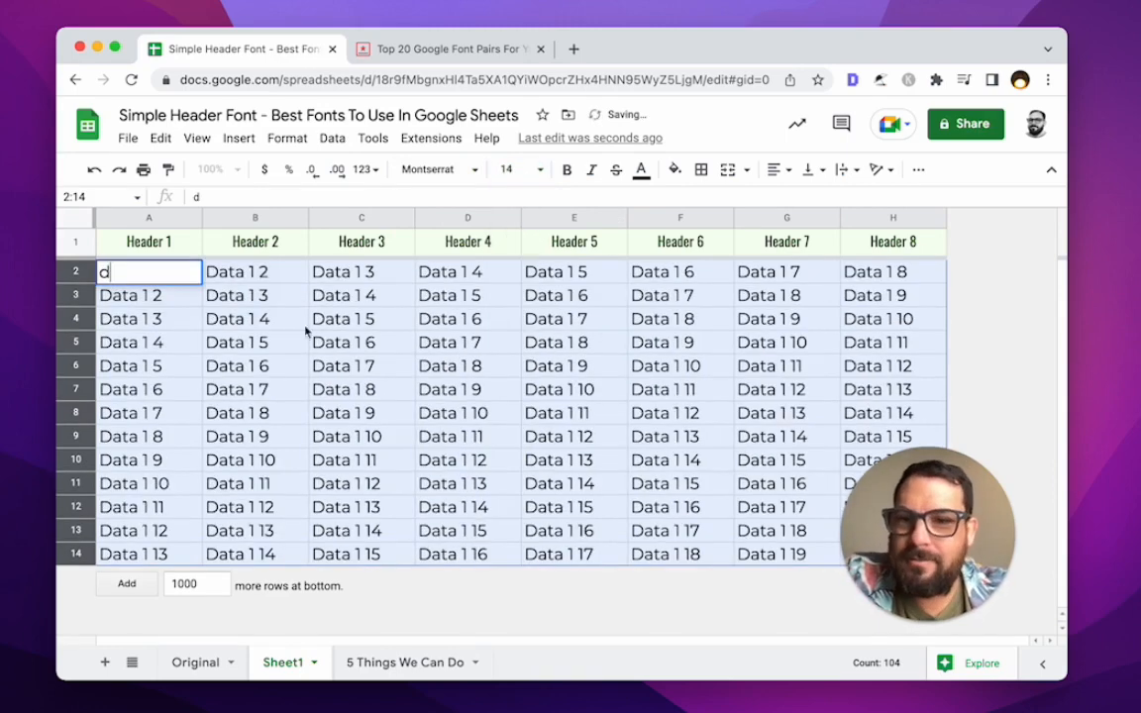
key("Escape")
left_click(213, 280)
left_click(237, 247)
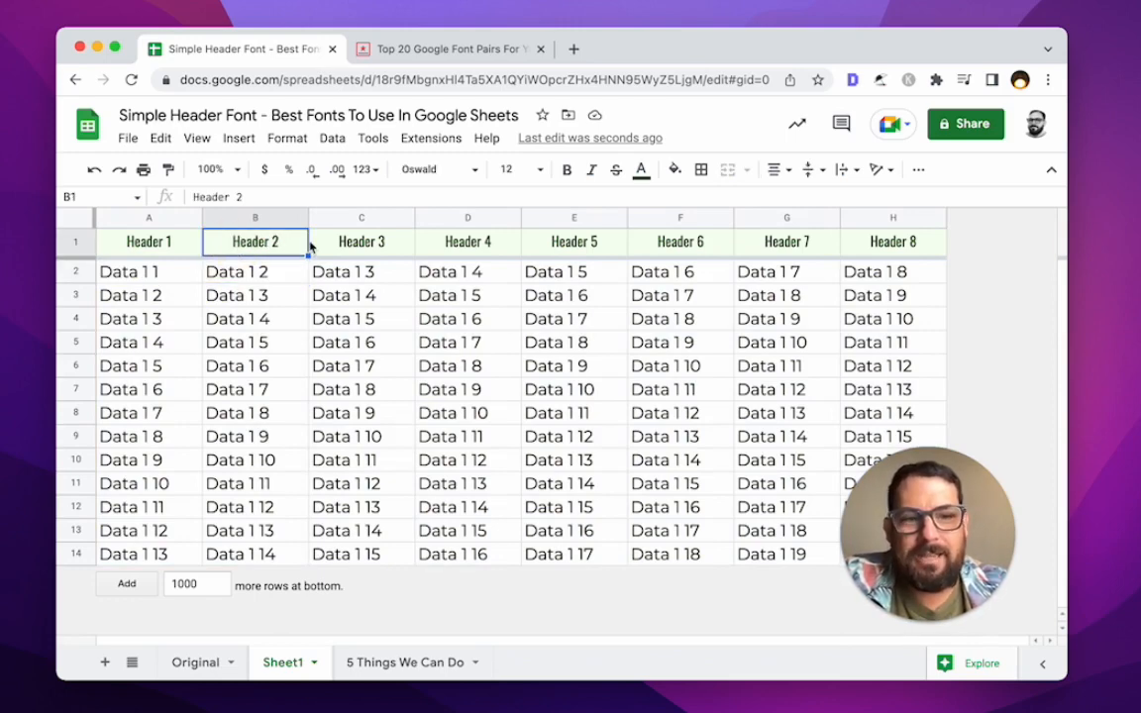
left_click(441, 250)
- Try a blue fill with white text on header cells A1:H1, and undo both colour changes
left_click_drag(158, 240, 936, 253)
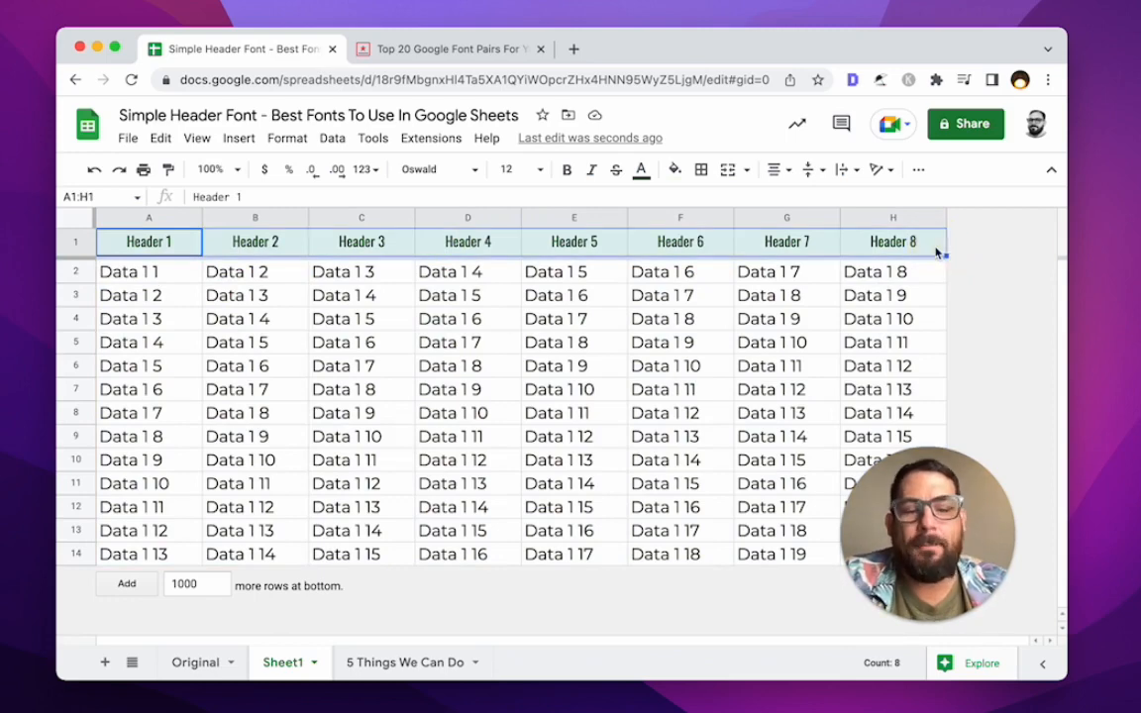
left_click(674, 170)
left_click(797, 335)
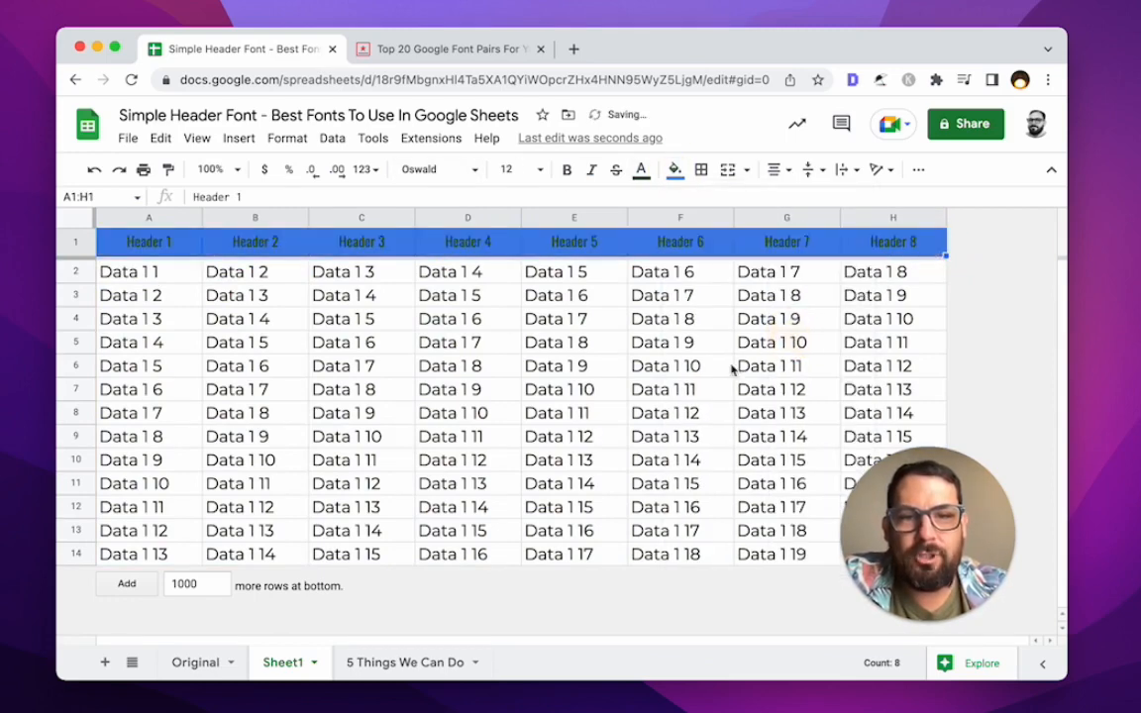
left_click(642, 171)
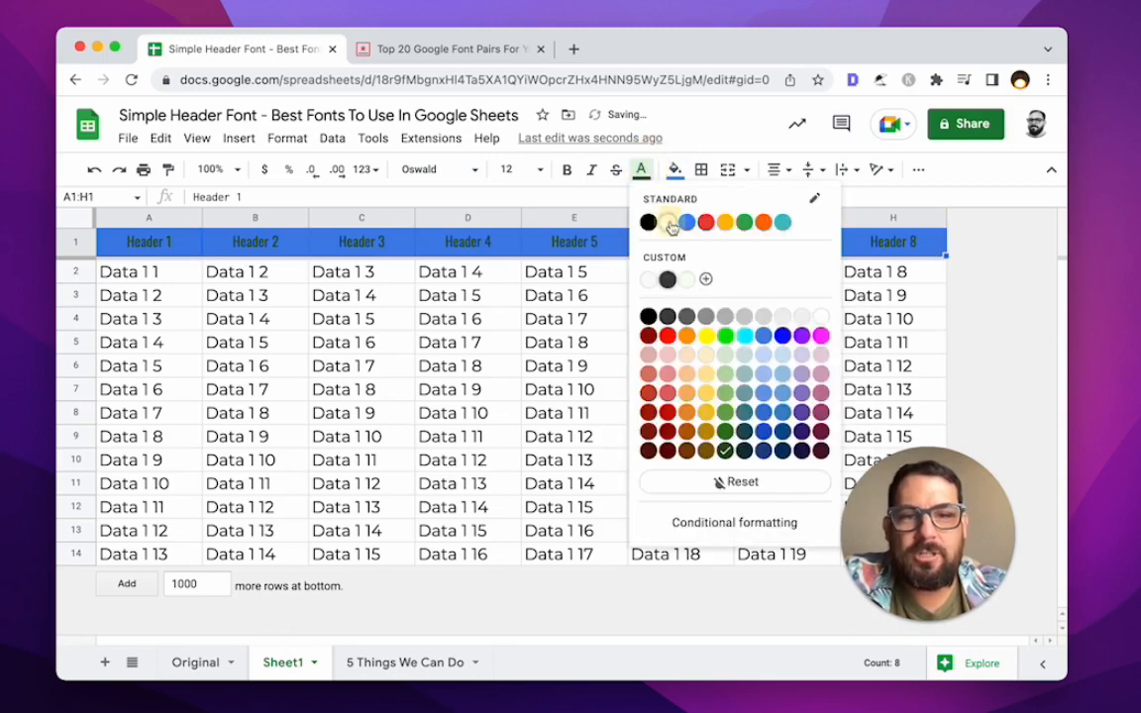
left_click(669, 224)
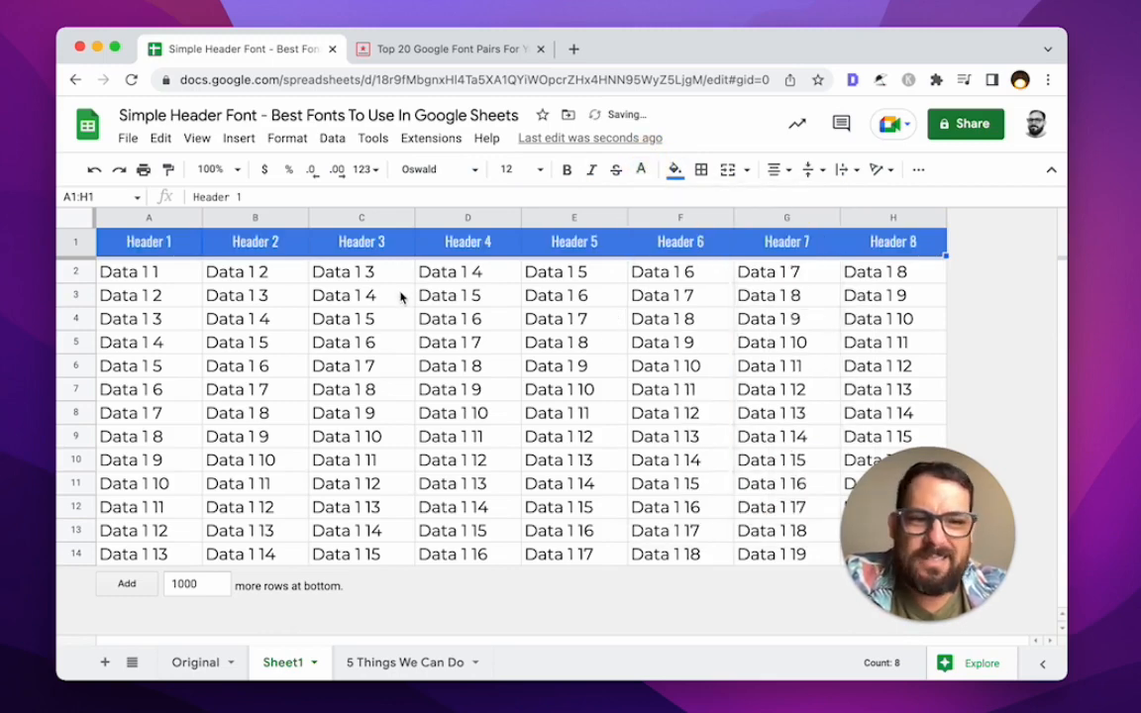
key("super+z")
key("super+z")
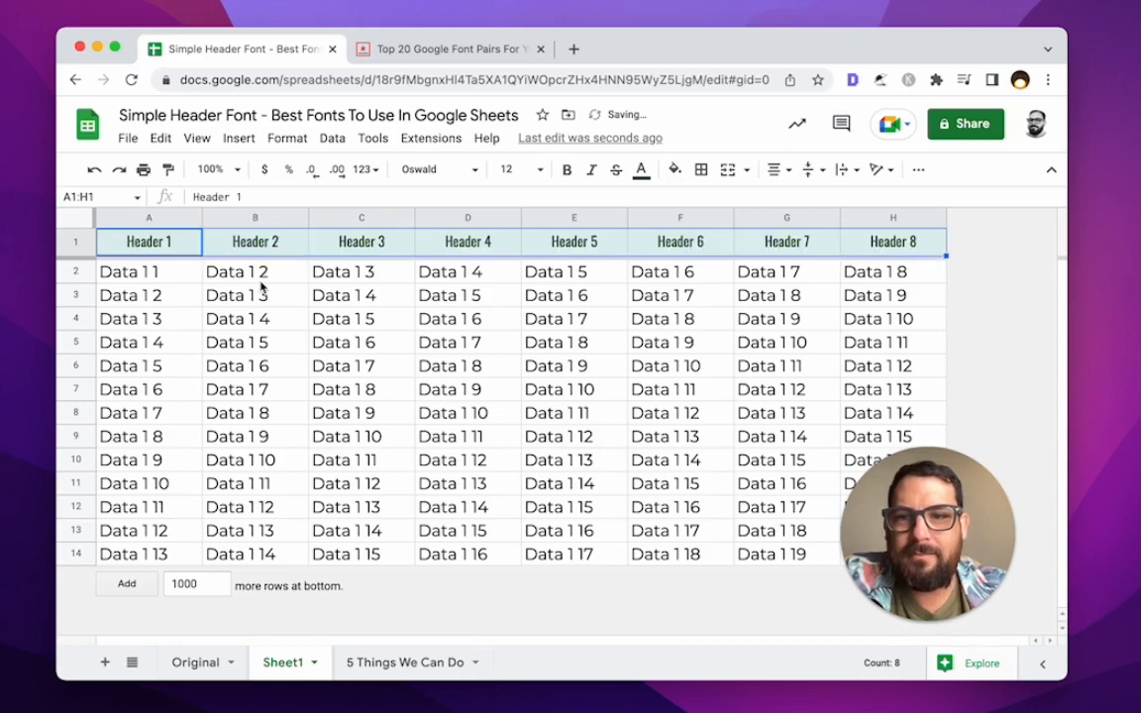
left_click(446, 249)
left_click(596, 243)
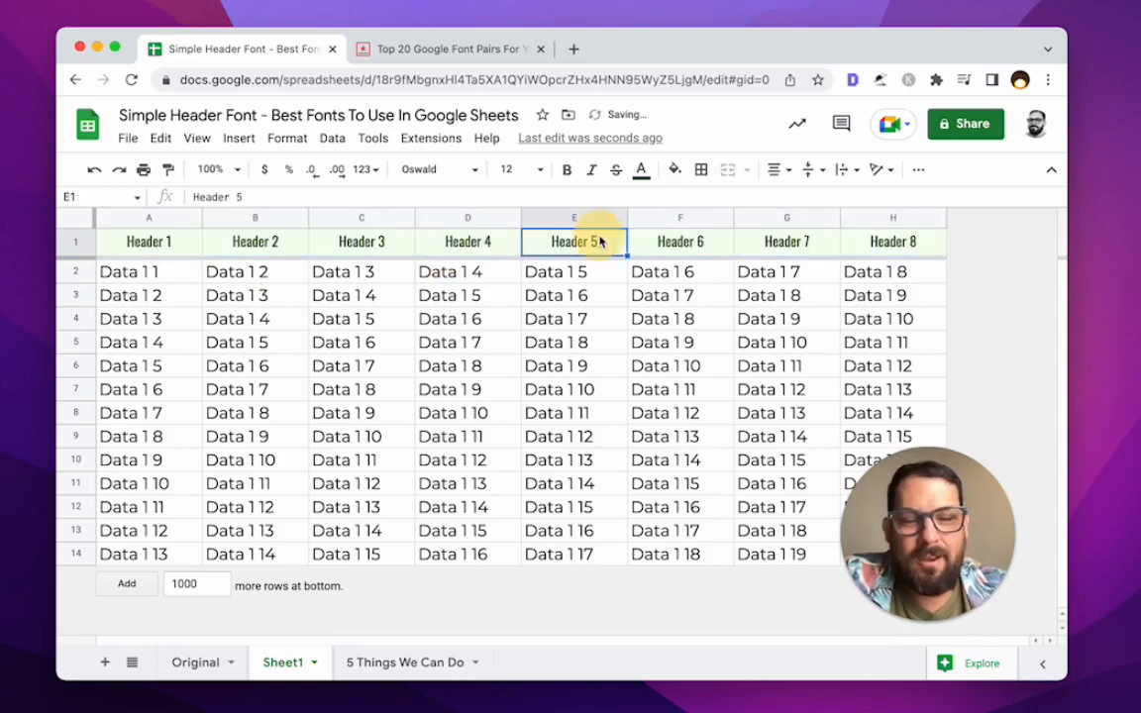
left_click(78, 247)
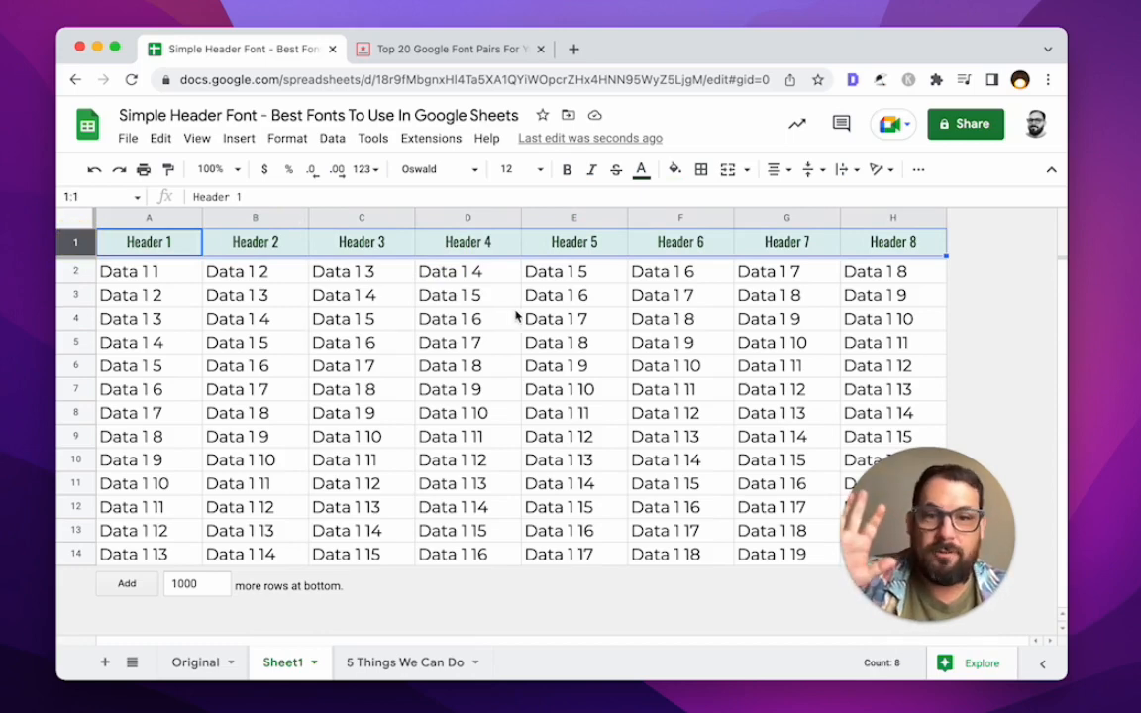
left_click(475, 293)
right_click(448, 247)
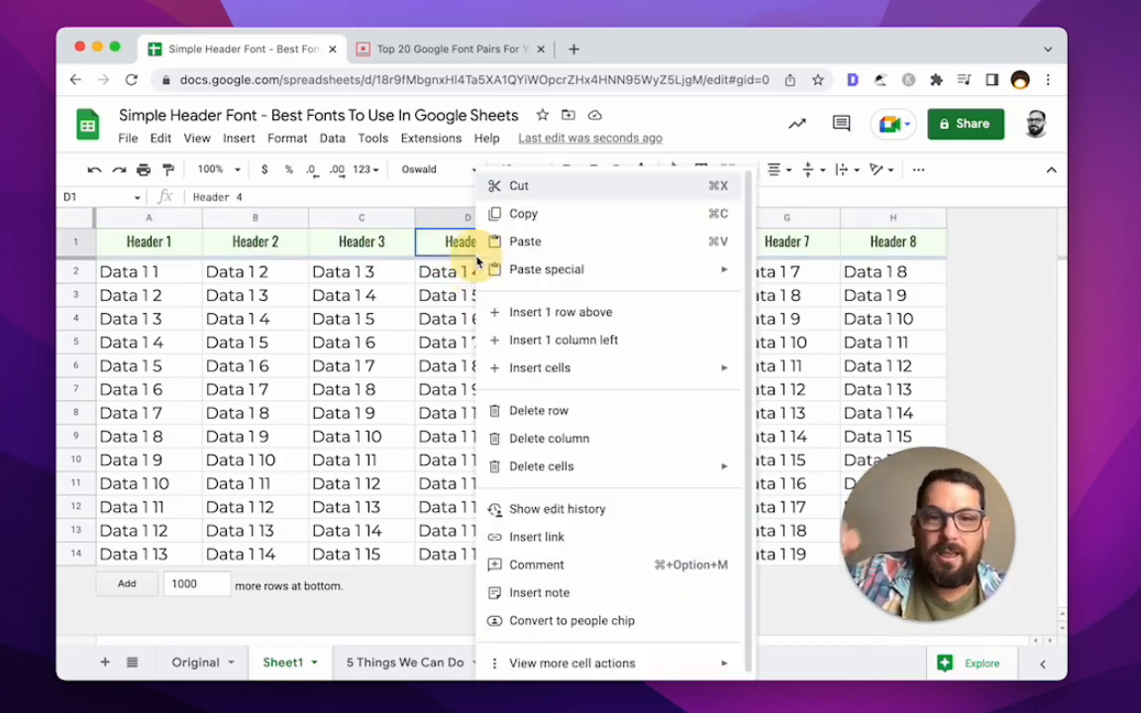
- Set the font size of header row 1 on Sheet1 to 14
left_click(447, 249)
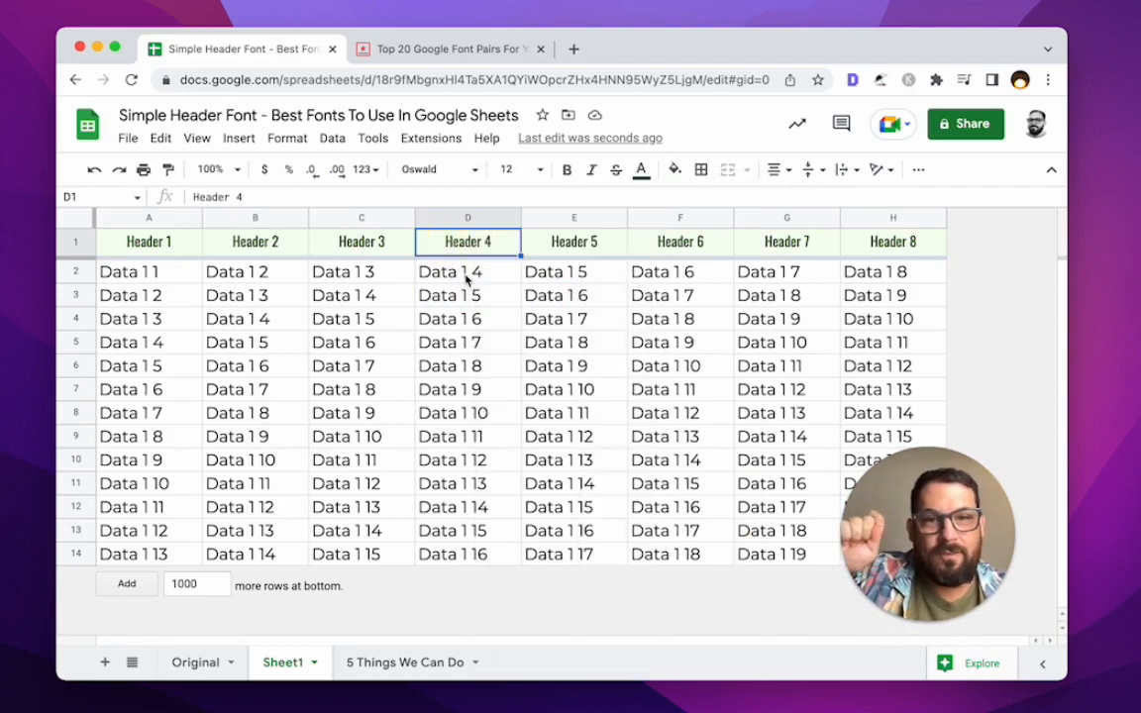
left_click(466, 277)
left_click(86, 245)
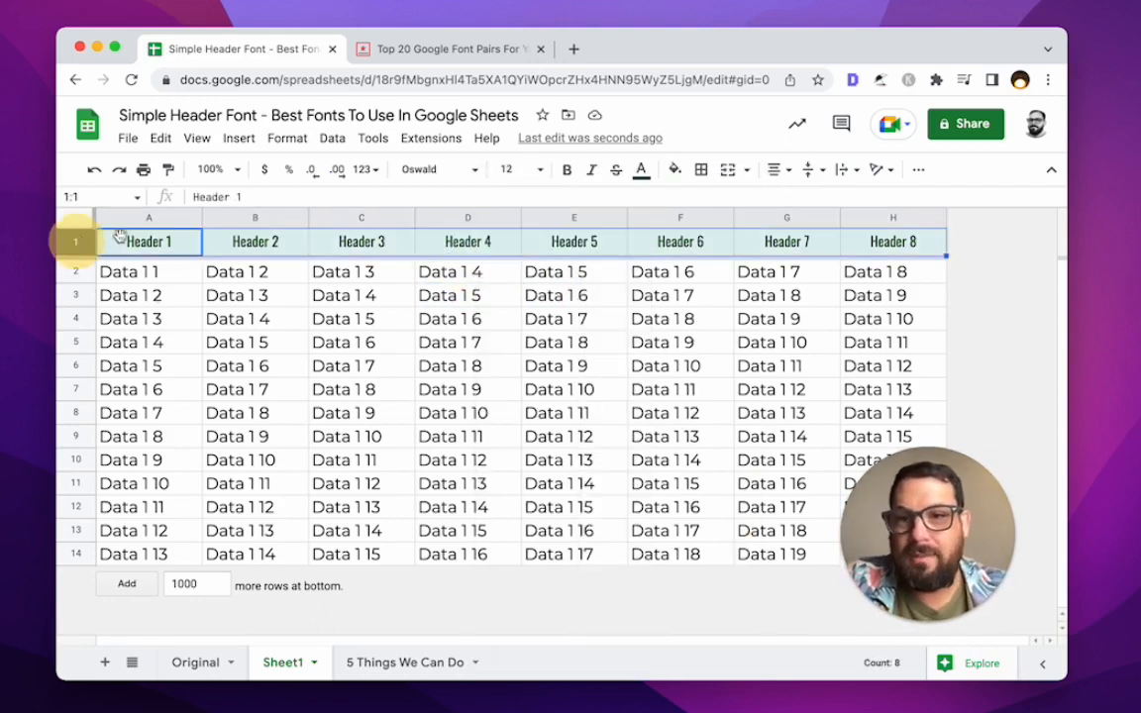
left_click(507, 169)
type("14")
key("Return")
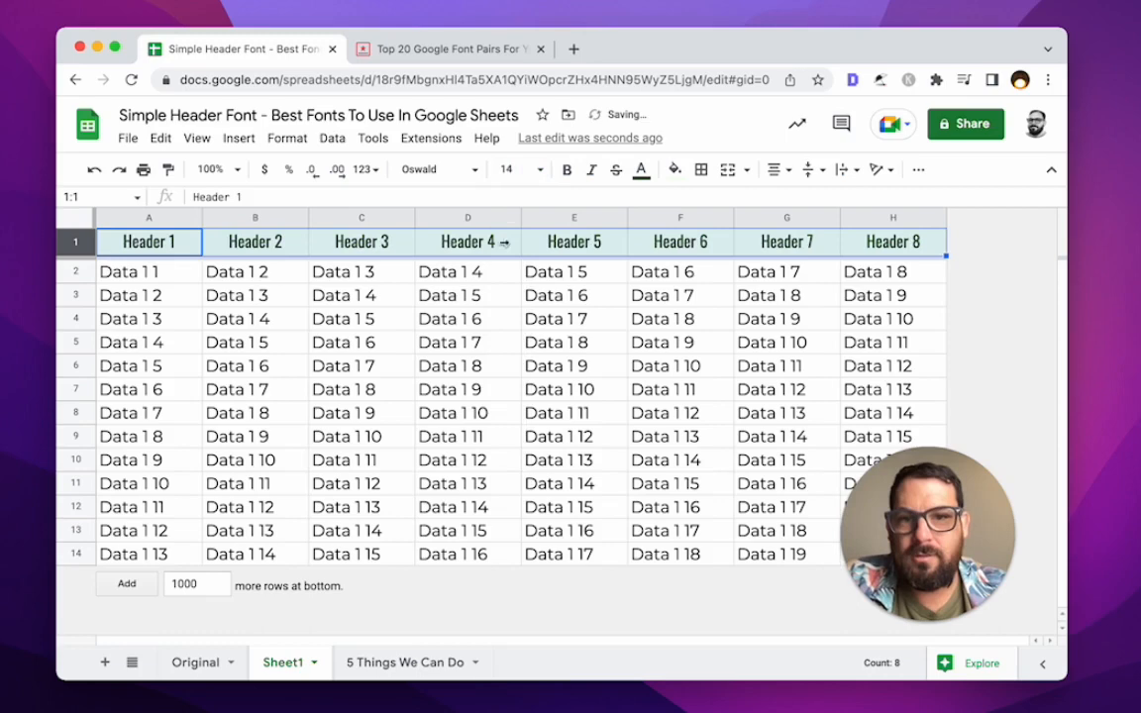
left_click(261, 271)
left_click(274, 245)
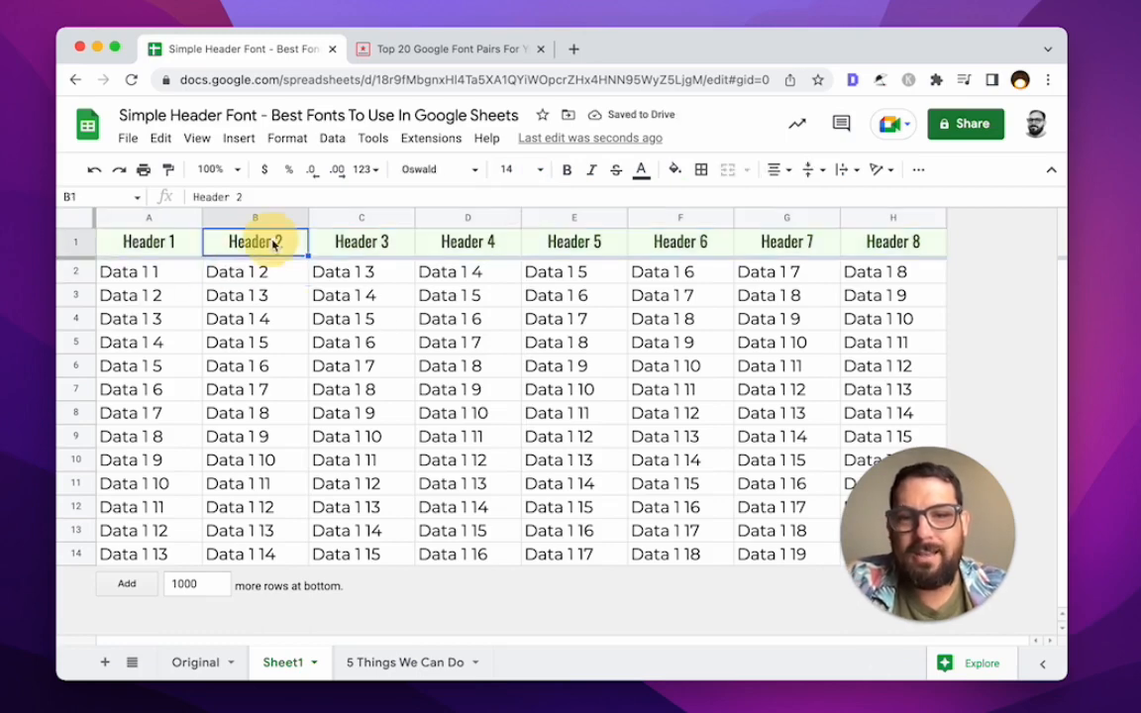
left_click(514, 273)
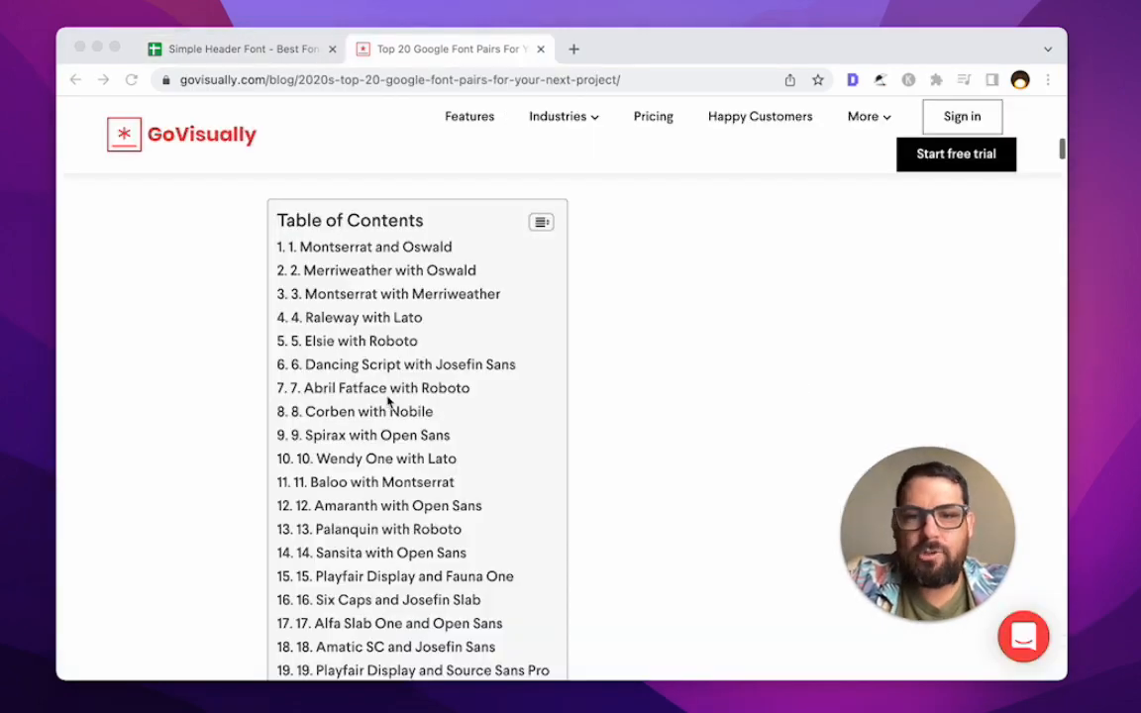
- Examine the GoVisually article's font pair samples, from Montserrat and Oswald through Elsie with Roboto
scroll(388, 400, "down", 5)
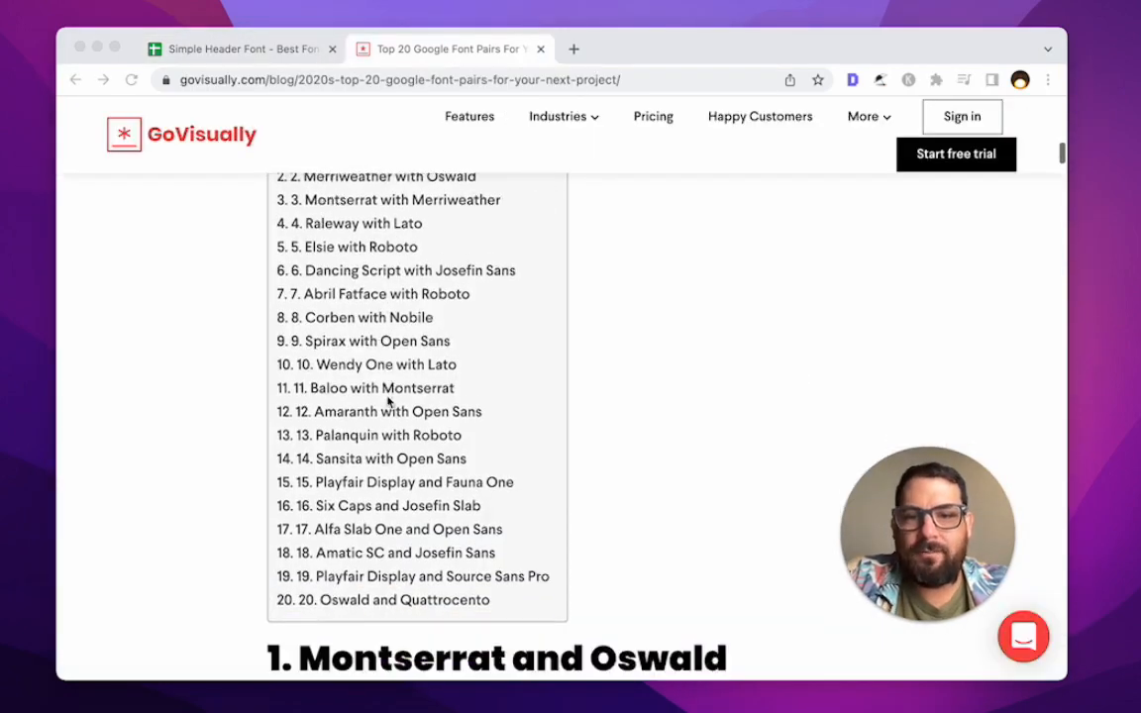
scroll(589, 402, "down", 8)
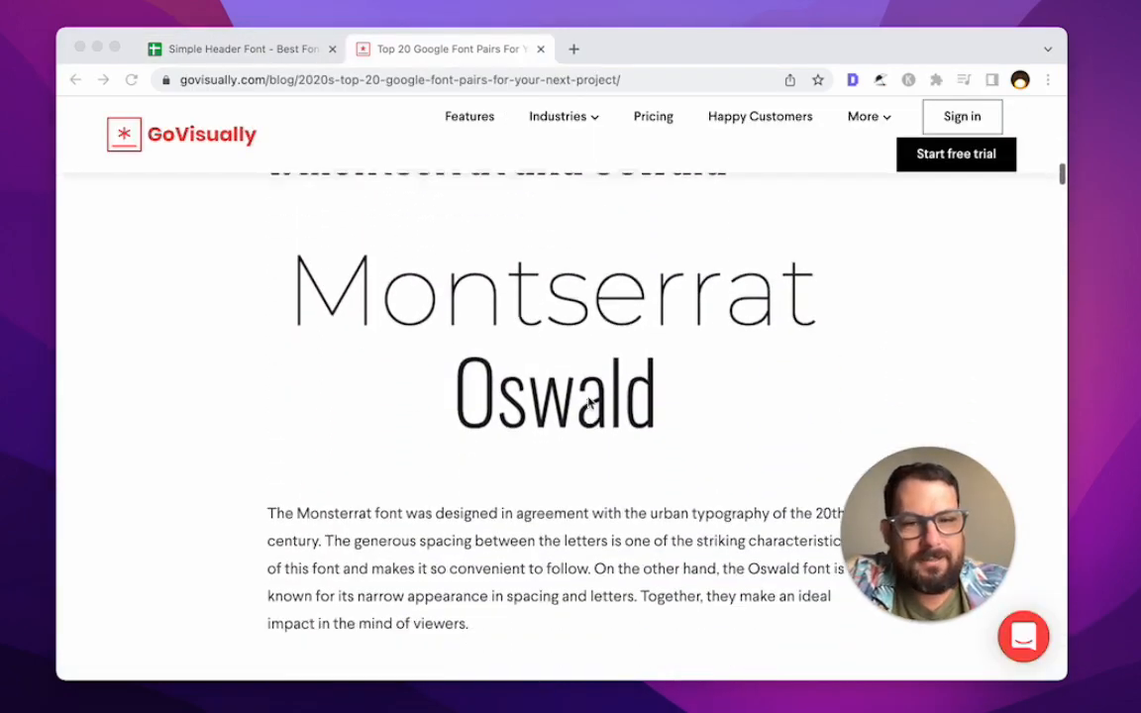
scroll(665, 386, "down", 5)
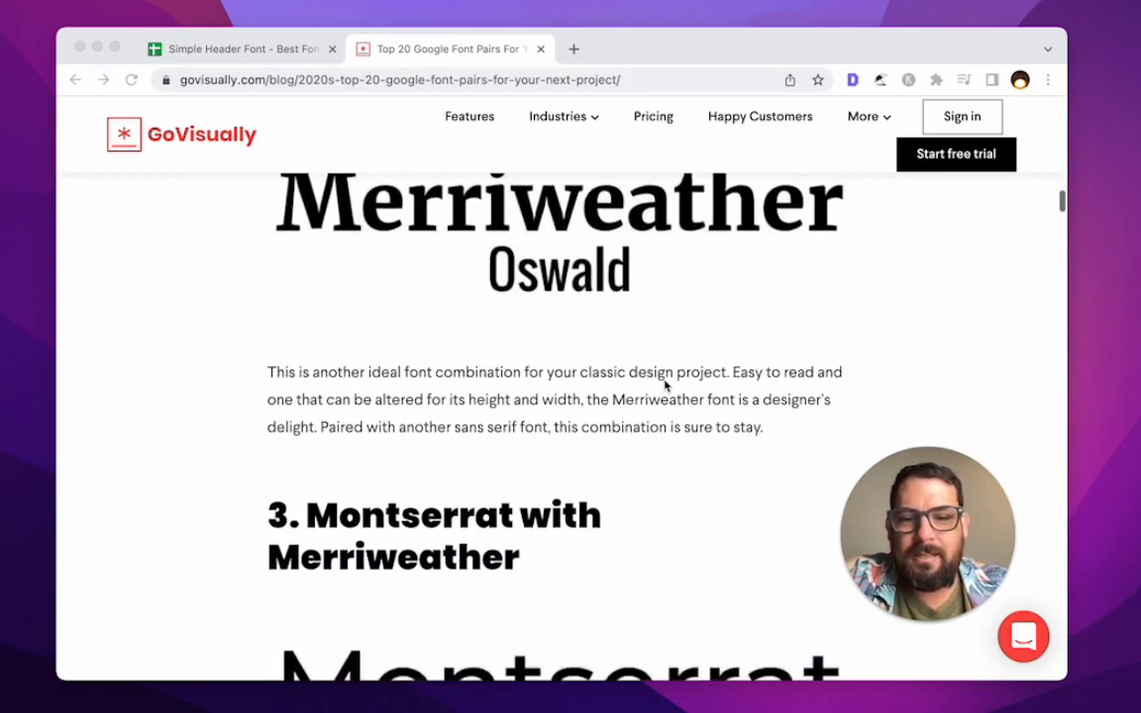
scroll(649, 385, "down", 2)
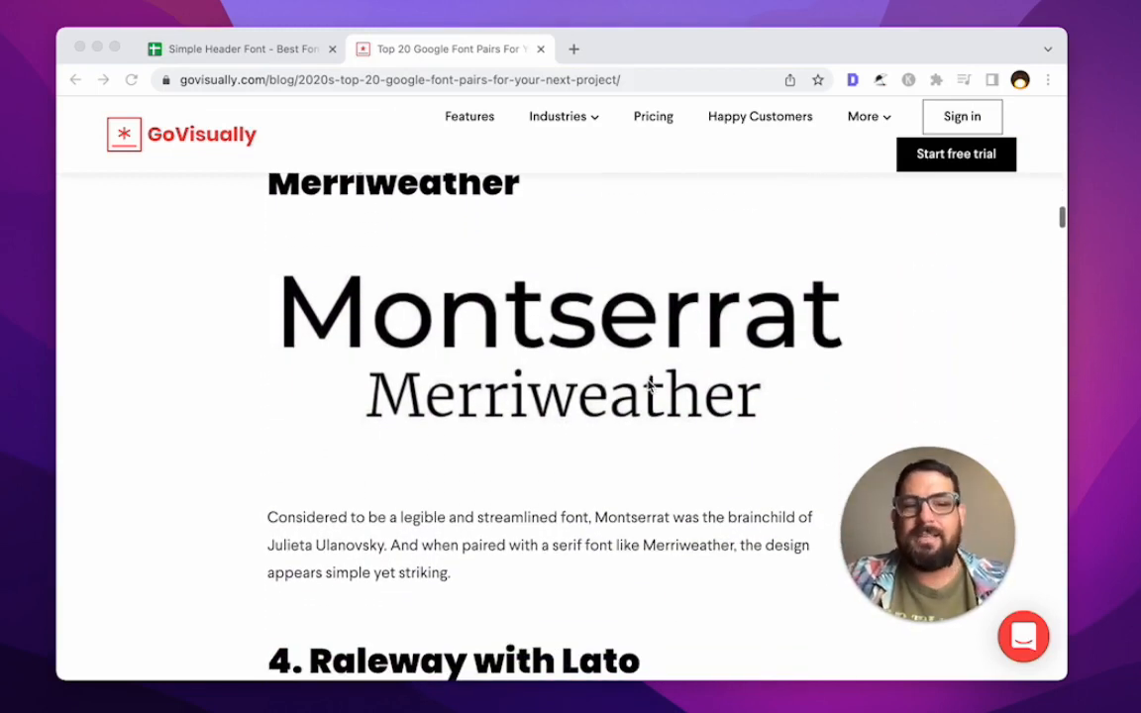
scroll(649, 385, "down", 2)
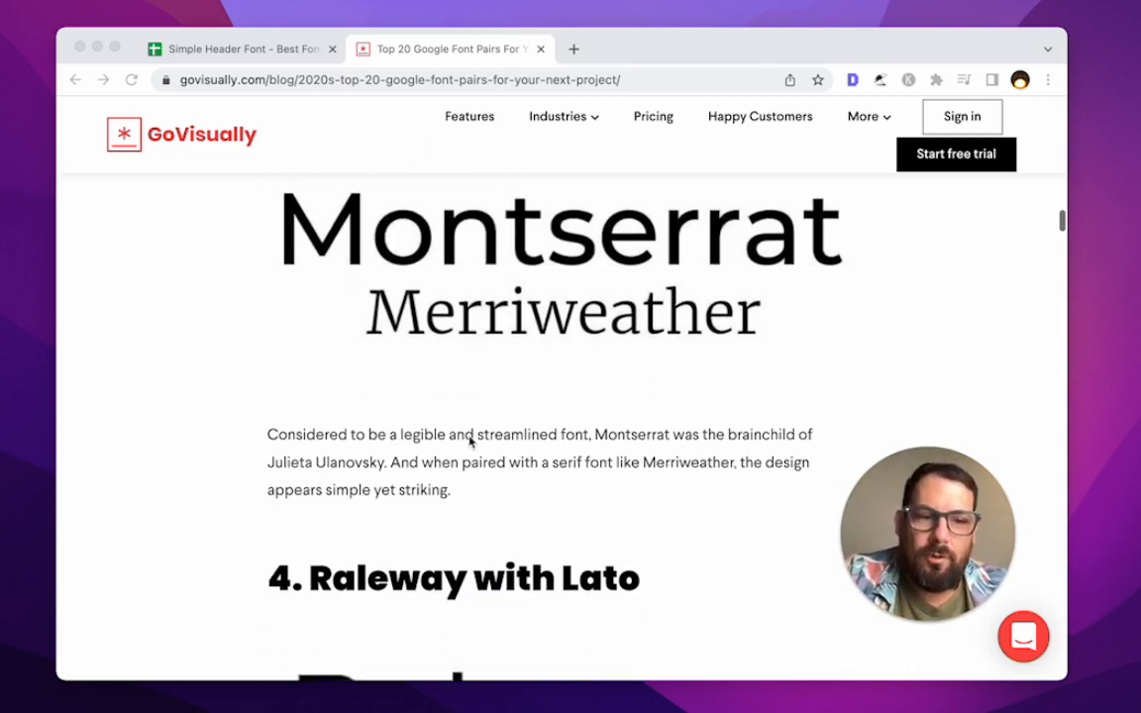
left_click(281, 51)
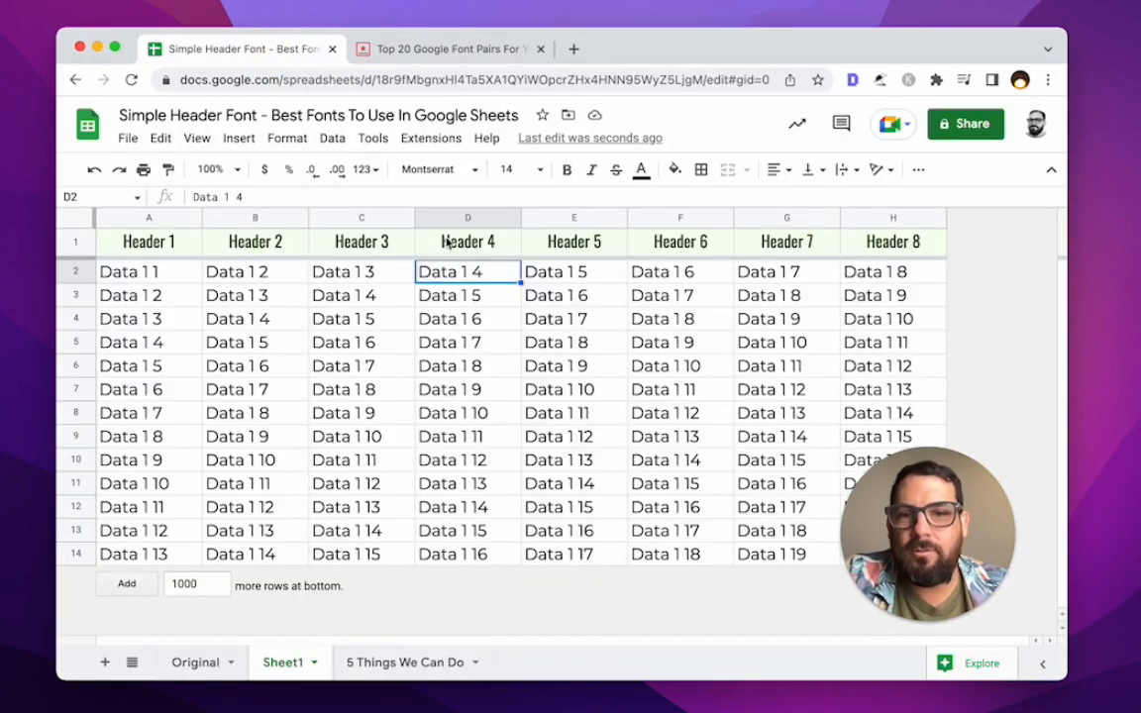
left_click(441, 171)
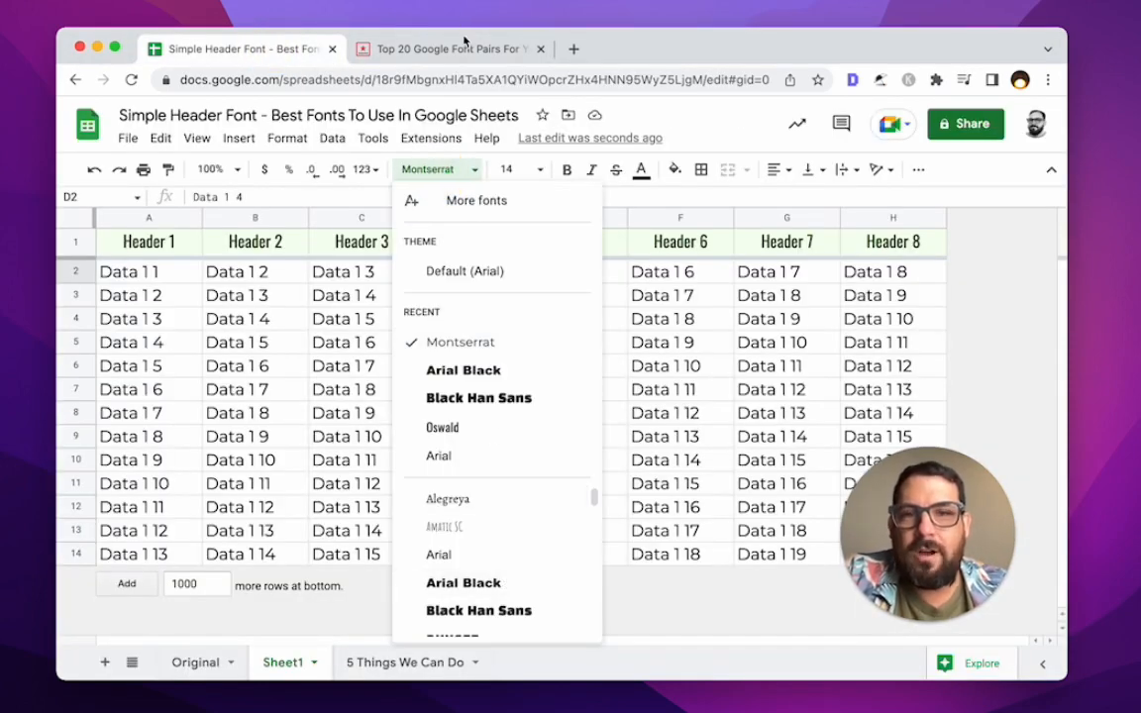
left_click(464, 47)
scroll(500, 297, "down", 3)
scroll(504, 308, "down", 15)
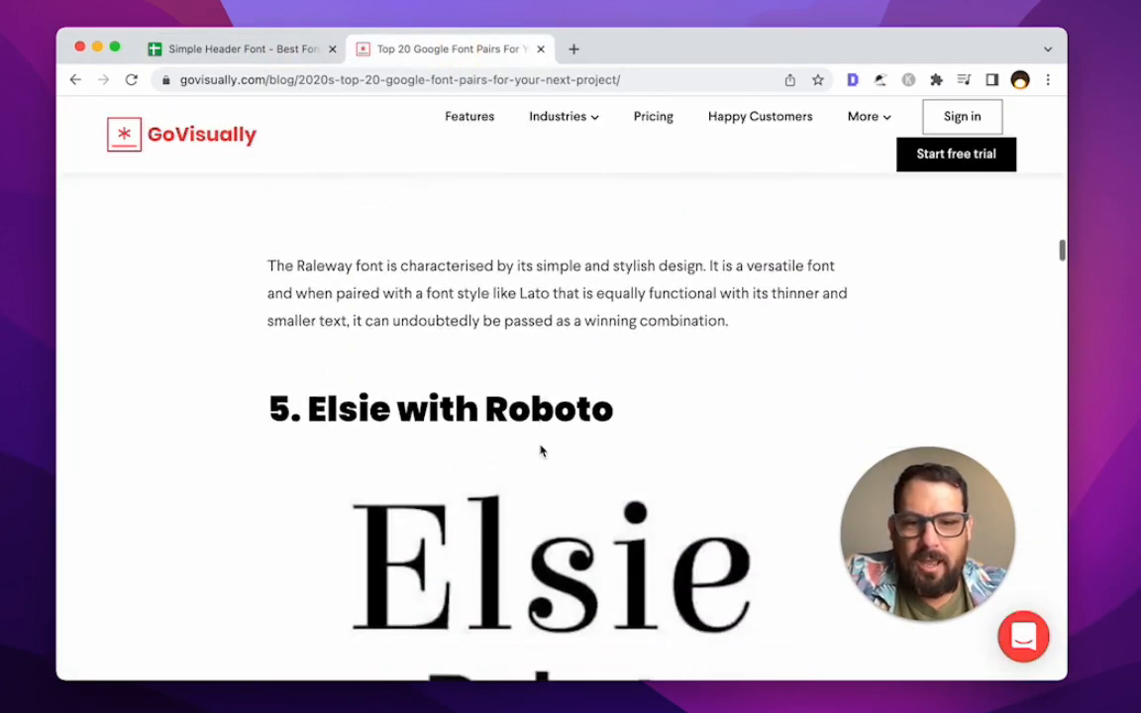
scroll(406, 365, "up", 1)
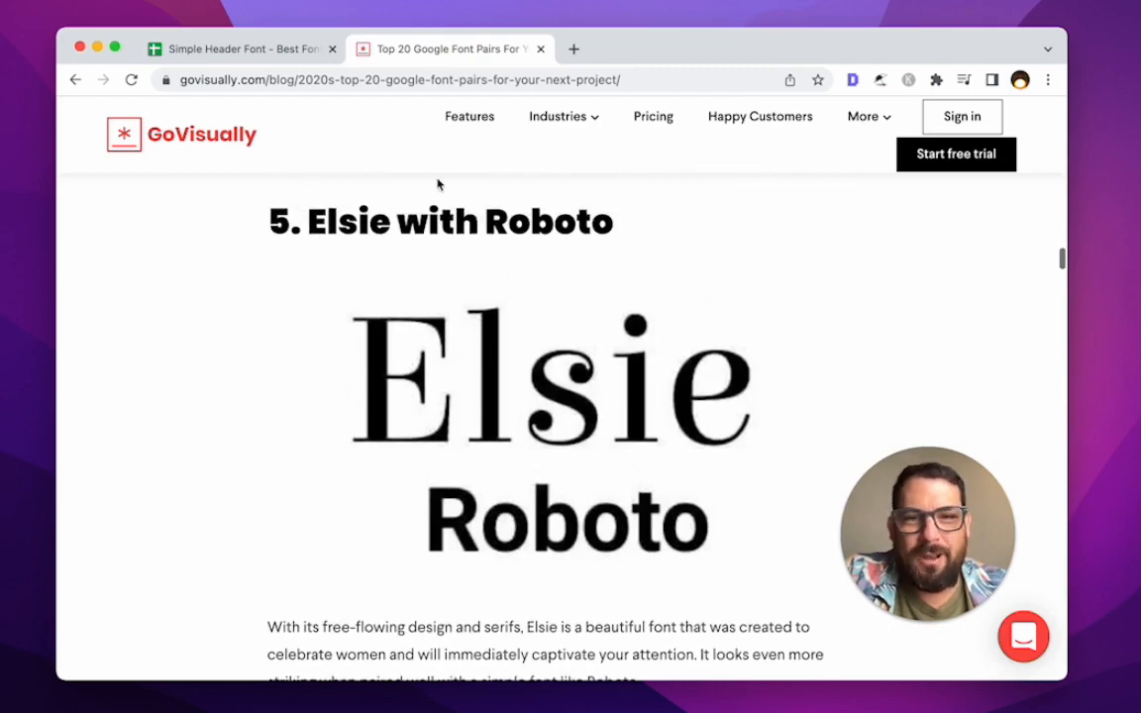
- Switch back to the spreadsheet, duplicate Sheet1 and rename the copy Elsie
left_click(272, 46)
left_click(69, 216)
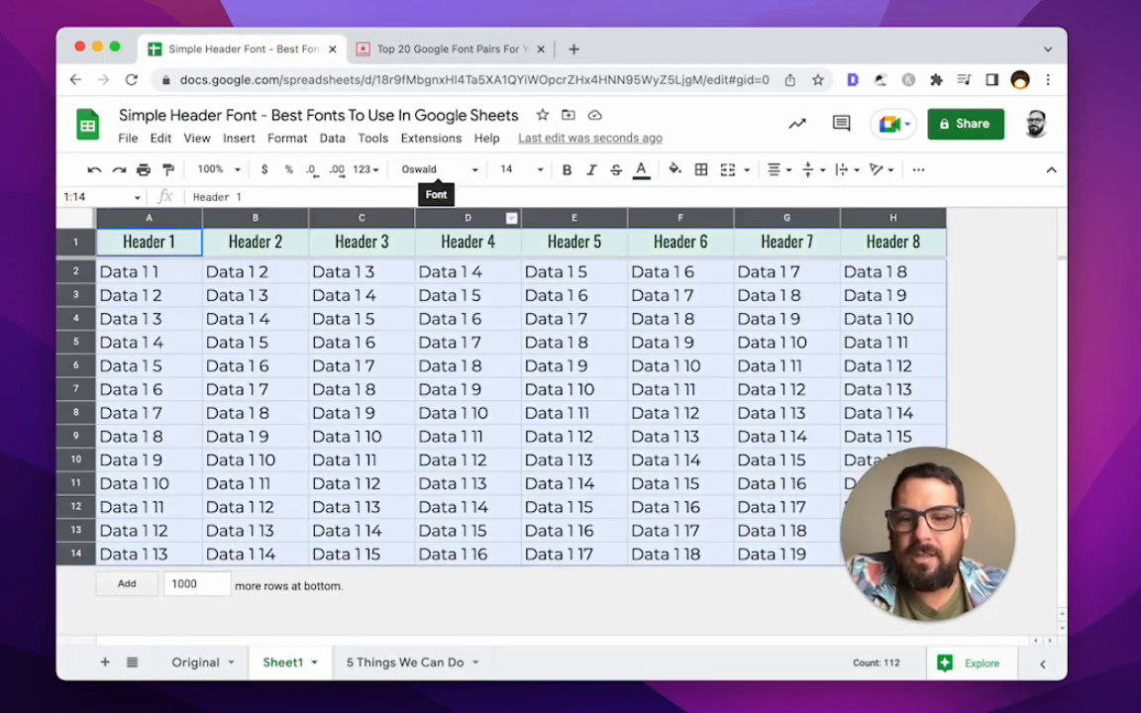
left_click(316, 663)
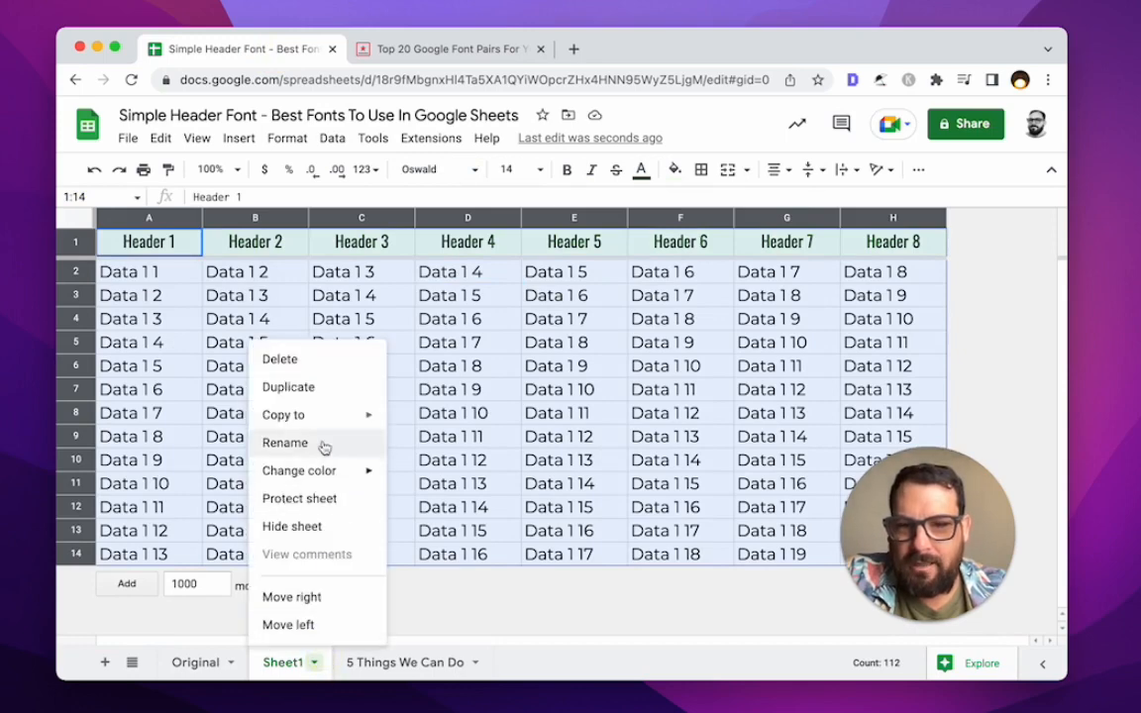
left_click(315, 388)
double_click(369, 663)
type("Elsie")
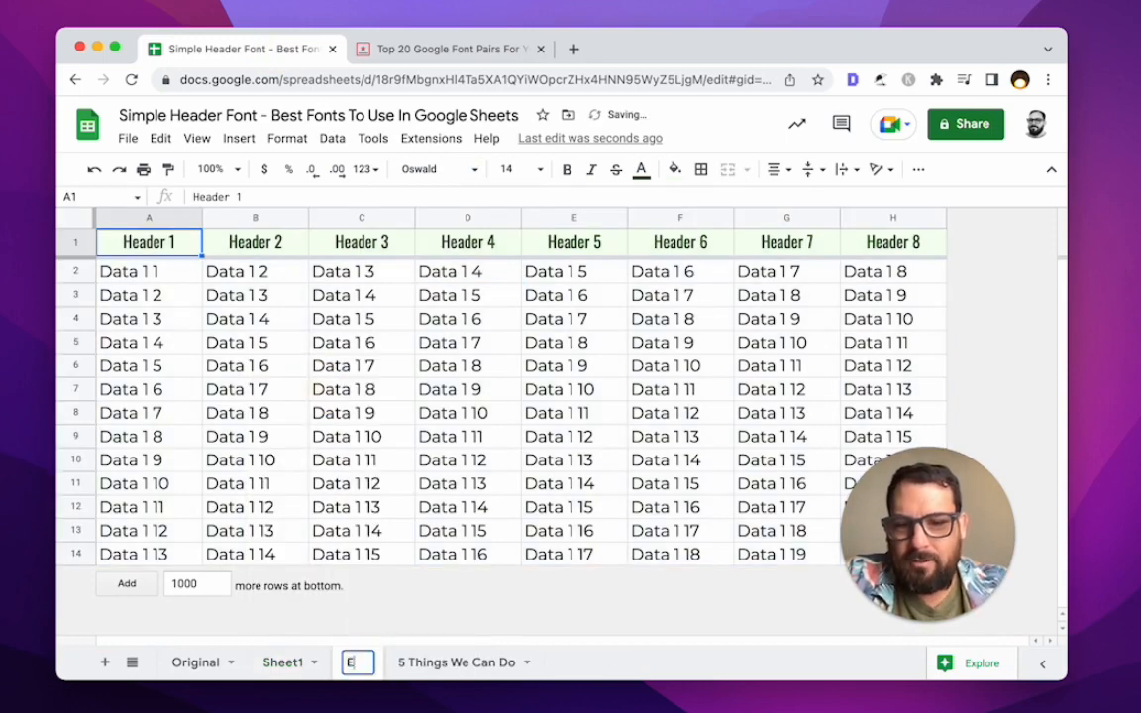
key("Return")
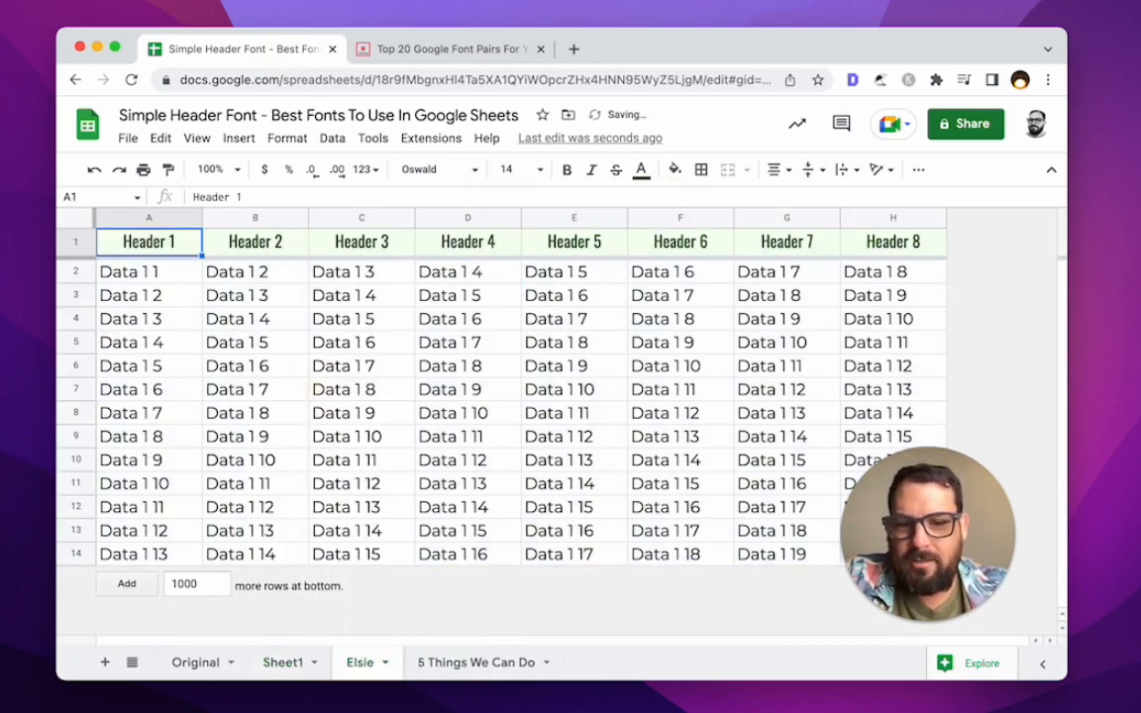
- Change the font of all cells on the Elsie sheet to Roboto
left_click(77, 216)
left_click(436, 169)
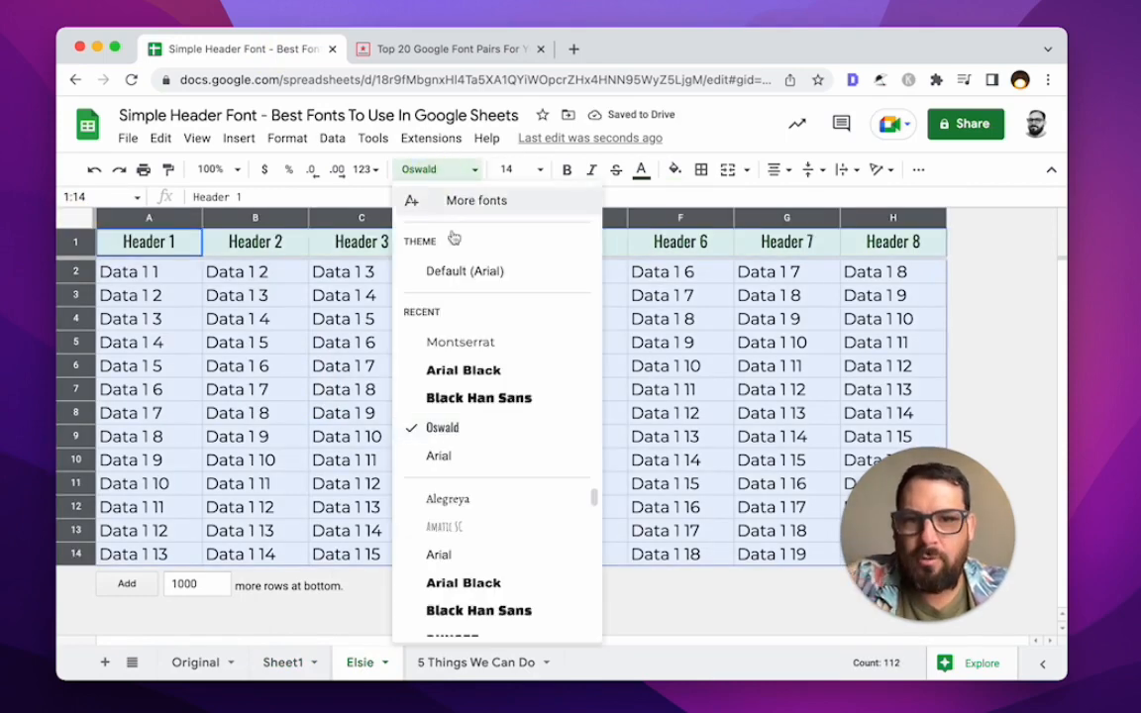
scroll(501, 557, "down", 10)
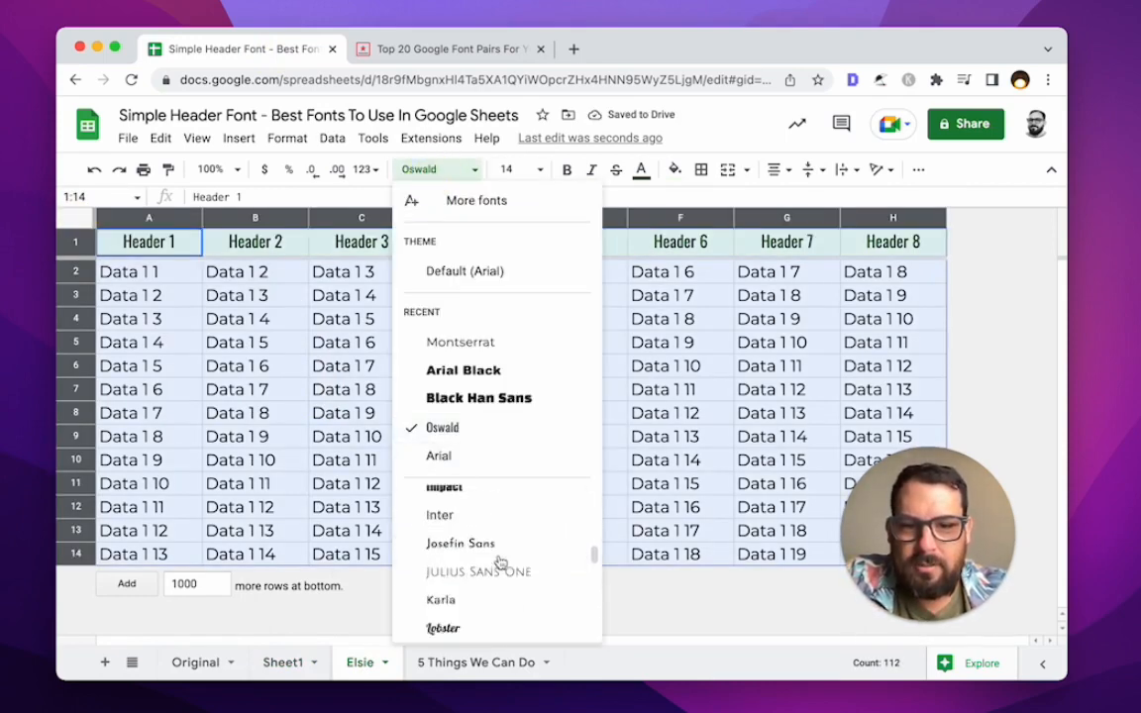
scroll(500, 562, "down", 8)
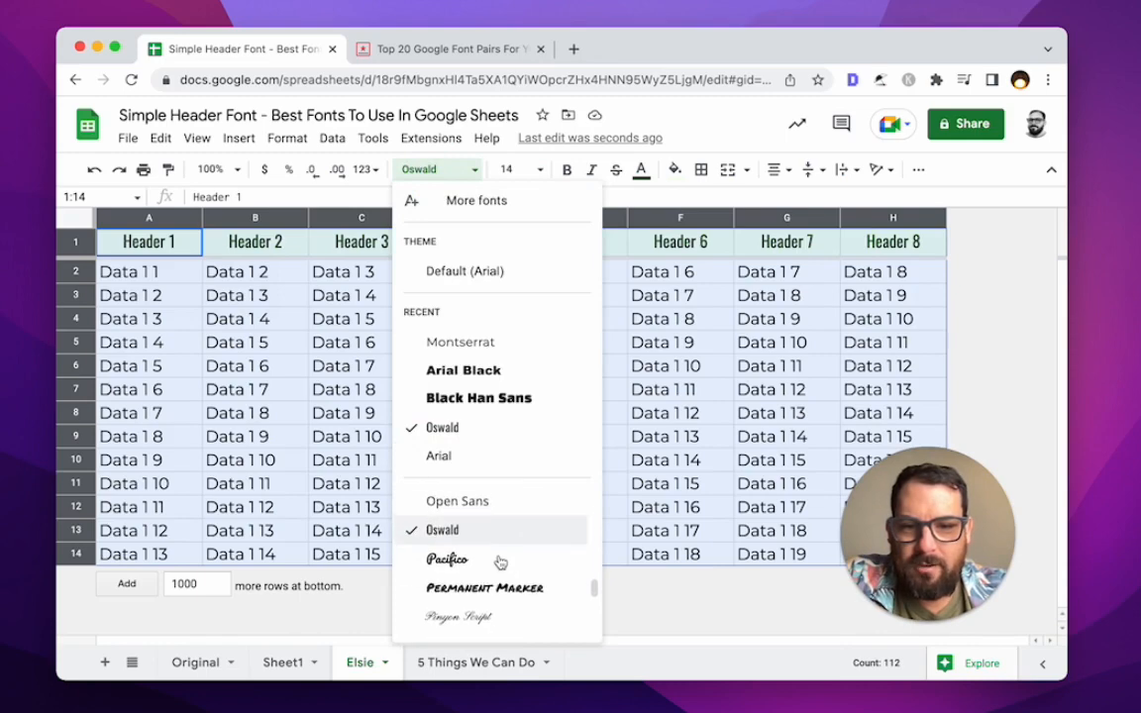
scroll(495, 561, "down", 5)
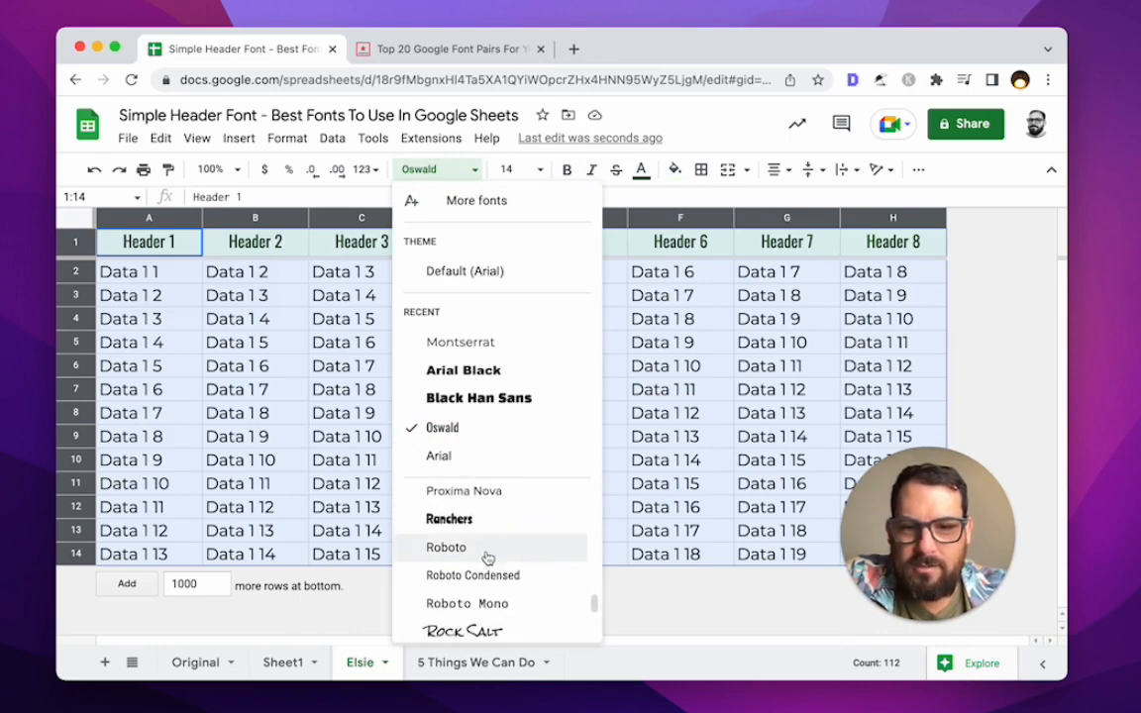
left_click(445, 548)
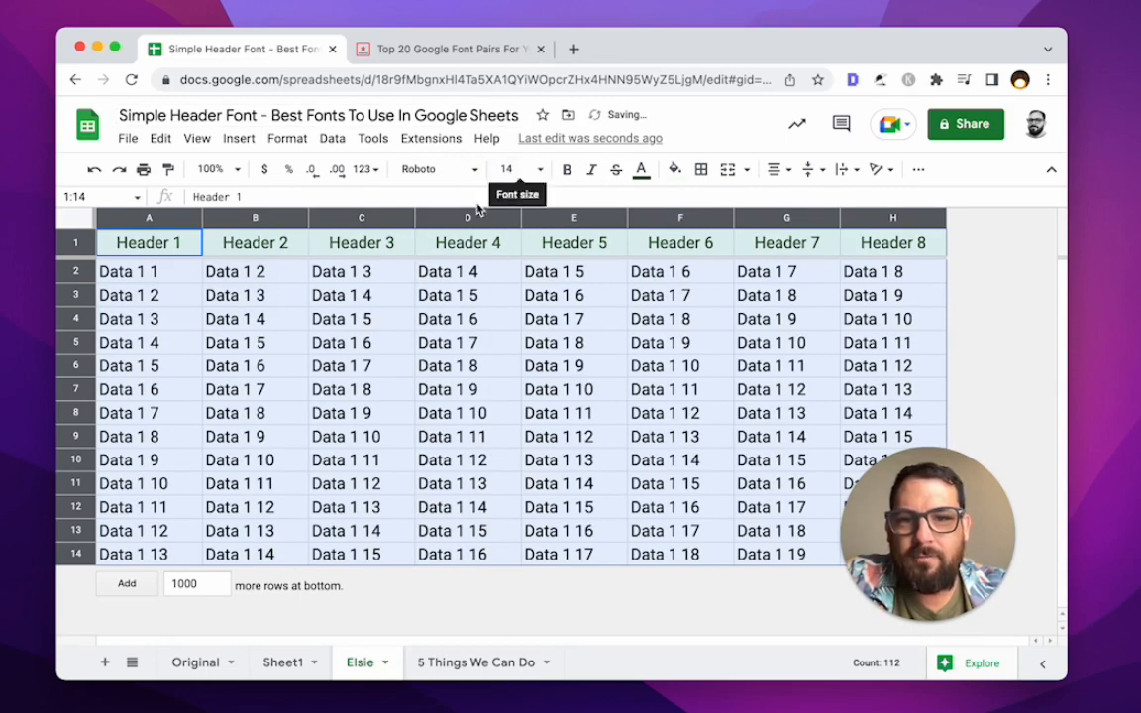
- Find the Elsie font in the additional fonts catalogue and apply it to header row 1 of the Elsie sheet
left_click(78, 241)
left_click(433, 170)
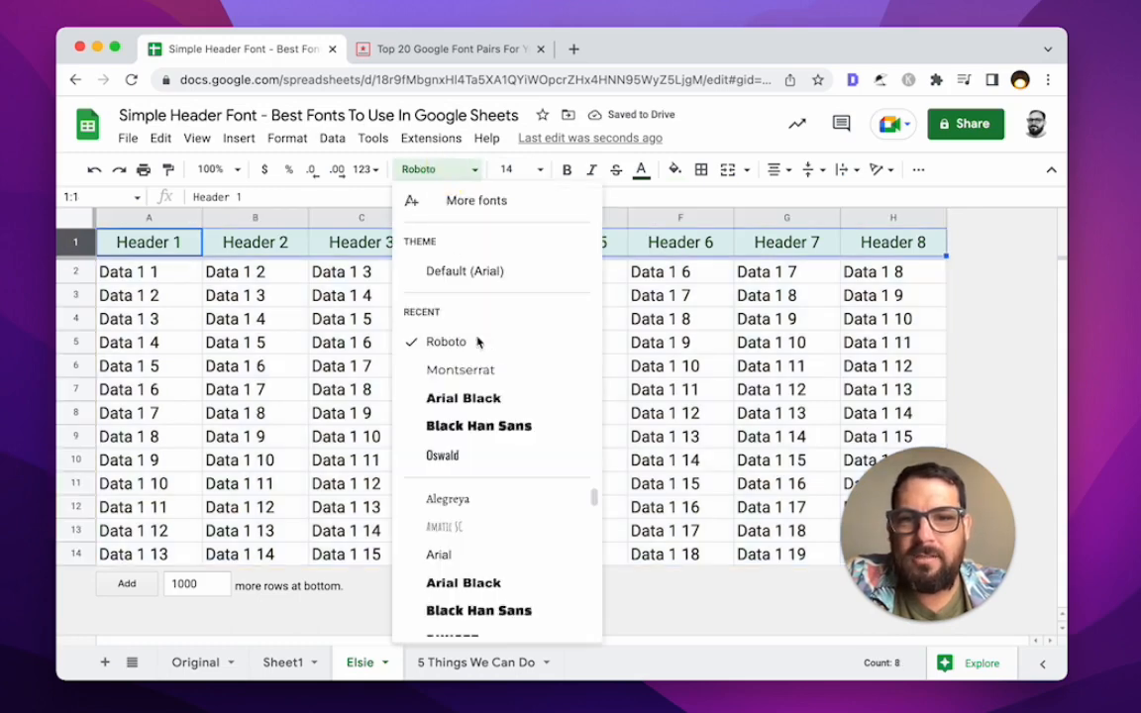
scroll(505, 544, "down", 5)
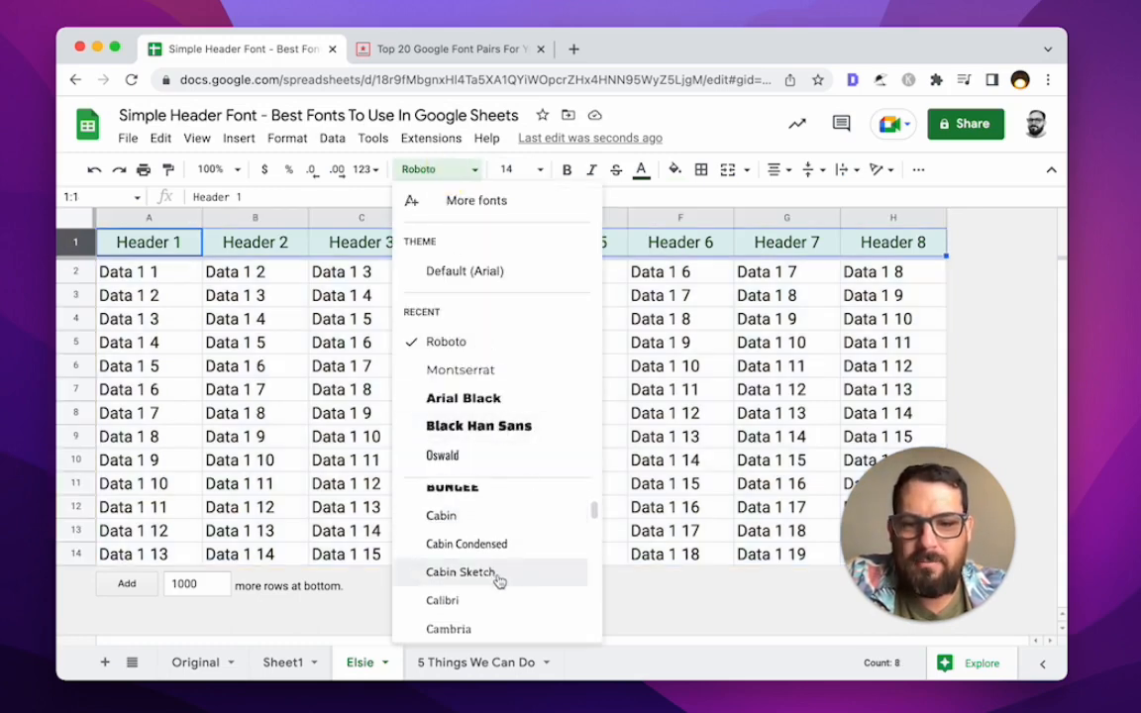
scroll(500, 582, "down", 4)
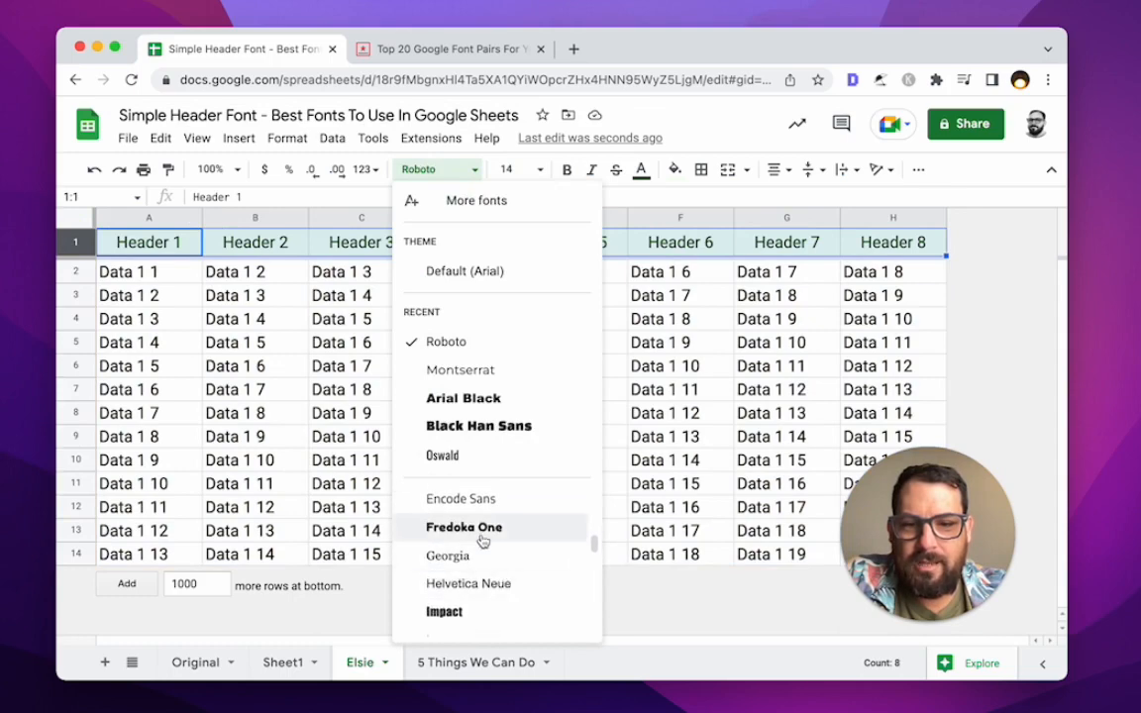
left_click(466, 200)
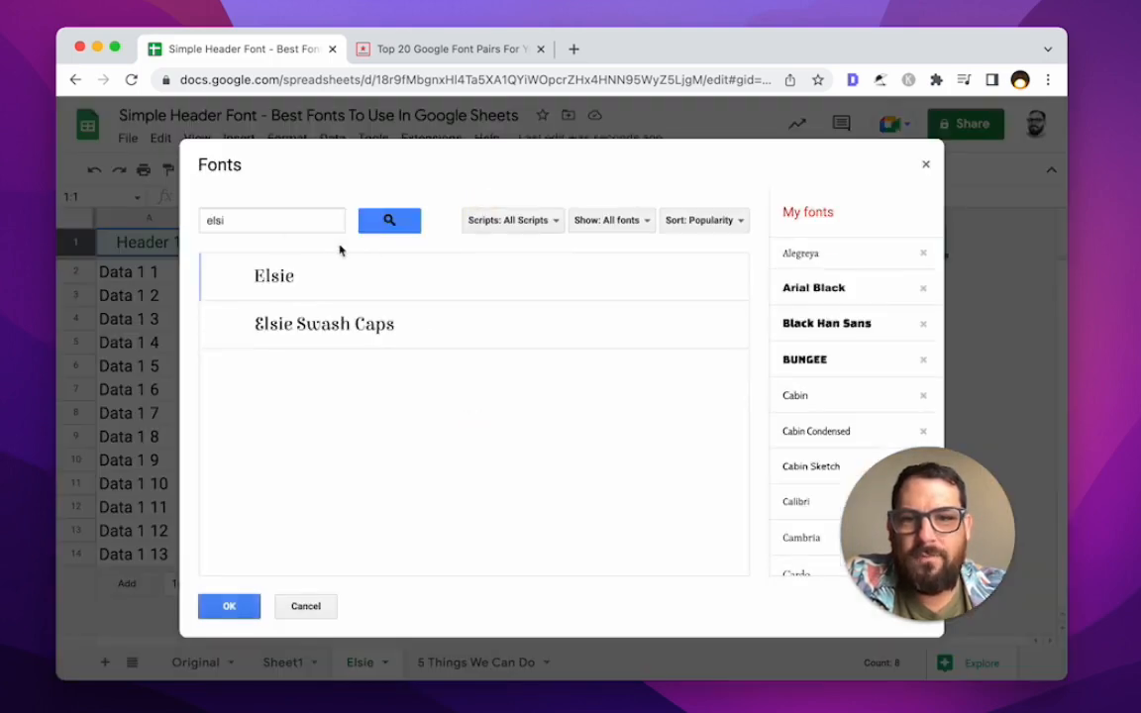
left_click(270, 218)
key("BackSpace")
type("e")
key("BackSpace")
key("BackSpace")
key("BackSpace")
key("BackSpace")
type("e")
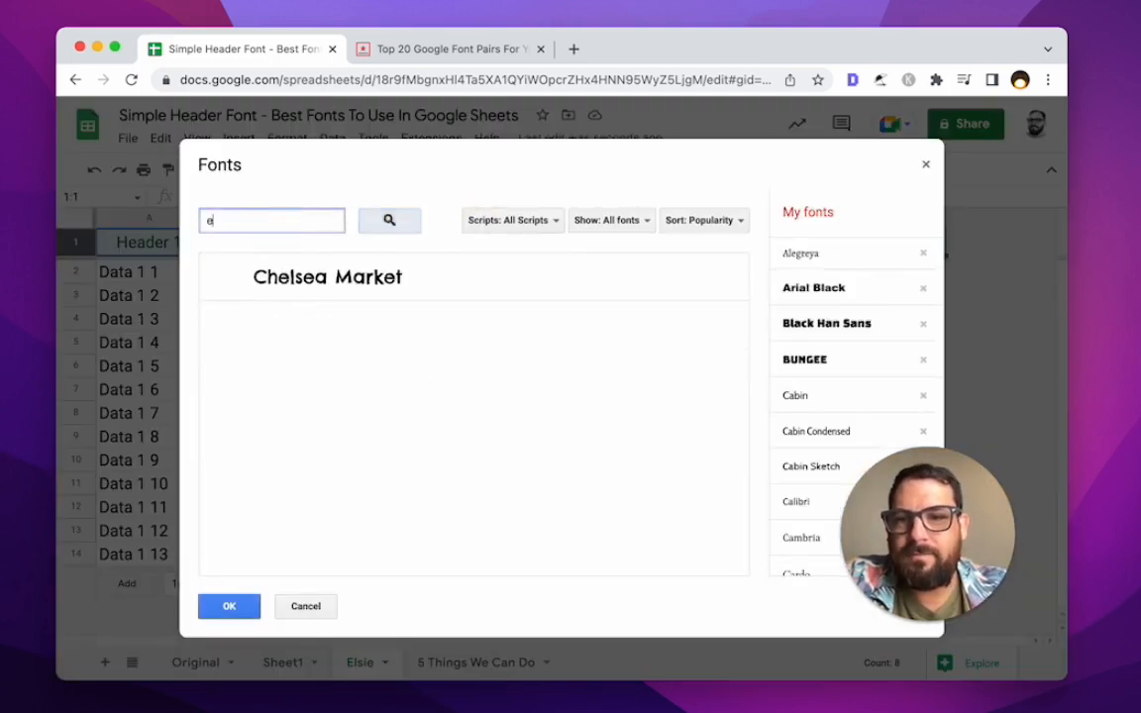
type("lsie")
left_click(297, 289)
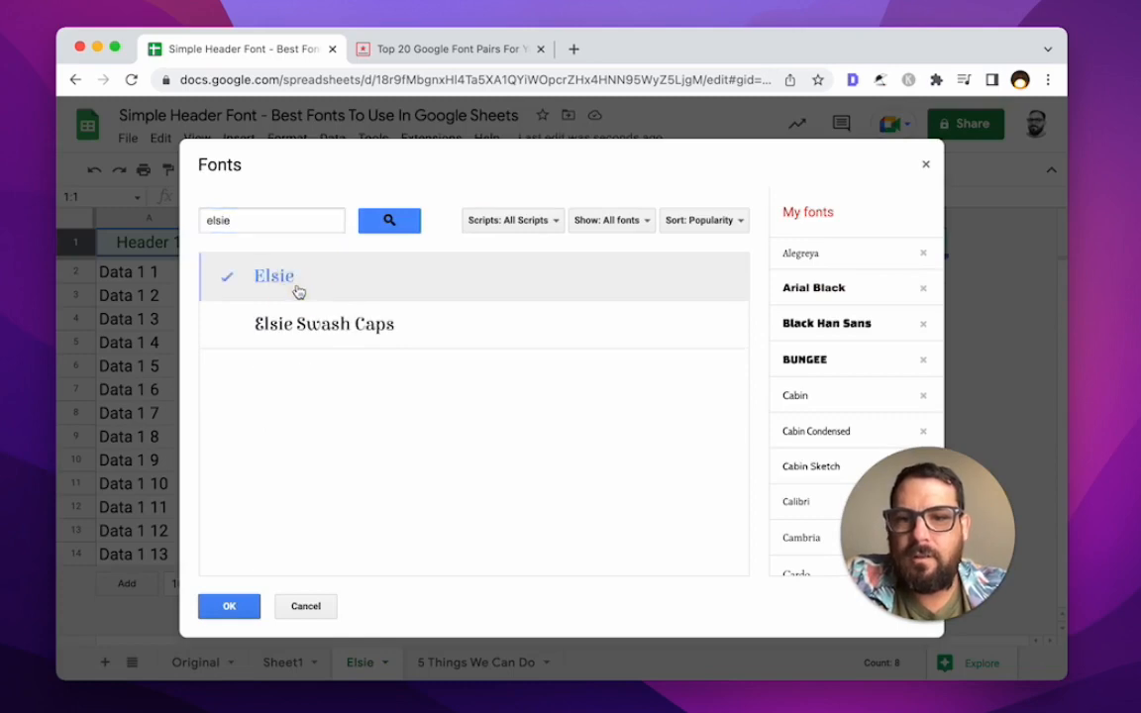
left_click(229, 606)
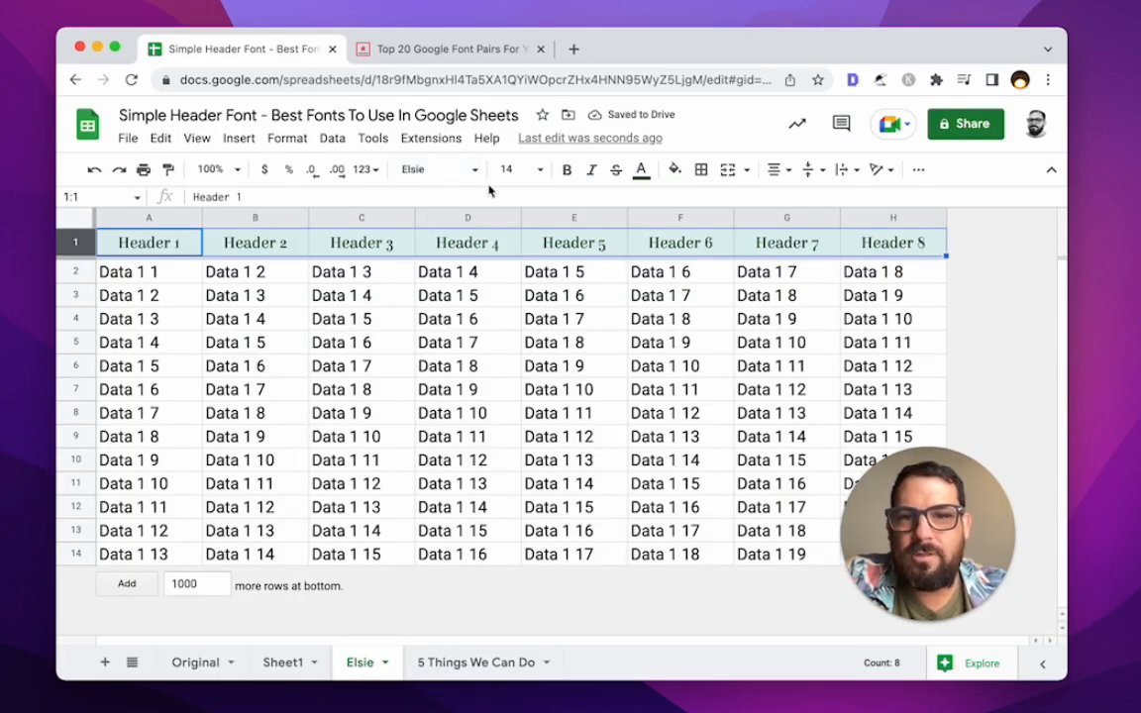
- Rewrite the header text in cell A1 in capitals as HEADER 1
left_click(154, 249)
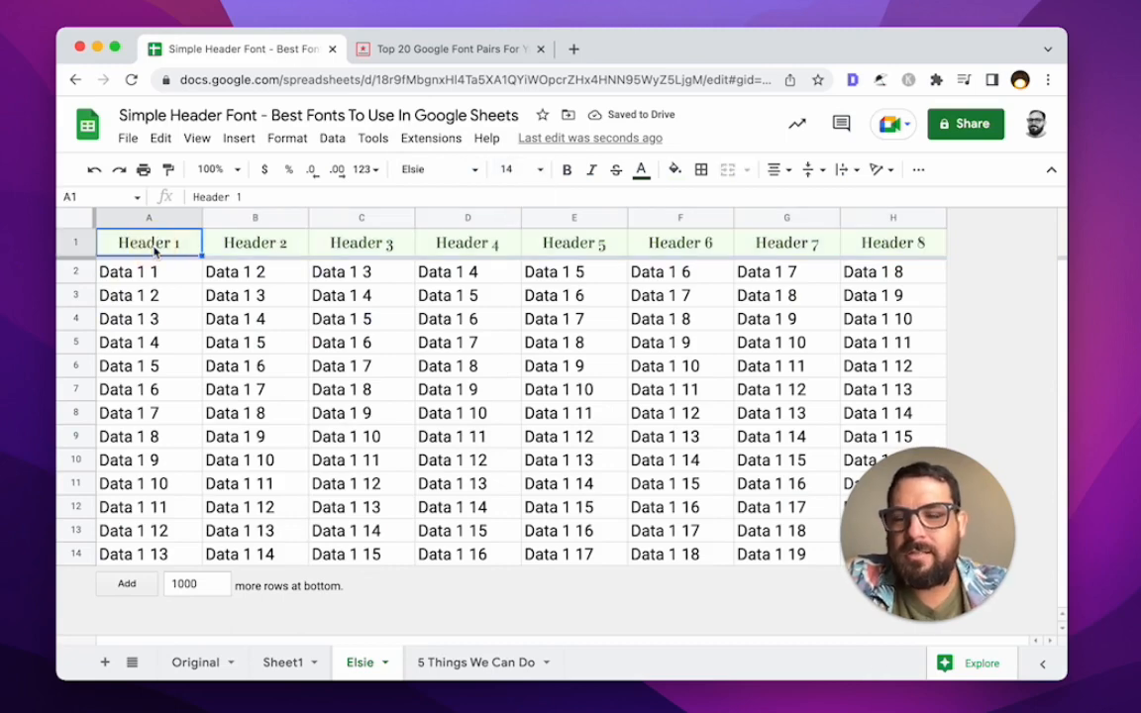
double_click(155, 250)
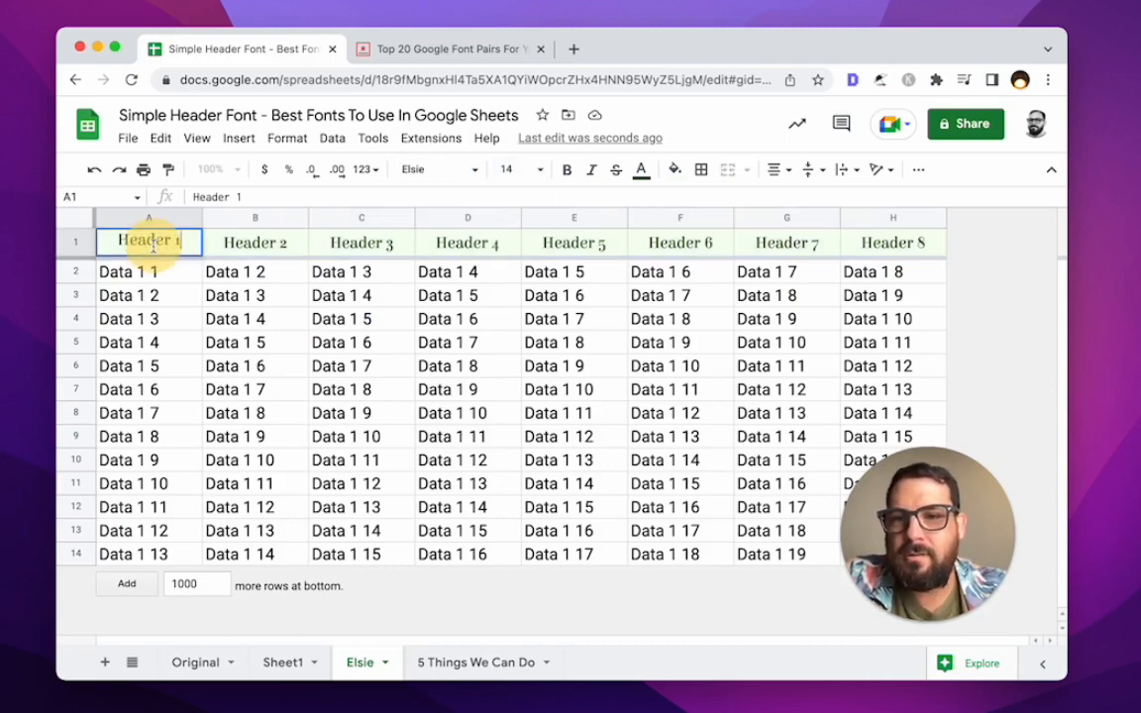
type("HE")
key("super+a")
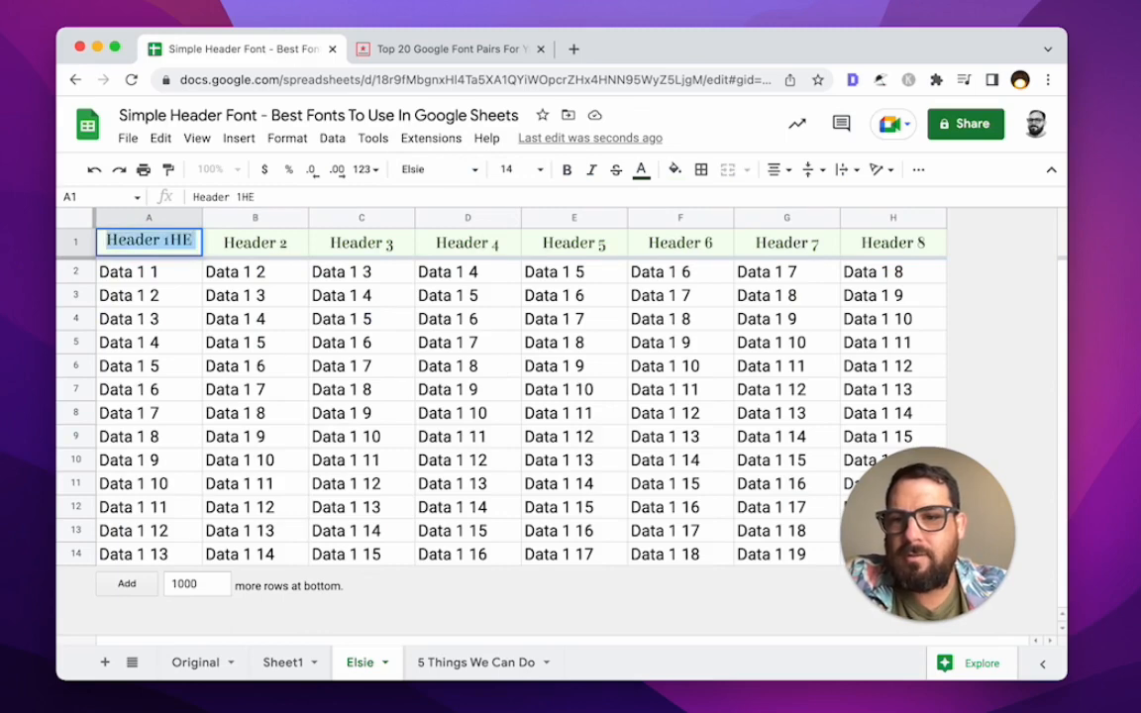
type("HEADER 1")
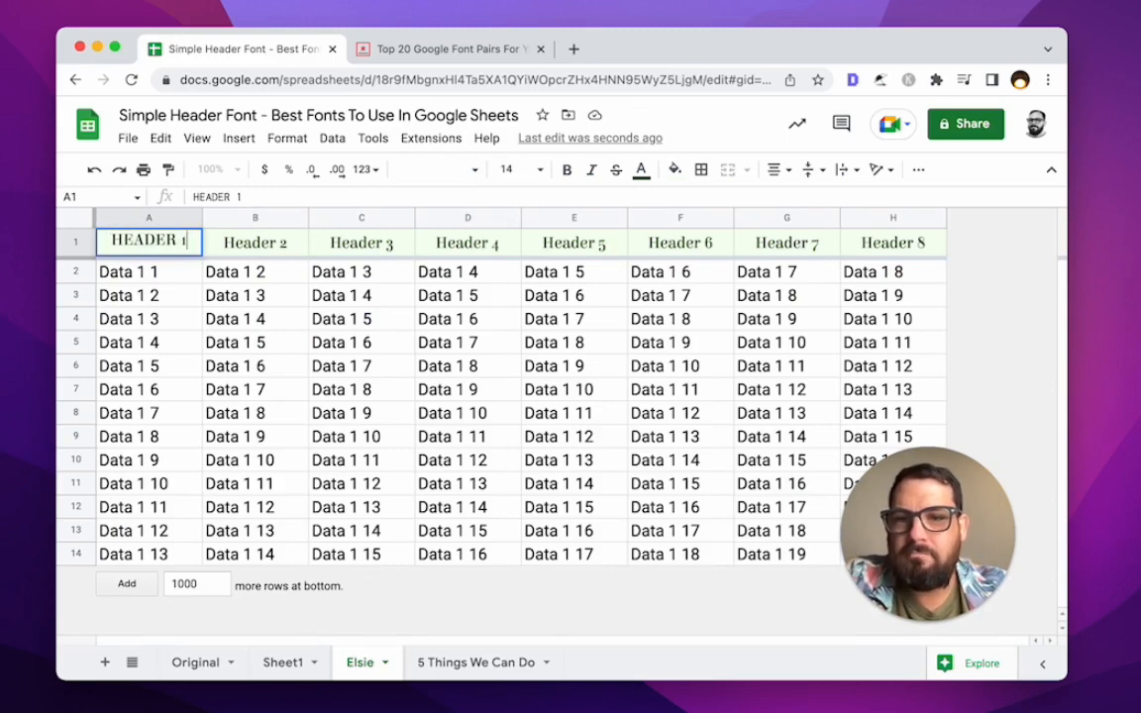
key("Return")
key("Up")
key("Right")
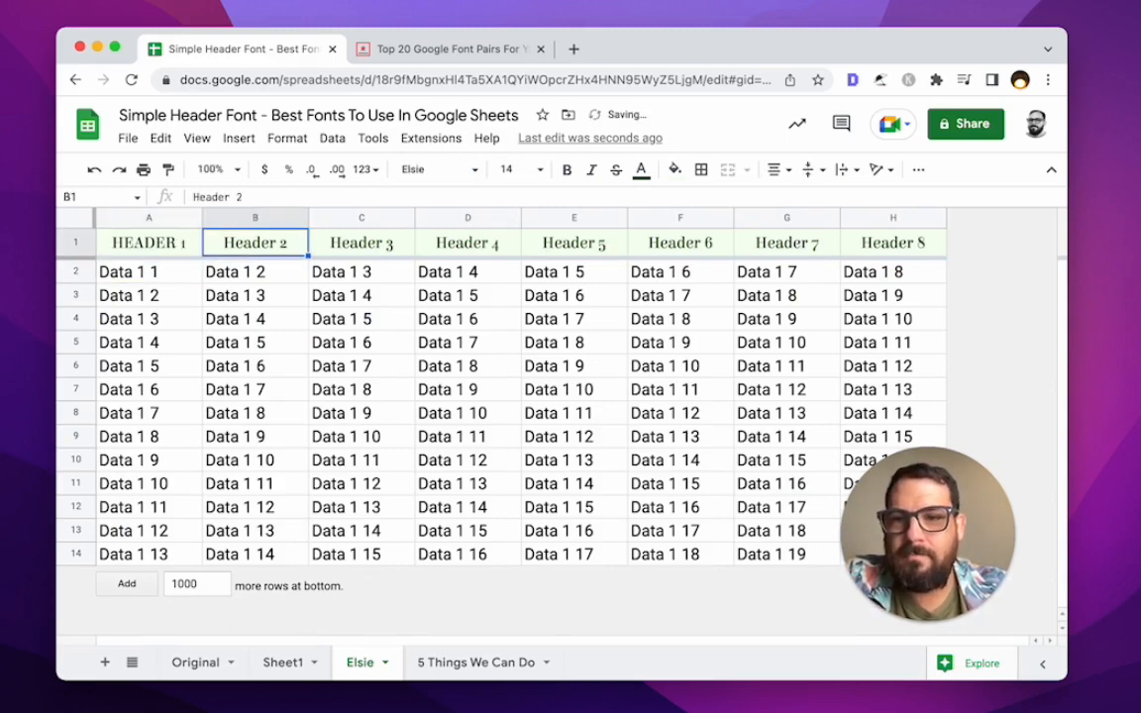
key("Right")
key("Right")
key("Right")
key("Right")
key("Right")
key("Right")
key("Left")
key("Left")
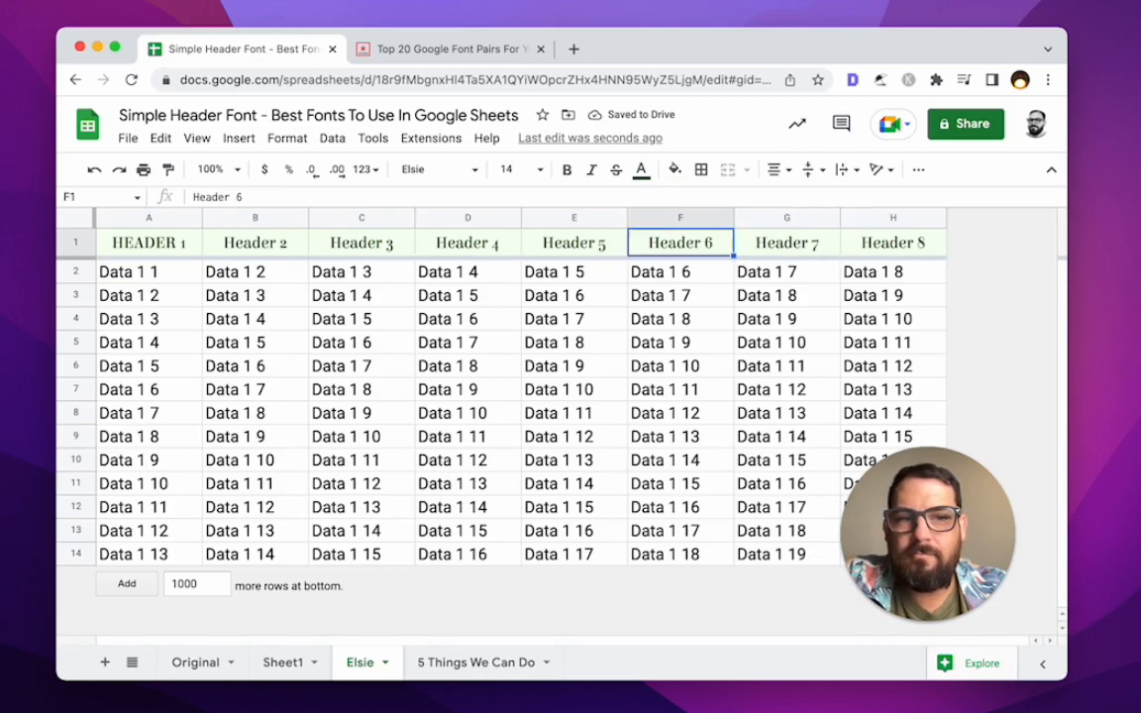
key("Left")
key("Left")
key("Left")
key("Left")
- Clear header cell A1, then undo both the clearing and the earlier rewrite in capitals
key("Left")
key("BackSpace")
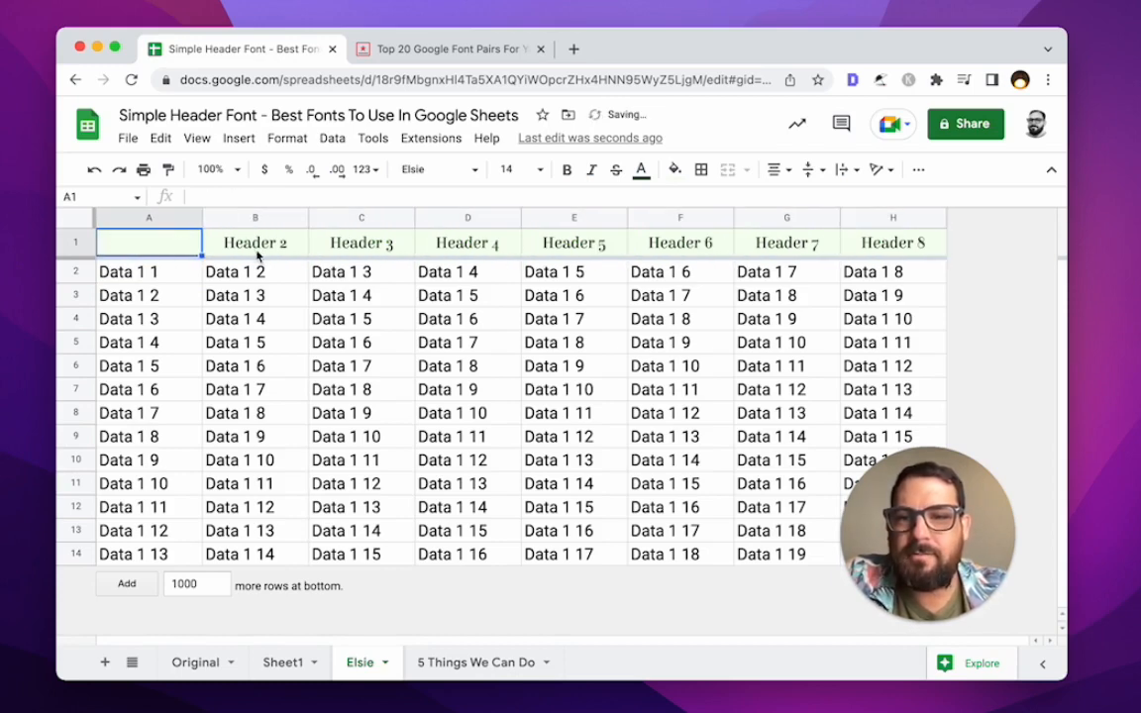
key("ctrl+z")
key("ctrl+z")
left_click(223, 248)
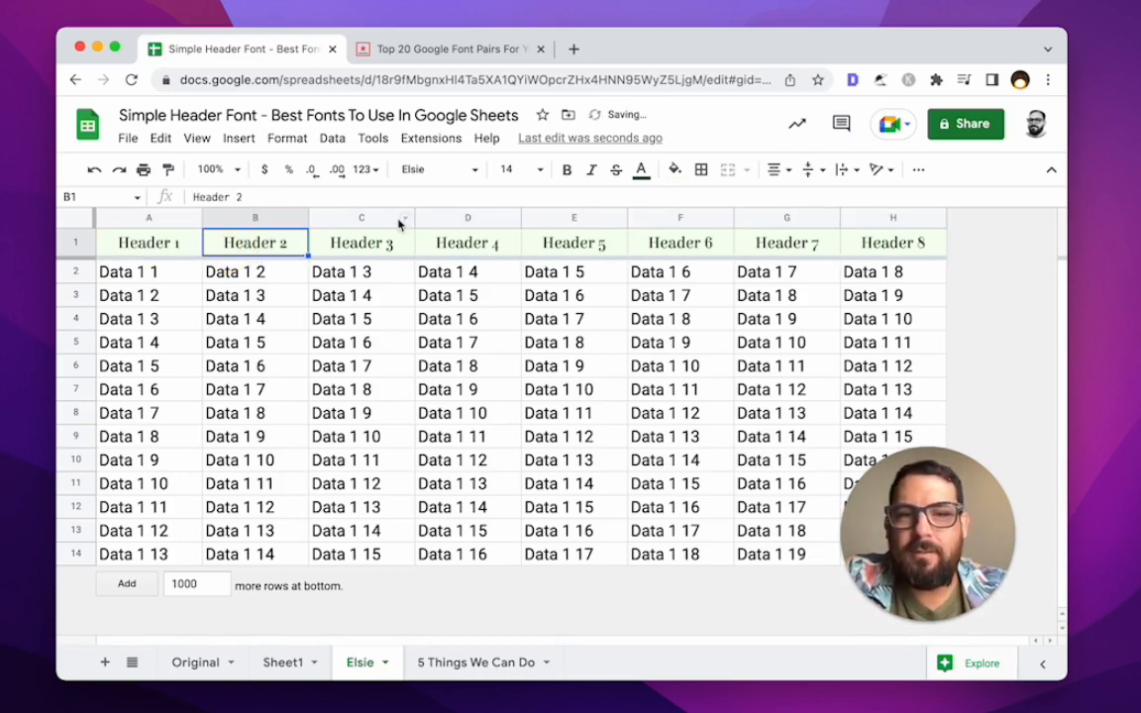
- Apply the custom light green fill colour to header cells A1:H1 on the Elsie sheet
left_click_drag(124, 251, 879, 242)
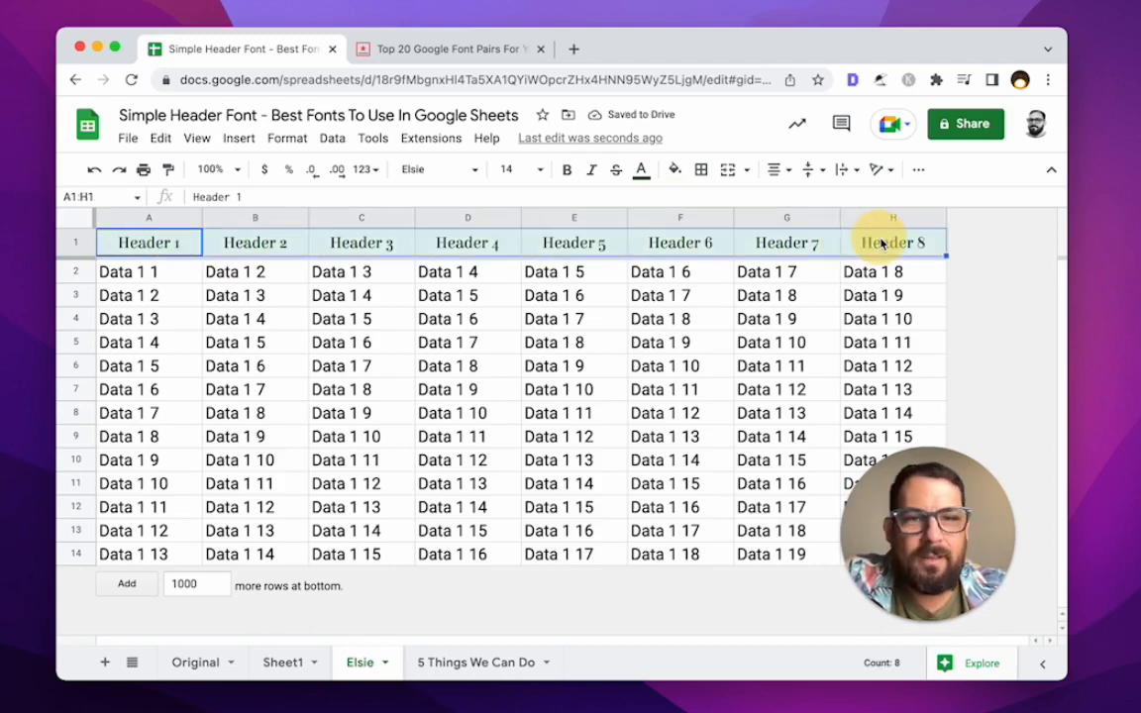
left_click(674, 170)
left_click(641, 170)
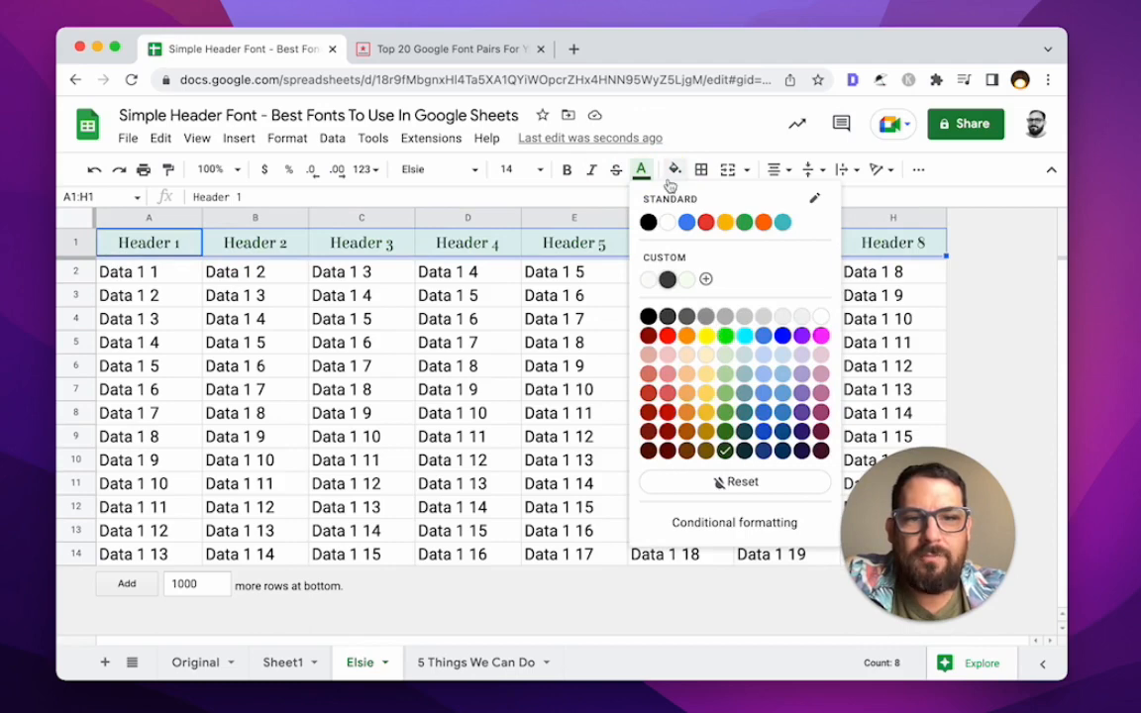
left_click(674, 171)
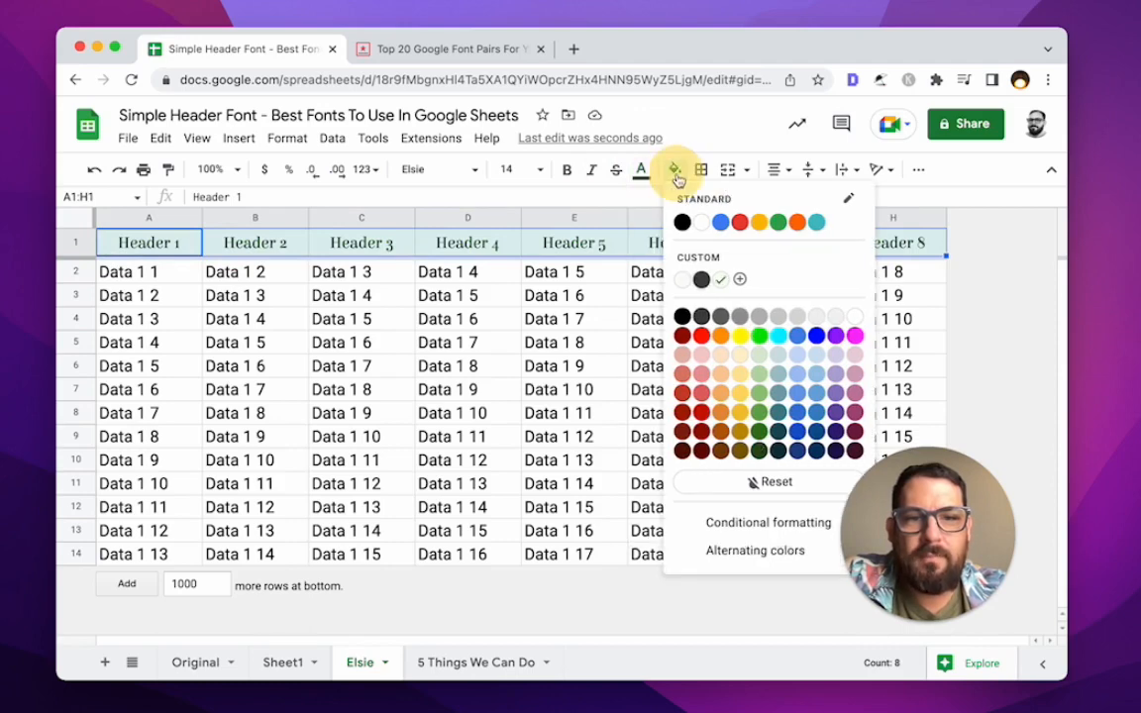
left_click(683, 282)
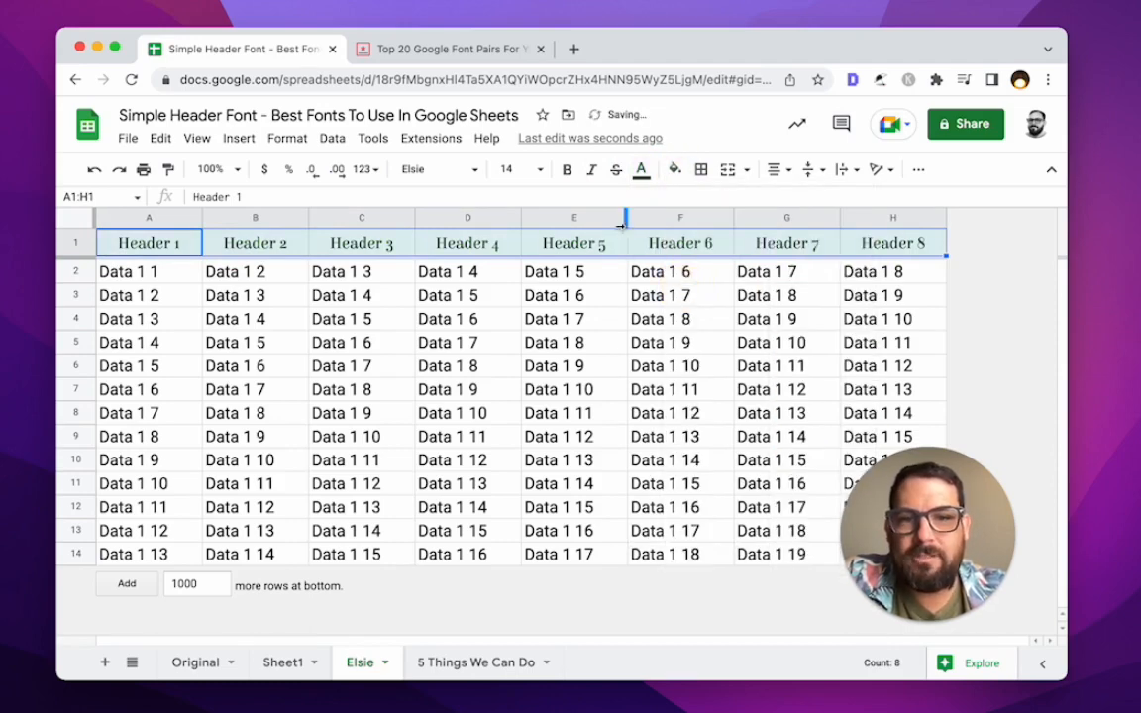
left_click(597, 243)
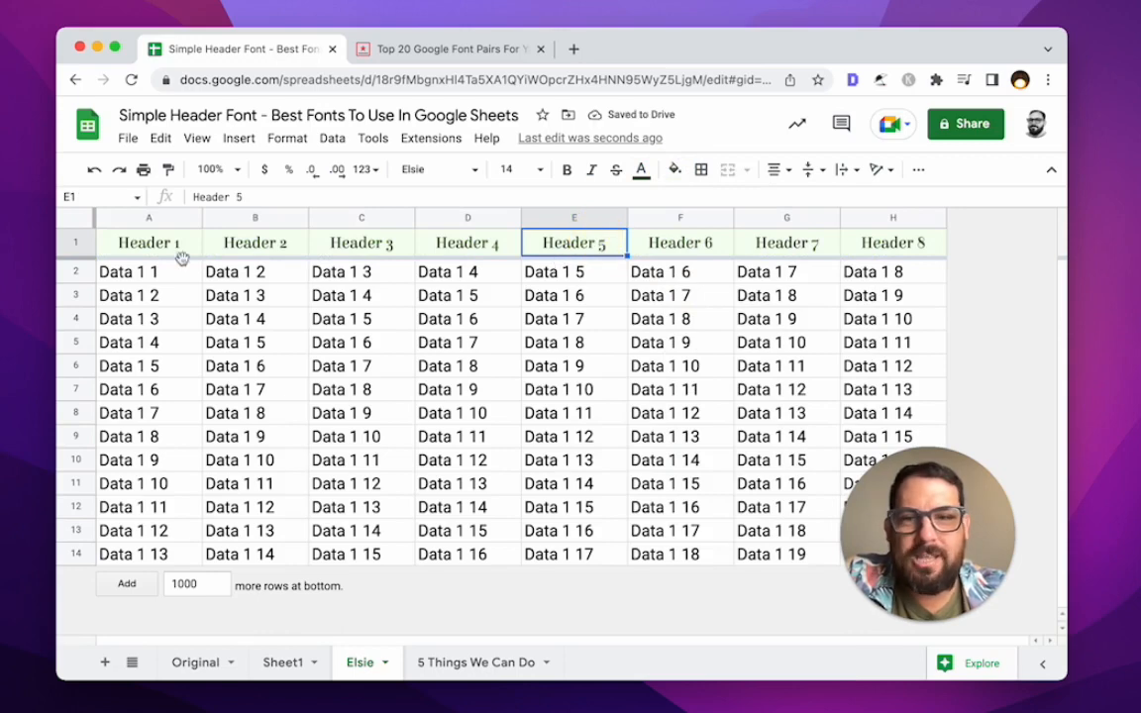
- Increase the height of header row 1 on the Elsie sheet
left_click(148, 245)
left_click_drag(86, 257, 86, 273)
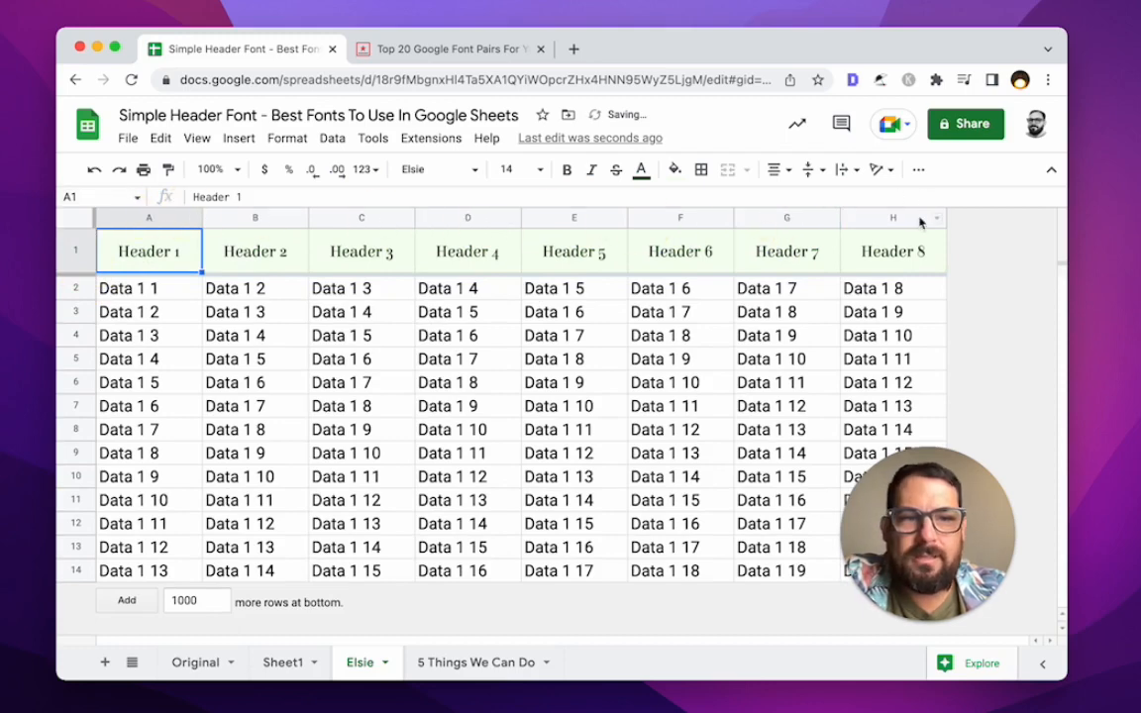
left_click(899, 254)
left_click(784, 263)
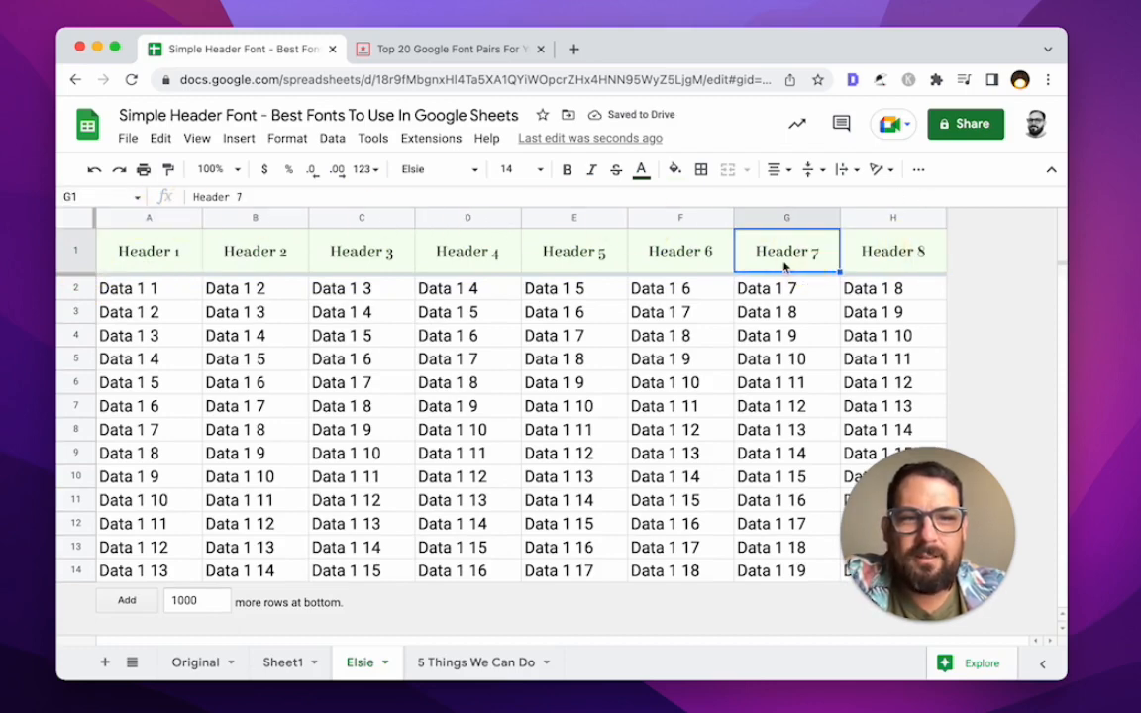
left_click(150, 253)
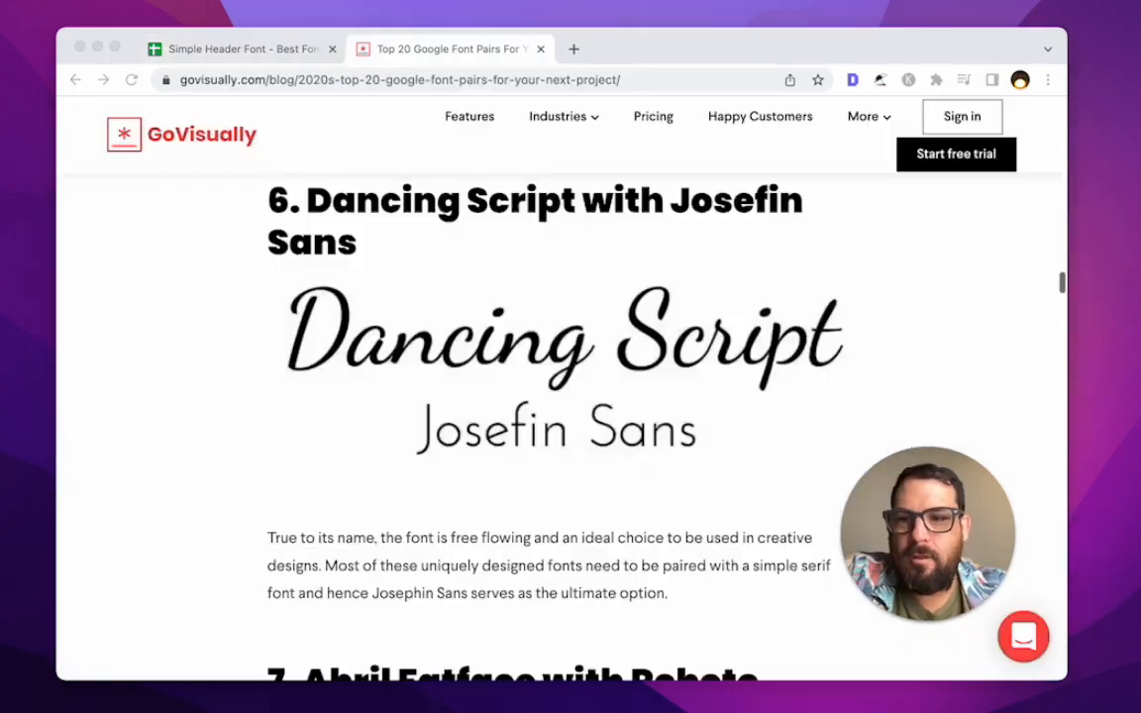
- View the Dancing Script with Josefin Sans pairing in the article, then return to the spreadsheet and duplicate the Elsie sheet
left_click(416, 367)
scroll(418, 364, "up", 1)
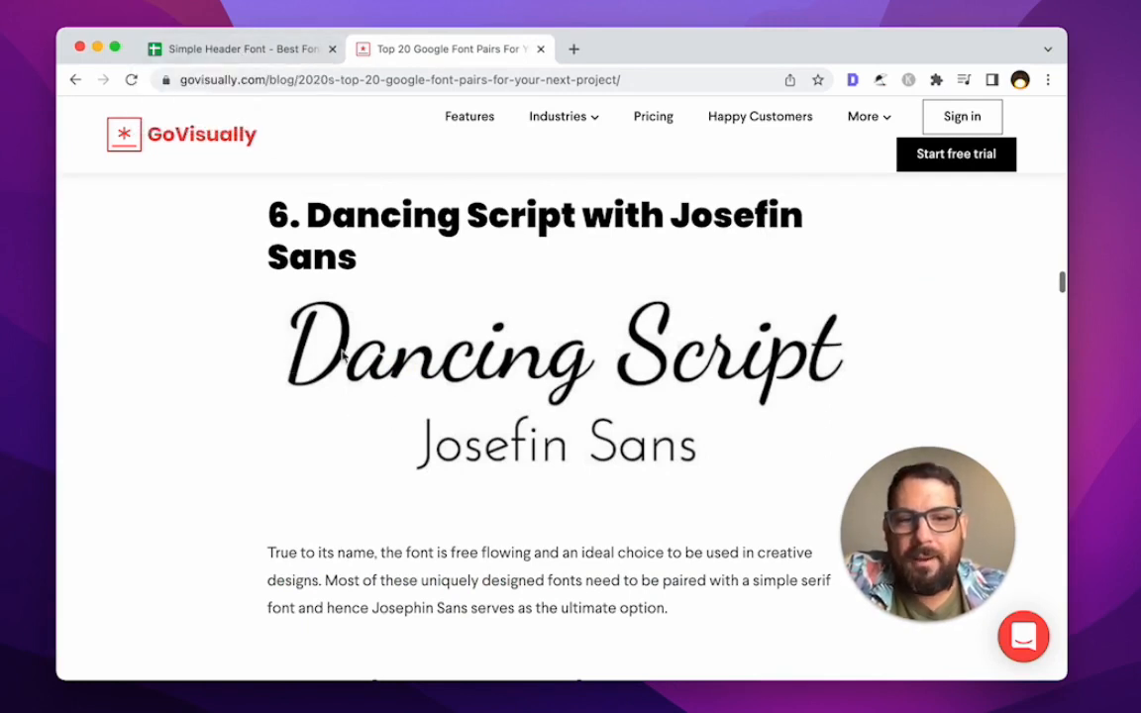
left_click(234, 48)
left_click(388, 663)
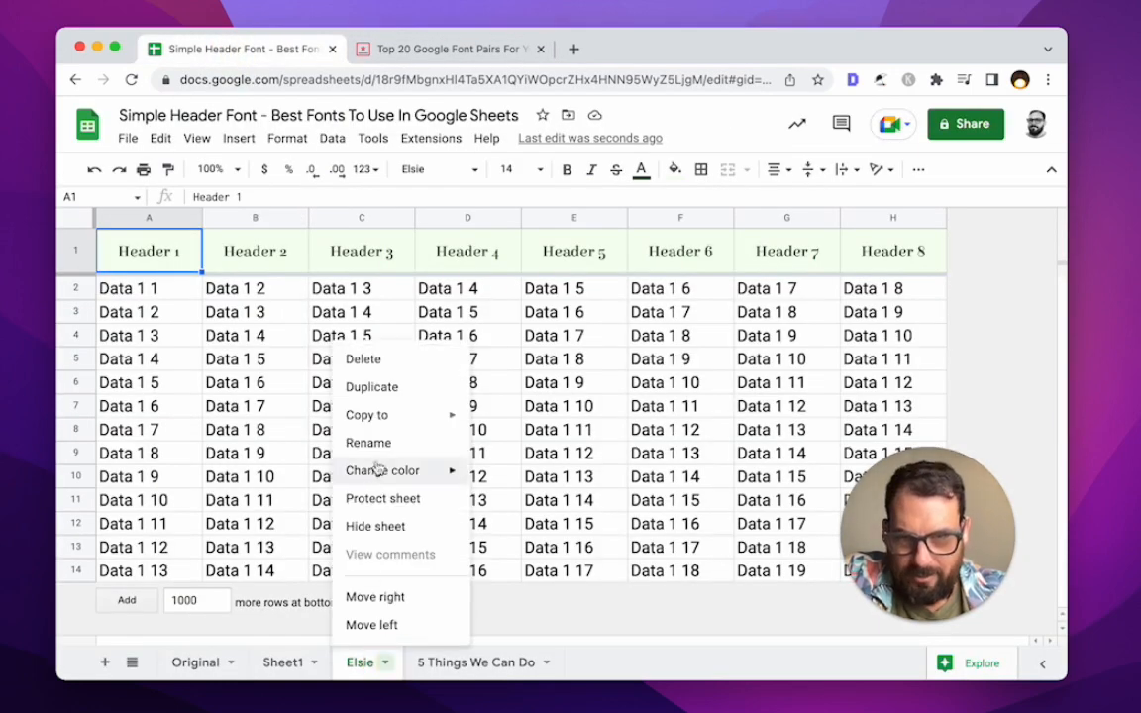
left_click(381, 388)
- Rename the copy of the Elsie sheet as Dancing
double_click(451, 662)
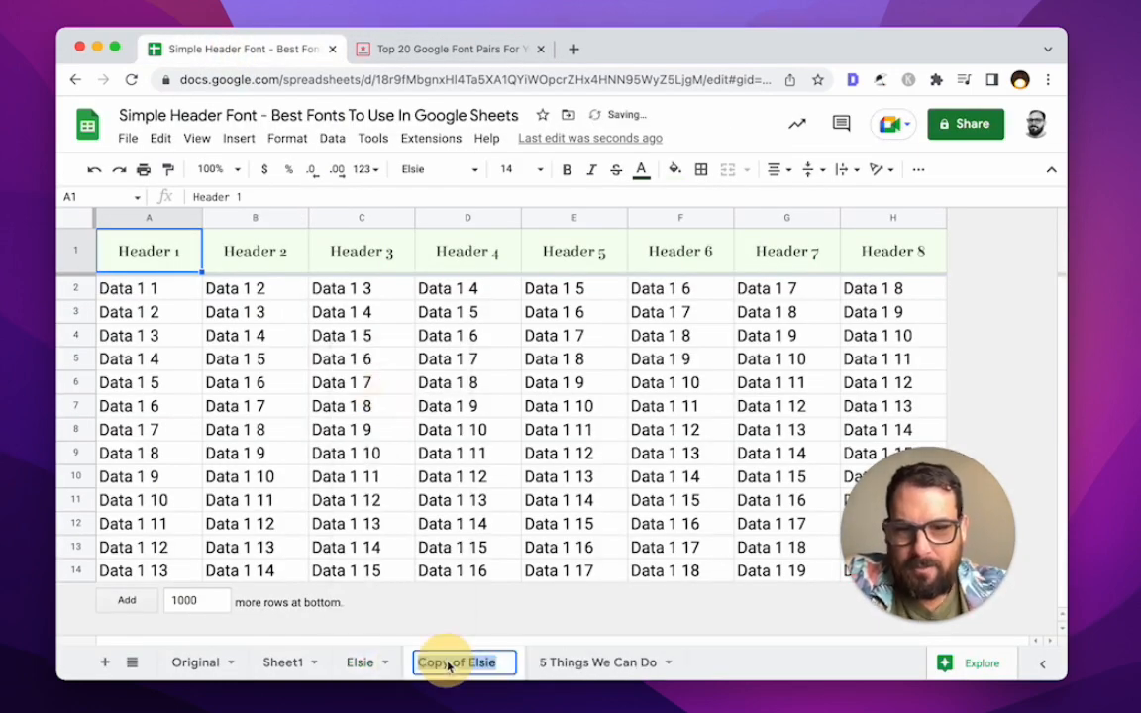
type("DANCING")
key("BackSpace")
key("BackSpace")
key("BackSpace")
key("BackSpace")
key("BackSpace")
key("BackSpace")
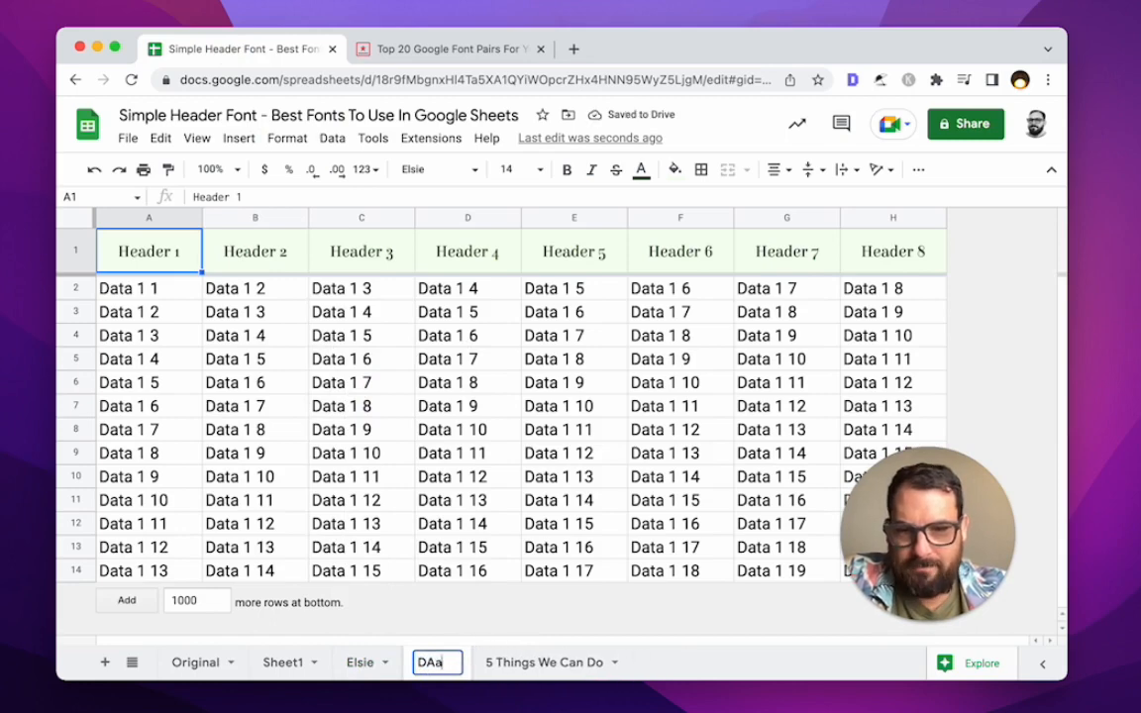
type("ancing")
key("Return")
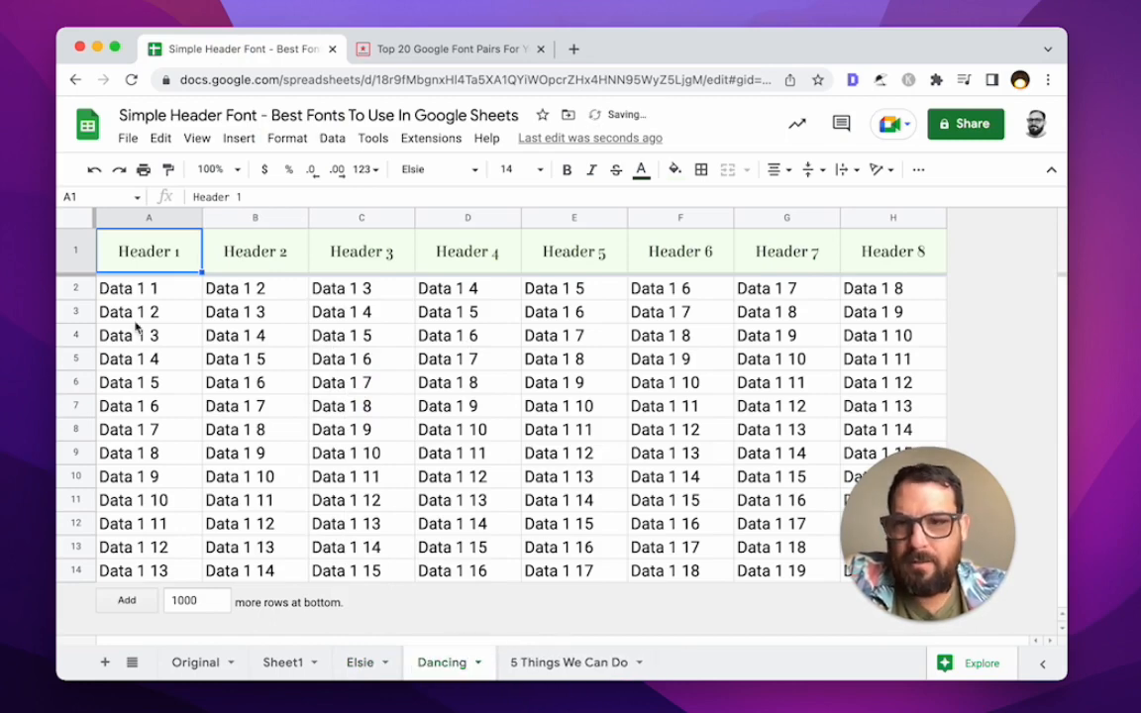
- Find the Dancing Script font in the additional fonts catalogue and apply it to header row 1 of the Dancing sheet
left_click(75, 246)
left_click(436, 169)
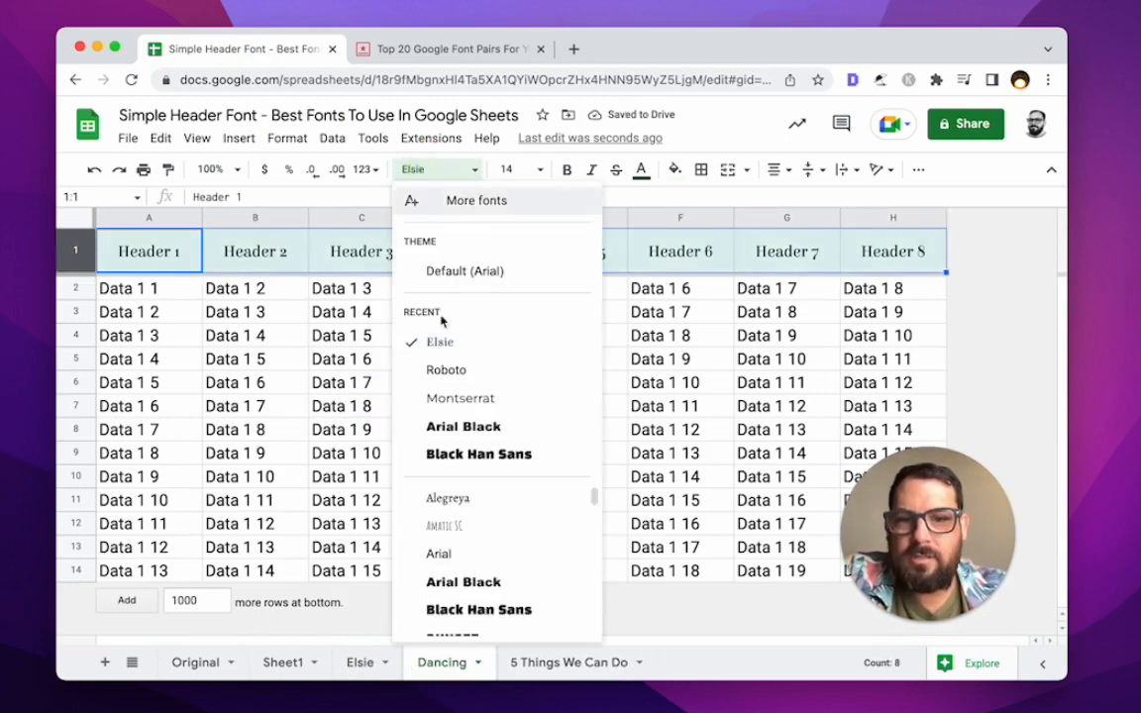
scroll(456, 552, "down", 5)
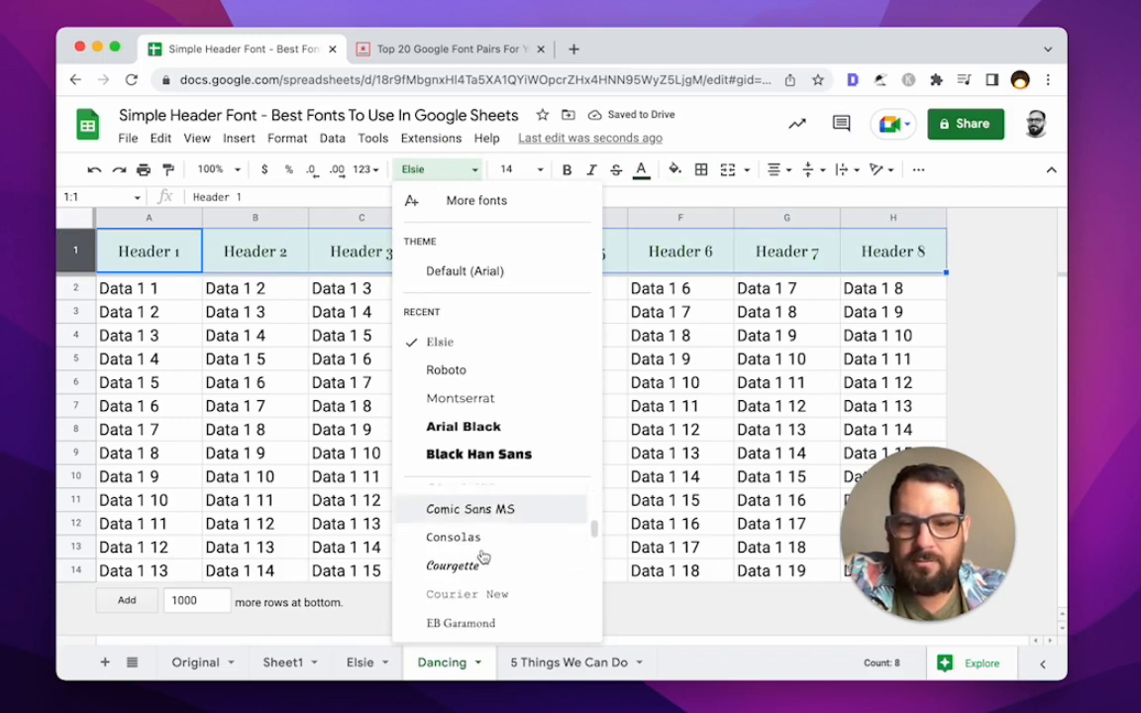
scroll(482, 556, "down", 1)
scroll(483, 556, "up", 4)
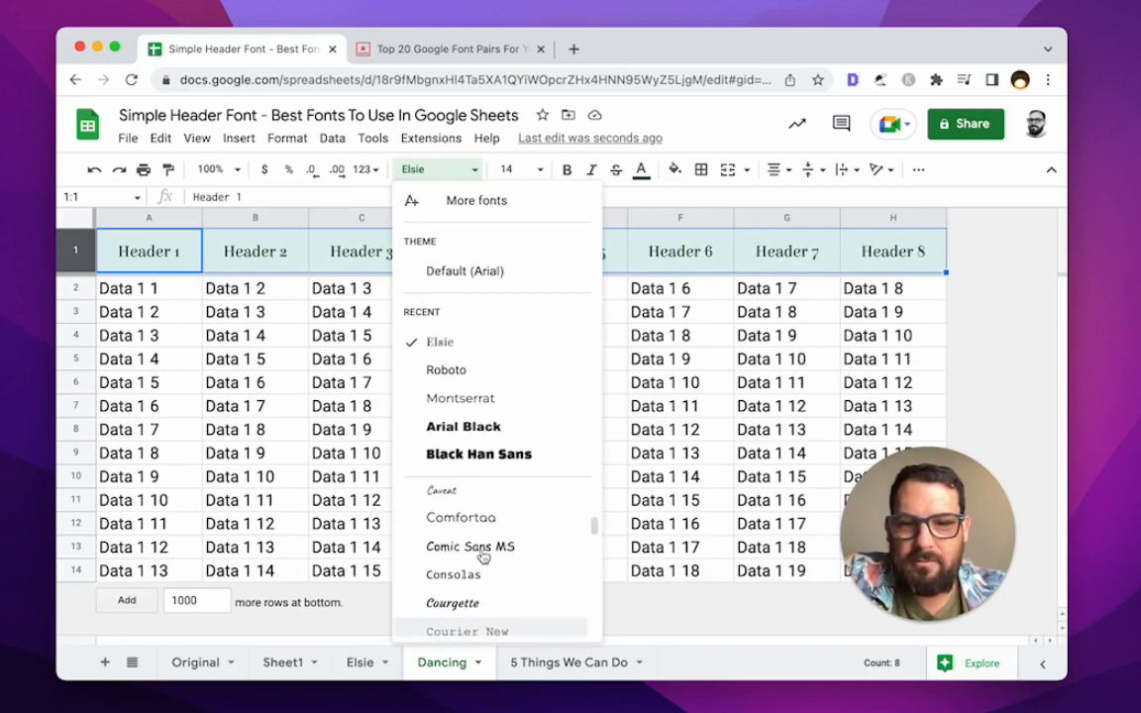
scroll(483, 555, "down", 2)
scroll(466, 543, "up", 1)
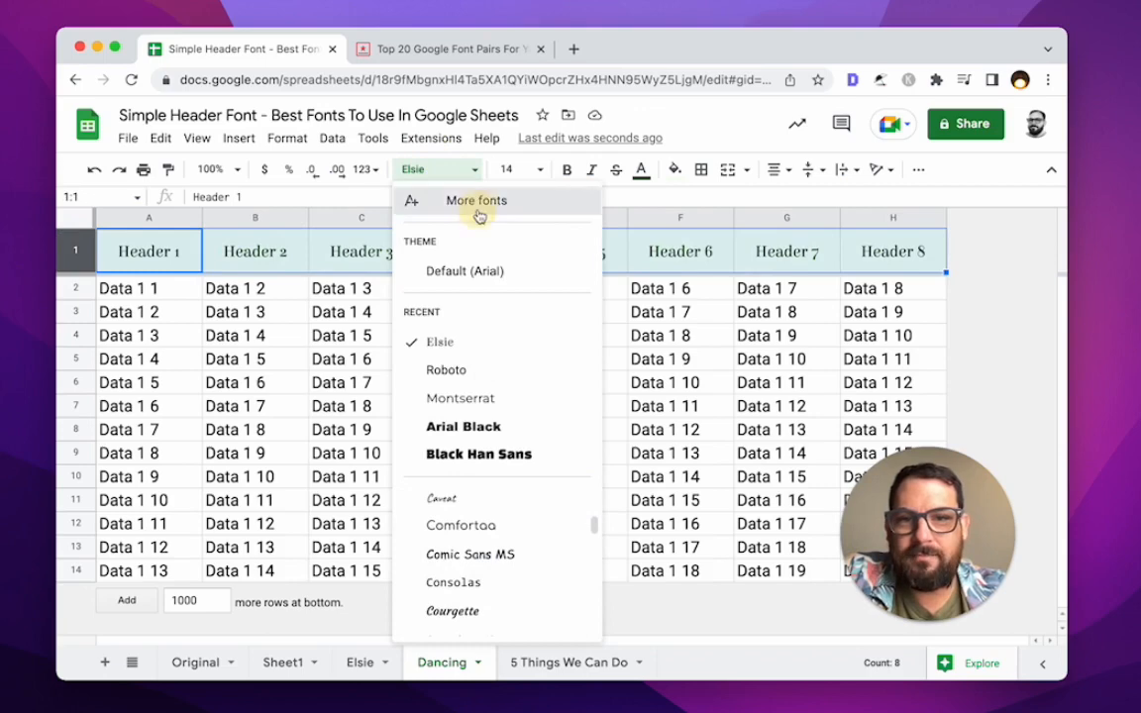
left_click(476, 202)
left_click(258, 220)
key("BackSpace")
key("BackSpace")
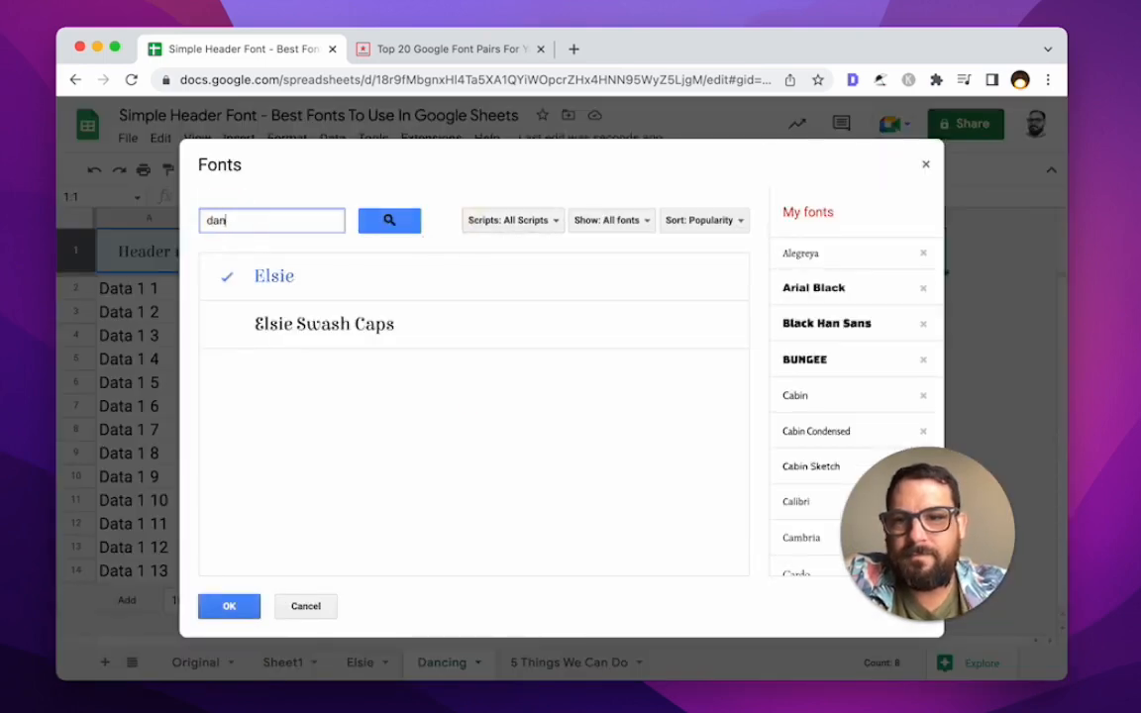
type("dancing")
key("Return")
left_click(289, 289)
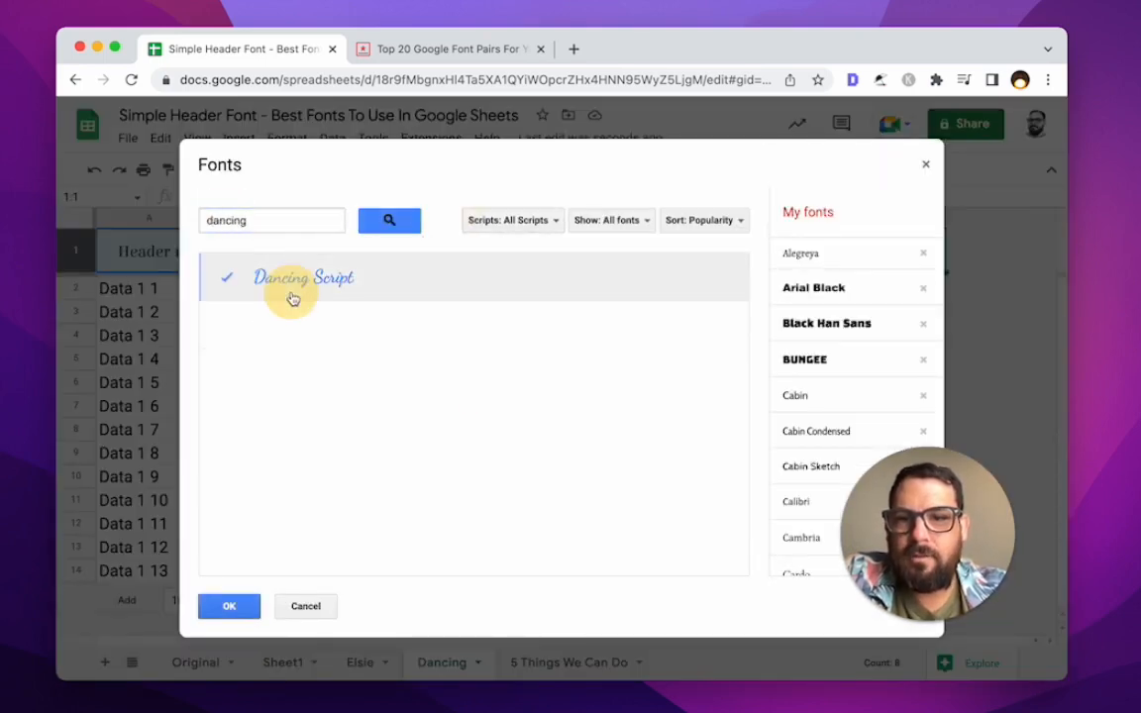
left_click(232, 610)
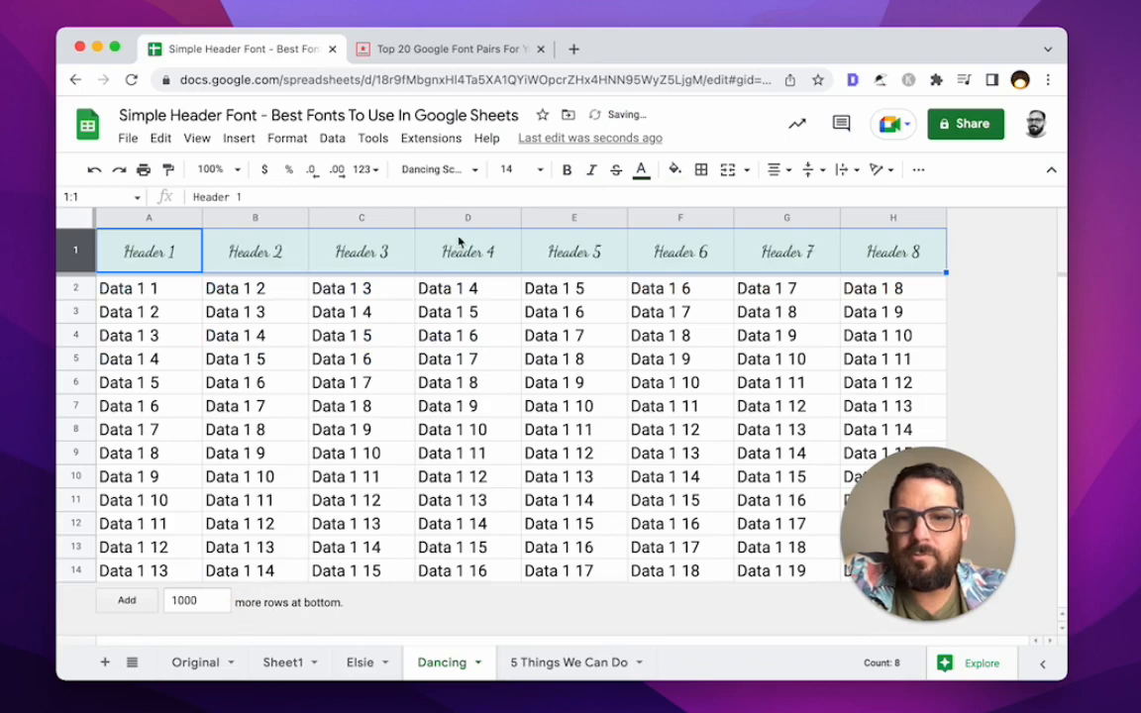
- Change the font of data cells A2:H14 on the Dancing sheet to Josefin Sans
left_click(138, 295)
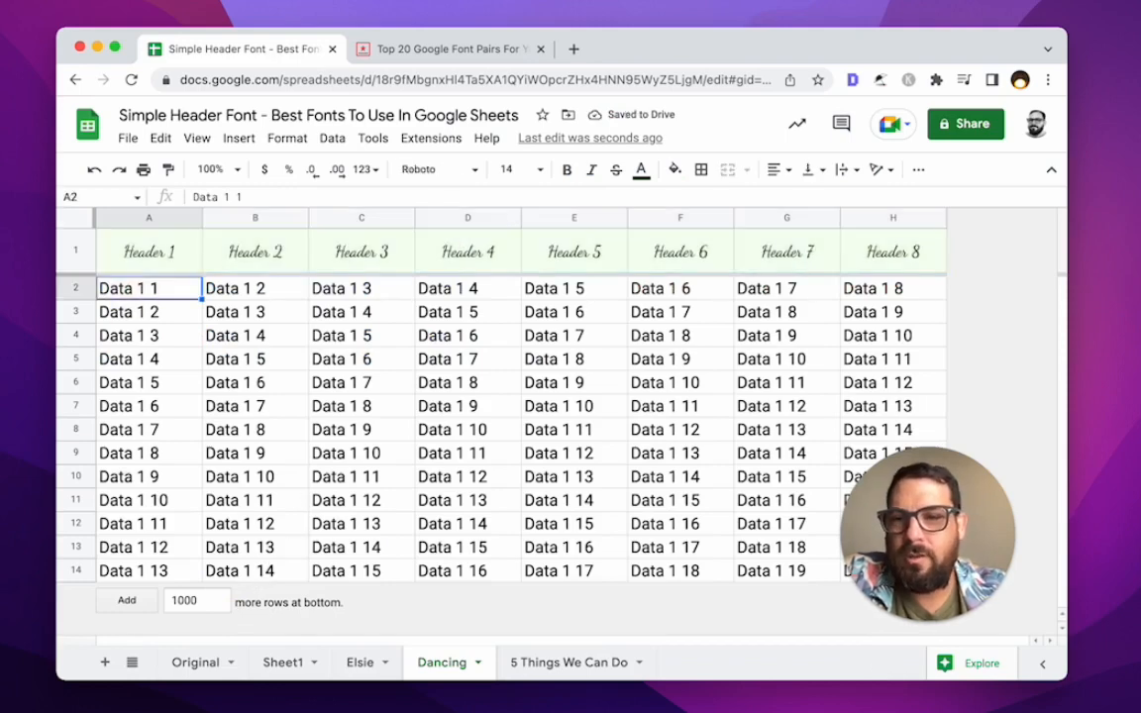
key("ctrl+shift+Down")
key("ctrl+shift+Right")
left_click(436, 169)
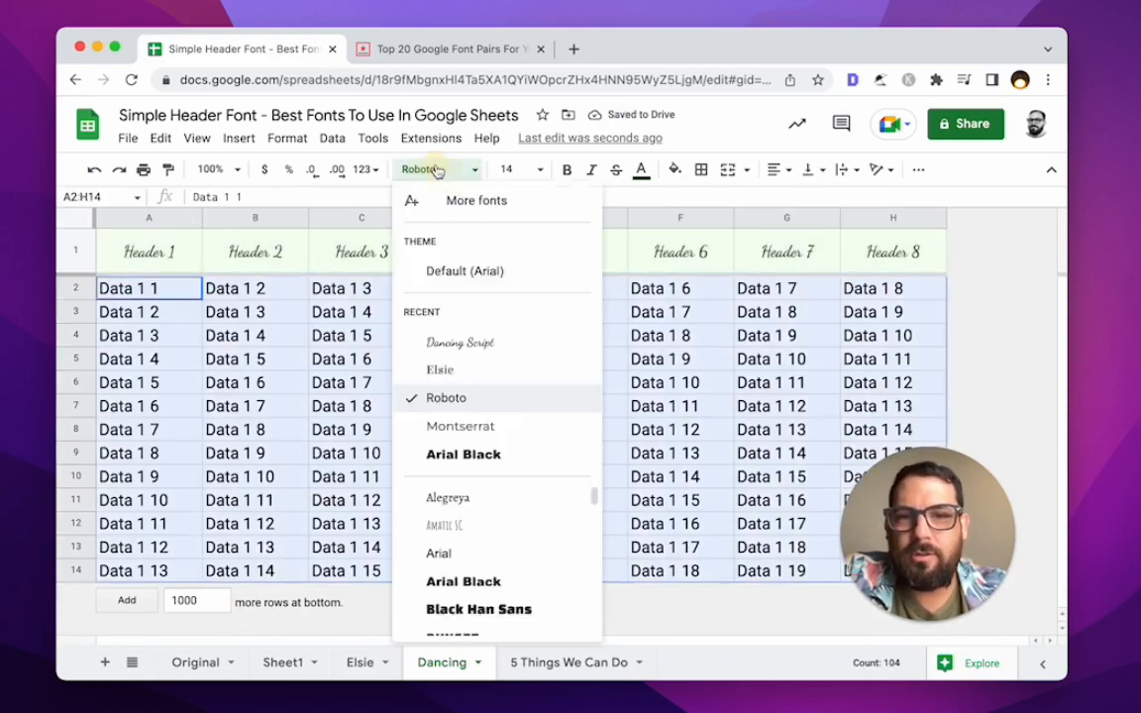
scroll(478, 551, "down", 5)
scroll(477, 551, "down", 8)
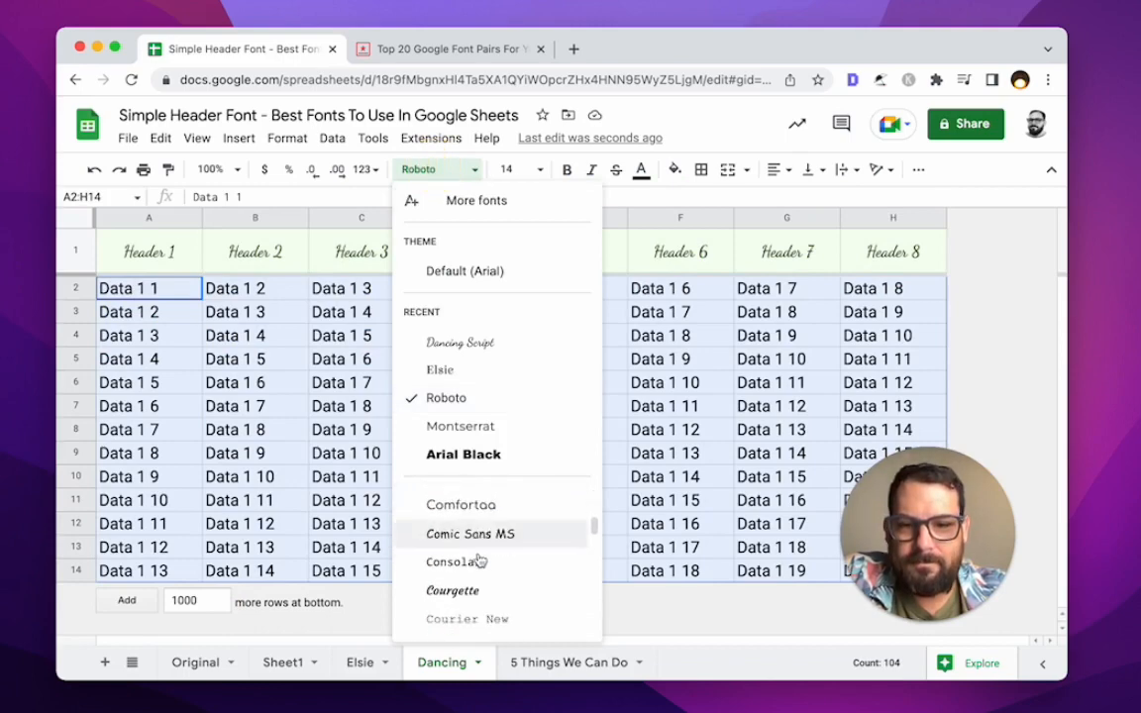
scroll(488, 606, "down", 3)
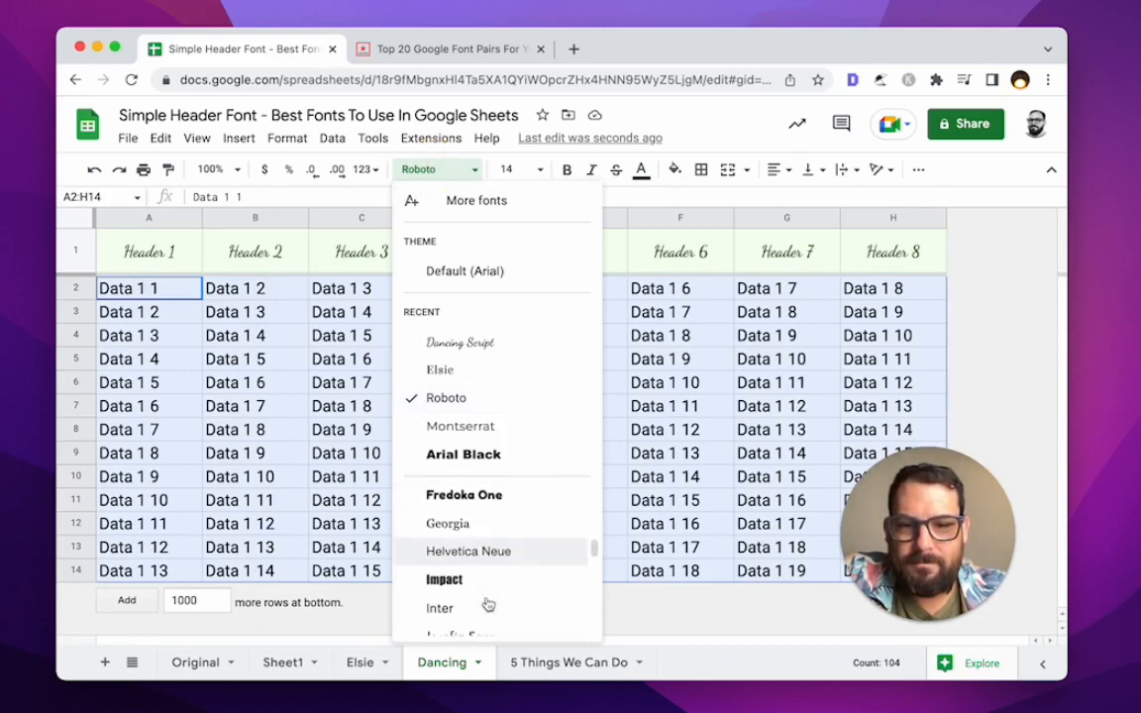
left_click(461, 596)
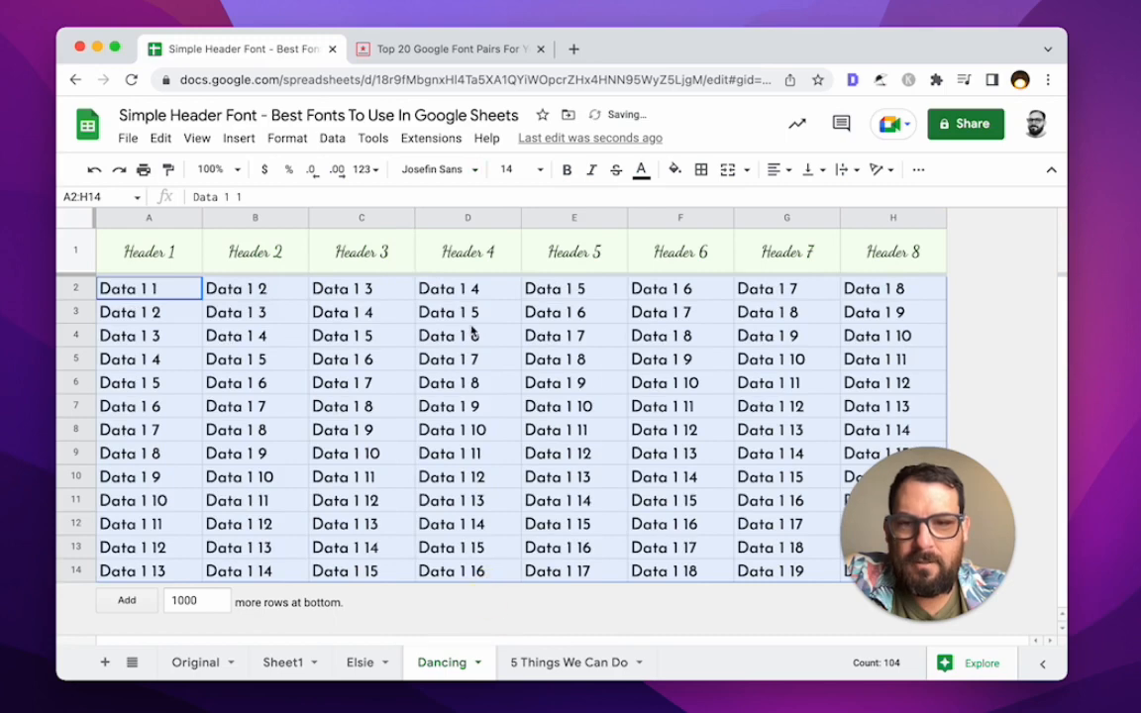
- Set the font size of header row 1 on the Dancing sheet to 20
left_click(158, 250)
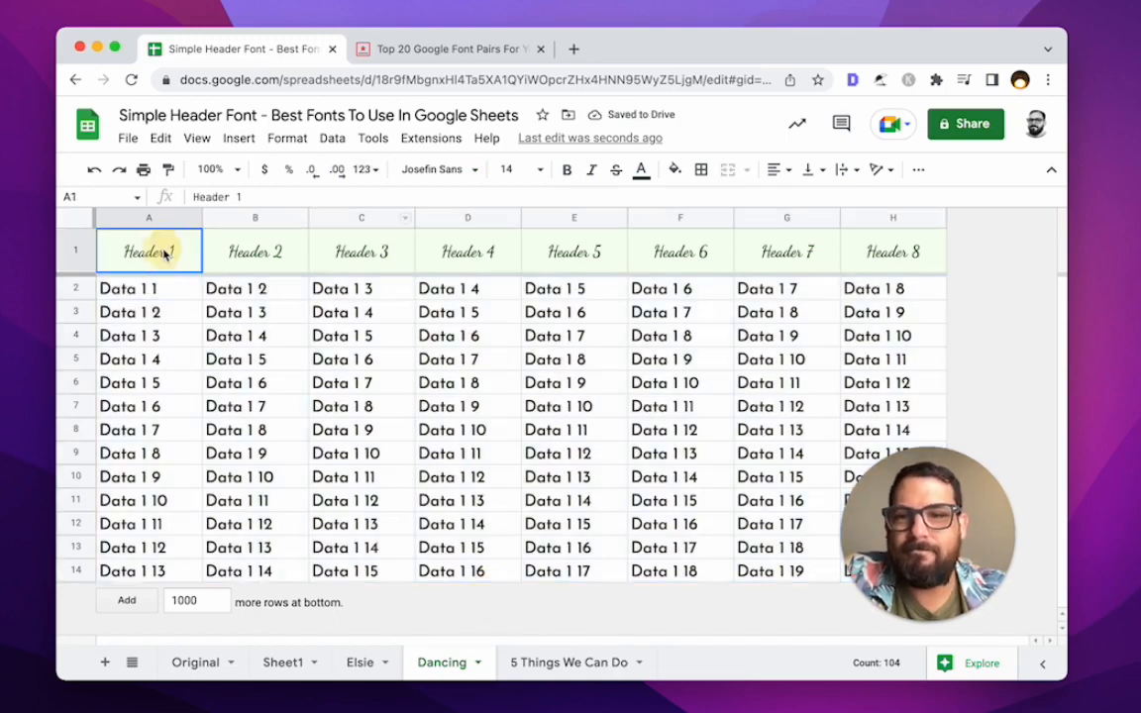
left_click(84, 248)
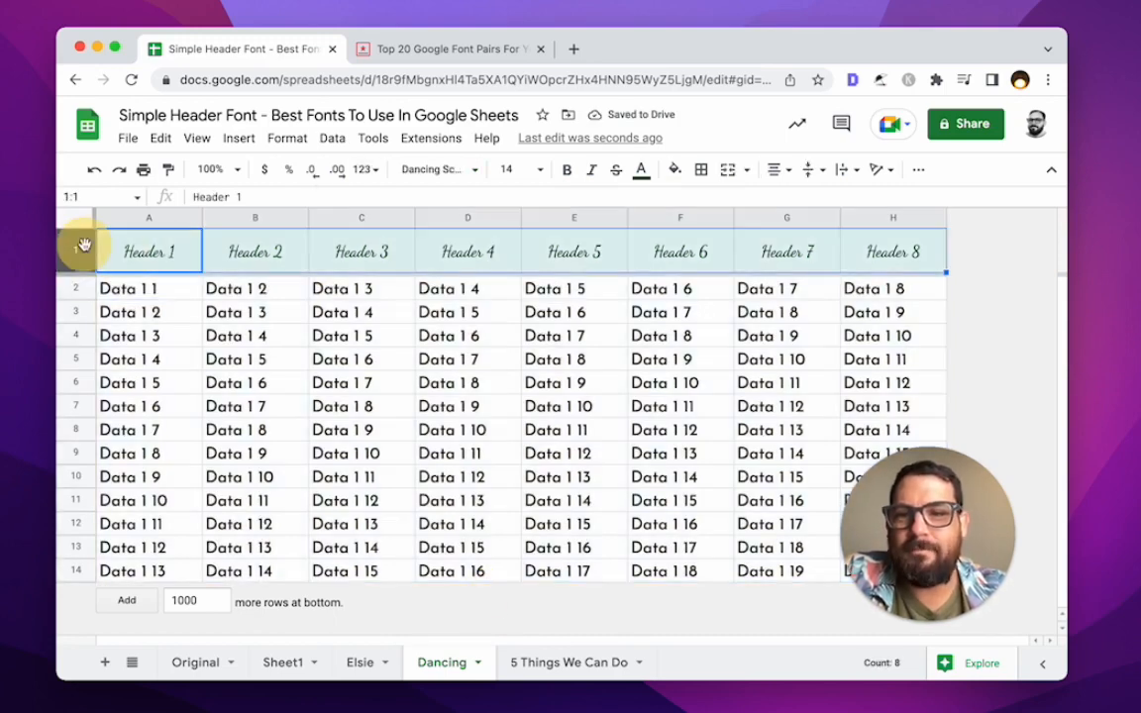
left_click(506, 169)
type("20")
key("Return")
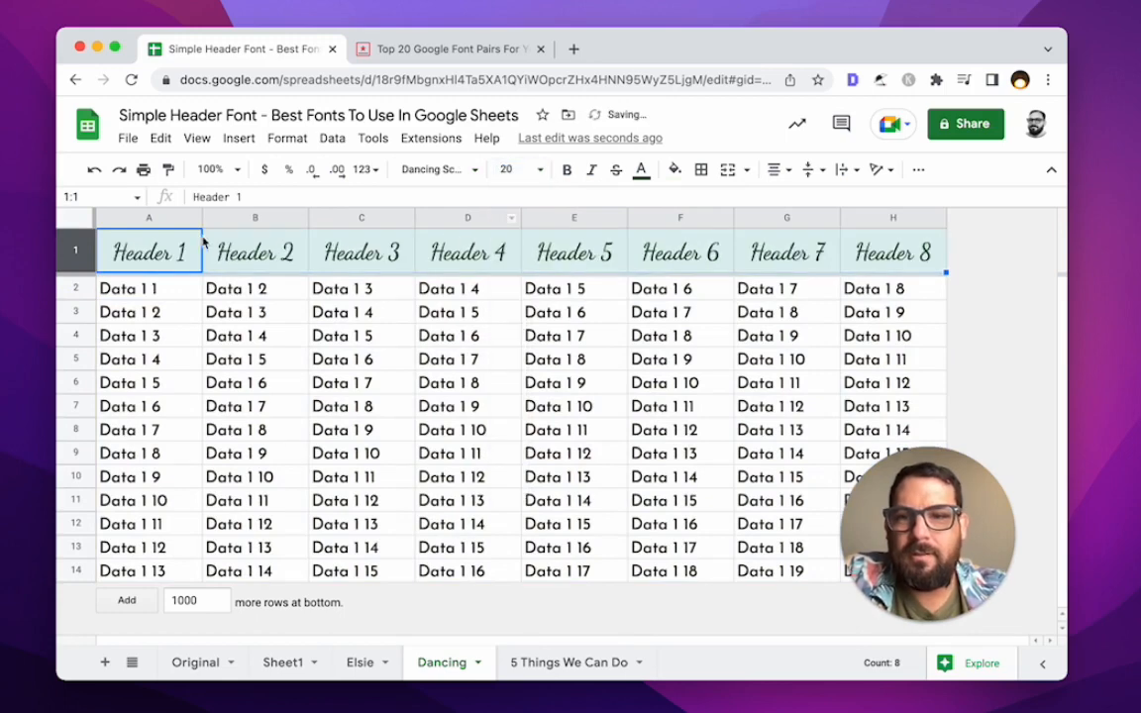
- Try the capitalised text HEADERS in cell A1 of the Dancing sheet
left_click(188, 238)
key("ctrl+a")
type("HE")
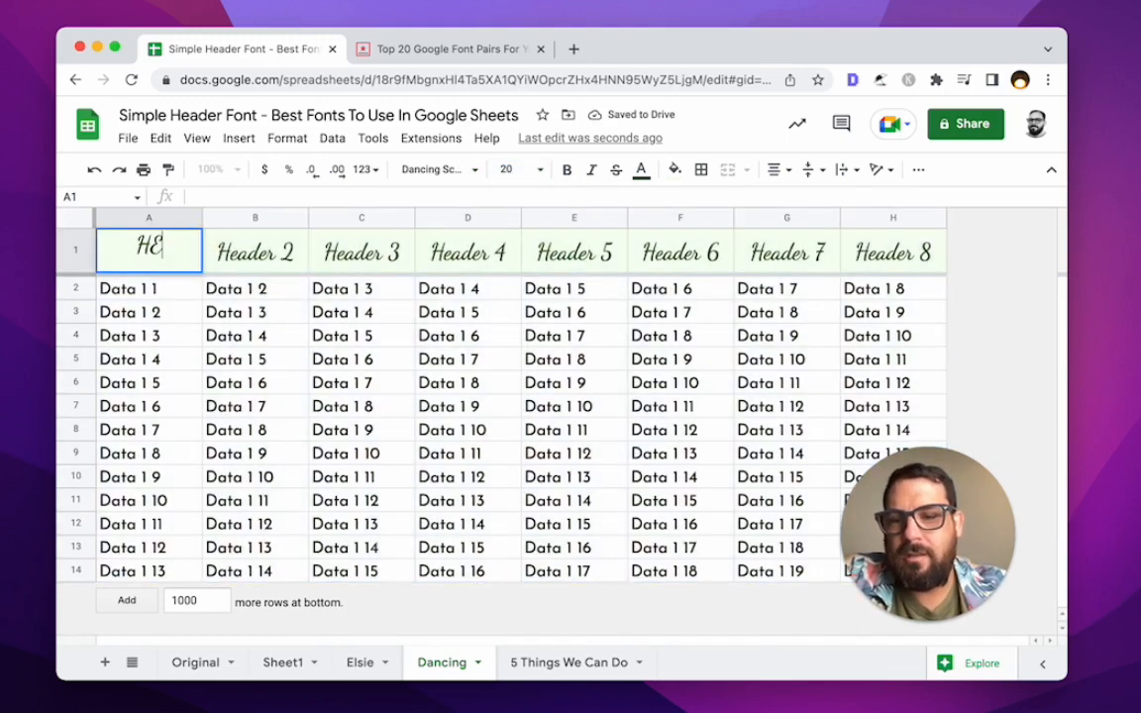
type("AD")
key("BackSpace")
type("ADERS")
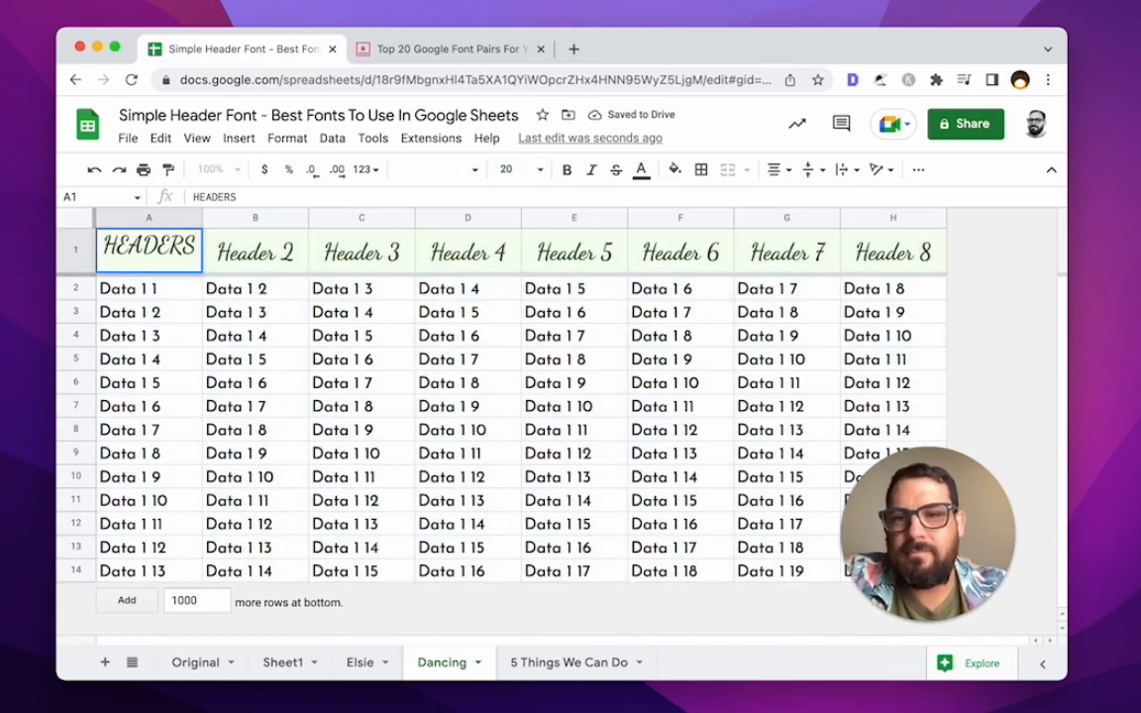
key("BackSpace")
key("BackSpace")
key("BackSpace")
key("BackSpace")
key("BackSpace")
key("BackSpace")
key("BackSpace")
key("Escape")
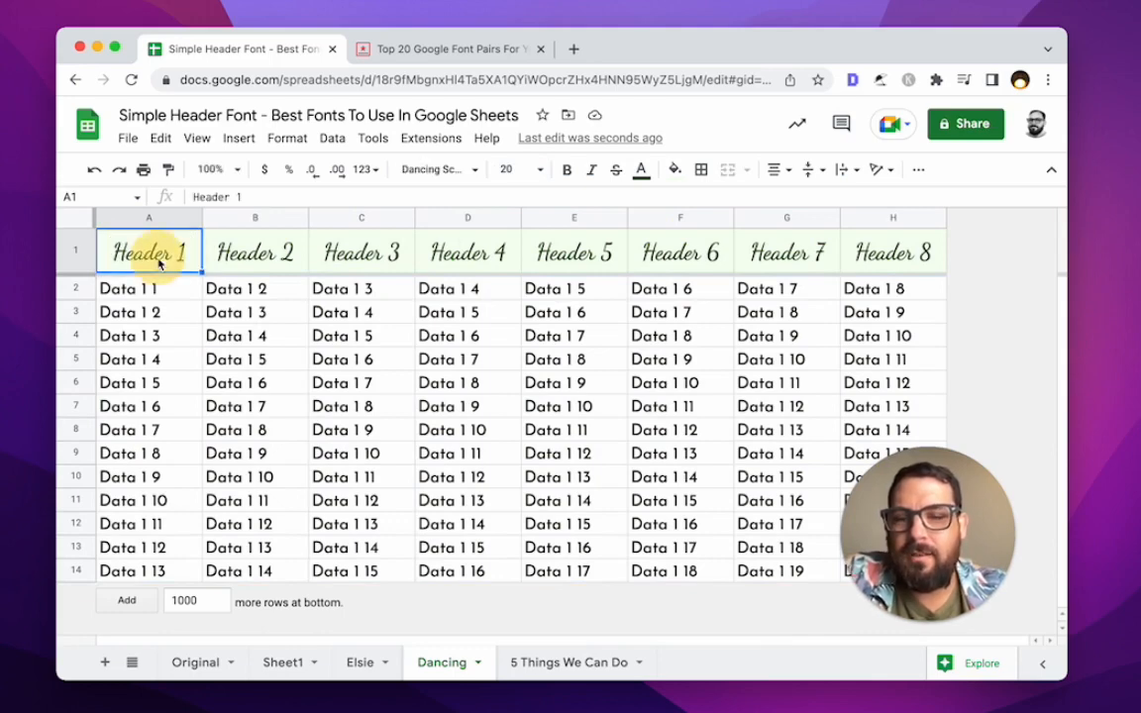
left_click(335, 256)
left_click_drag(180, 256, 891, 253)
left_click(159, 314)
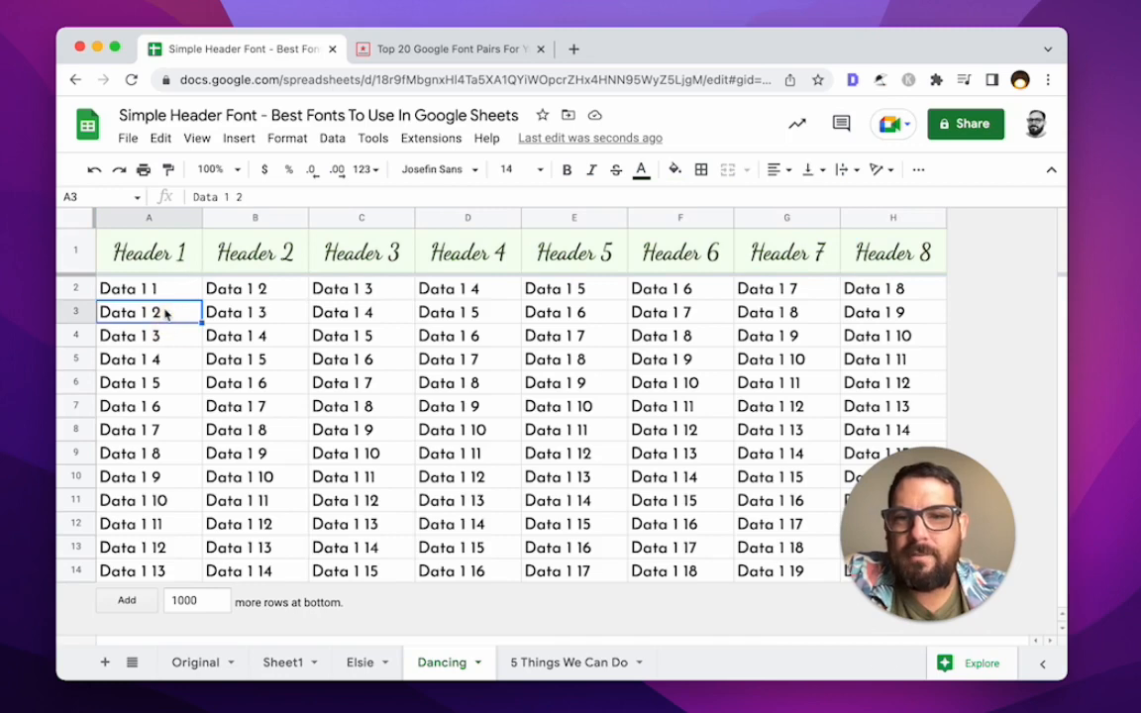
- Try the default Arial font on header row 1 of the Dancing sheet, and undo the change
left_click(166, 296)
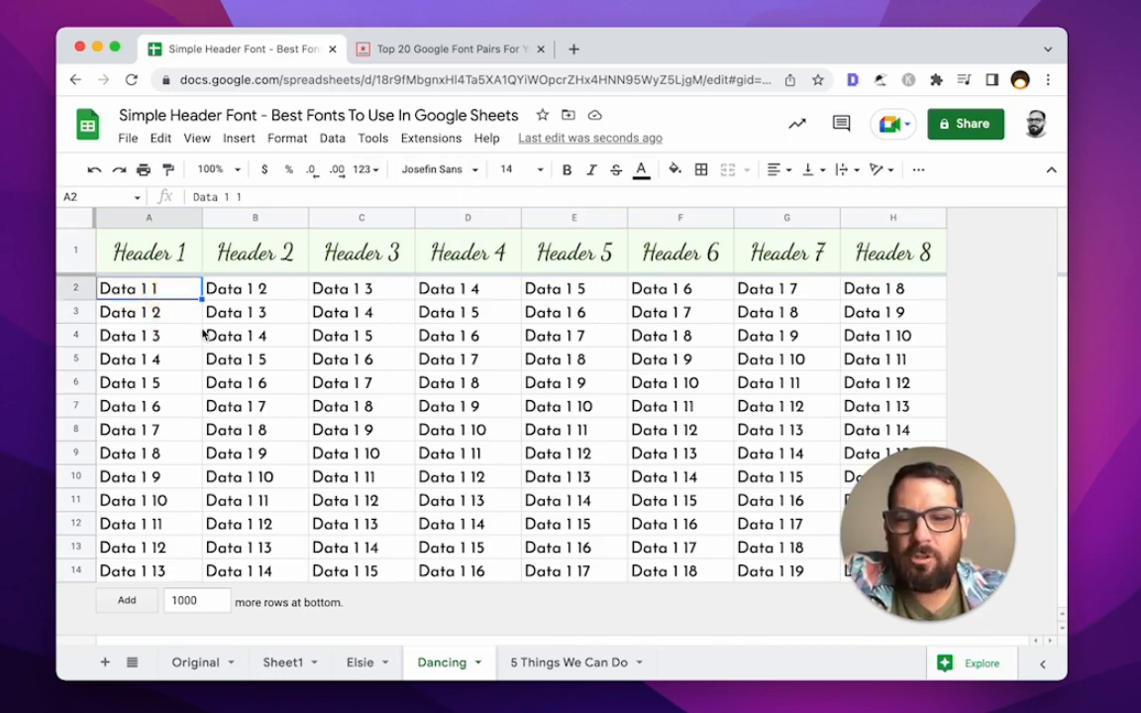
left_click(76, 250)
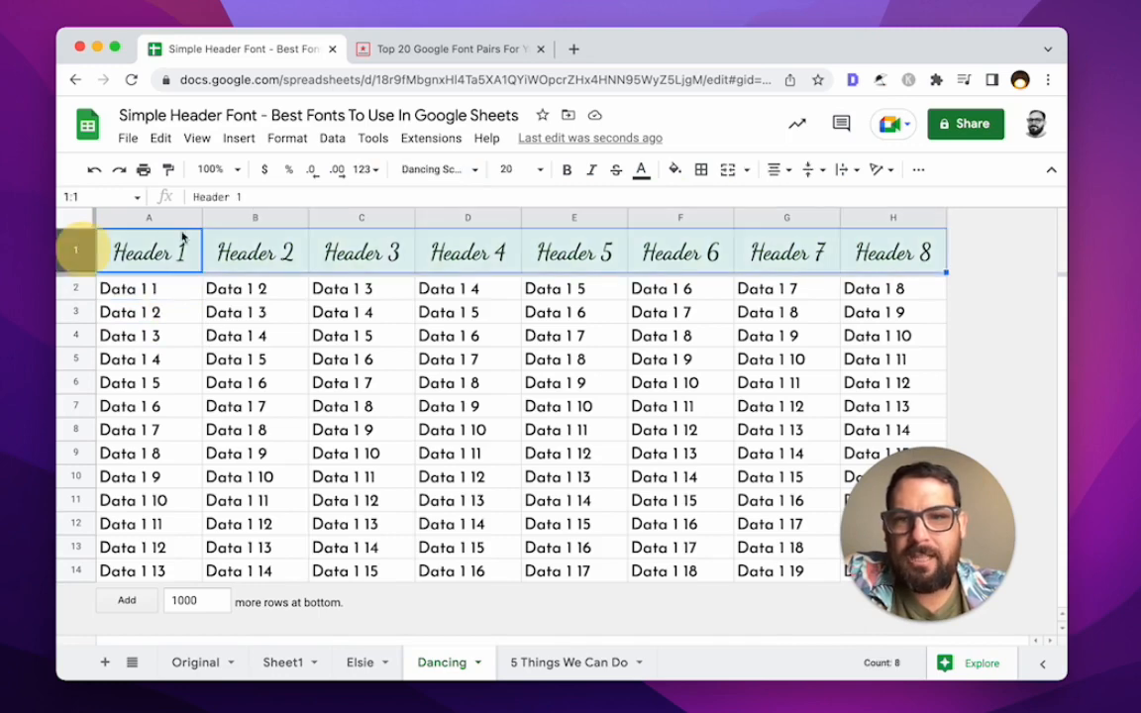
left_click(434, 170)
left_click(448, 274)
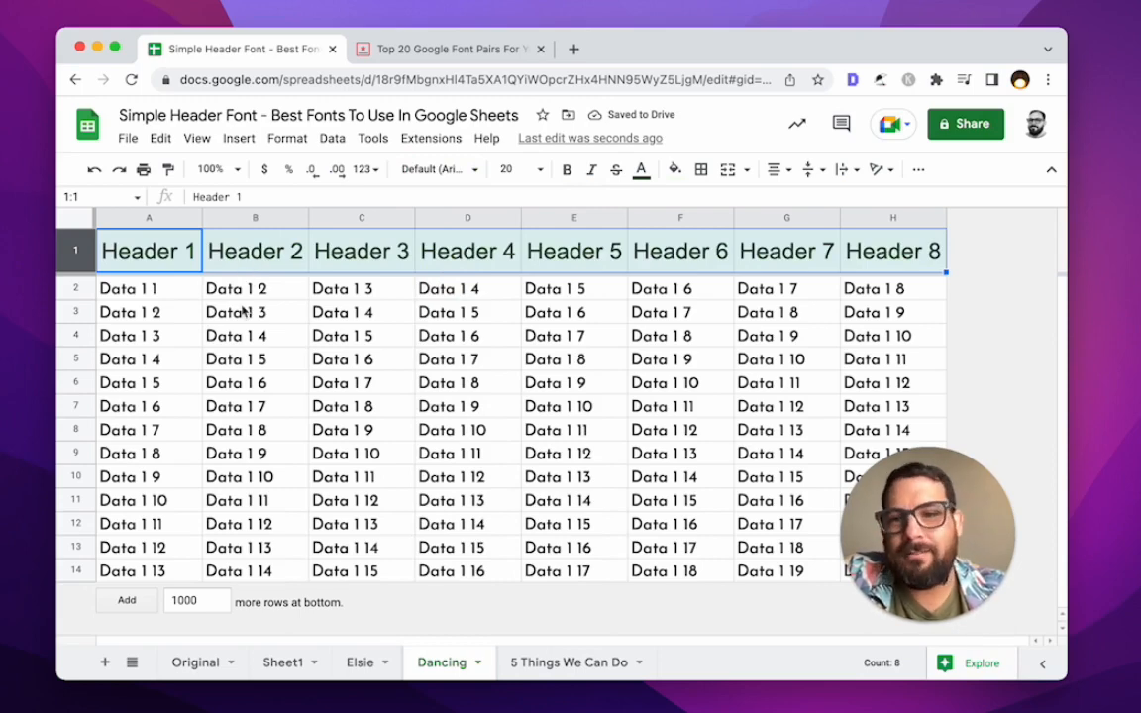
left_click(226, 290)
key("super+z")
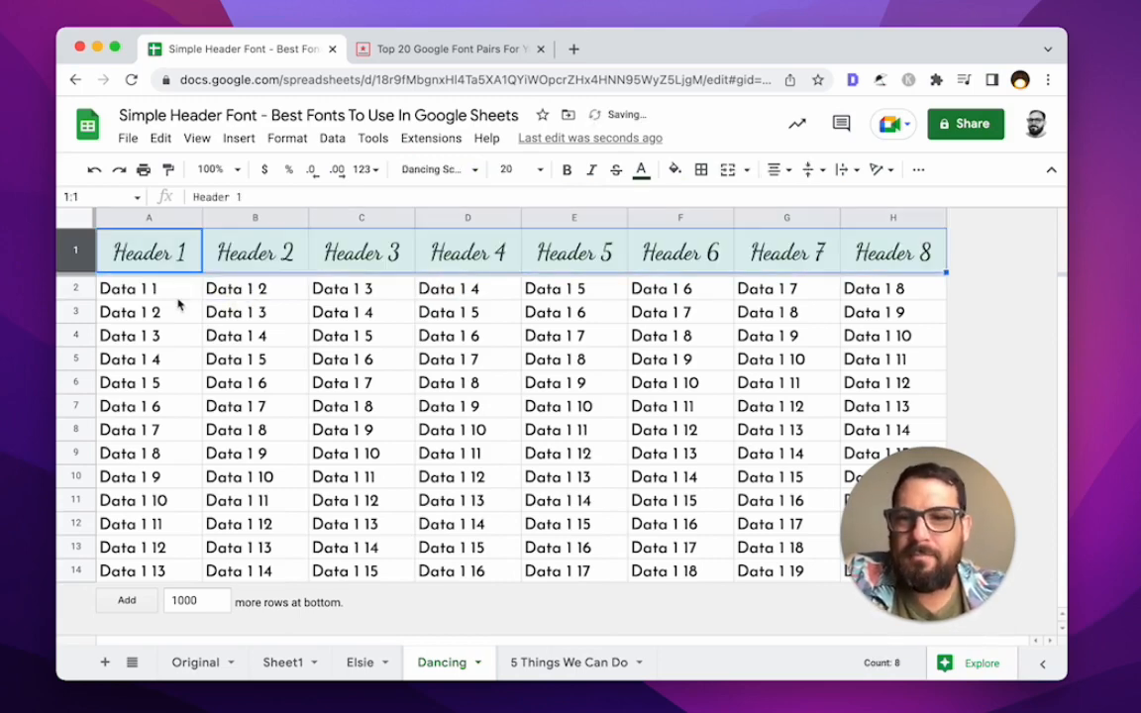
left_click(158, 285)
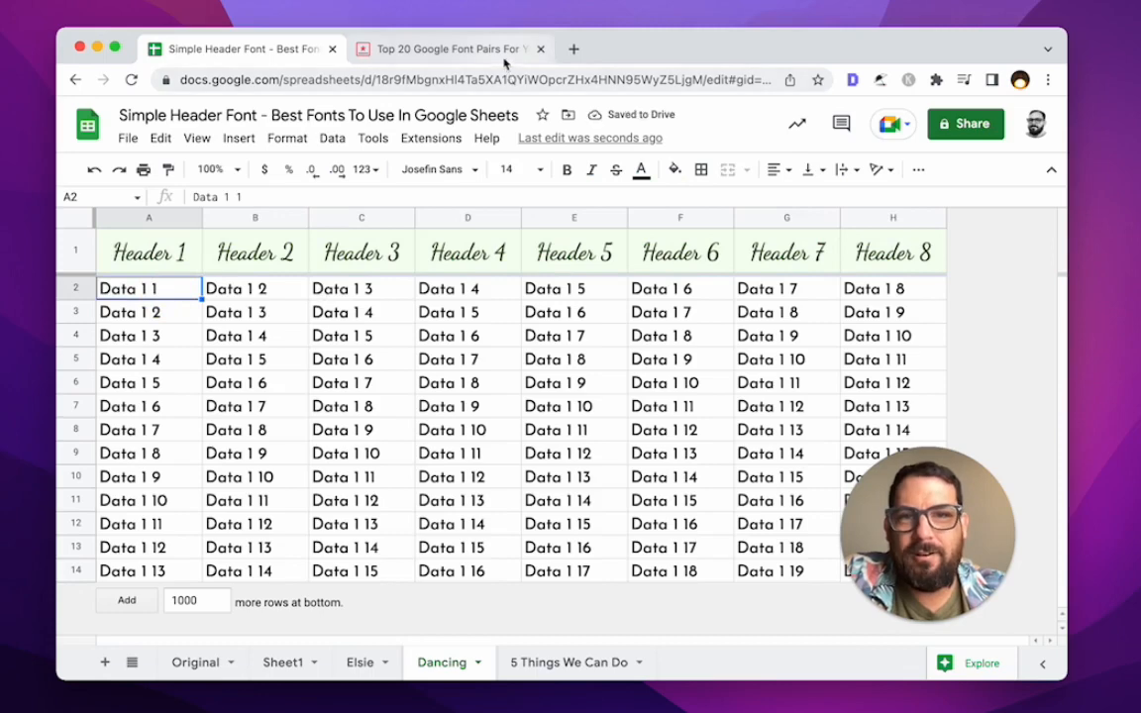
- Switch to the font pairs article and examine the Abril Fatface with Roboto and Corben with Nobile pairings
left_click(500, 48)
scroll(621, 446, "down", 7)
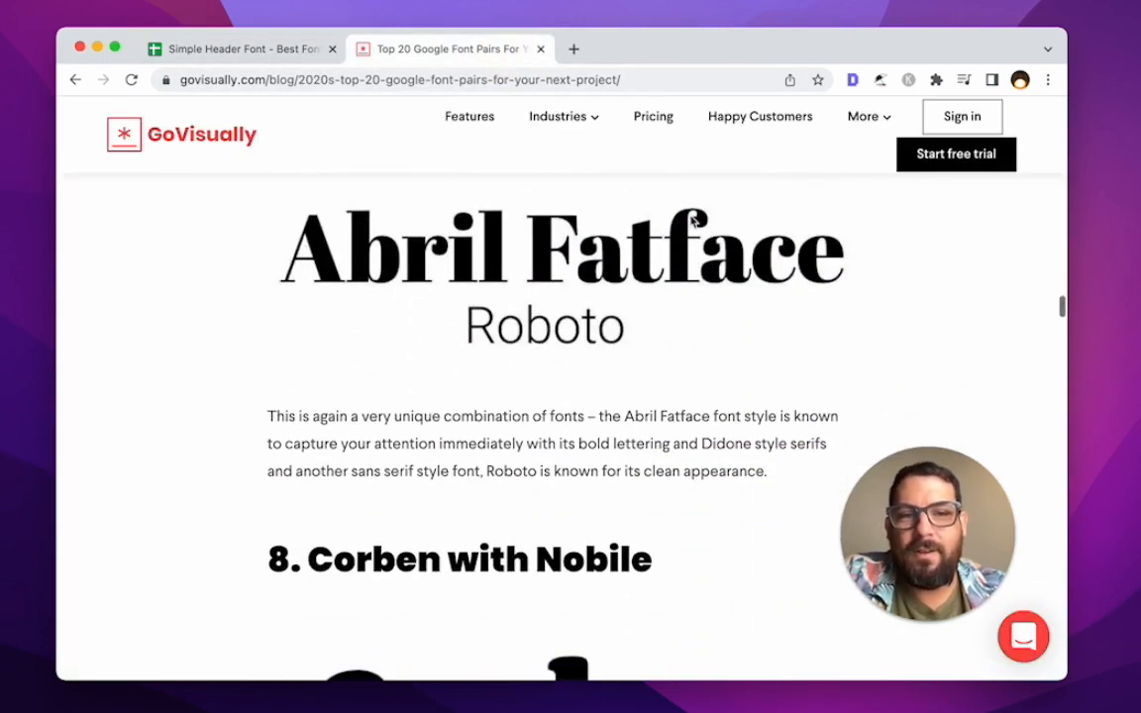
left_click_drag(858, 258, 509, 253)
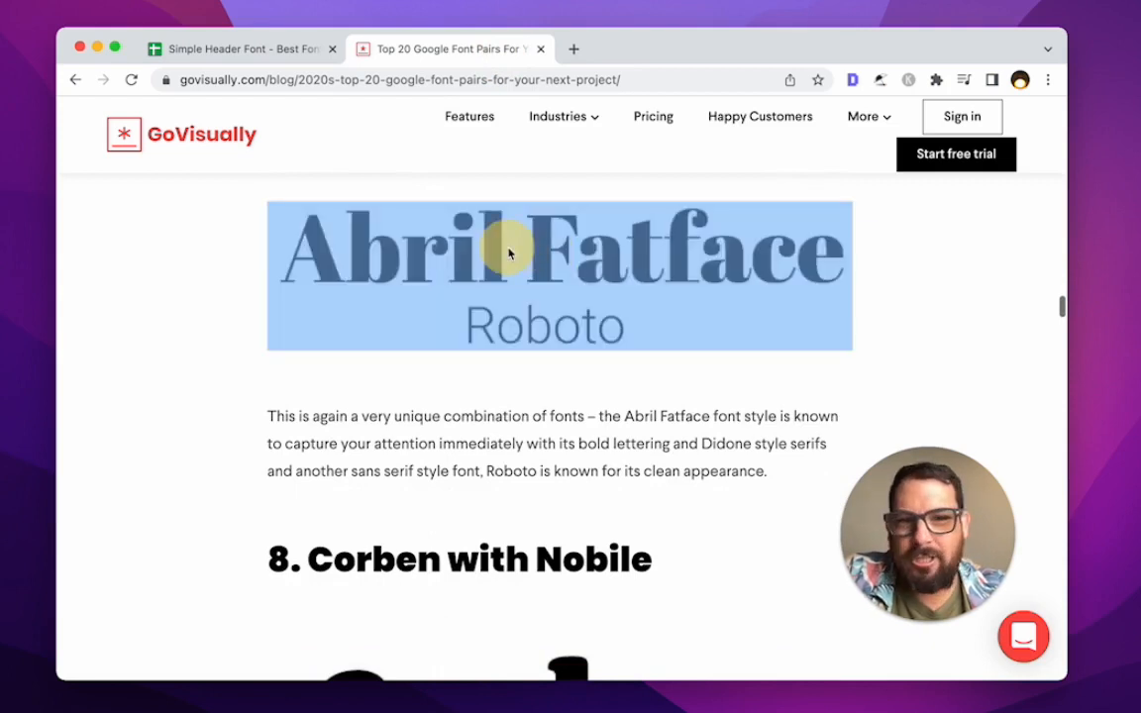
left_click(219, 312)
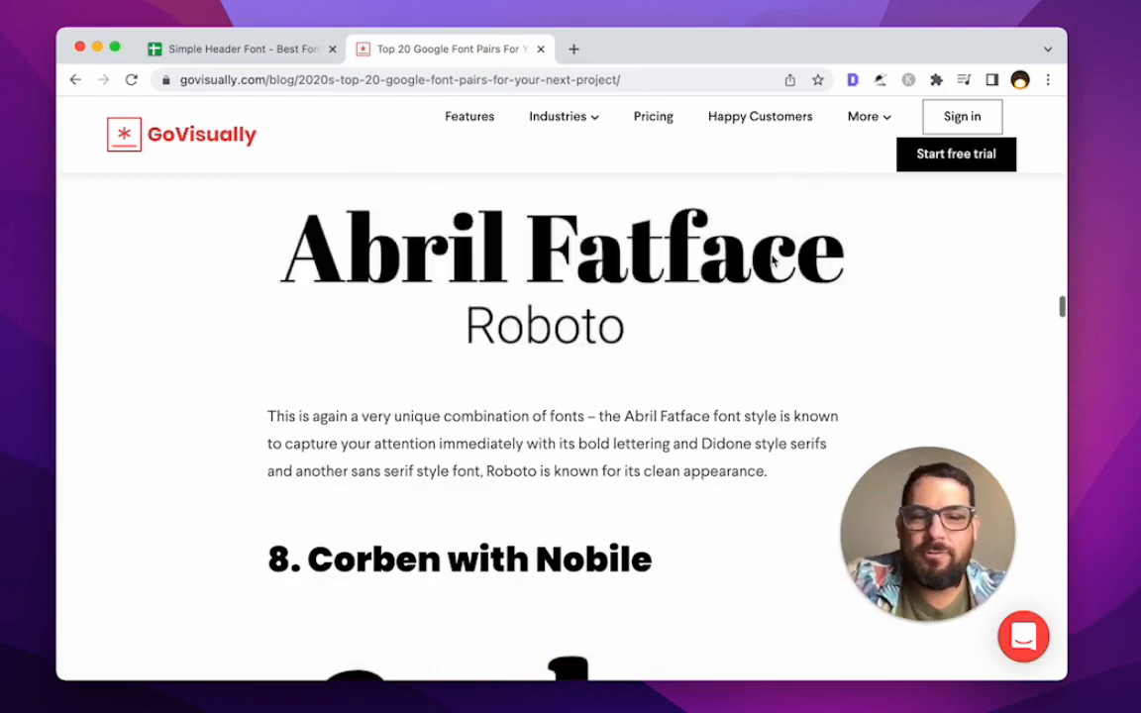
scroll(768, 280, "down", 5)
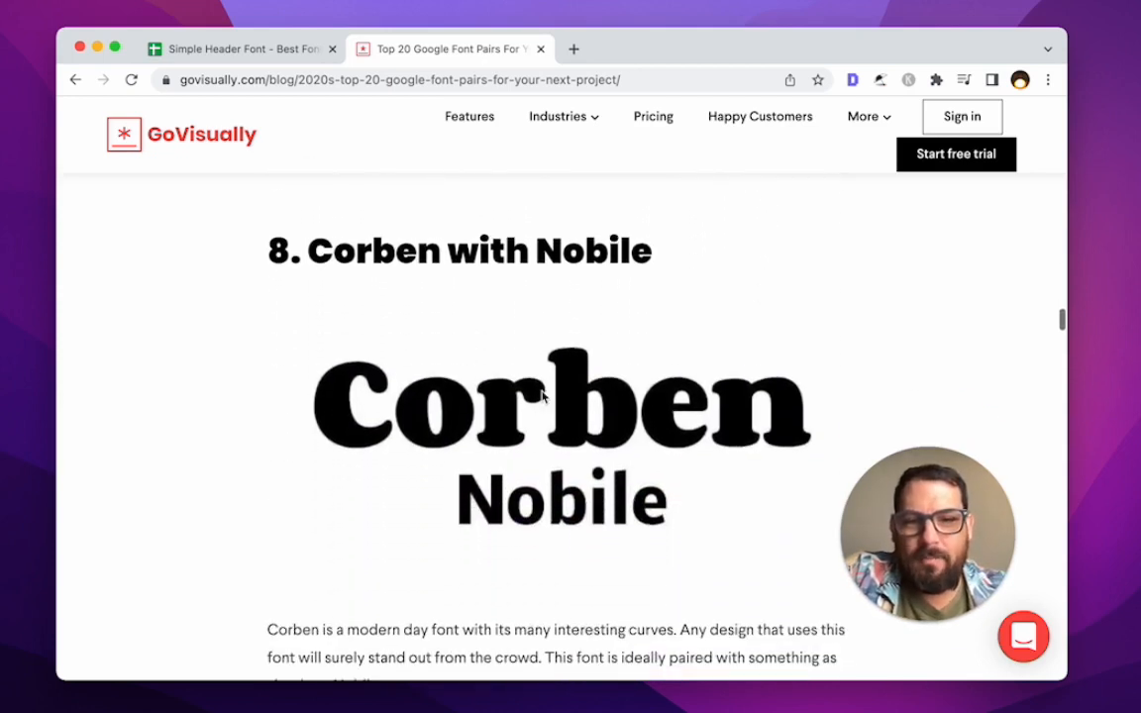
scroll(497, 404, "down", 1)
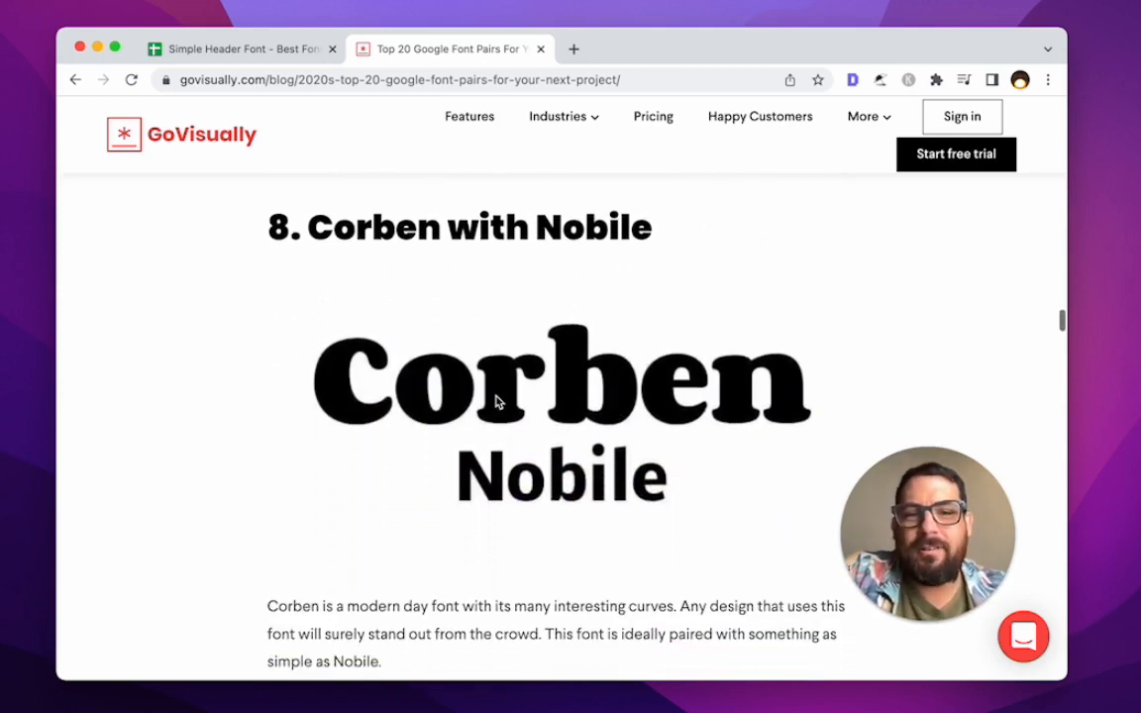
left_click(287, 49)
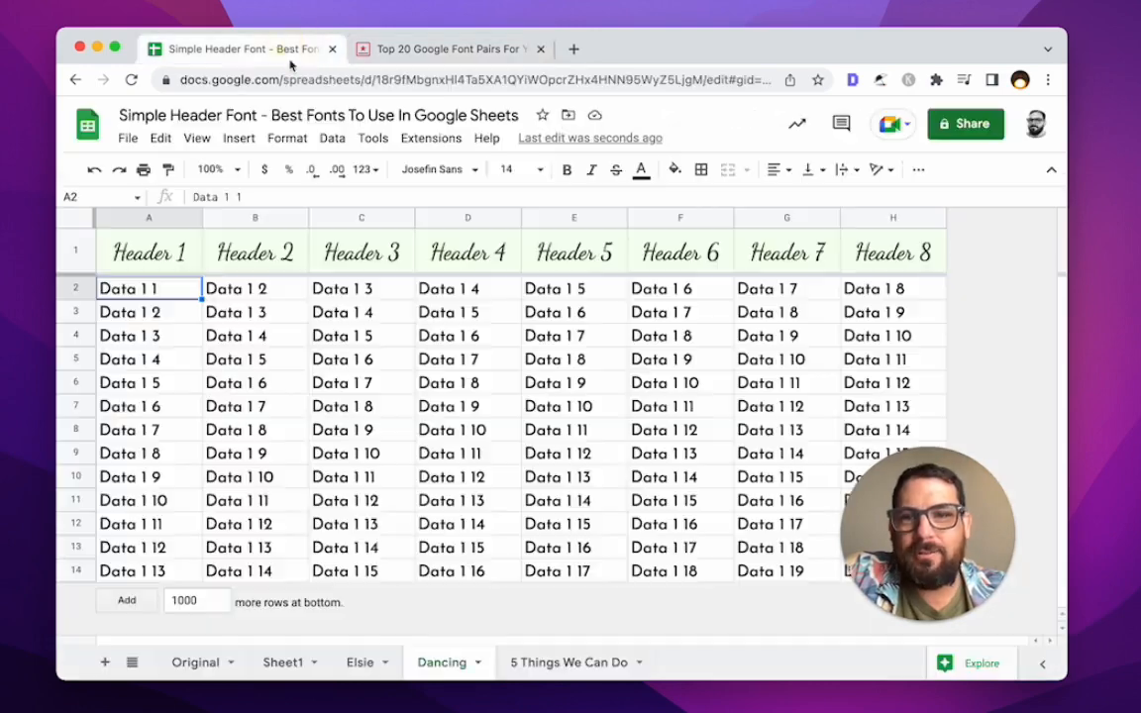
left_click(480, 662)
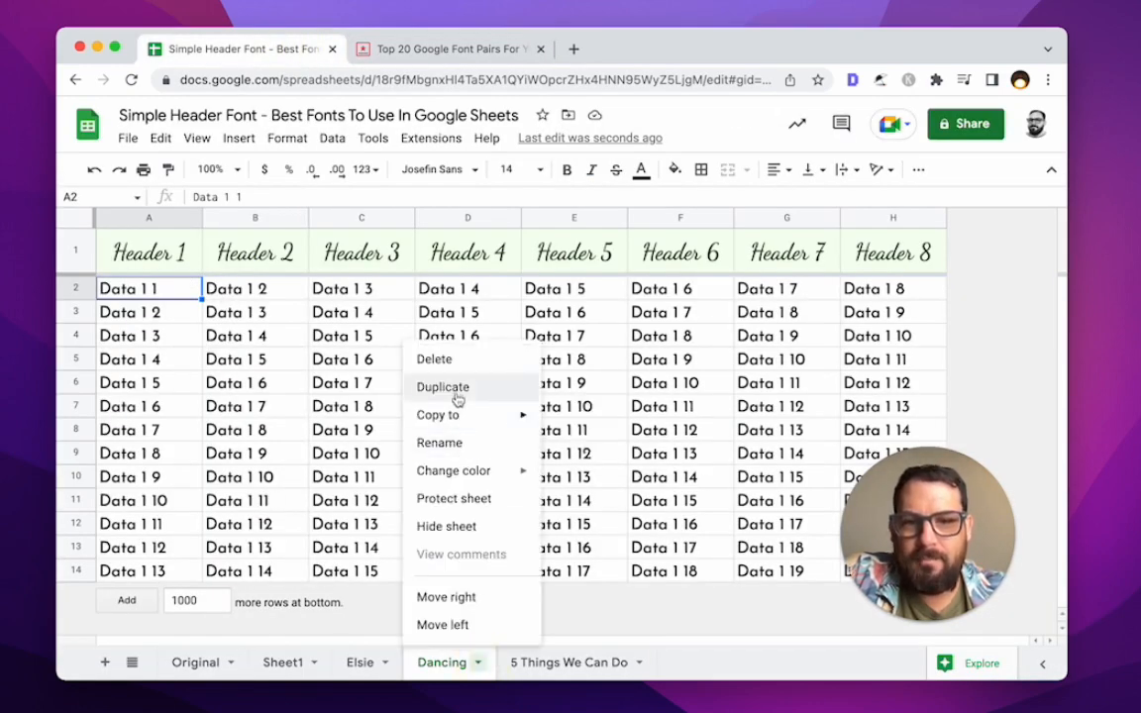
left_click(416, 47)
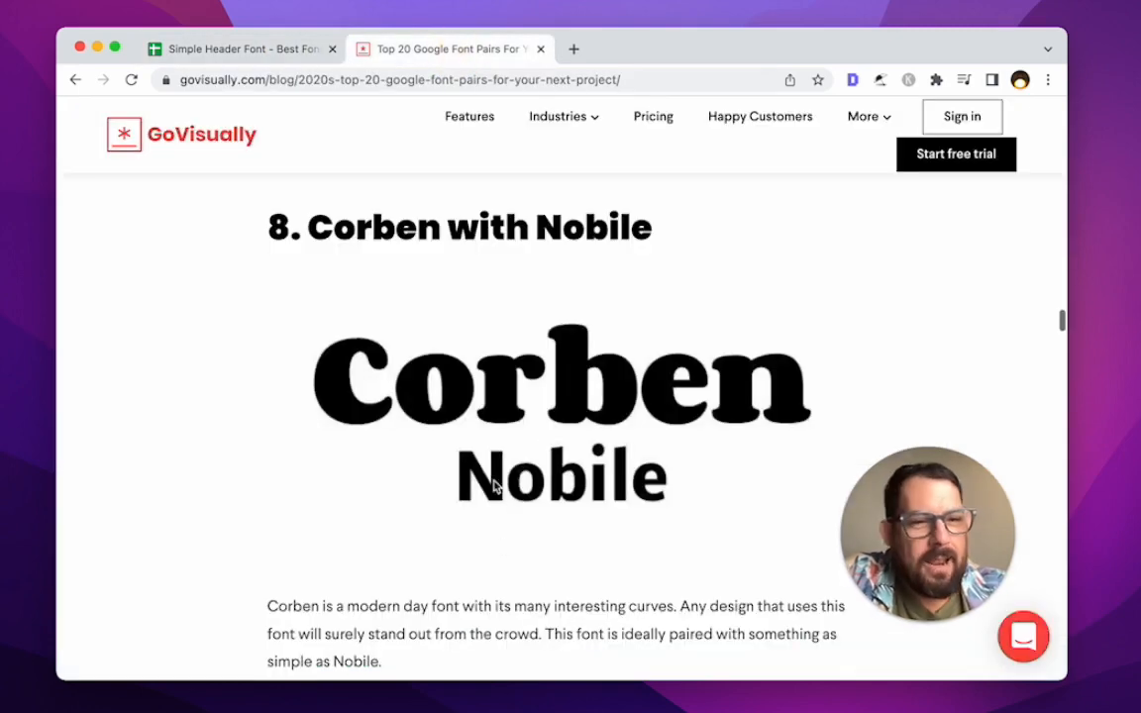
- Examine the article's pairings from Spirax with Open Sans through Playfair Display with Fauna One
scroll(492, 465, "down", 10)
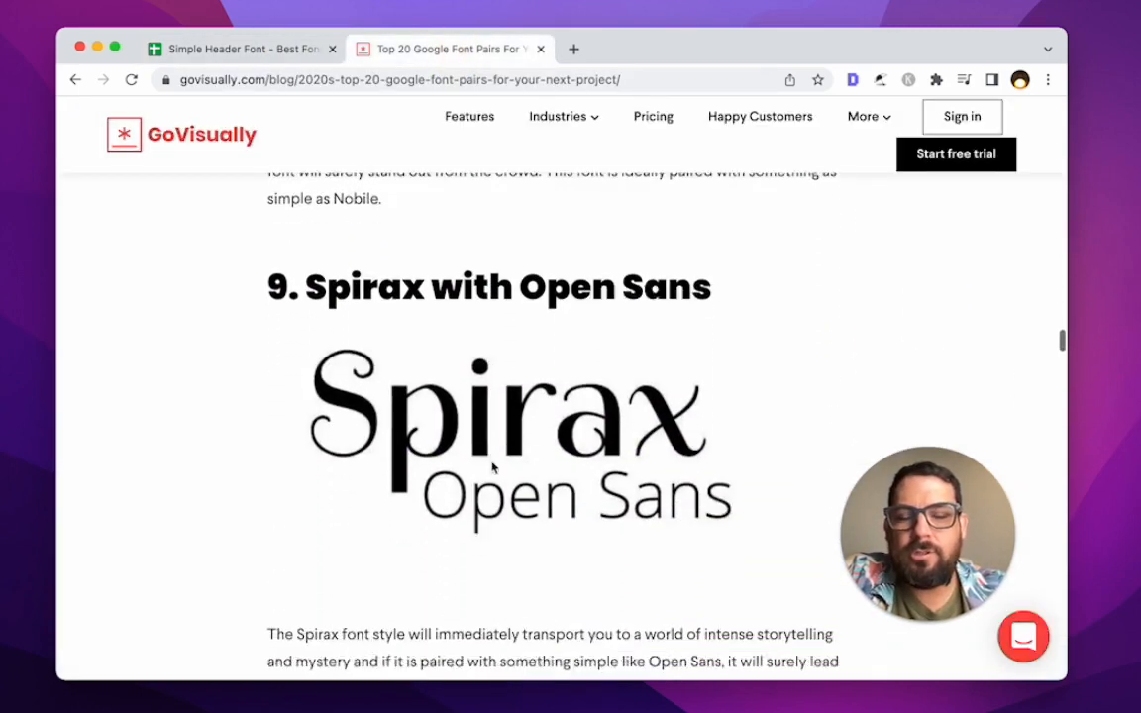
scroll(493, 445, "down", 1)
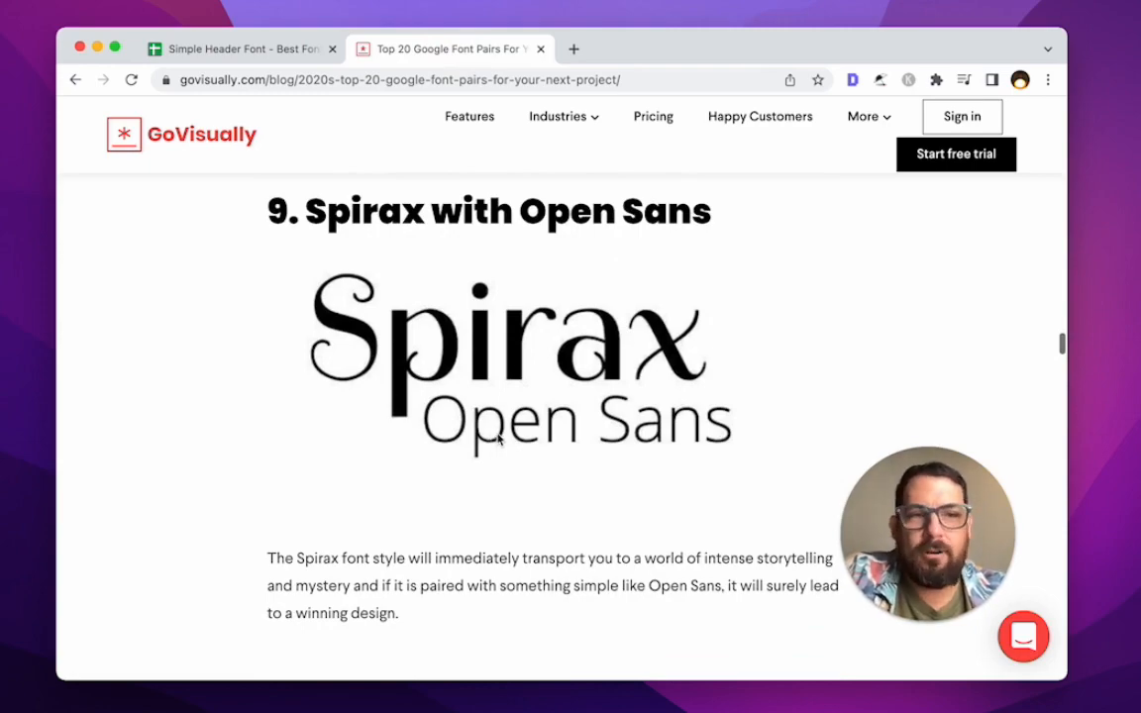
scroll(498, 438, "up", 10)
scroll(498, 438, "down", 20)
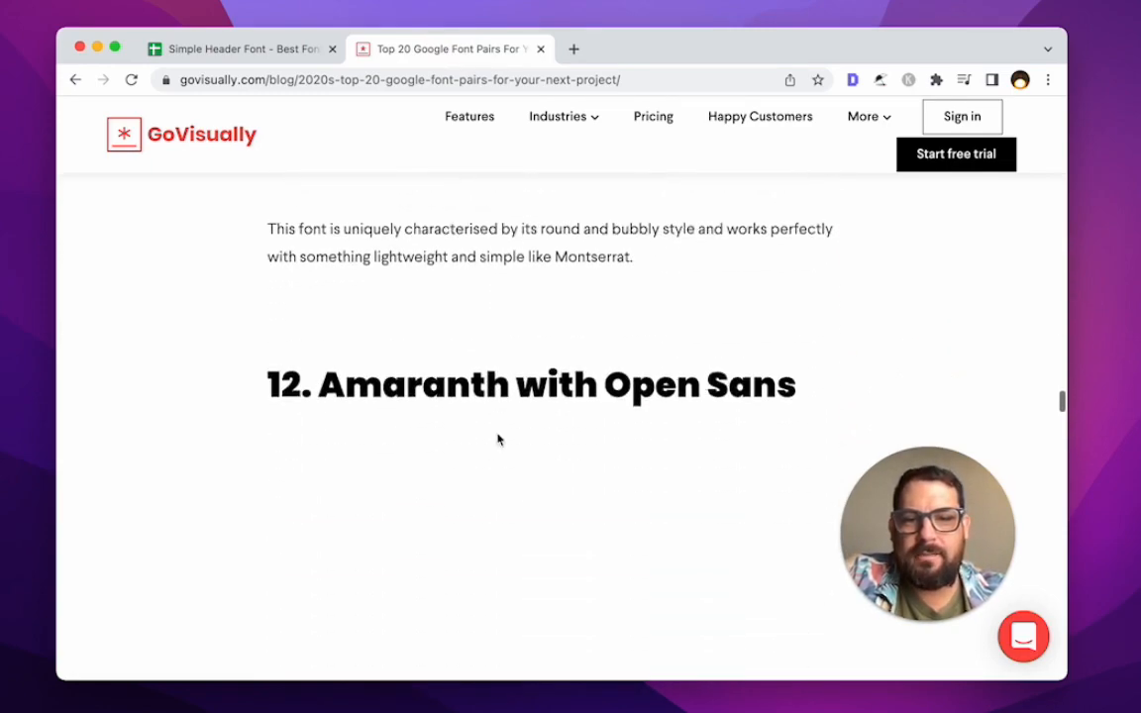
scroll(498, 426, "up", 4)
scroll(500, 404, "down", 15)
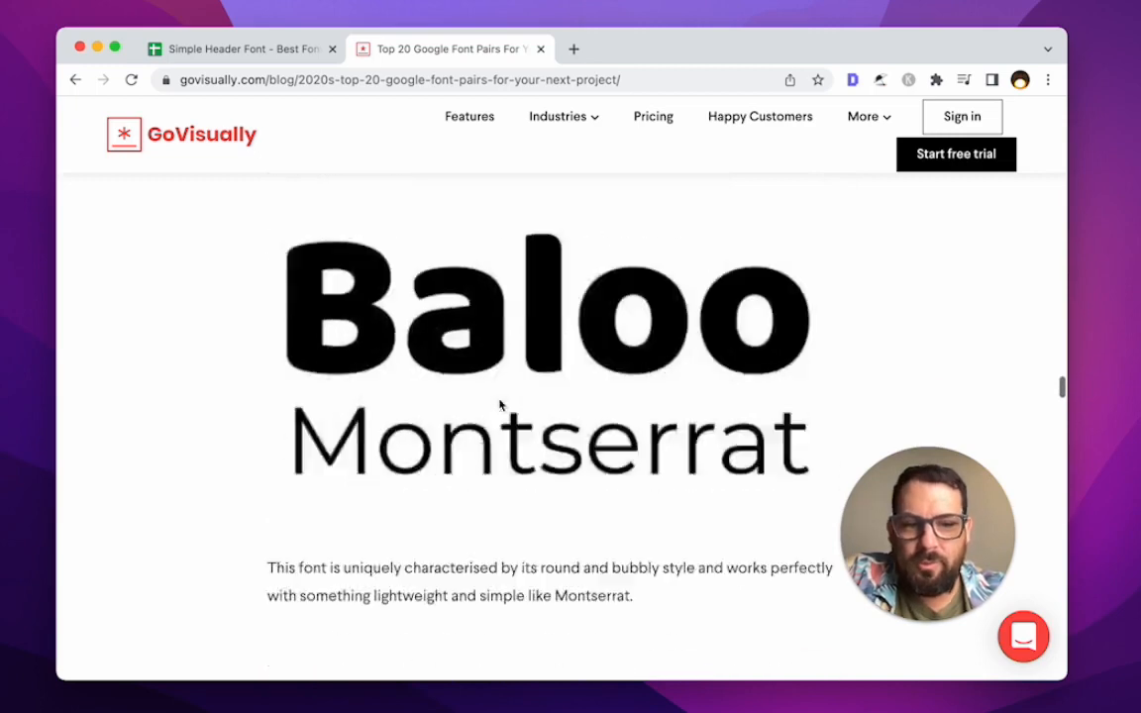
scroll(502, 404, "down", 5)
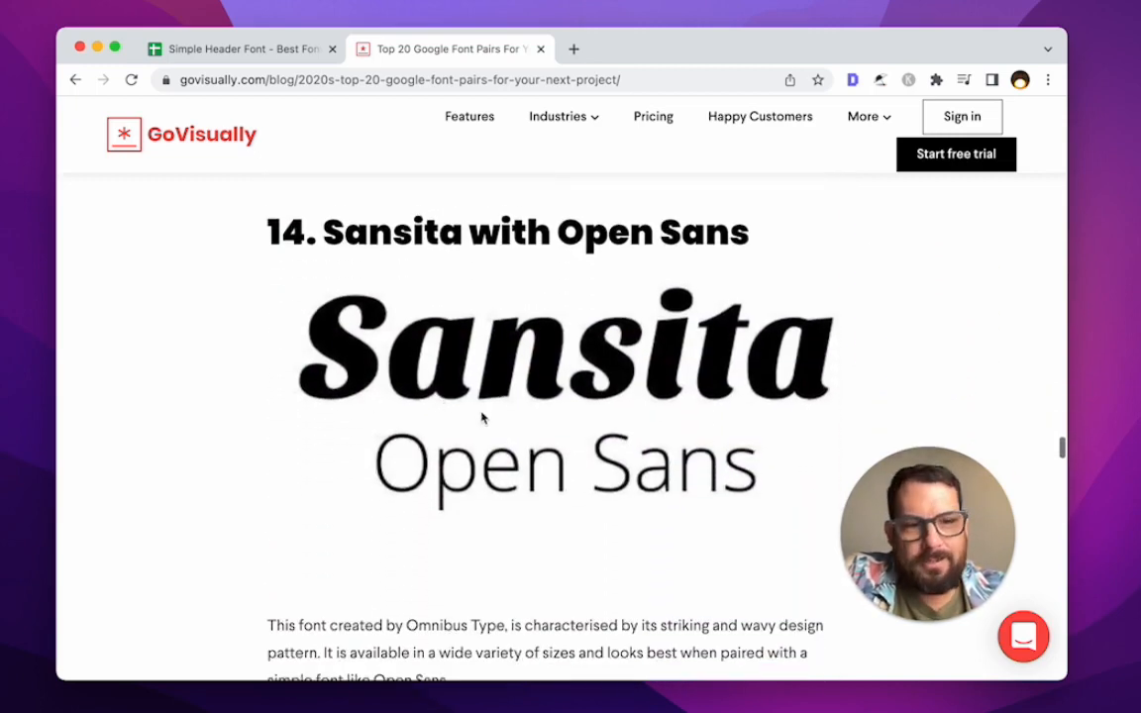
scroll(483, 417, "down", 15)
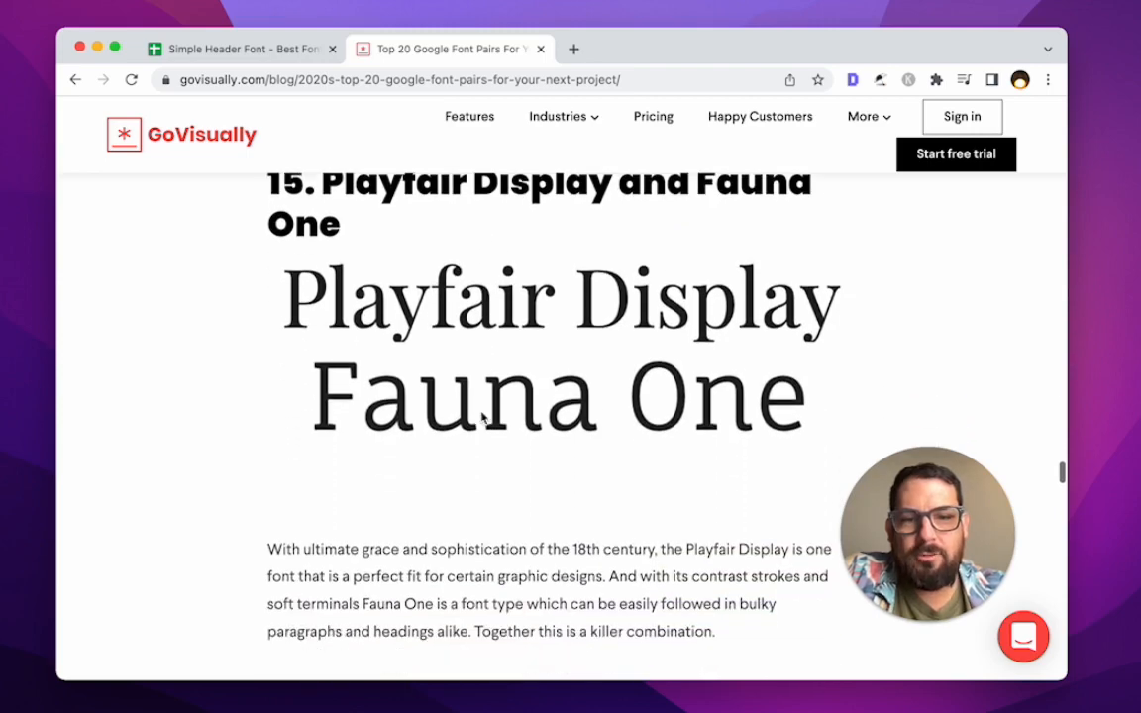
- Examine the Six Caps and Josefin Slab pairing and compare it with the neighbouring Alfa Slab One entry
scroll(482, 417, "down", 7)
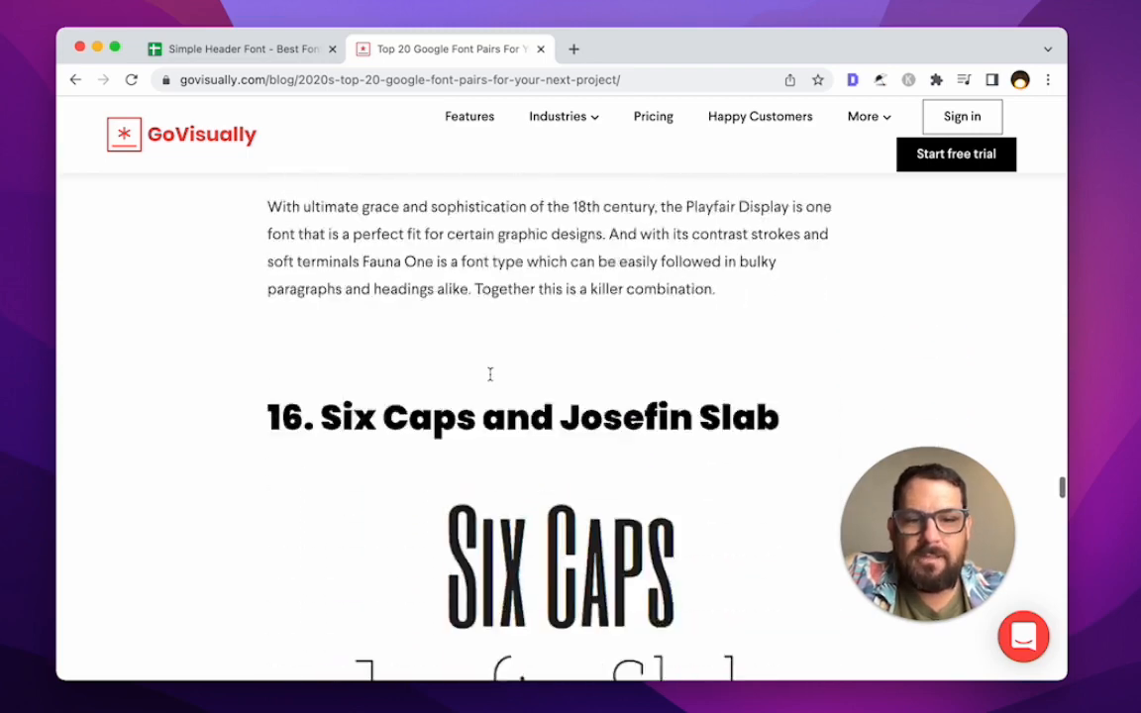
scroll(489, 374, "down", 7)
scroll(531, 248, "up", 1)
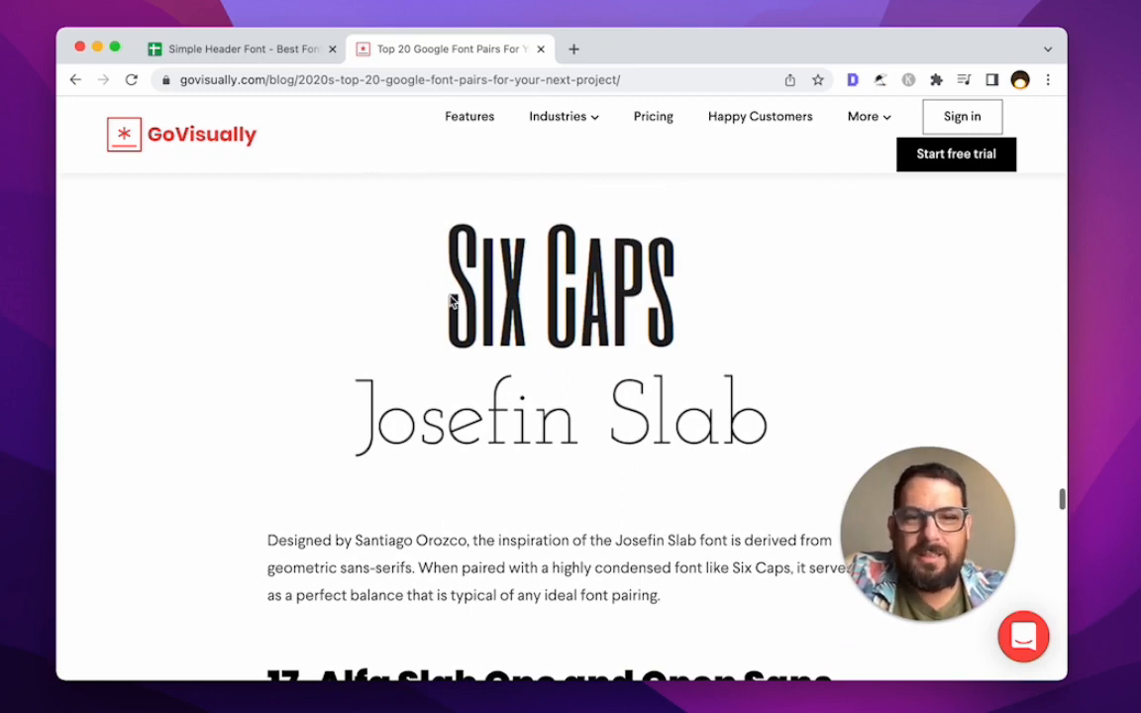
scroll(458, 301, "up", 1)
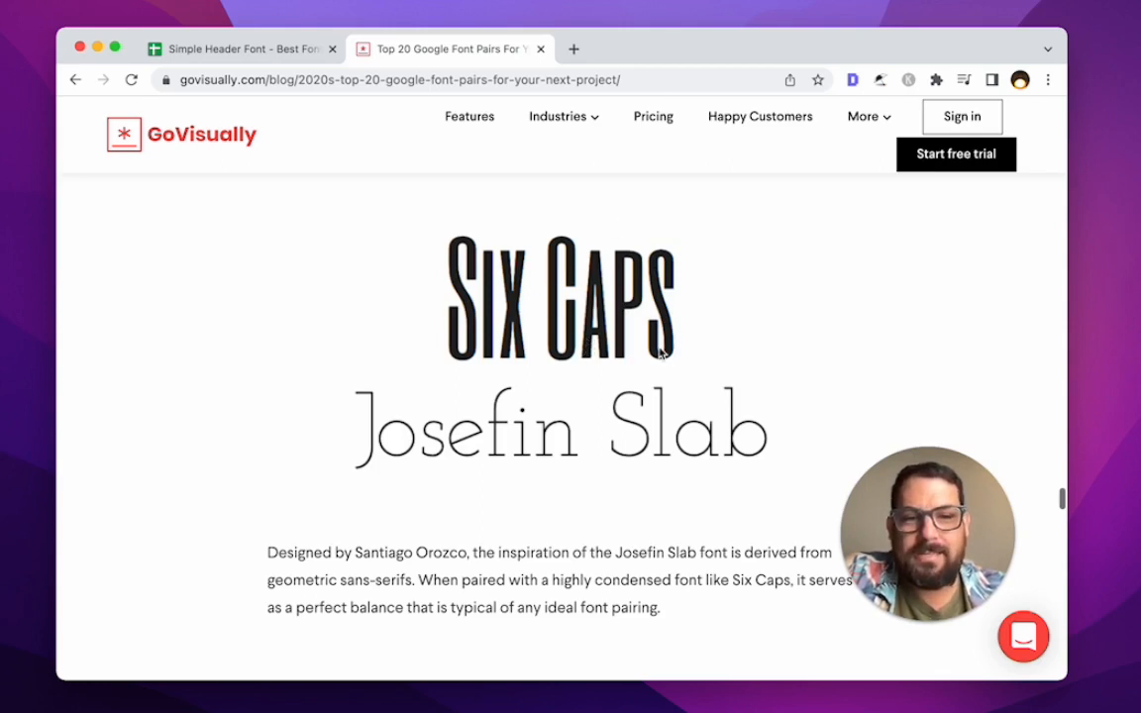
scroll(634, 347, "down", 1)
scroll(394, 297, "down", 5)
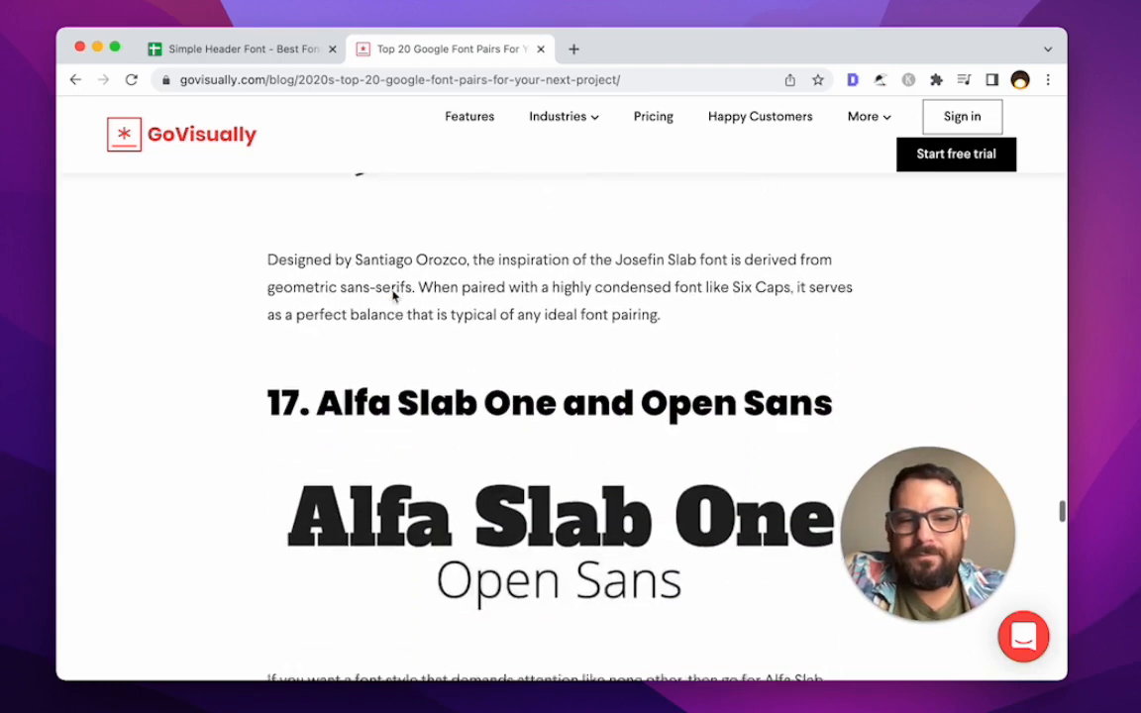
scroll(402, 296, "up", 5)
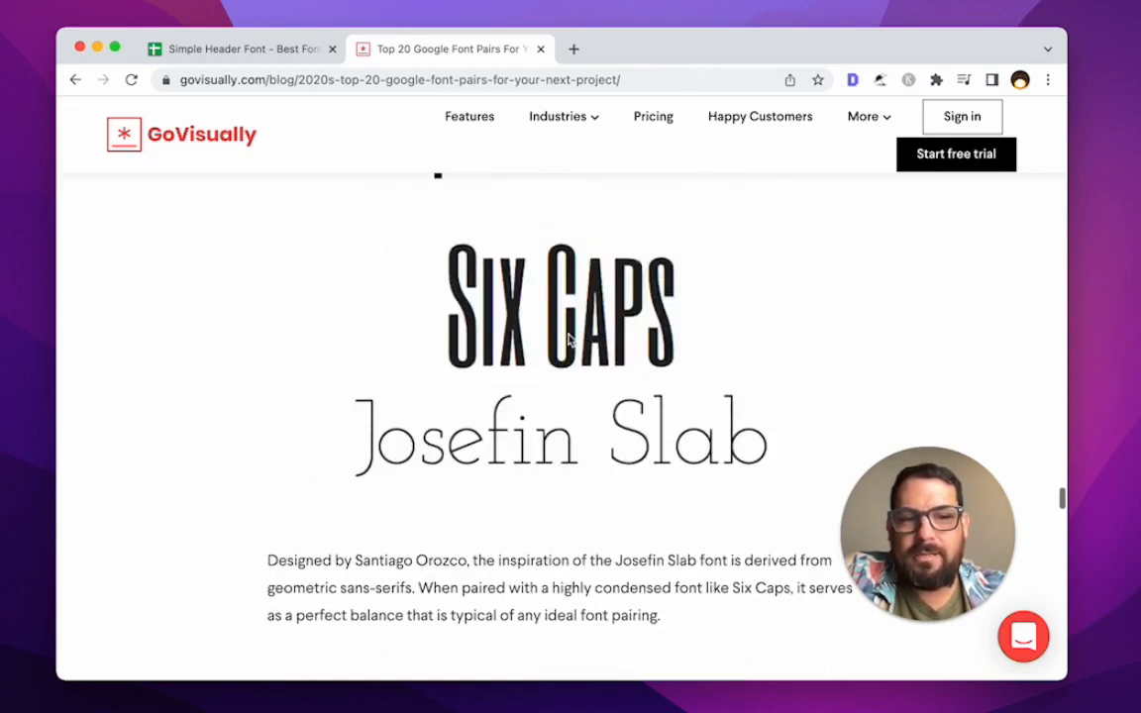
- Examine the article's final pairings, from Amatic SC with Josefin Sans to Oswald with Quattrocento
scroll(569, 339, "down", 10)
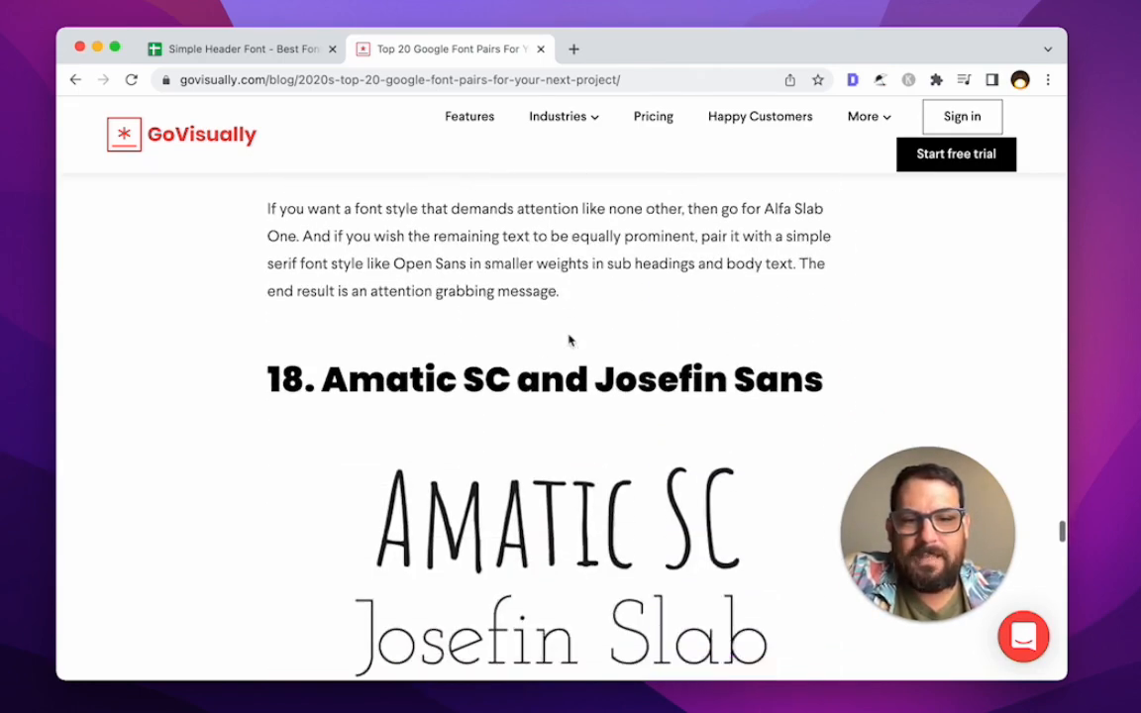
scroll(549, 397, "down", 12)
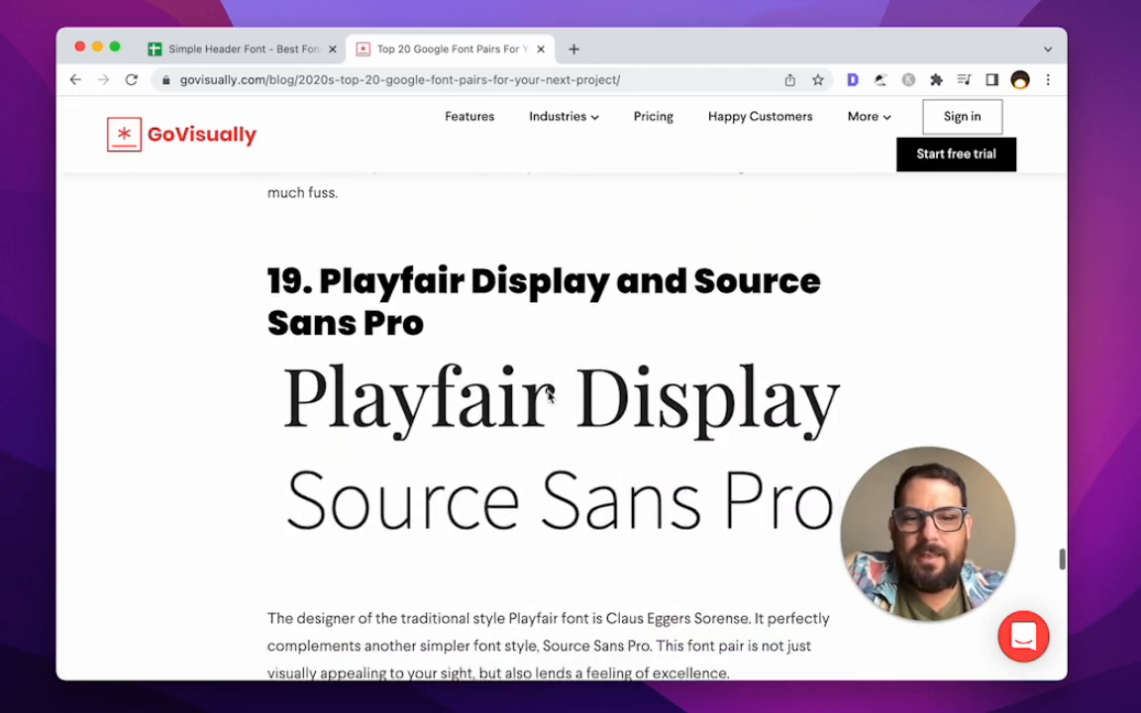
scroll(550, 396, "down", 1)
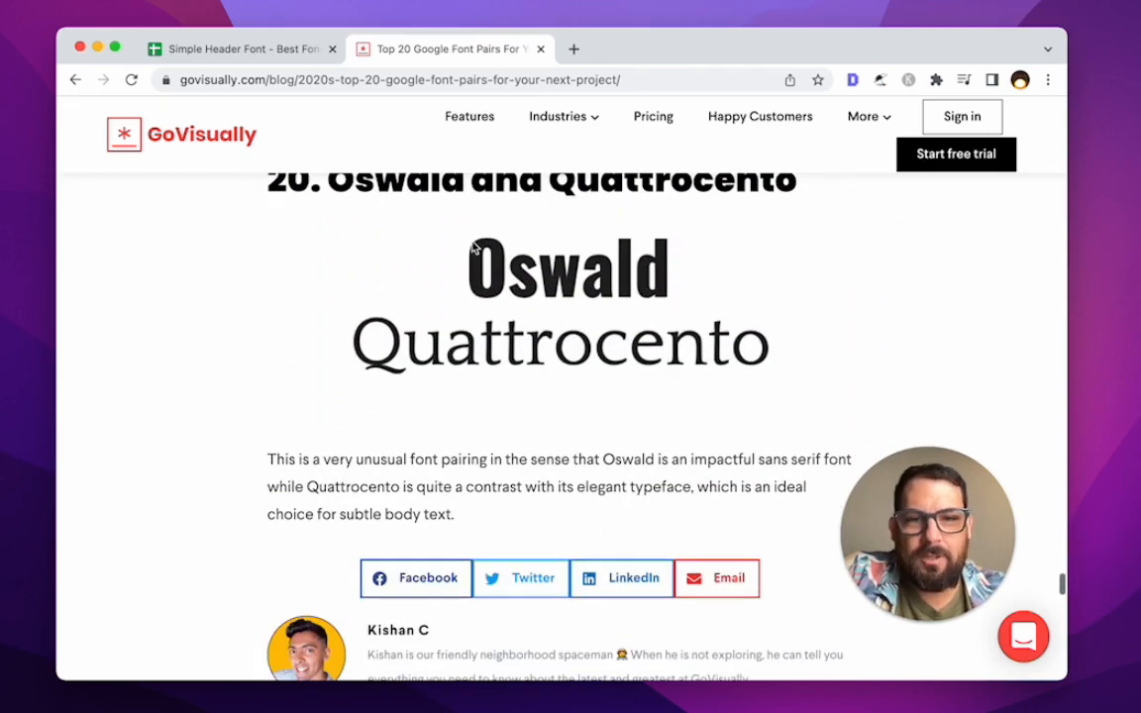
scroll(386, 359, "up", 3)
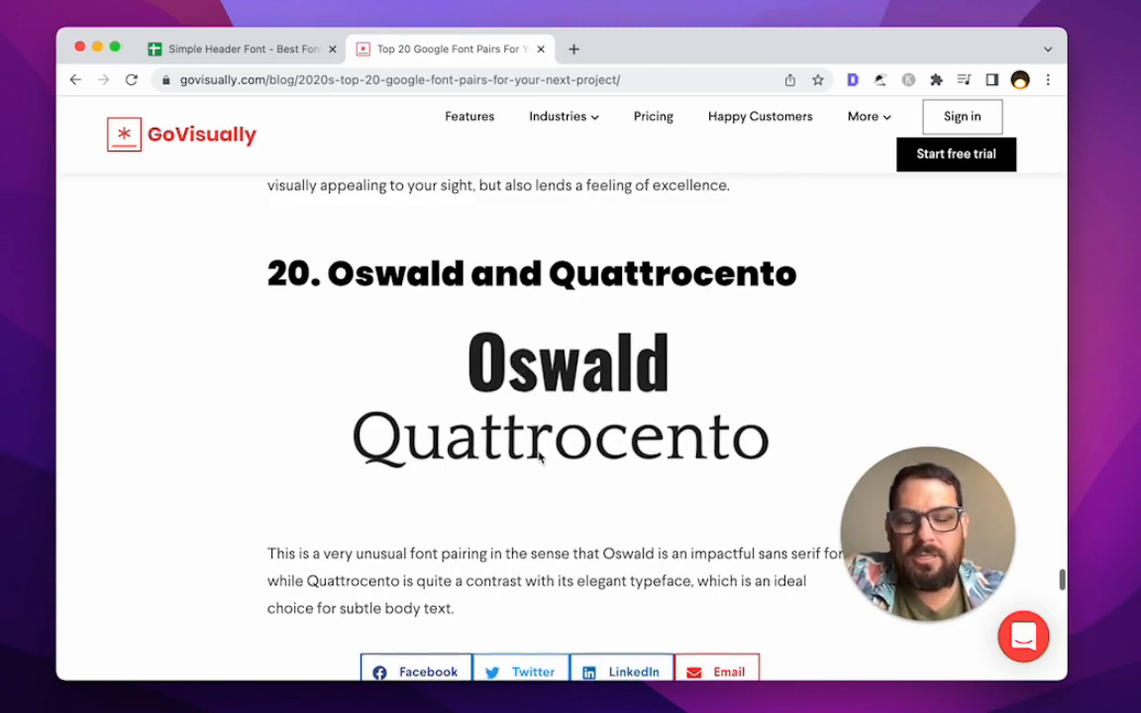
scroll(542, 456, "down", 6)
scroll(540, 456, "up", 2)
scroll(540, 457, "up", 15)
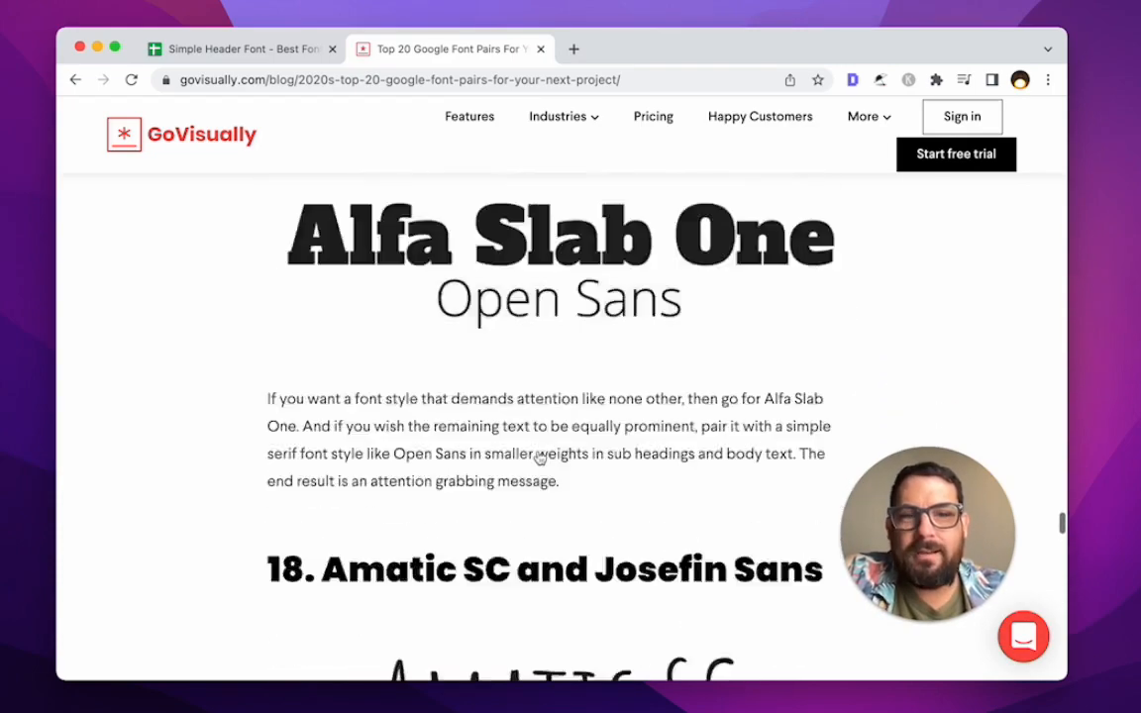
- Return to the spreadsheet and review the font, color, background and row and column size items on the 5 Things We Can Do sheet
left_click(297, 50)
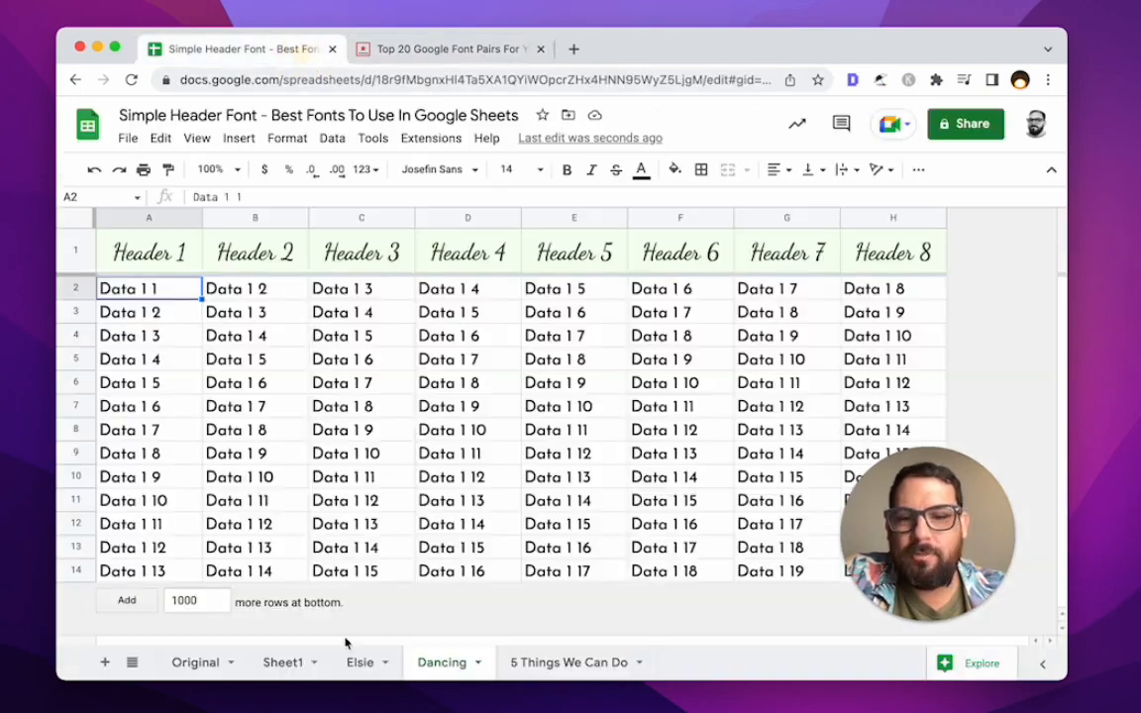
left_click(547, 662)
left_click(315, 279)
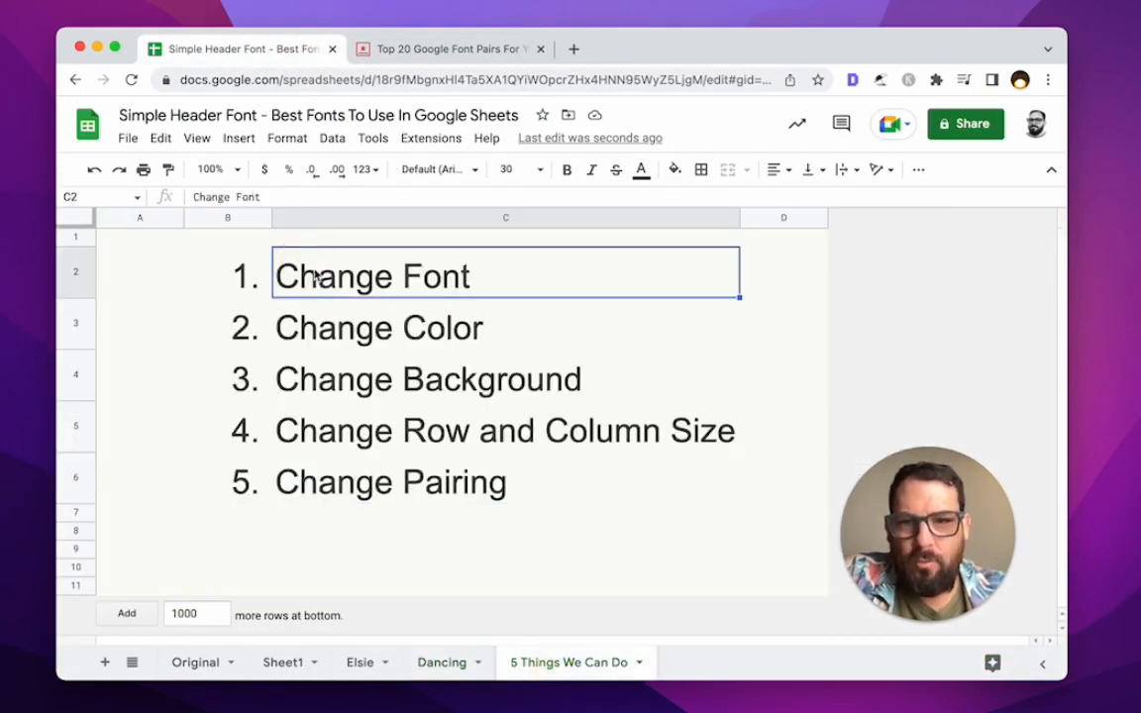
left_click(382, 338)
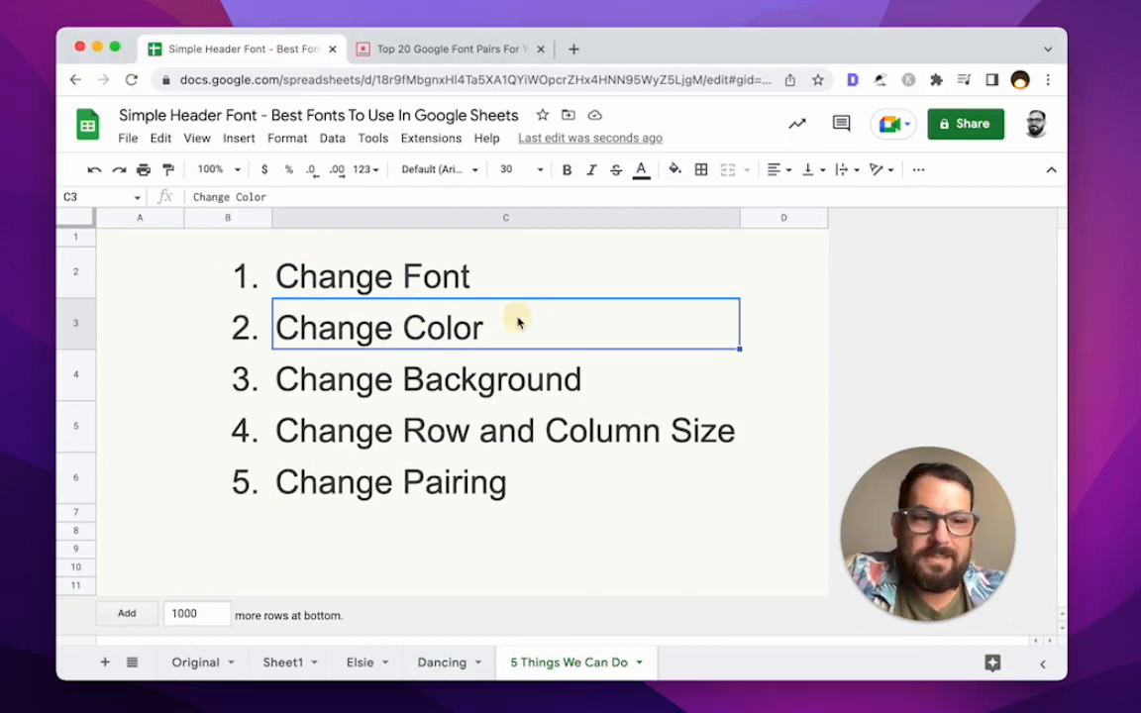
left_click(463, 383)
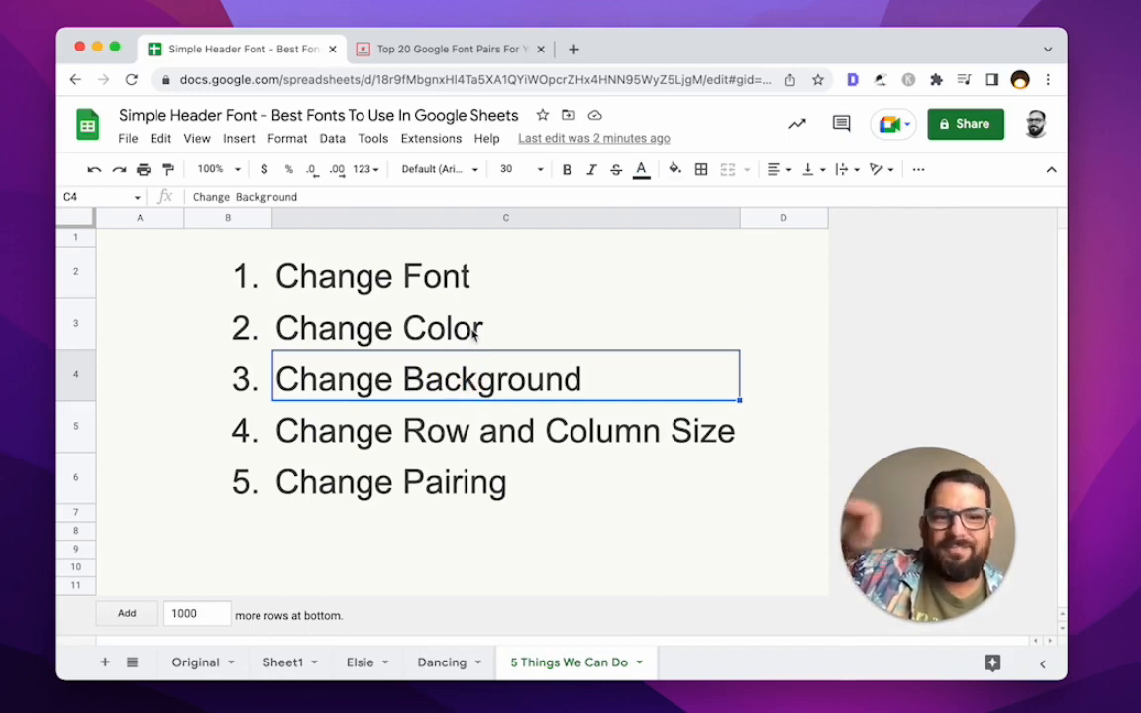
left_click(466, 427)
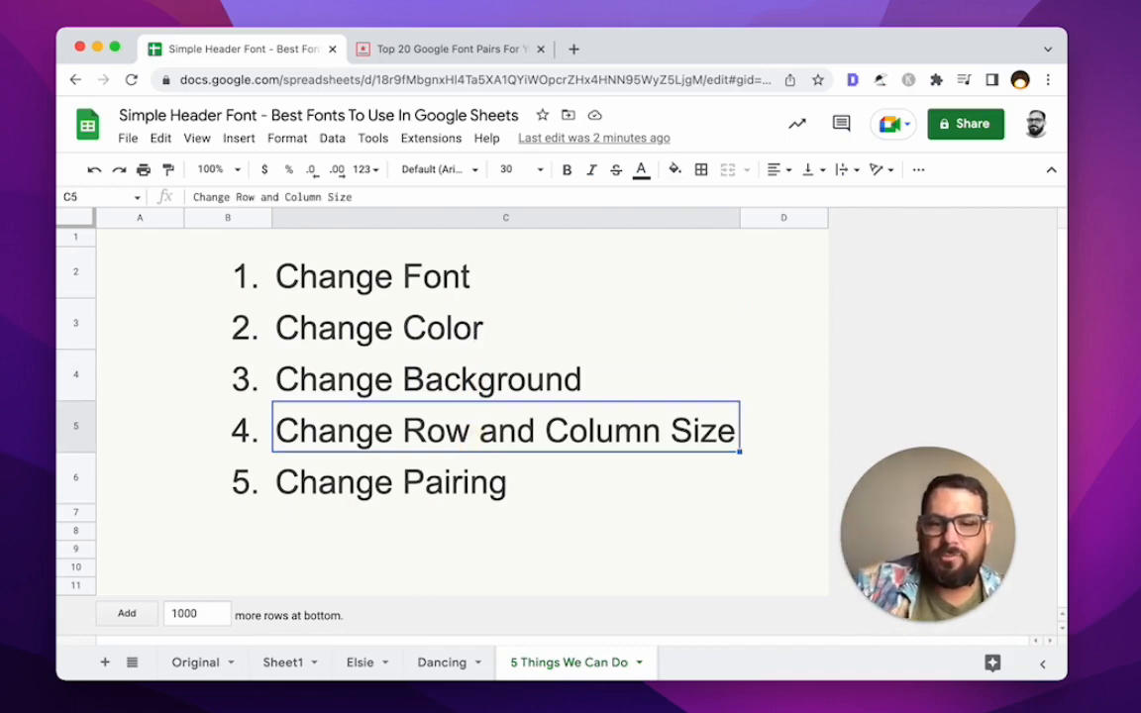
- Compare the styled tables on Sheet1 and the Elsie sheet
left_click(285, 663)
left_click(327, 392)
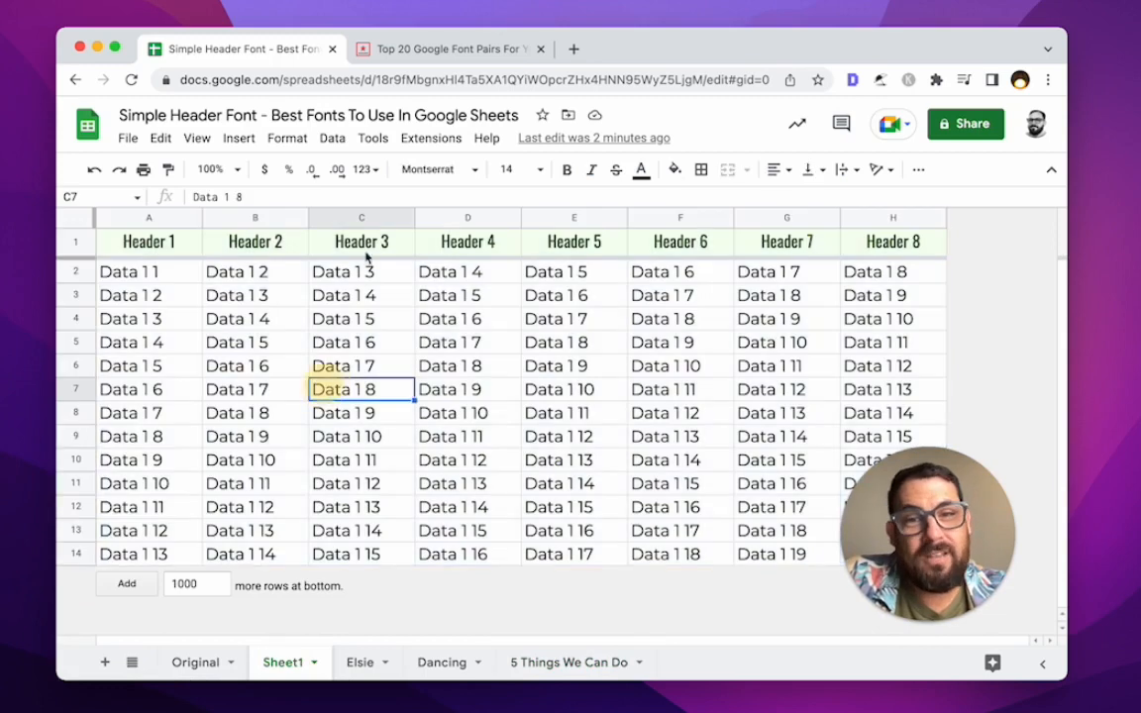
left_click(364, 662)
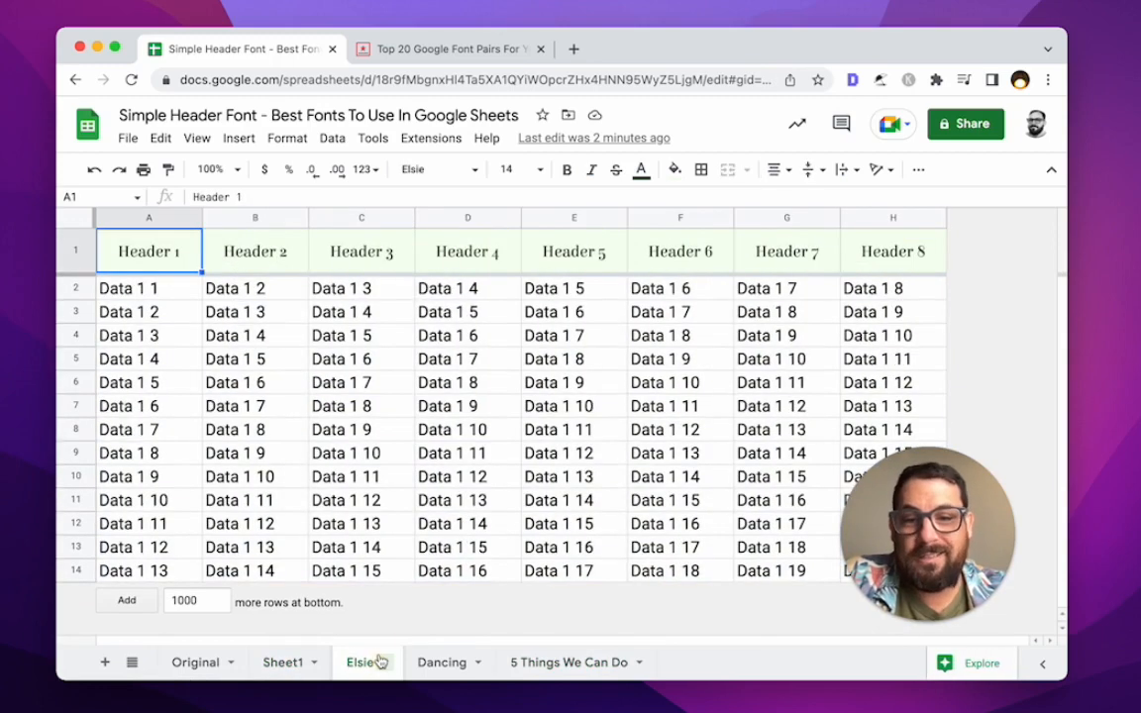
- On the Dancing sheet, make the header row slightly taller and widen columns A through H equally
left_click(439, 665)
left_click(72, 251)
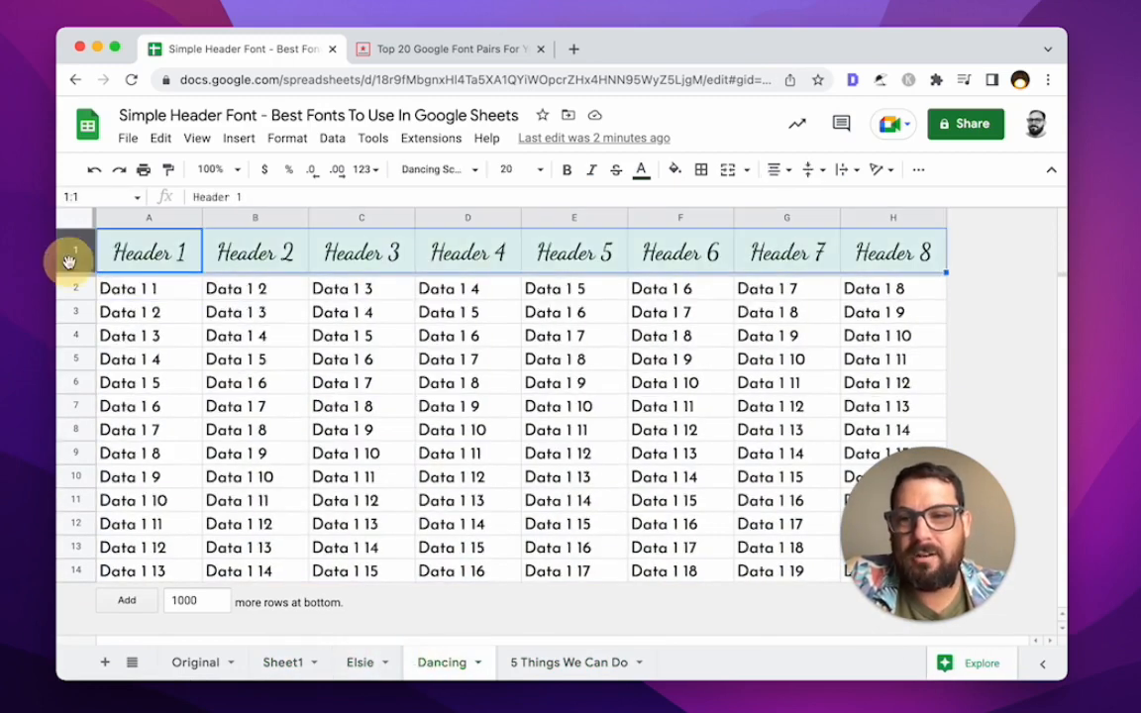
left_click_drag(72, 270, 70, 282)
left_click(149, 246)
left_click_drag(150, 218, 981, 214)
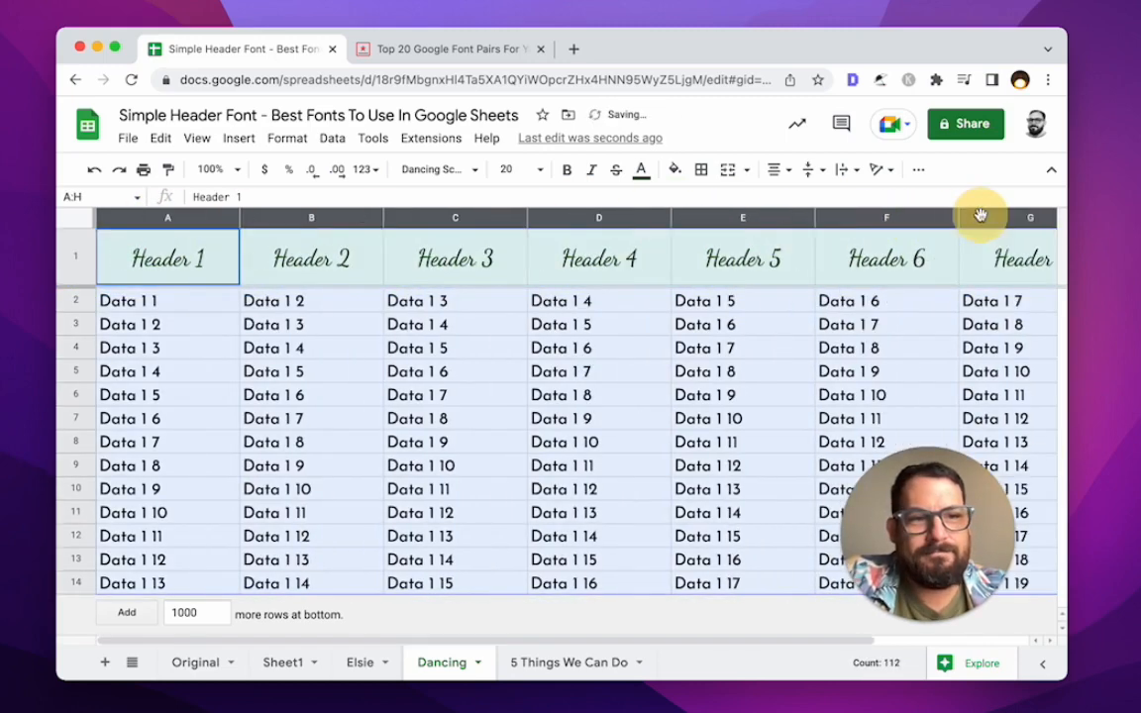
left_click(540, 255)
left_click(302, 255)
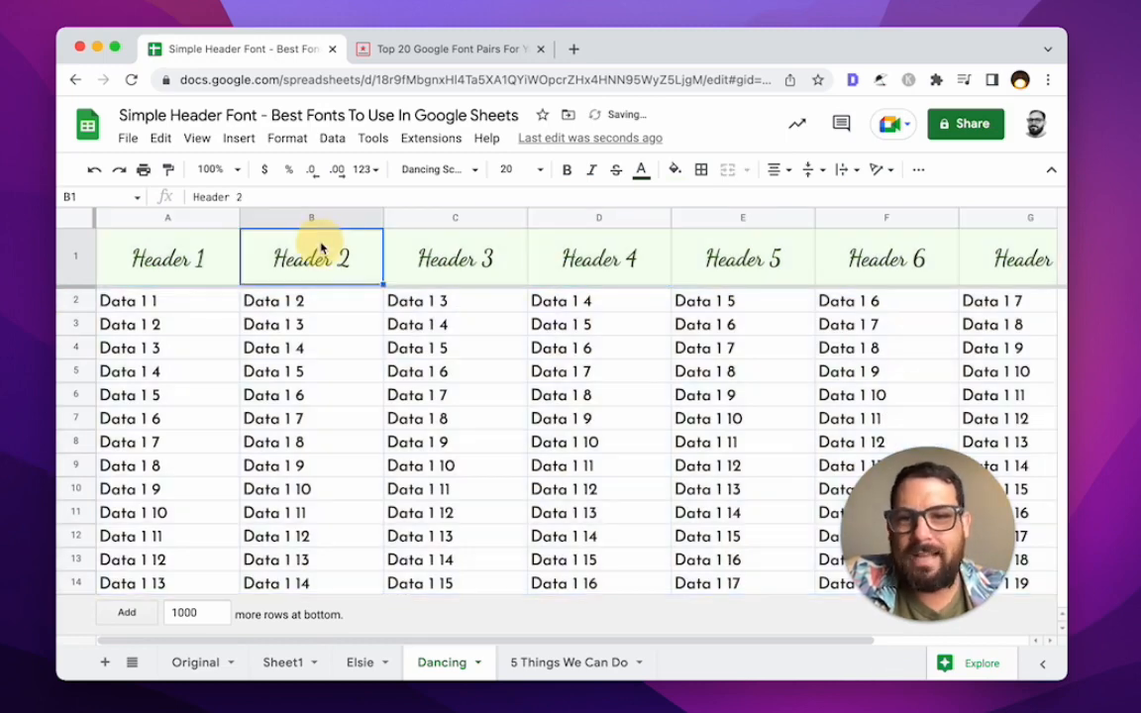
left_click(164, 262)
- Select Change Pairing on the 5 Things We Can Do sheet and examine the article's font pairings numbered 13 to 19
left_click(575, 663)
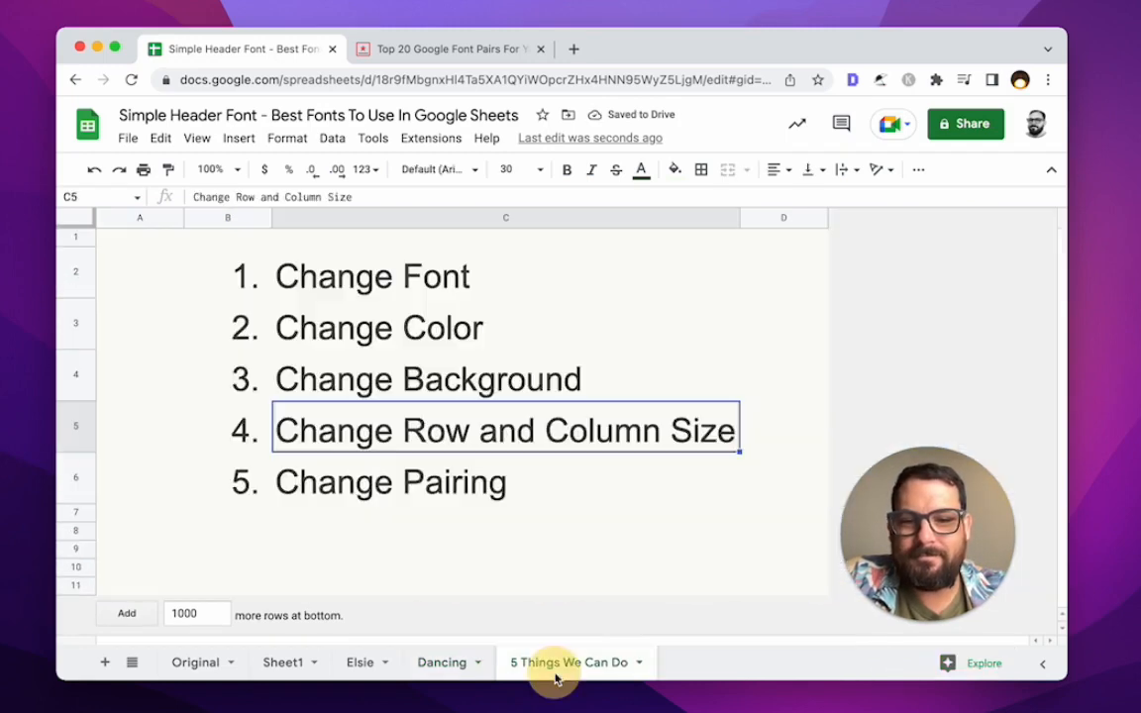
left_click(448, 477)
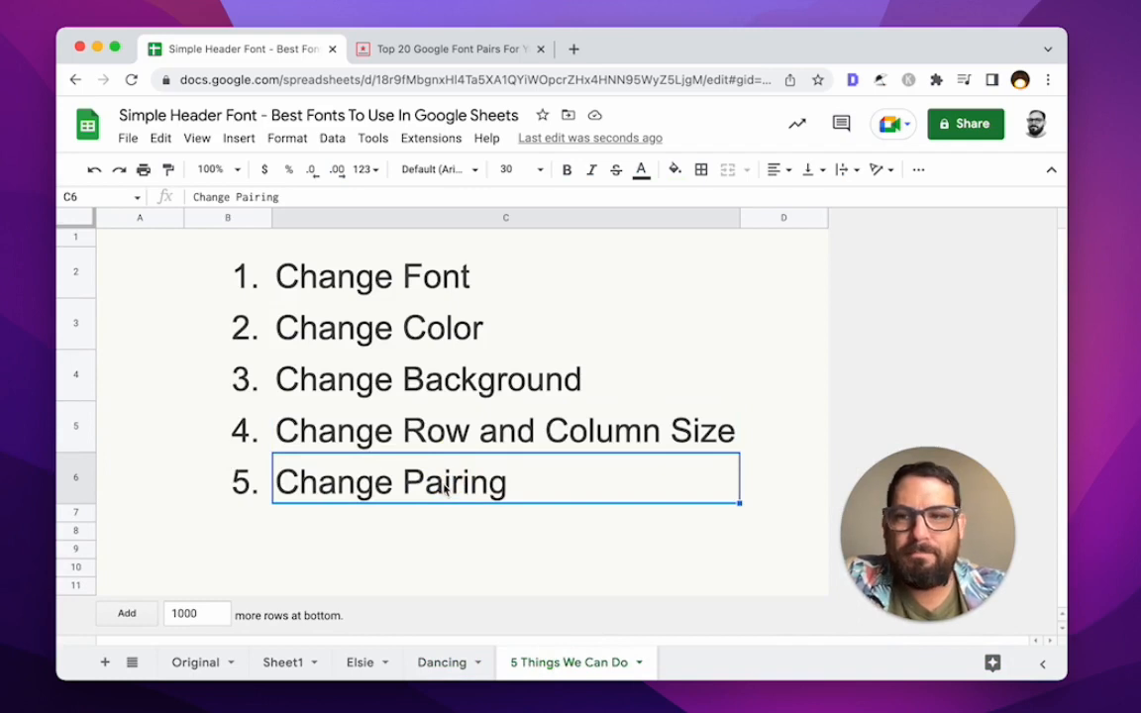
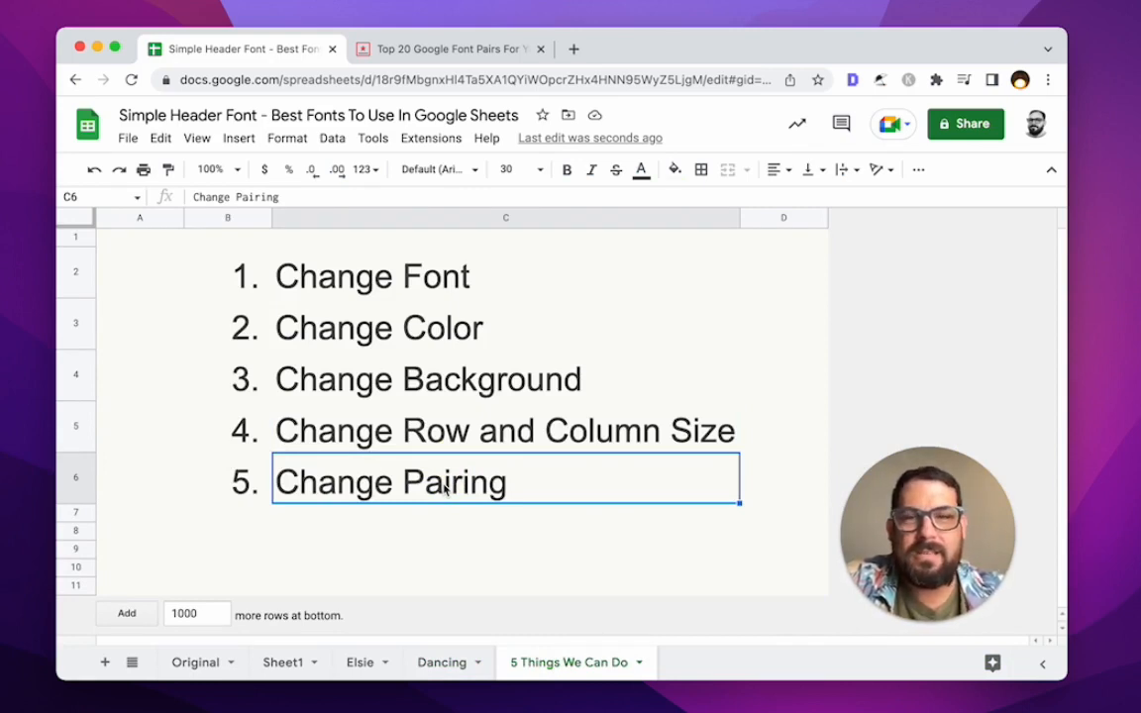
left_click(403, 47)
scroll(479, 400, "down", 3)
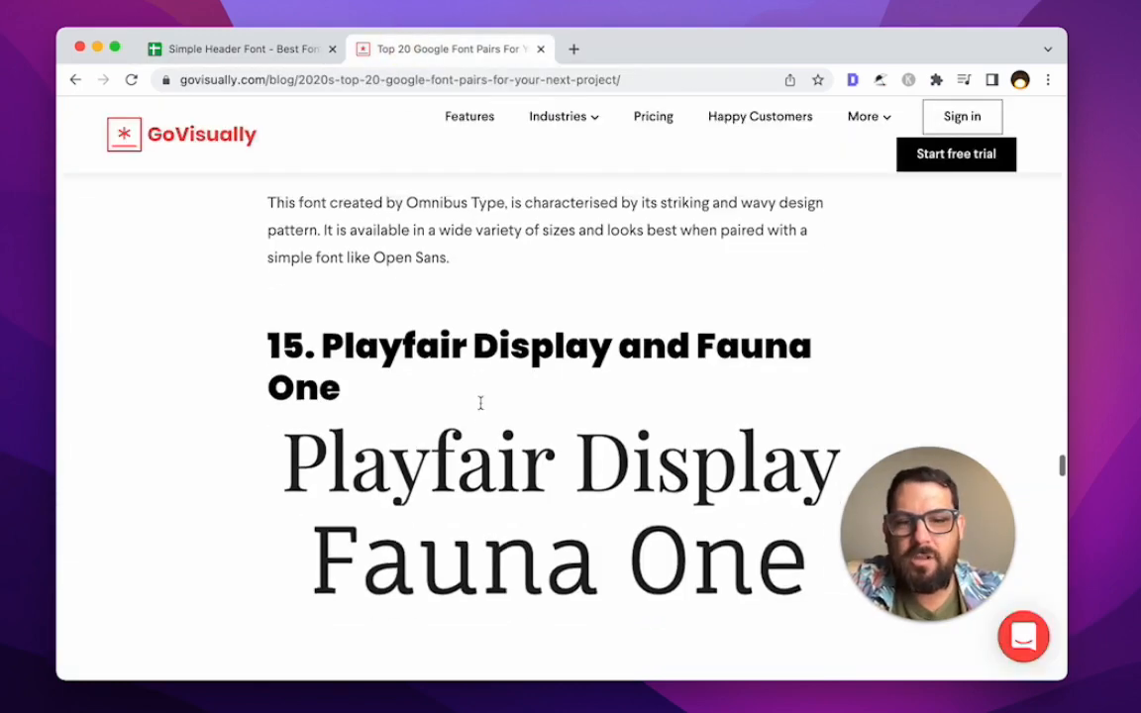
scroll(512, 407, "down", 2)
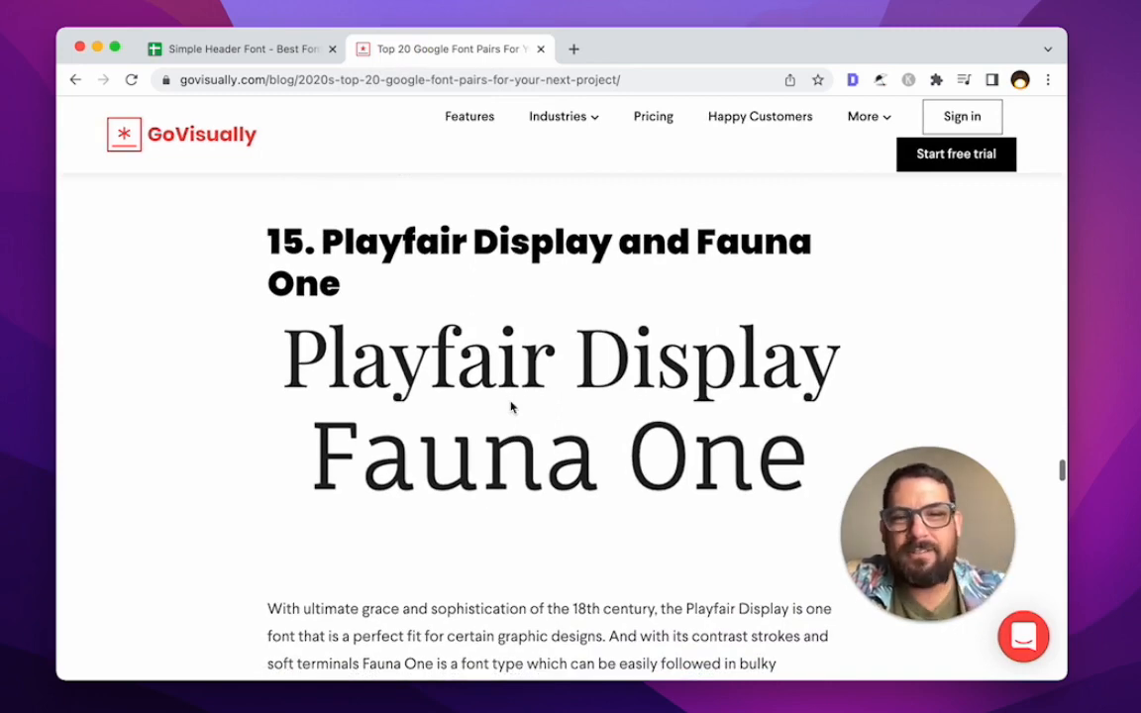
scroll(511, 406, "down", 12)
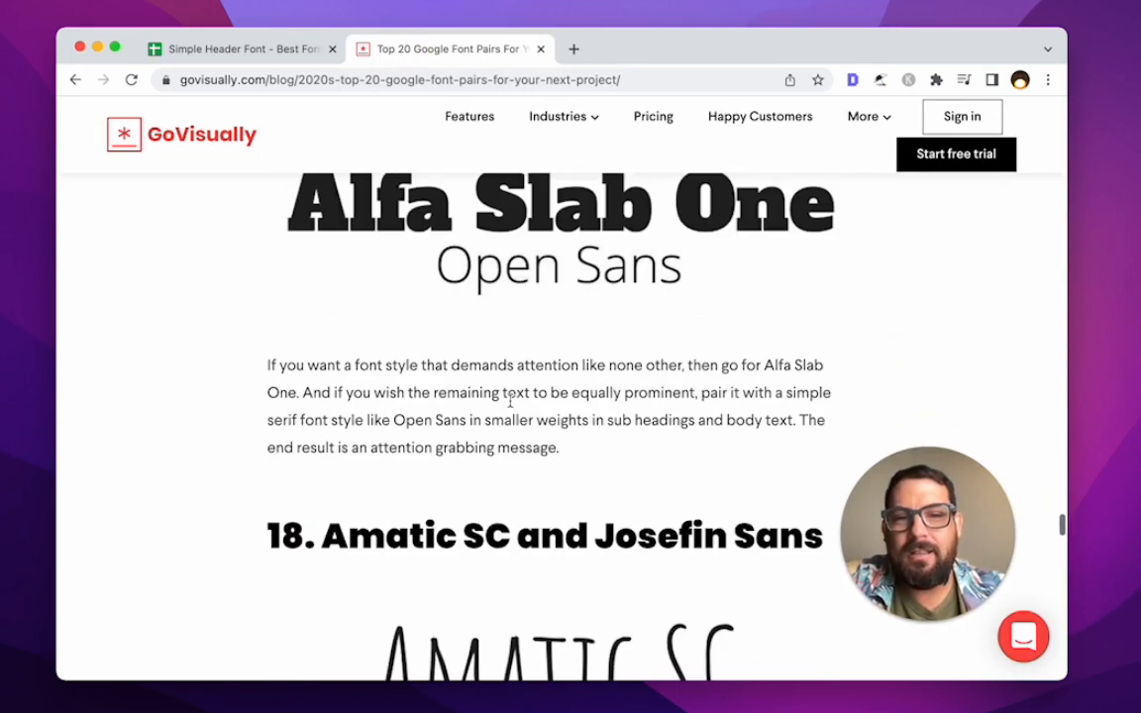
scroll(510, 401, "down", 5)
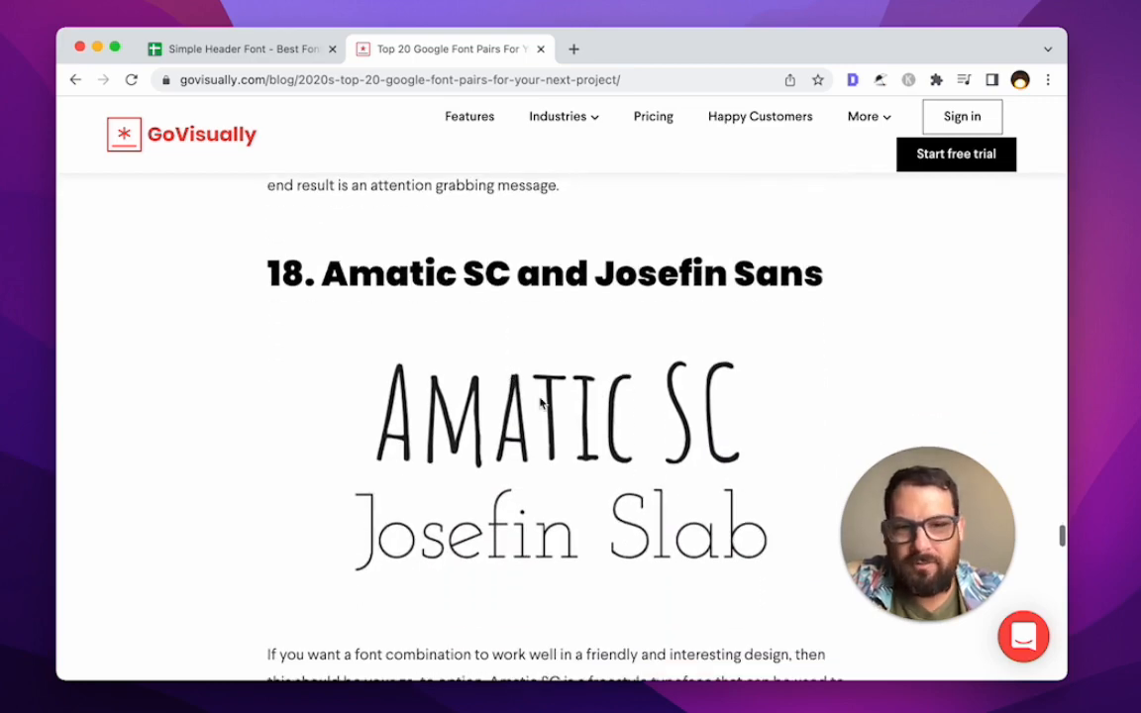
scroll(540, 401, "down", 5)
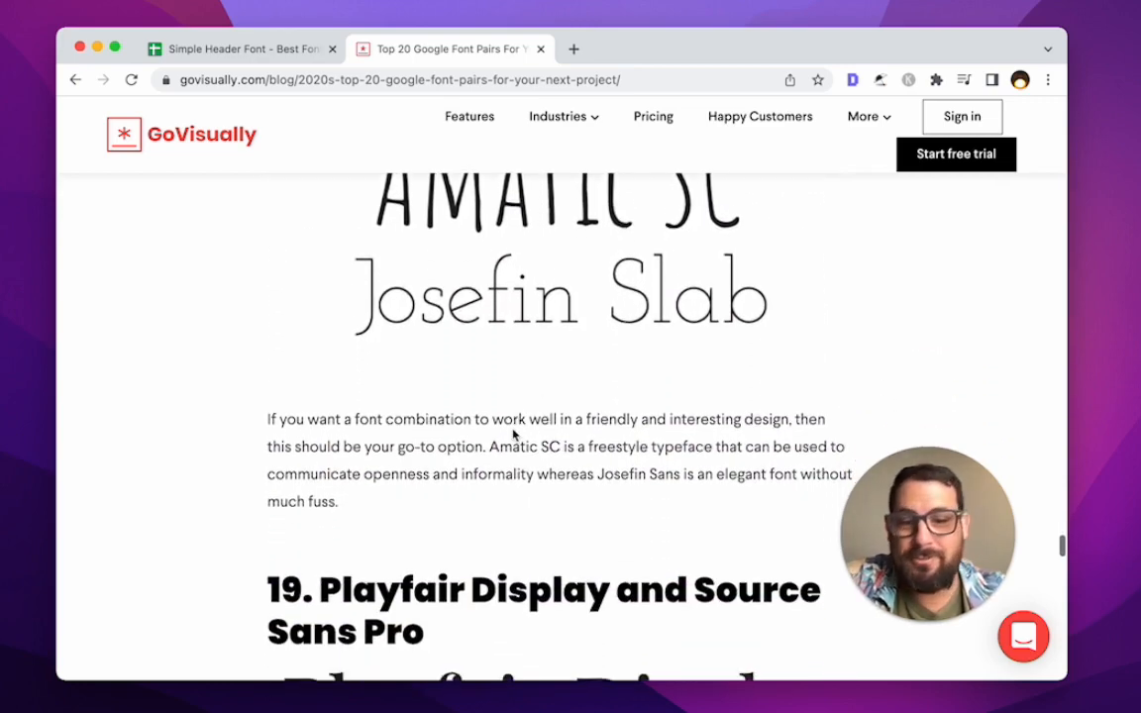
scroll(513, 433, "down", 8)
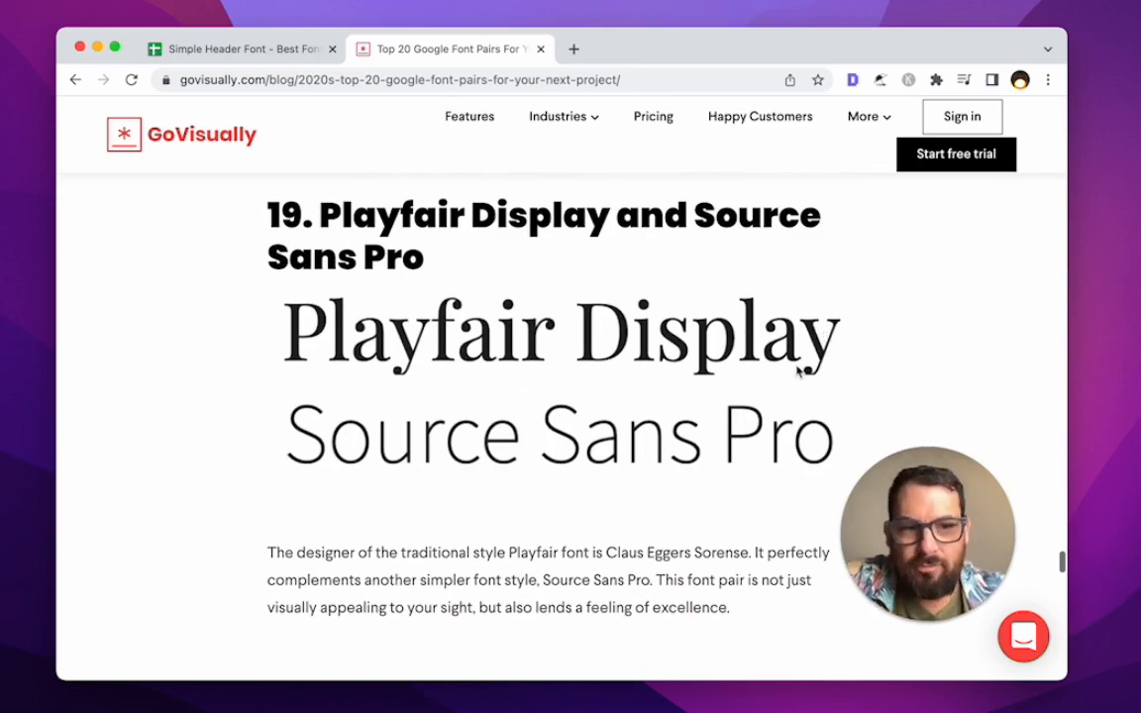
scroll(726, 389, "up", 15)
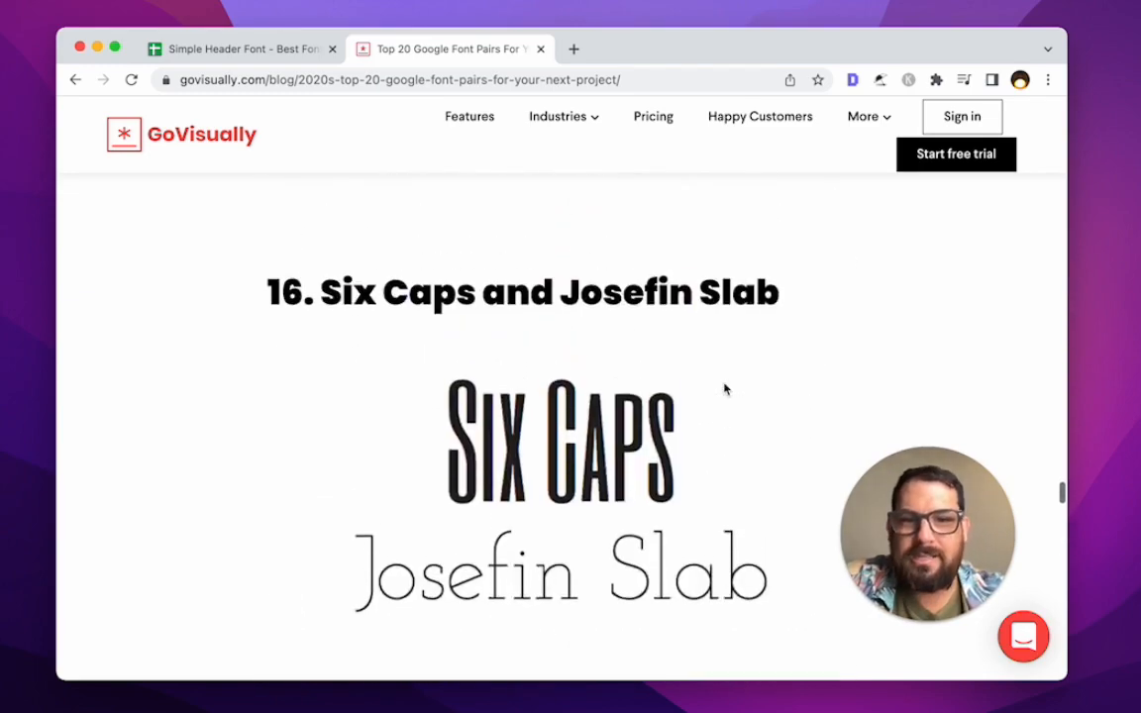
scroll(724, 389, "up", 20)
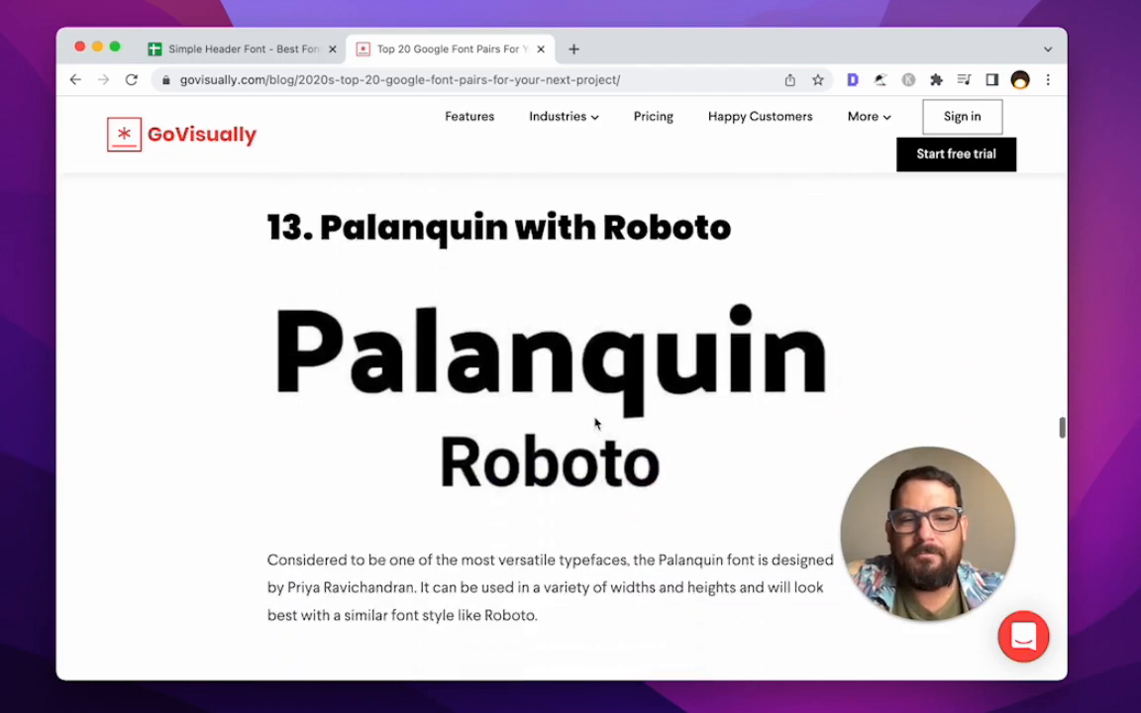
scroll(450, 409, "down", 20)
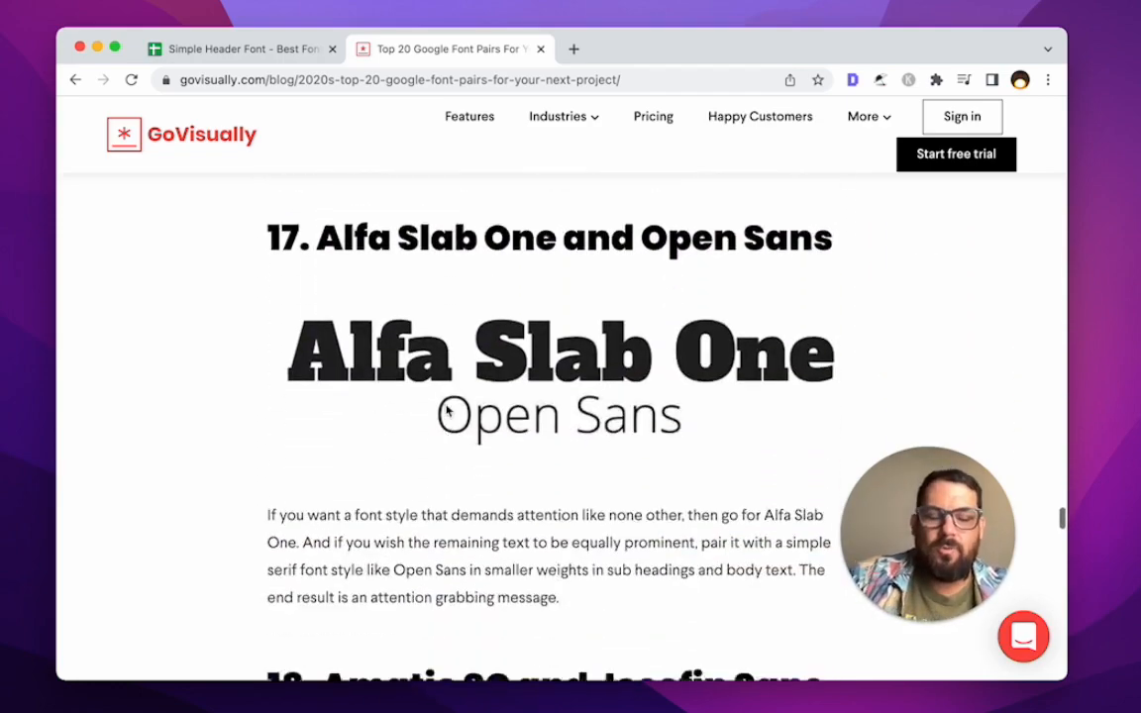
- Return to the spreadsheet, open the full font catalogue and clear its search for dancing
left_click(242, 53)
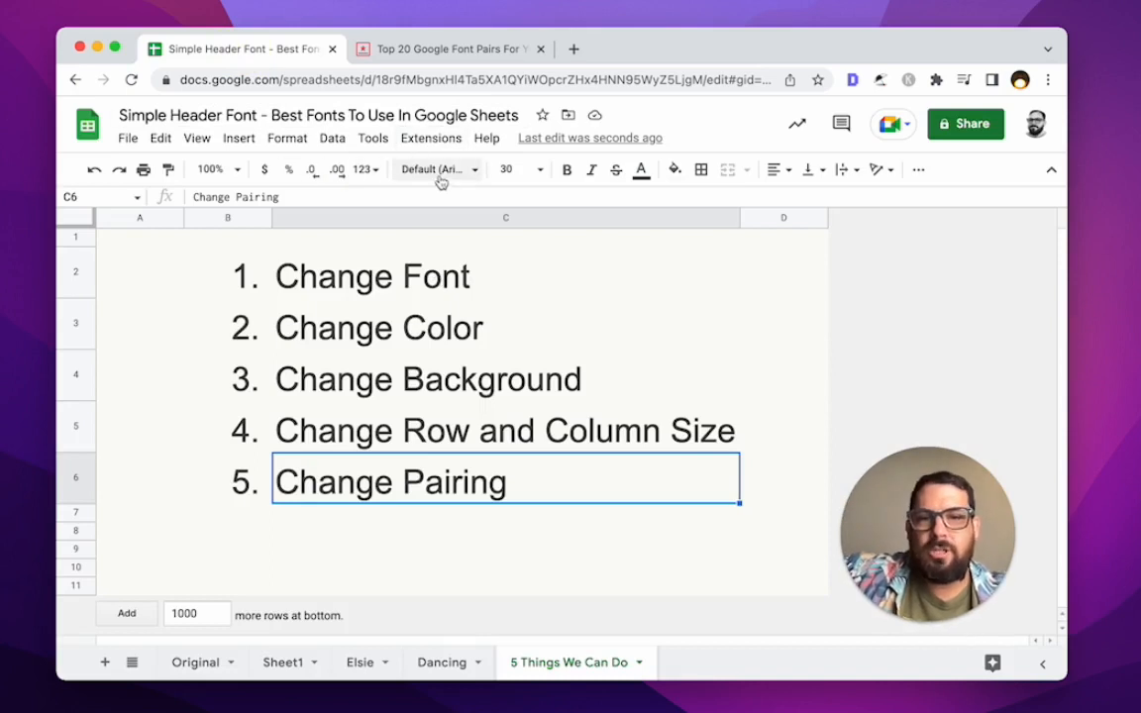
left_click(436, 171)
left_click(472, 203)
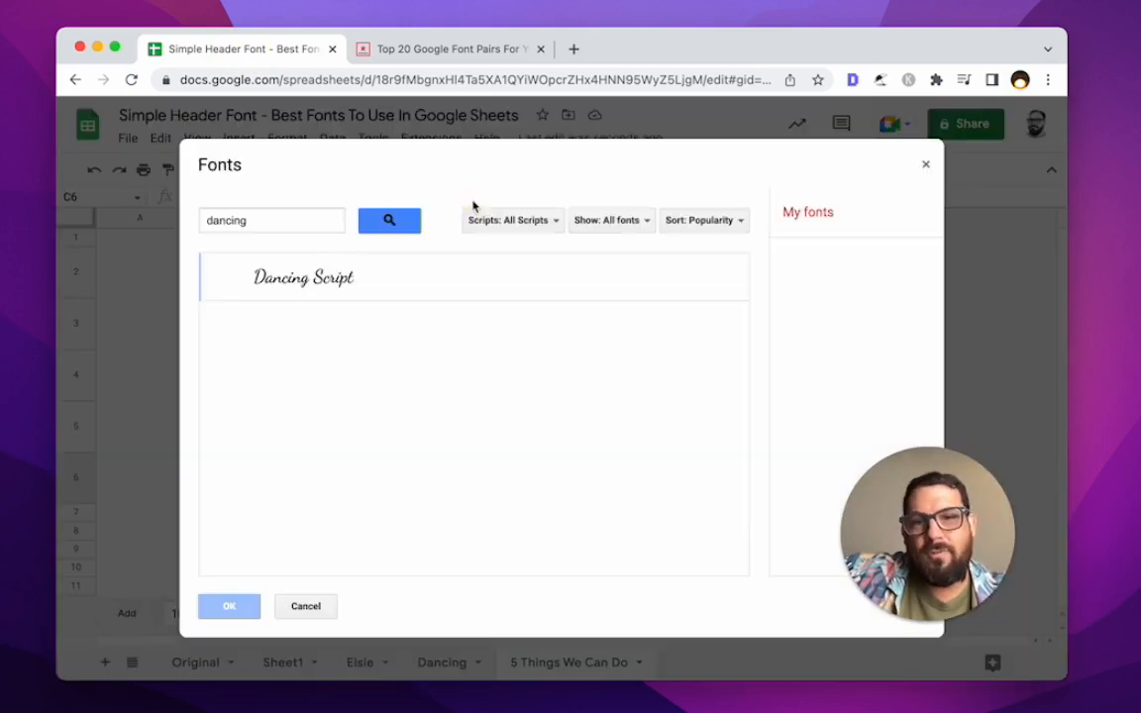
left_click(278, 218)
key("BackSpace")
key("BackSpace")
key("BackSpace")
key("BackSpace")
key("BackSpace")
key("BackSpace")
key("BackSpace")
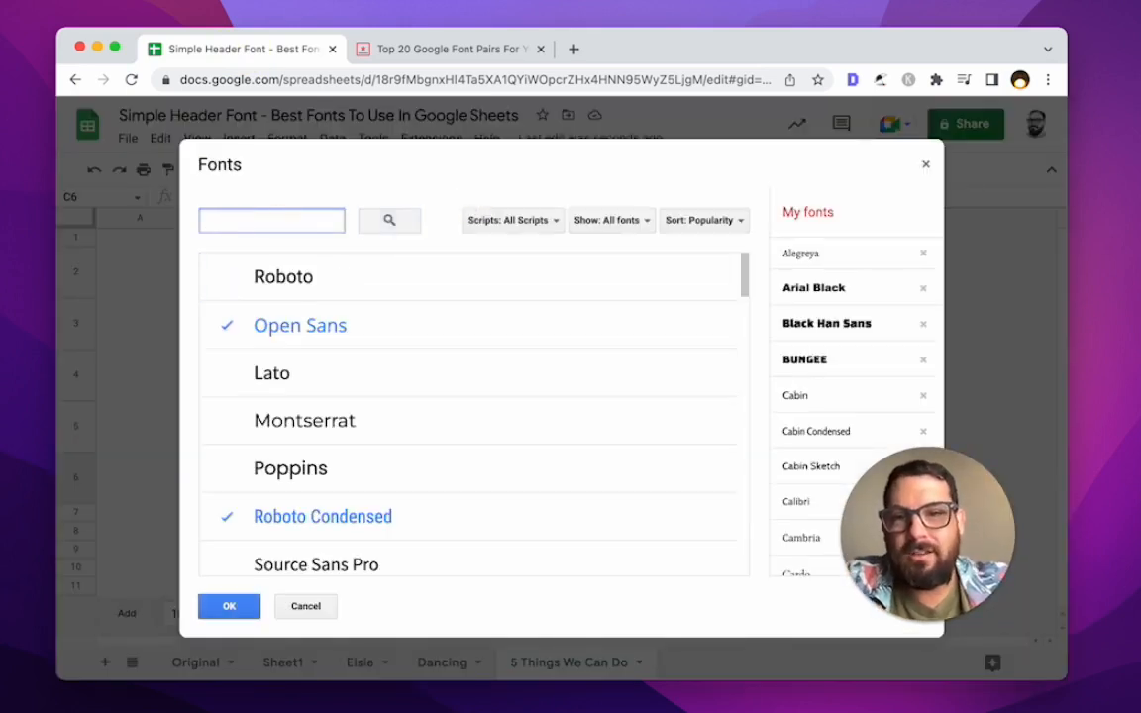
- Browse the font catalogue sorted by popularity, examining the font styles from Roboto down to Merriweather Sans and Archivo
scroll(379, 396, "down", 10)
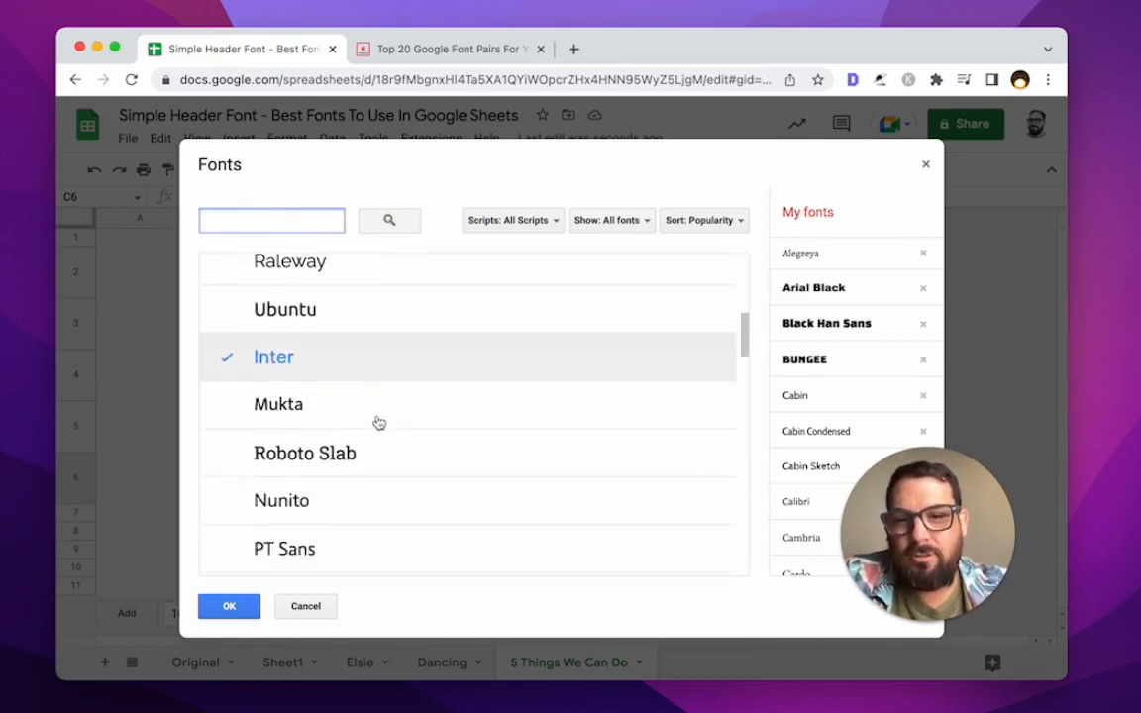
scroll(379, 422, "down", 12)
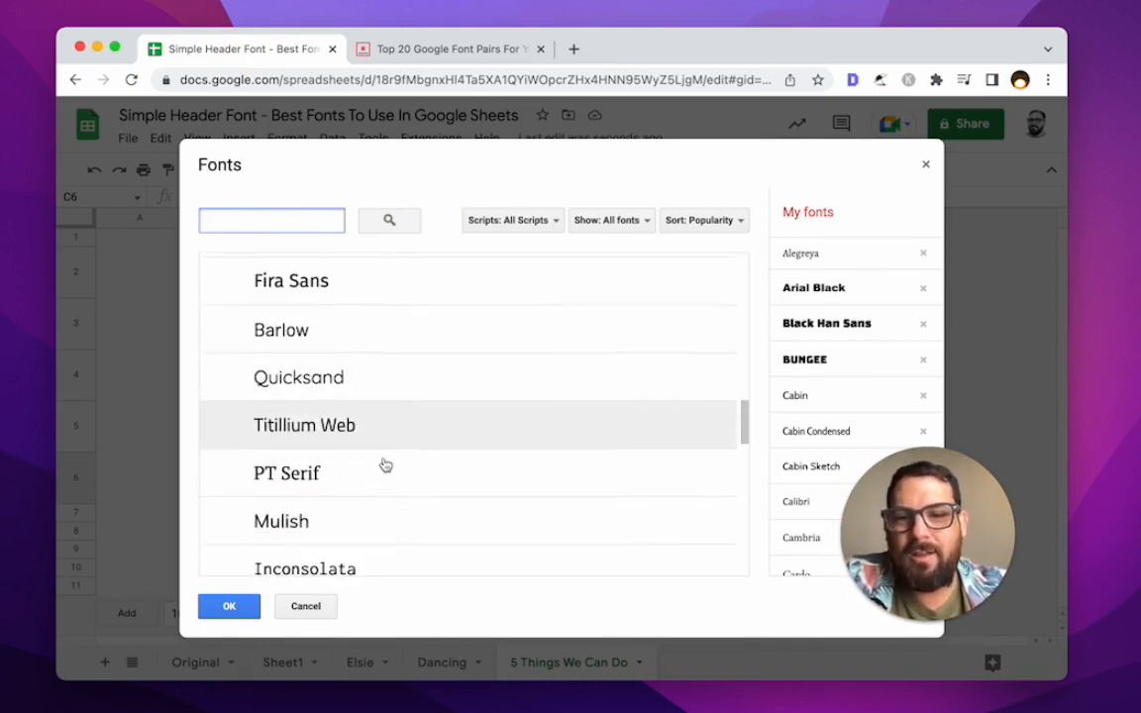
scroll(440, 454, "down", 8)
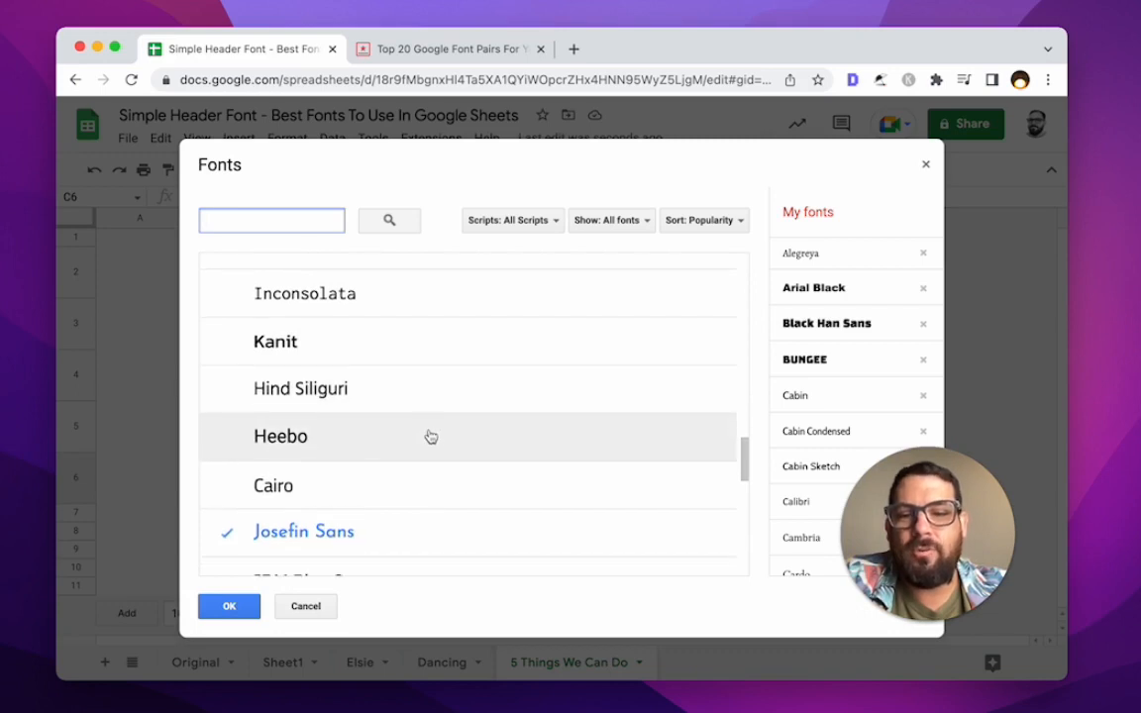
scroll(431, 436, "down", 1)
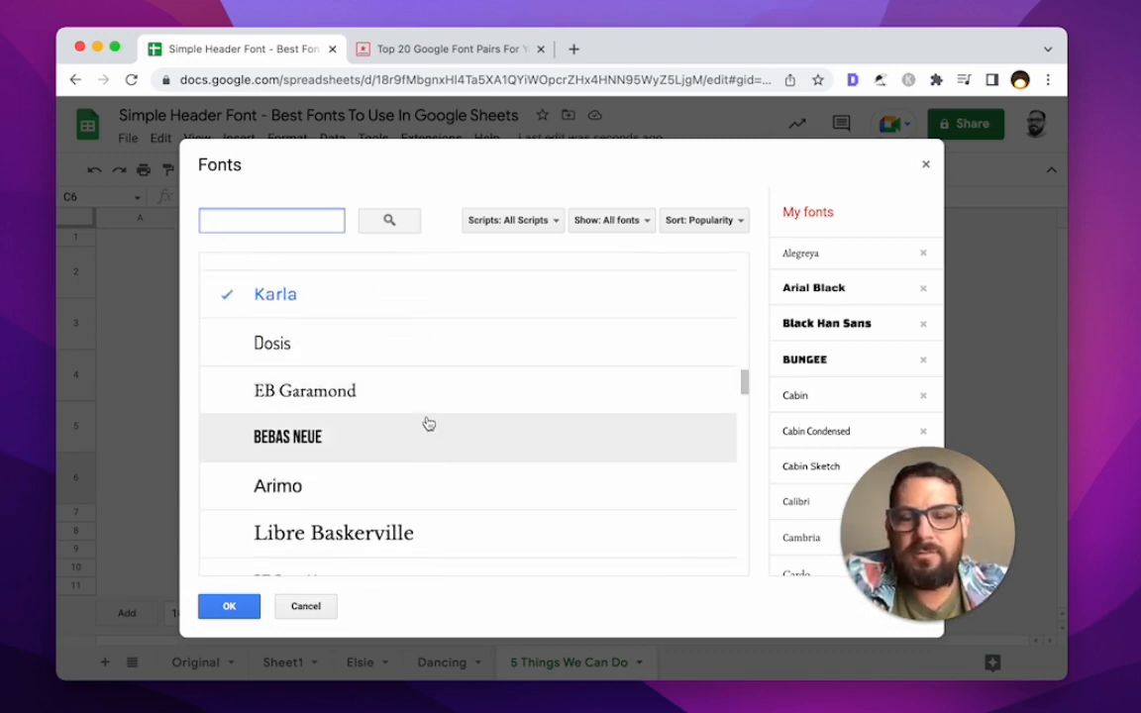
scroll(407, 438, "down", 5)
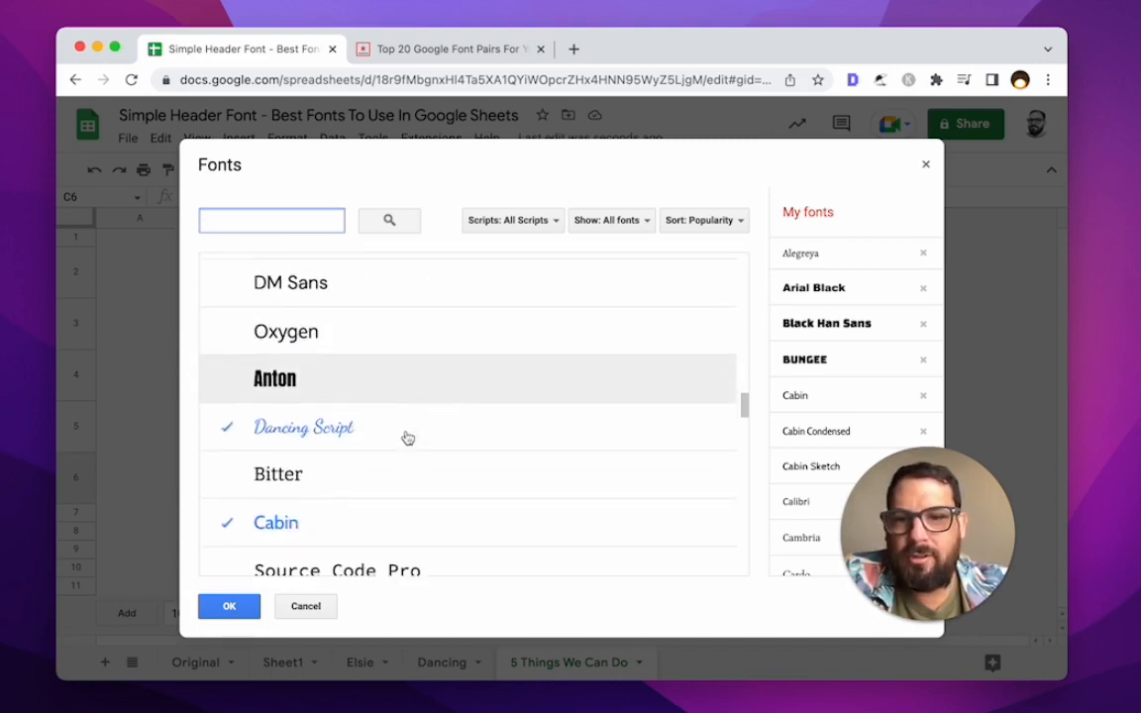
scroll(407, 438, "down", 8)
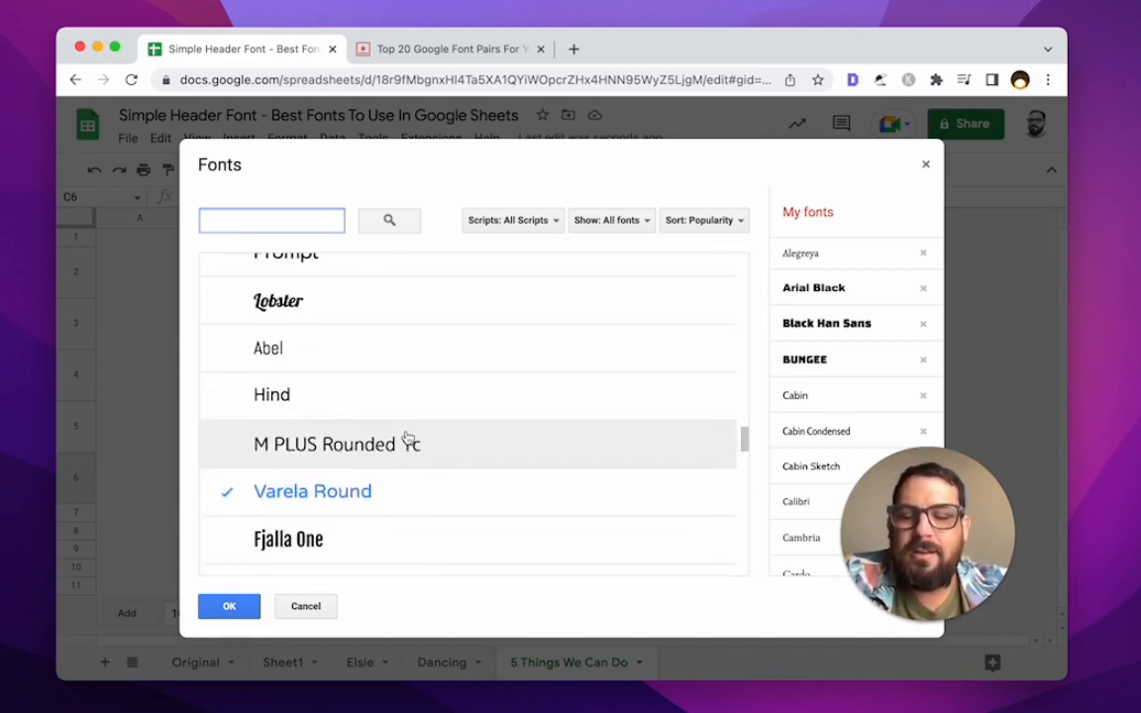
scroll(407, 438, "down", 2)
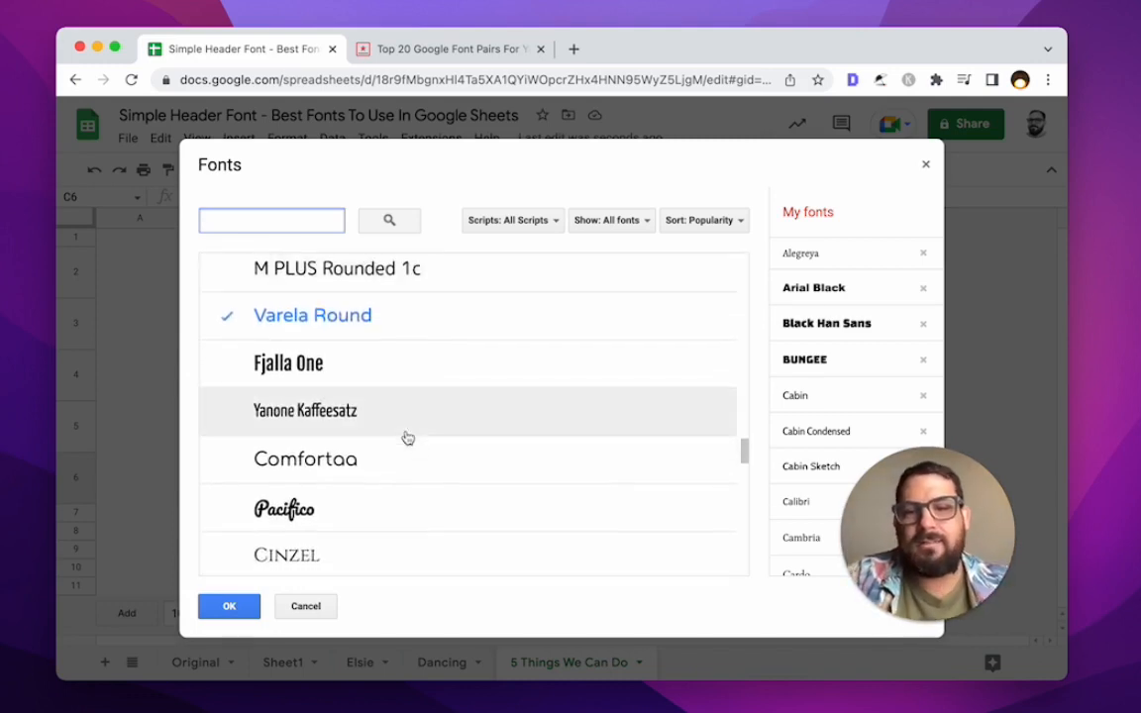
scroll(382, 357, "down", 3)
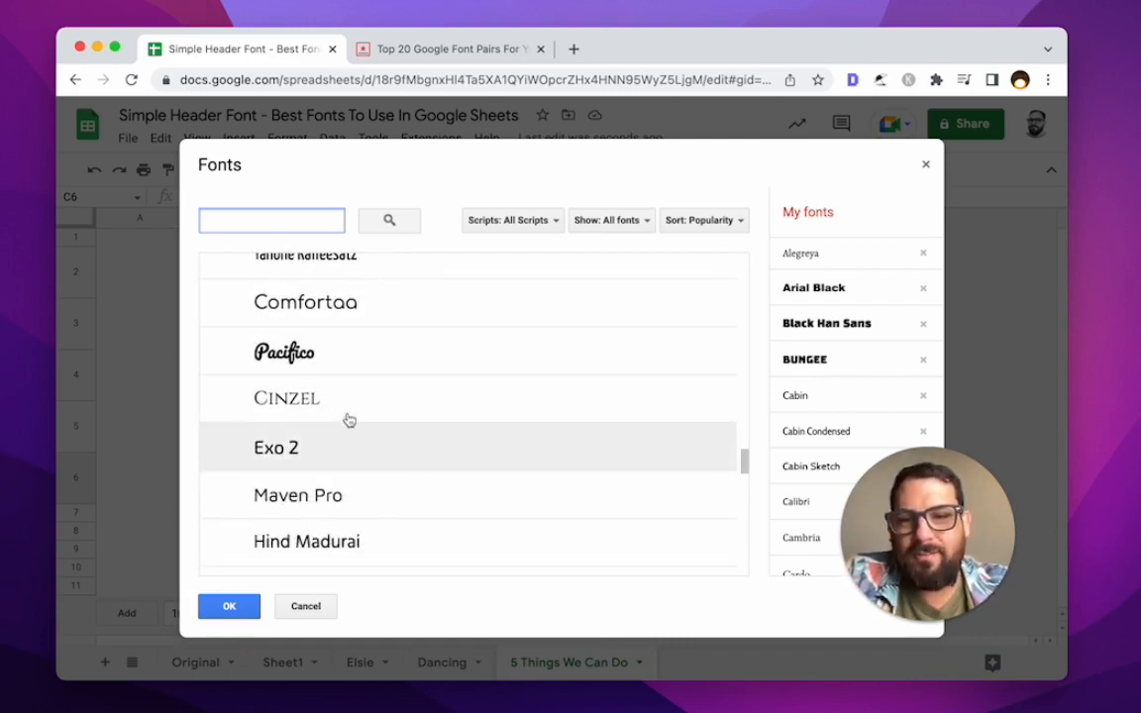
scroll(354, 405, "down", 8)
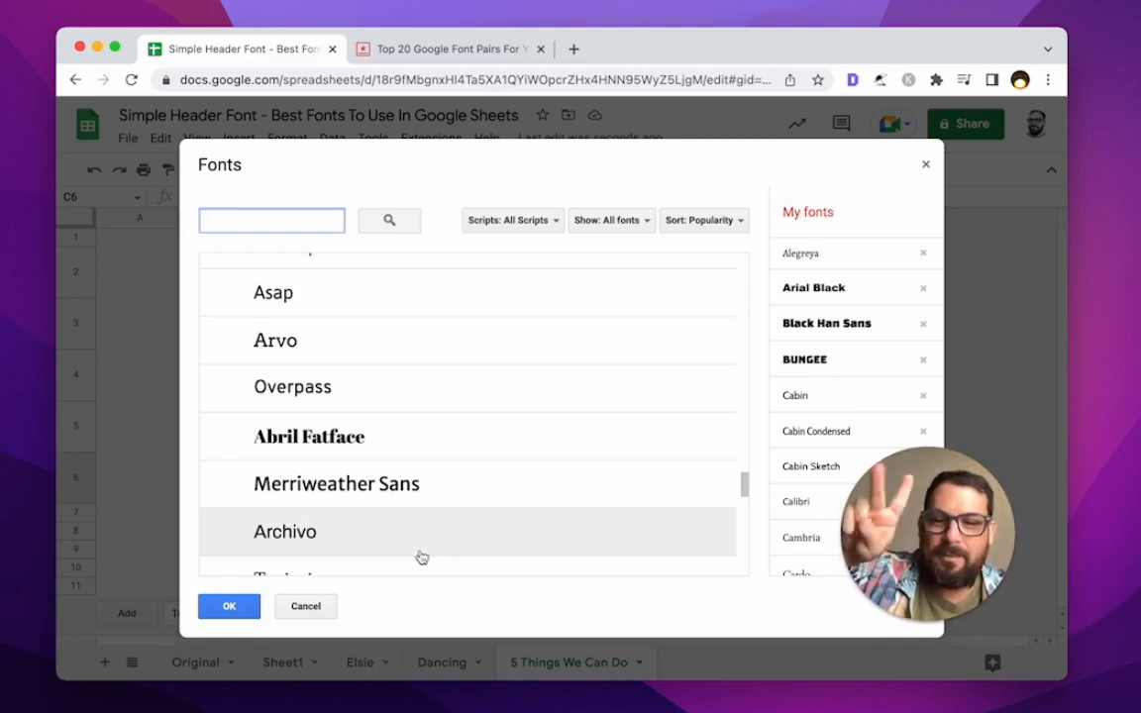
scroll(421, 465, "down", 5)
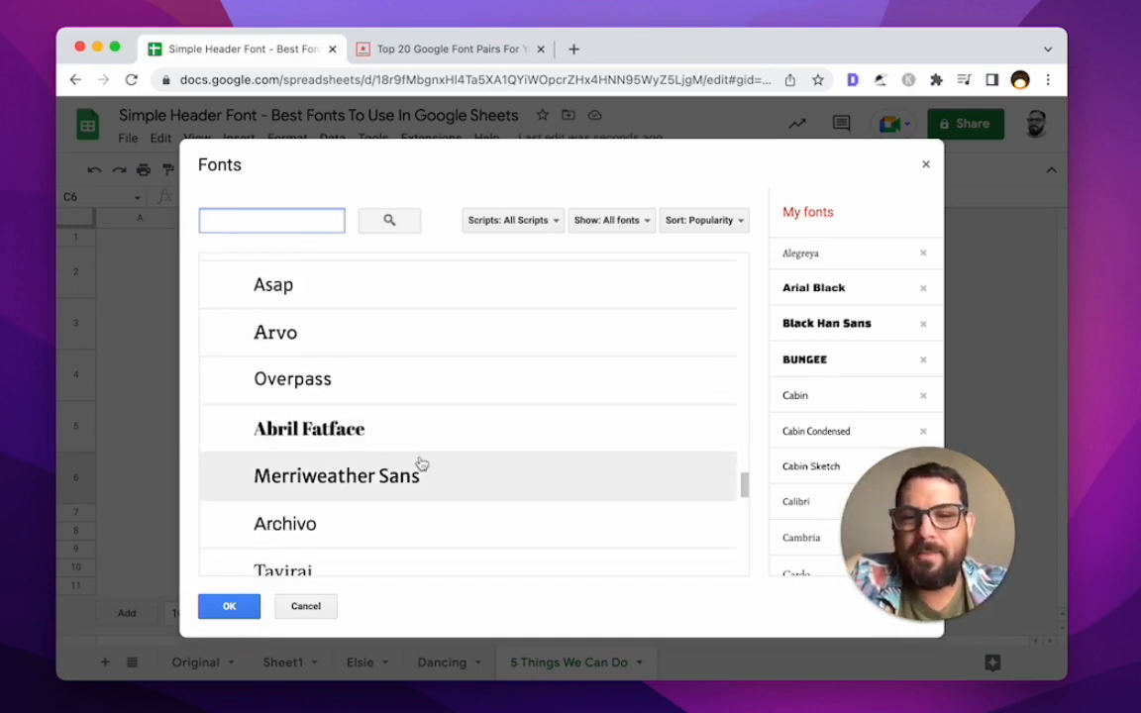
- Switch to the font pairs article and look back through its pairings from Alfa Slab One up to Raleway with Lato
left_click(396, 49)
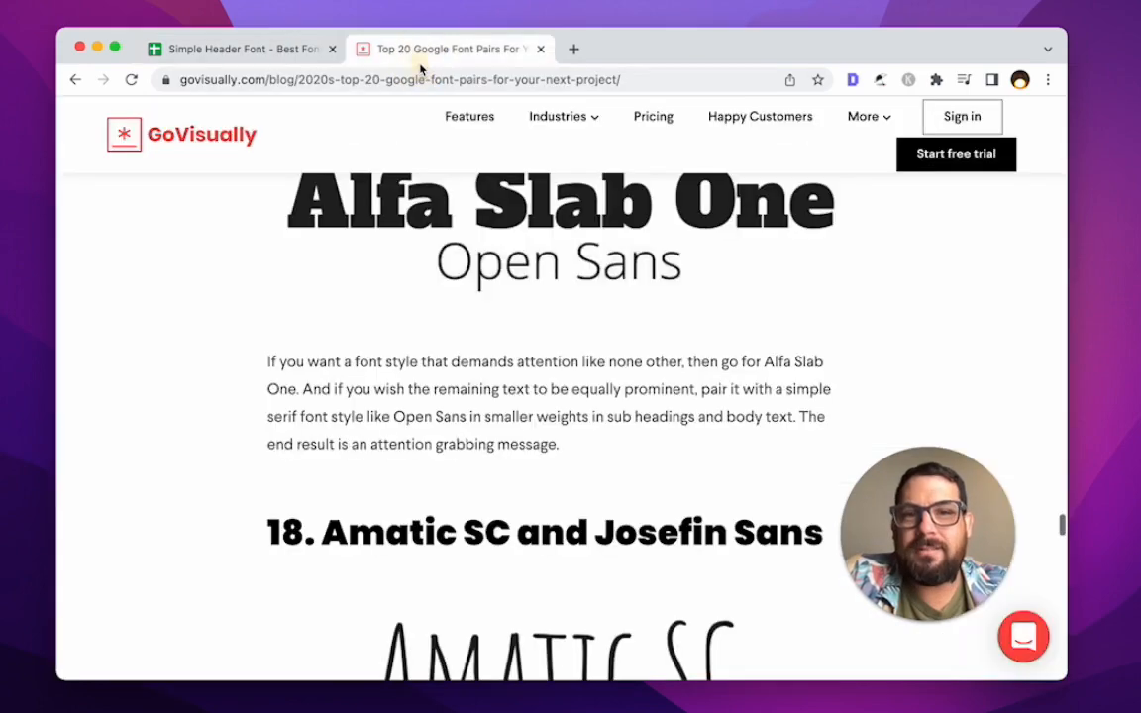
scroll(421, 357, "down", 10)
scroll(421, 356, "up", 10)
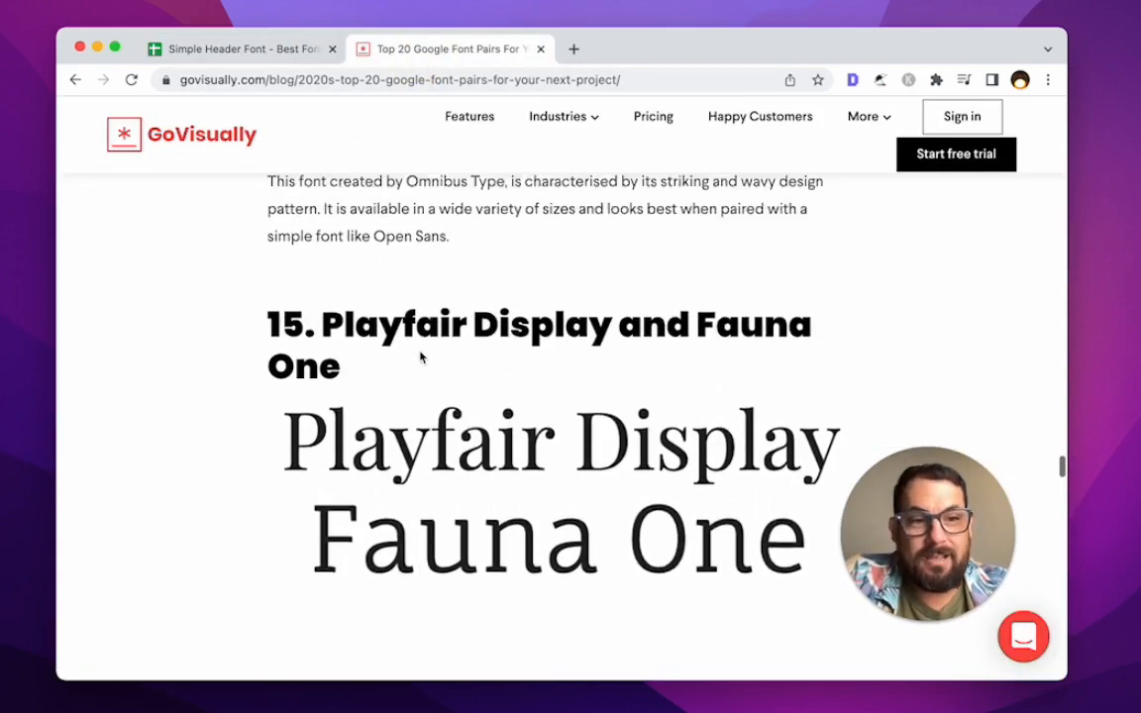
scroll(421, 356, "up", 3)
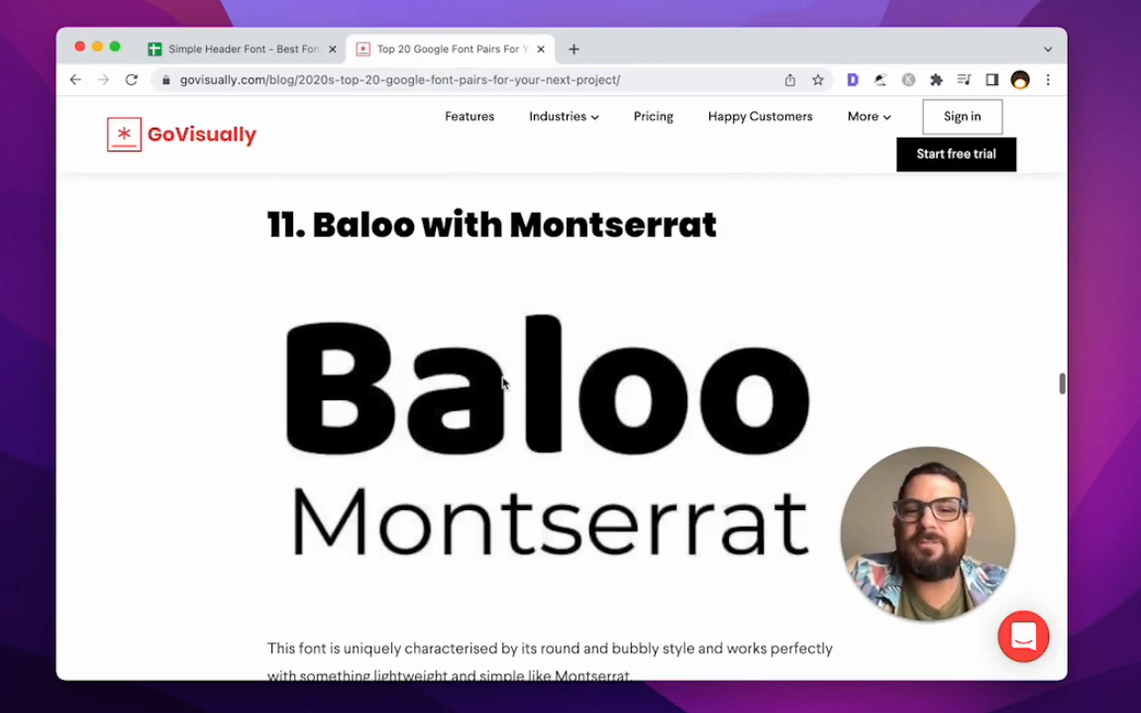
scroll(501, 382, "up", 4)
scroll(414, 378, "up", 20)
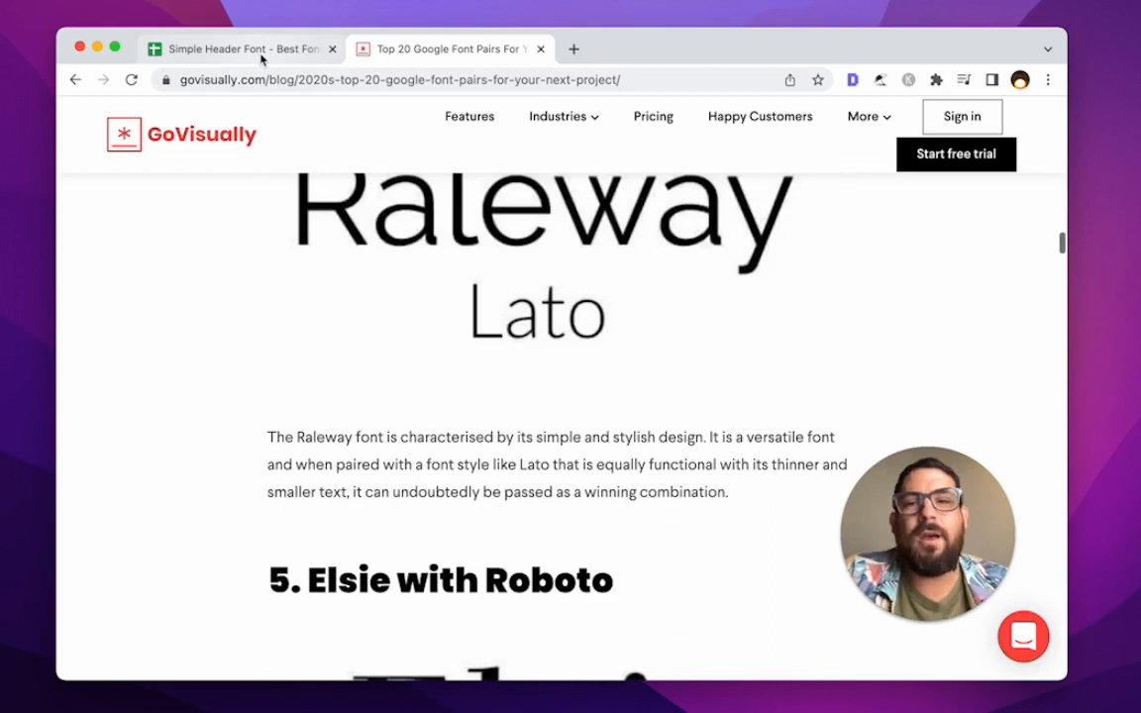
- Return to the spreadsheet, close the font catalogue without adding fonts and view the table on the Original sheet
left_click(262, 58)
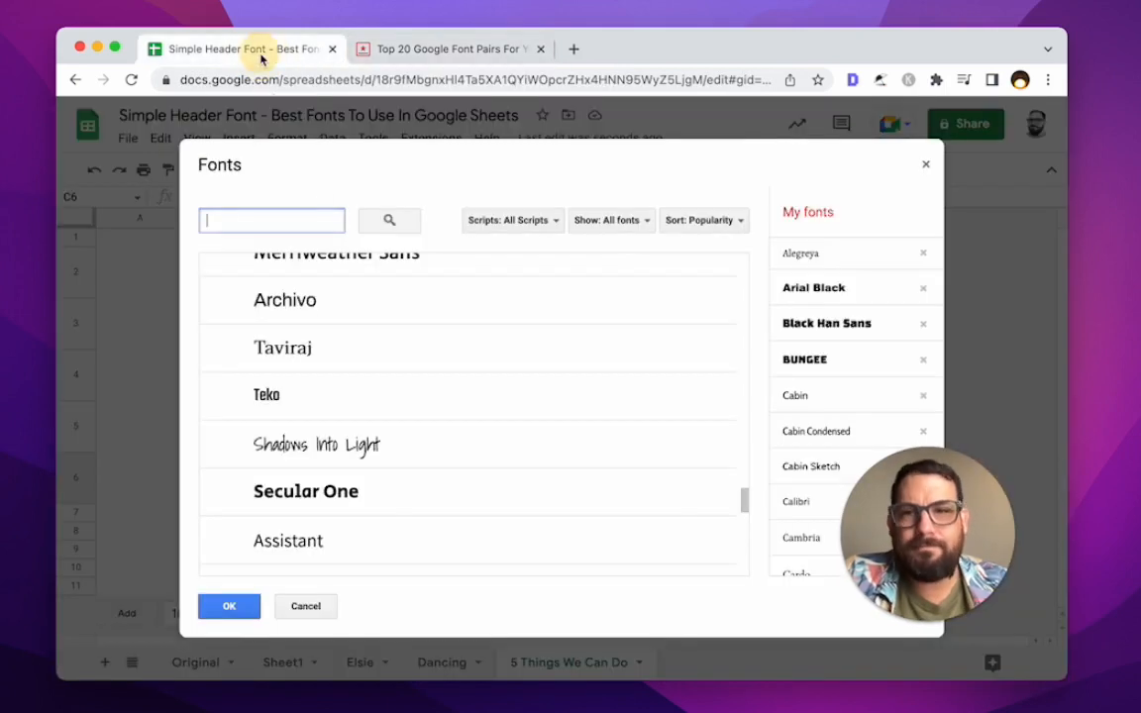
left_click(307, 608)
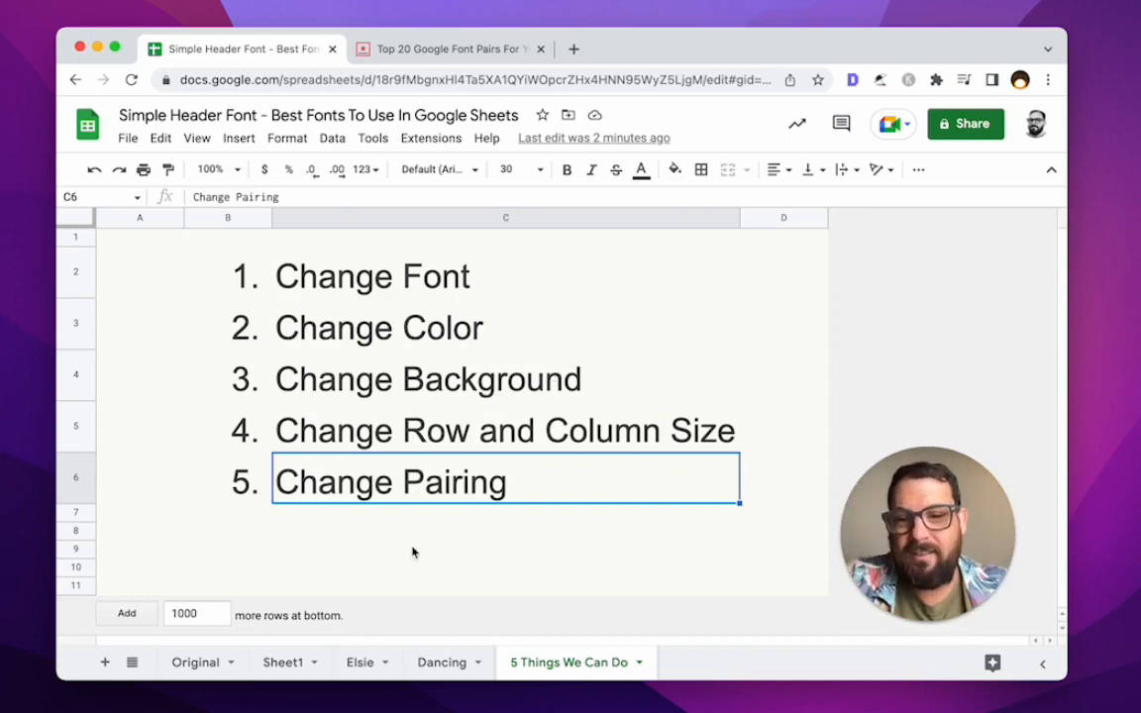
left_click(220, 662)
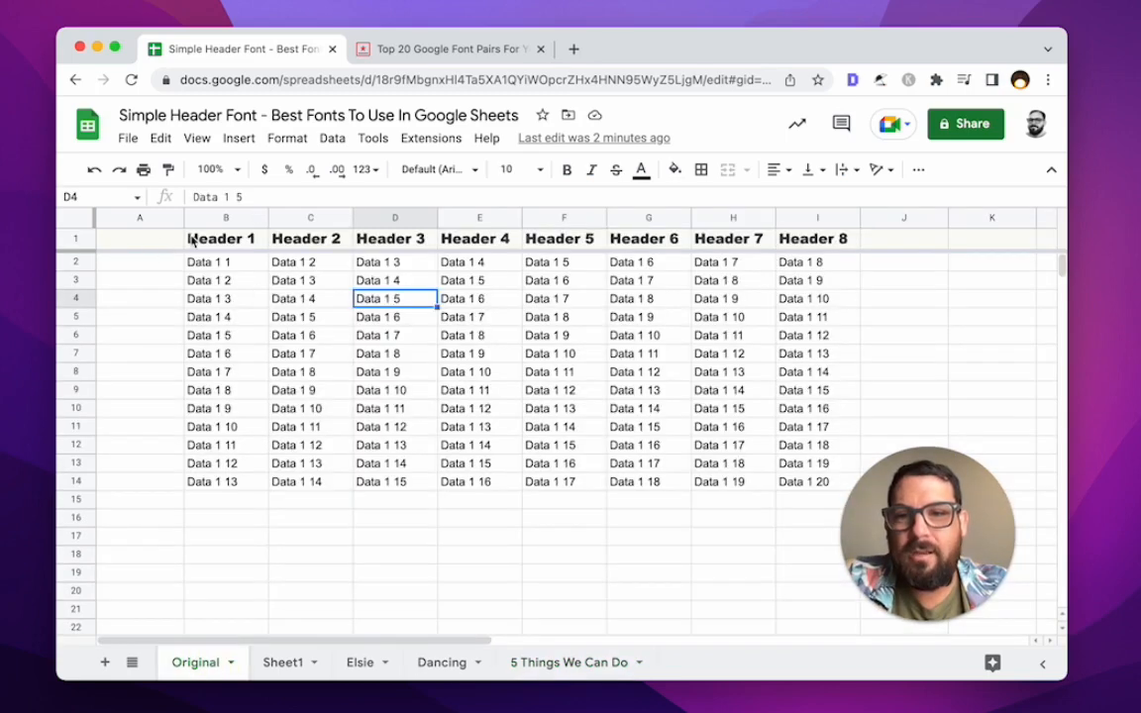